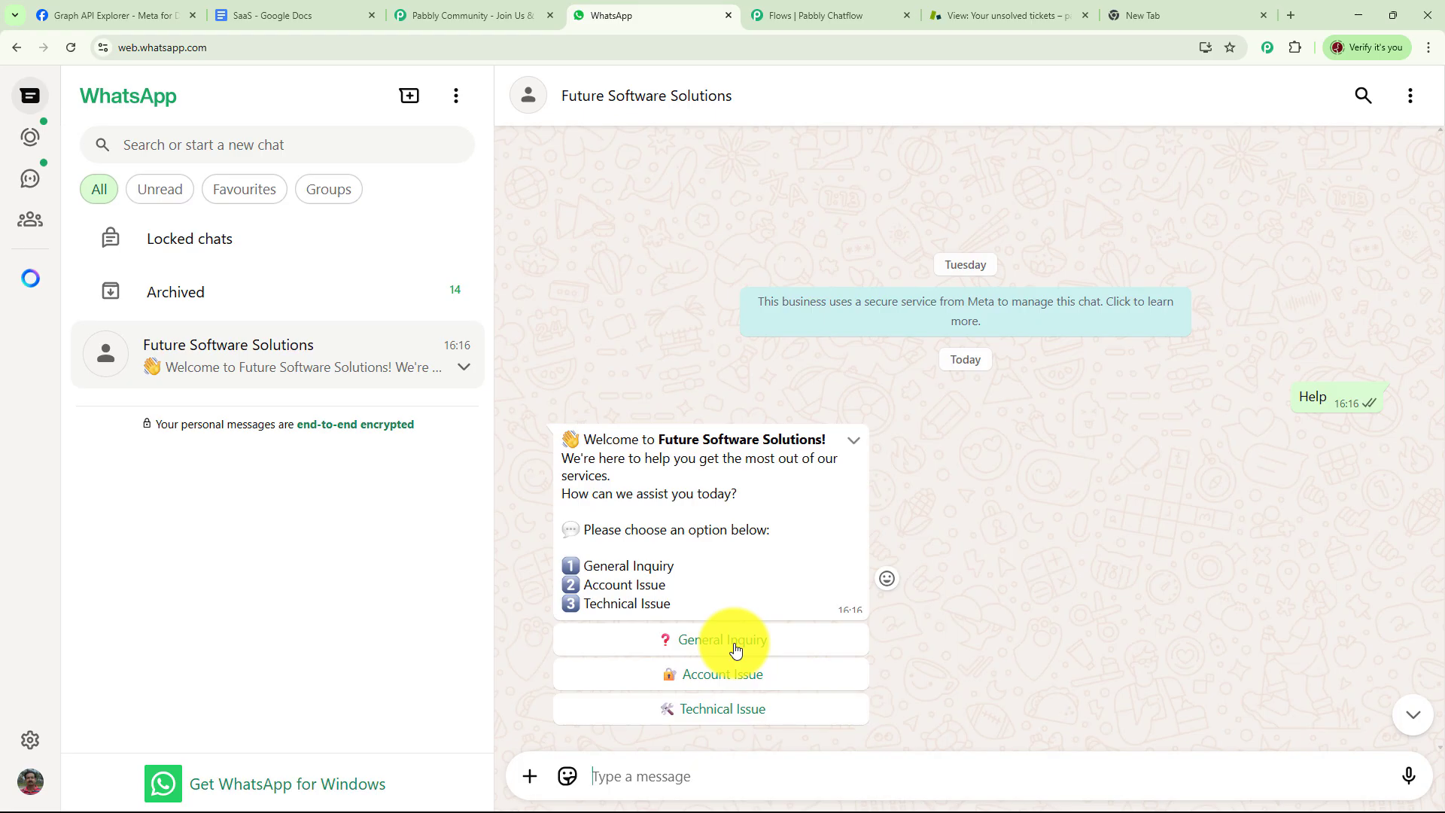
Choose General Inquiry in the Future Software Solutions chat and describe the issue as "Compiler has failed".
{"action": "left_click", "coordinate": [735, 648]}
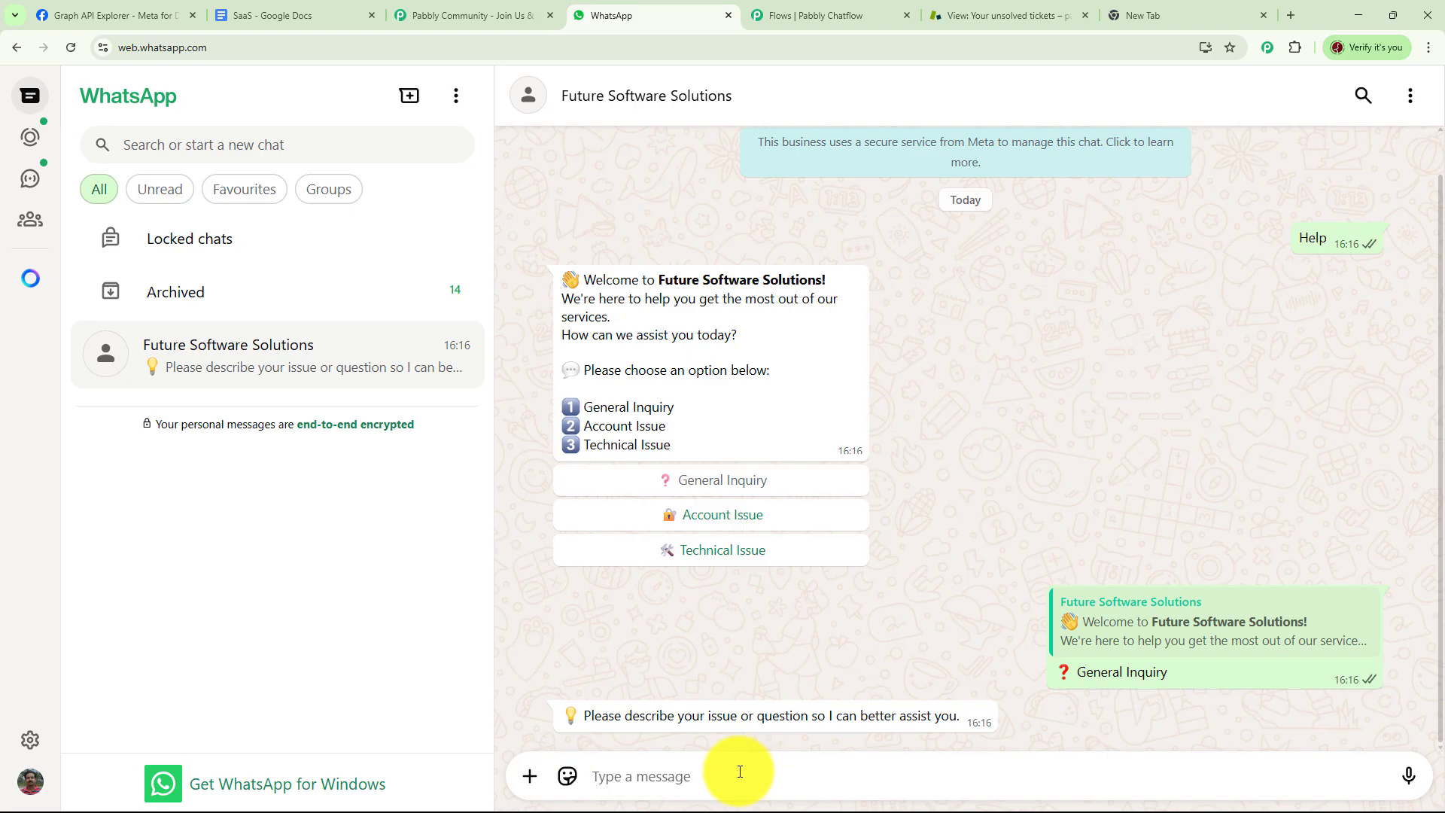
{"action": "type", "text": "Compiler has failed"}
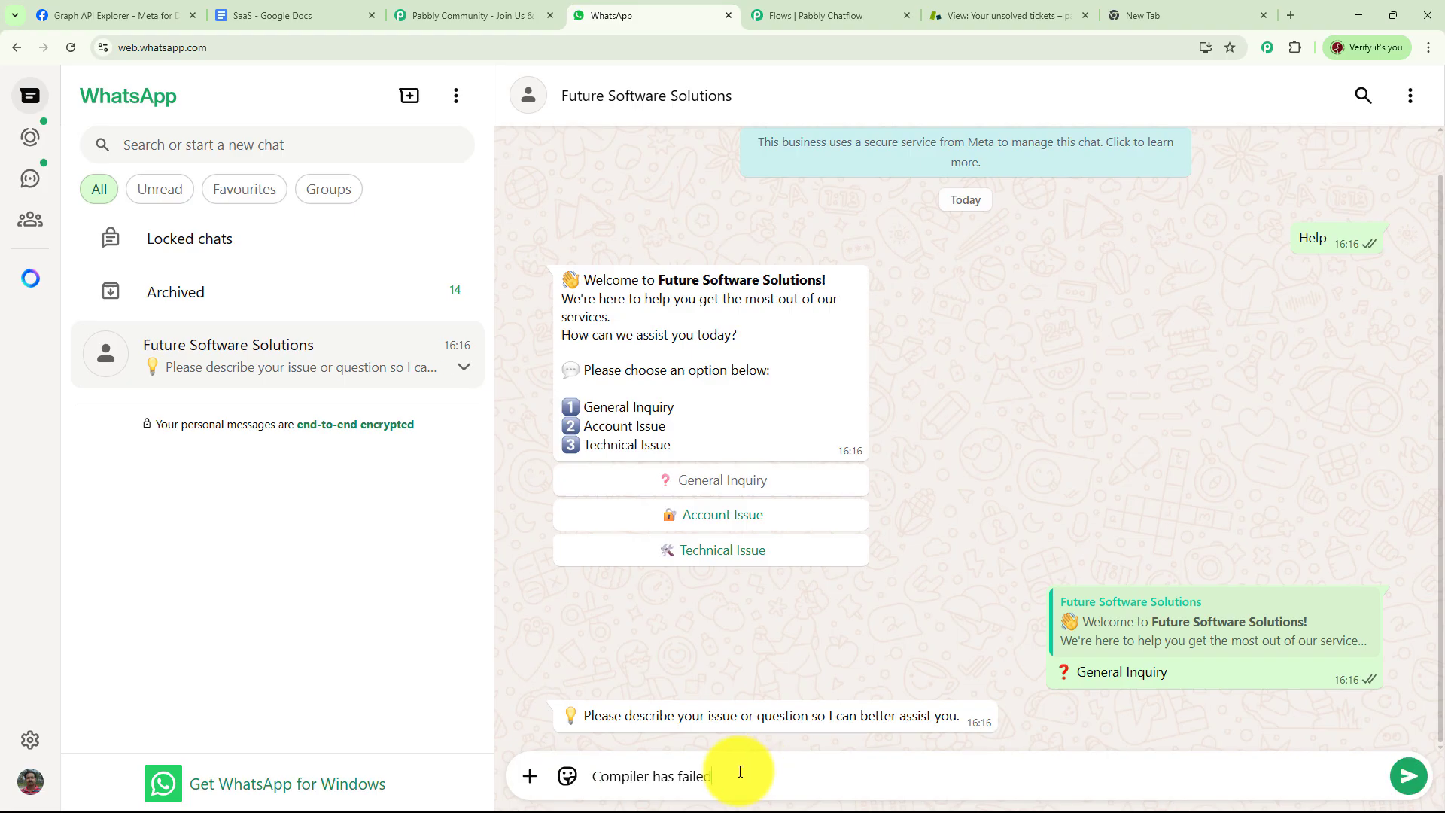
{"action": "key", "text": "Return"}
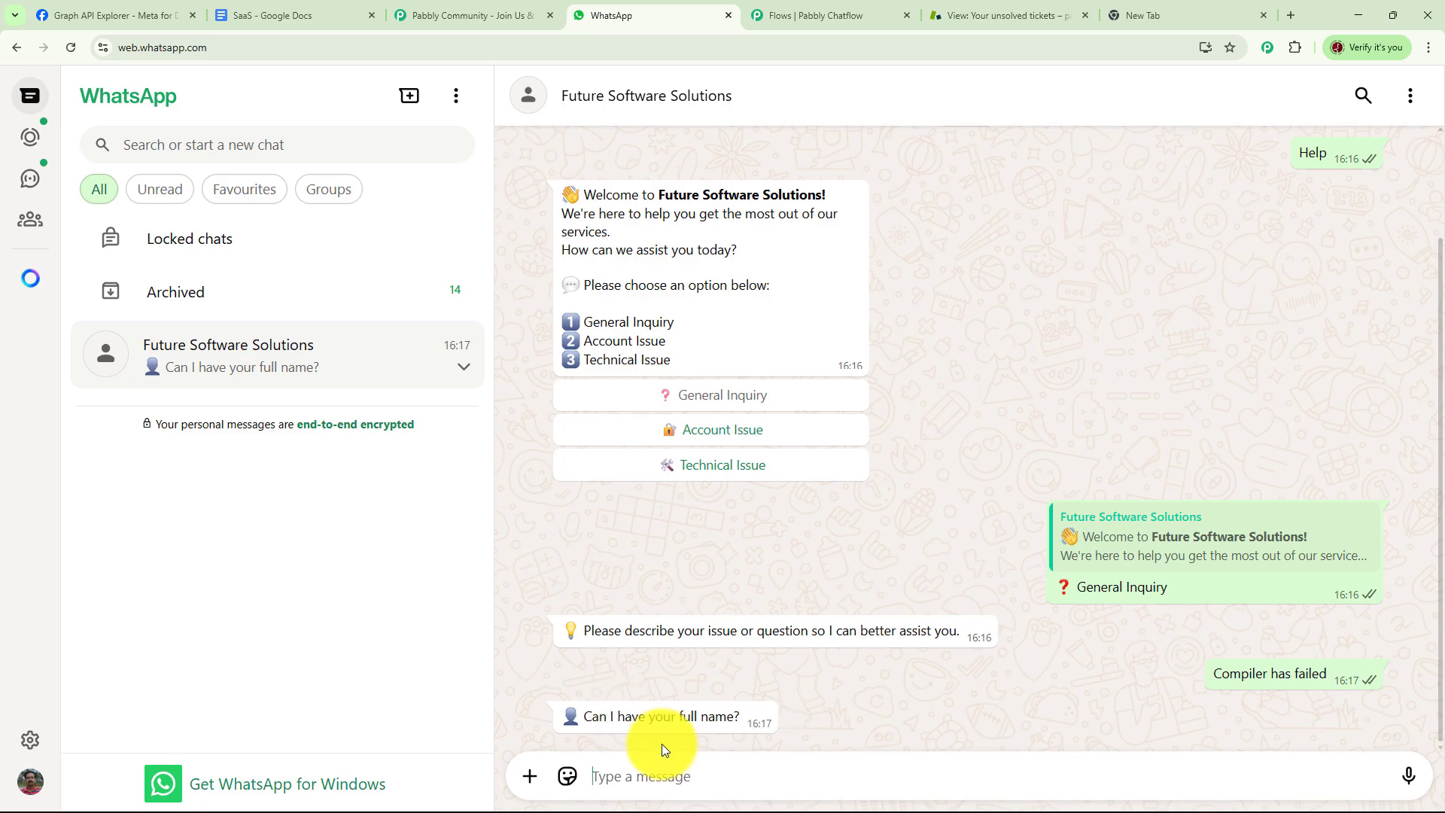
Answer the chatbot's contact questions by sending the customer's full name and e-mail address.
{"action": "type", "text": "Second User"}
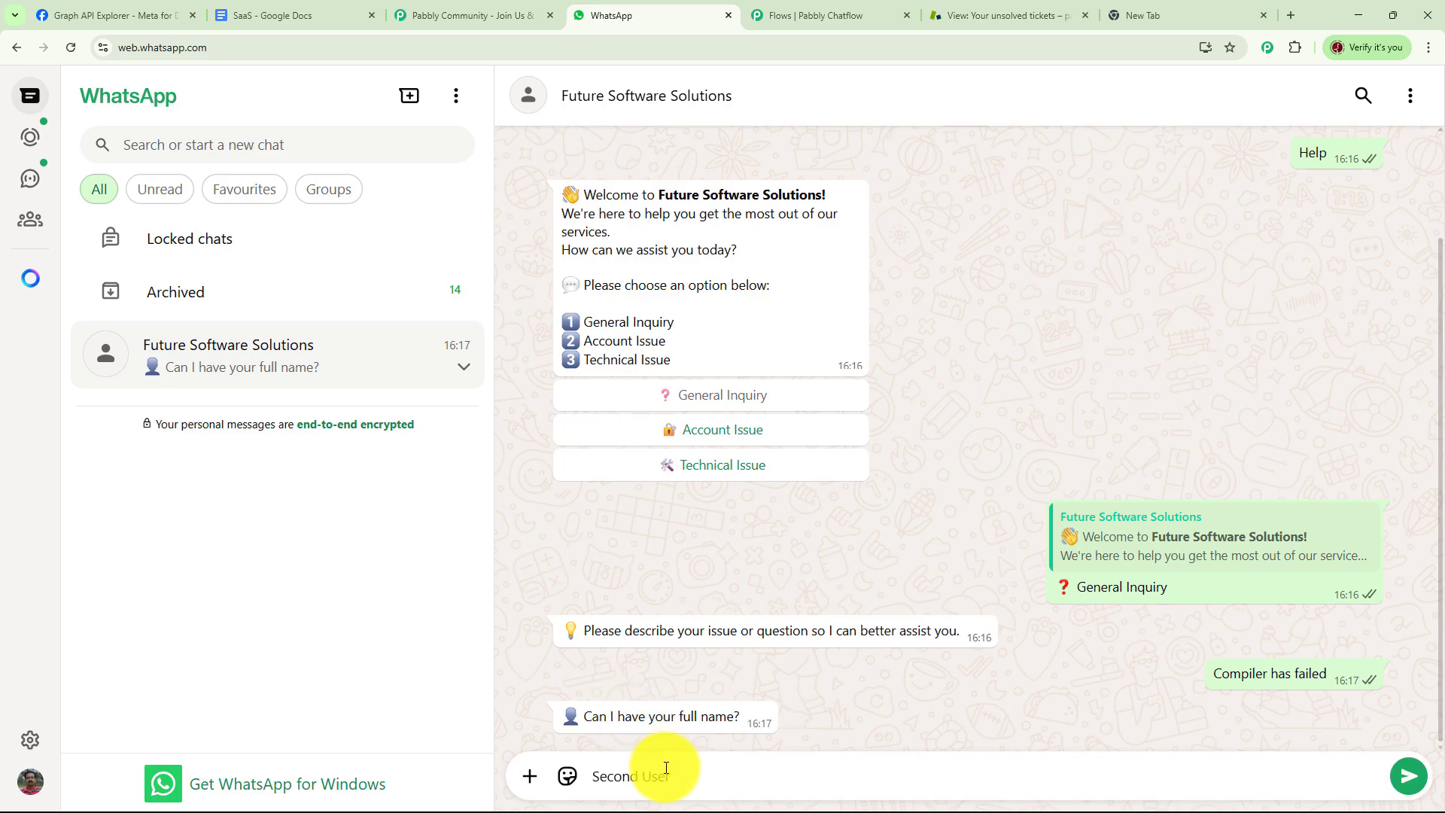
{"action": "key", "text": "Return"}
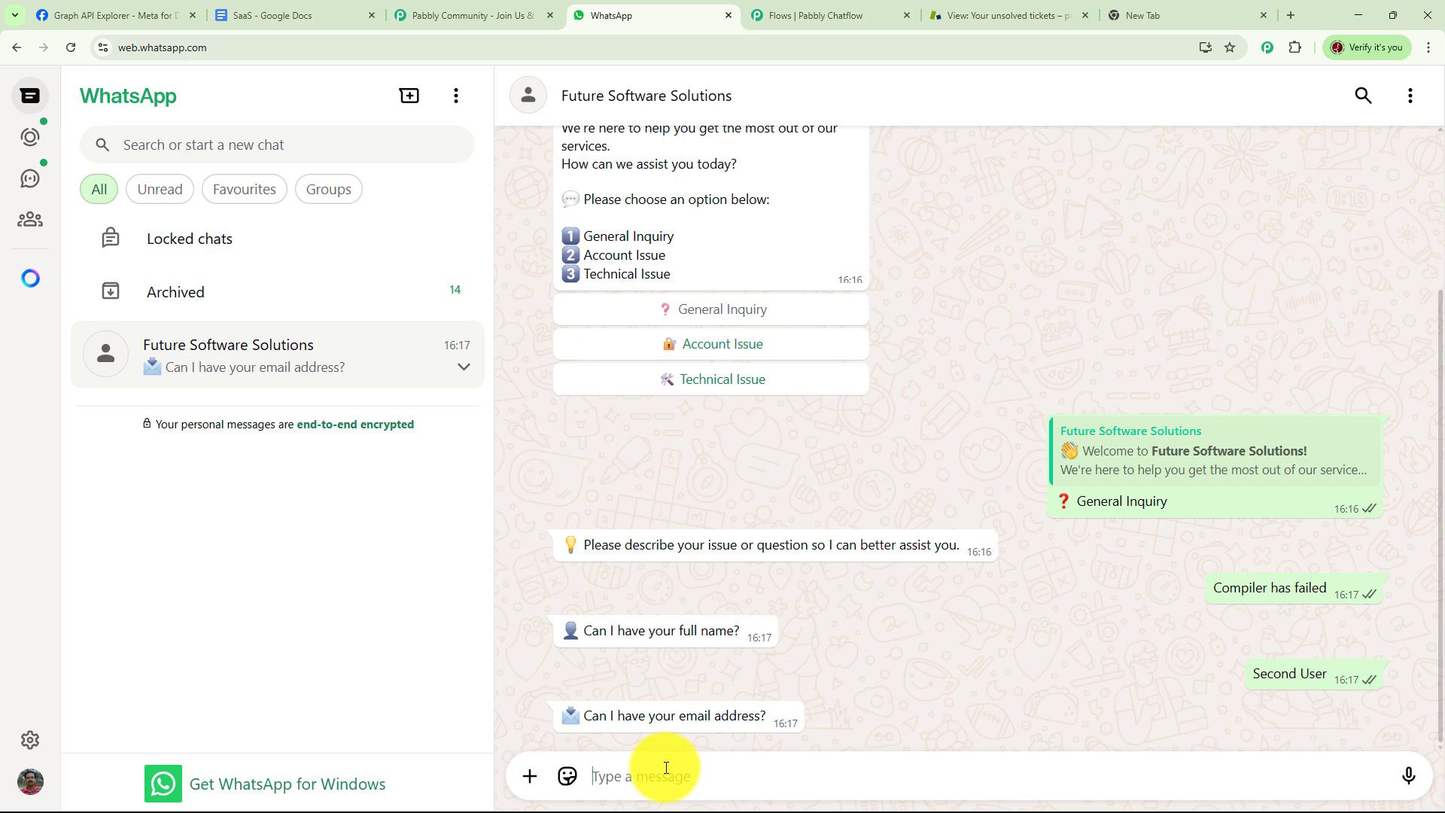
{"action": "key", "text": "ctrl+v"}
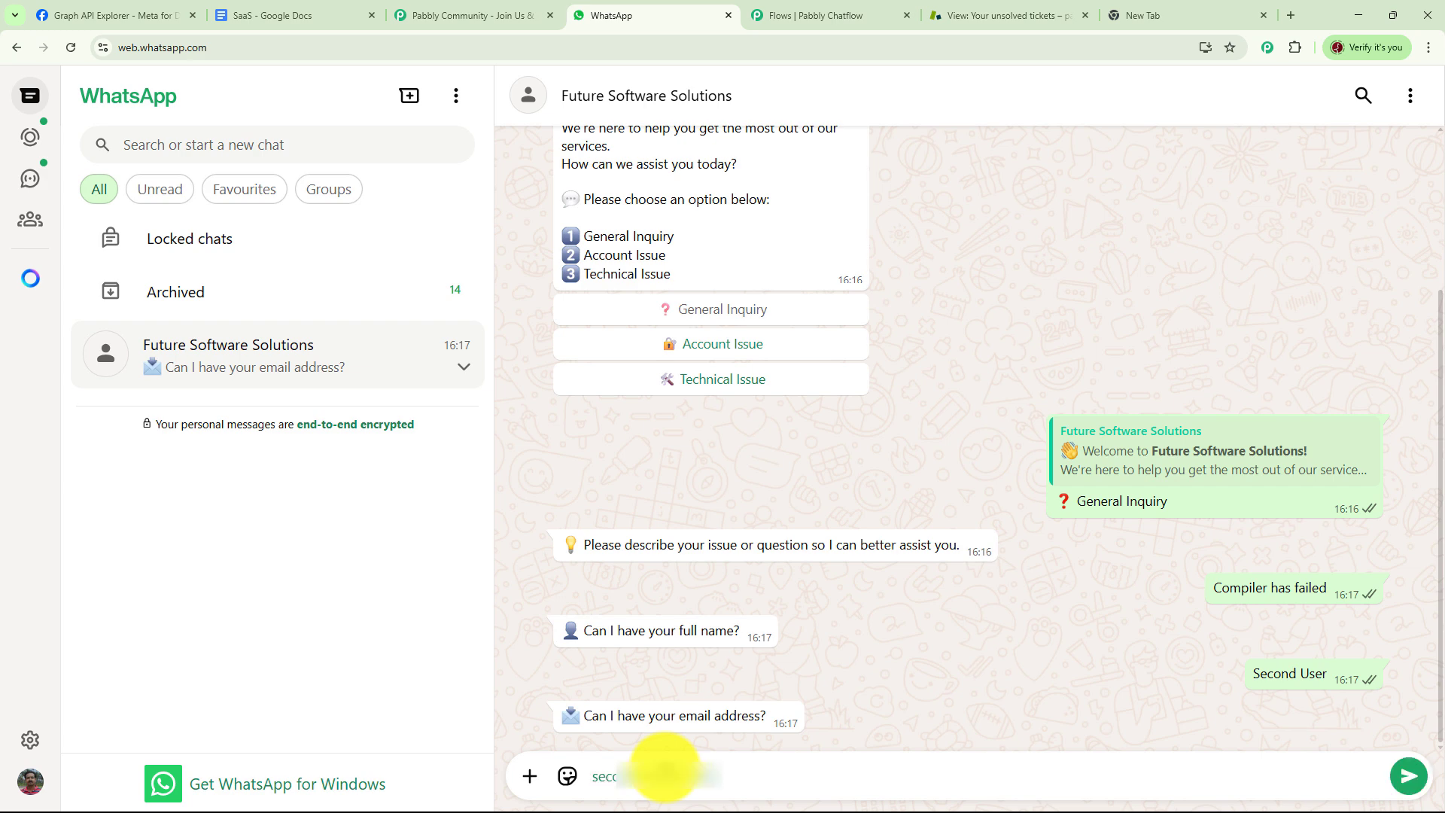
{"action": "key", "text": "Return"}
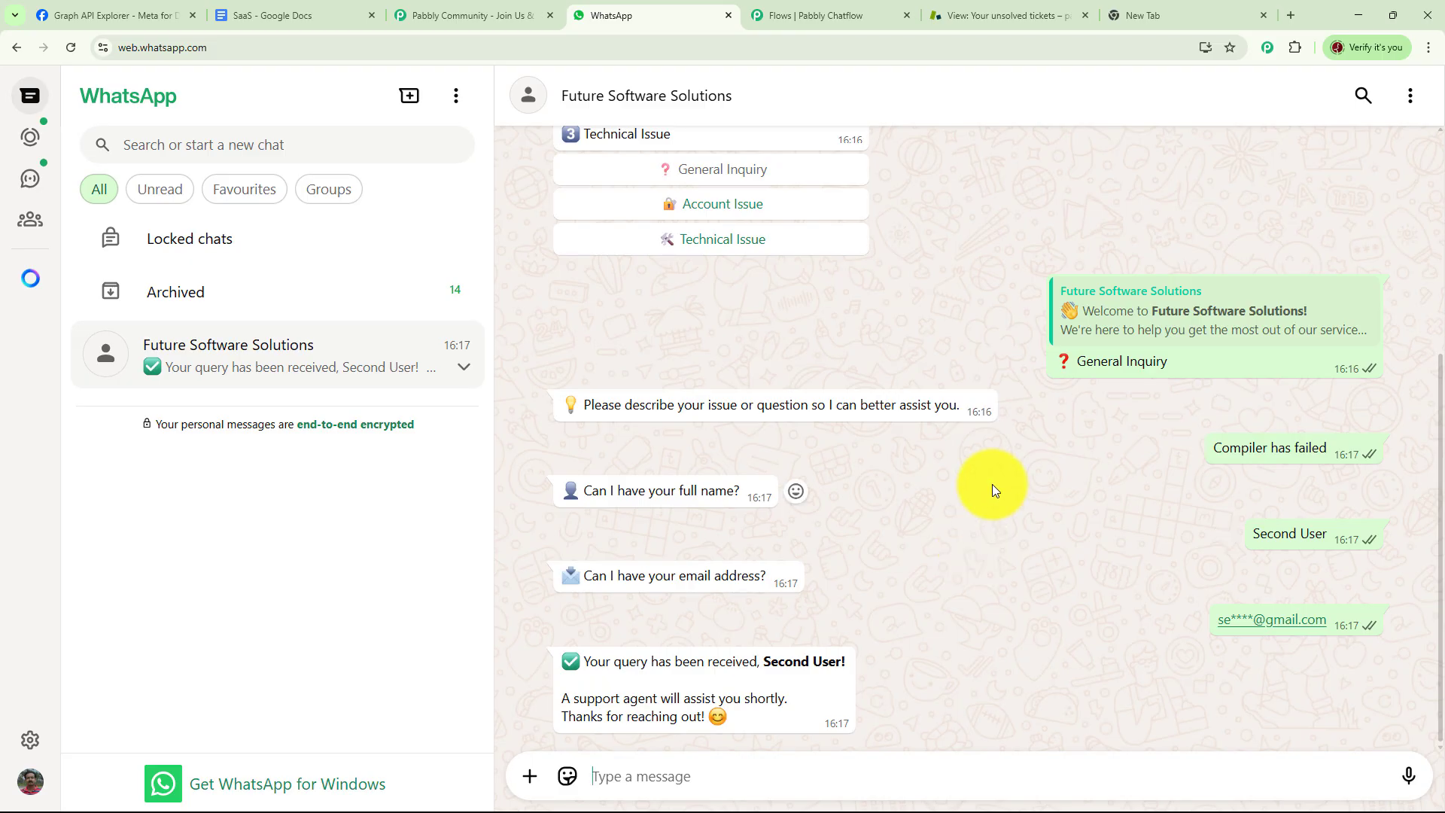
Switch to Zendesk and open the newest Support Ticket among the unsolved tickets to check its details.
{"action": "left_click", "coordinate": [1005, 13]}
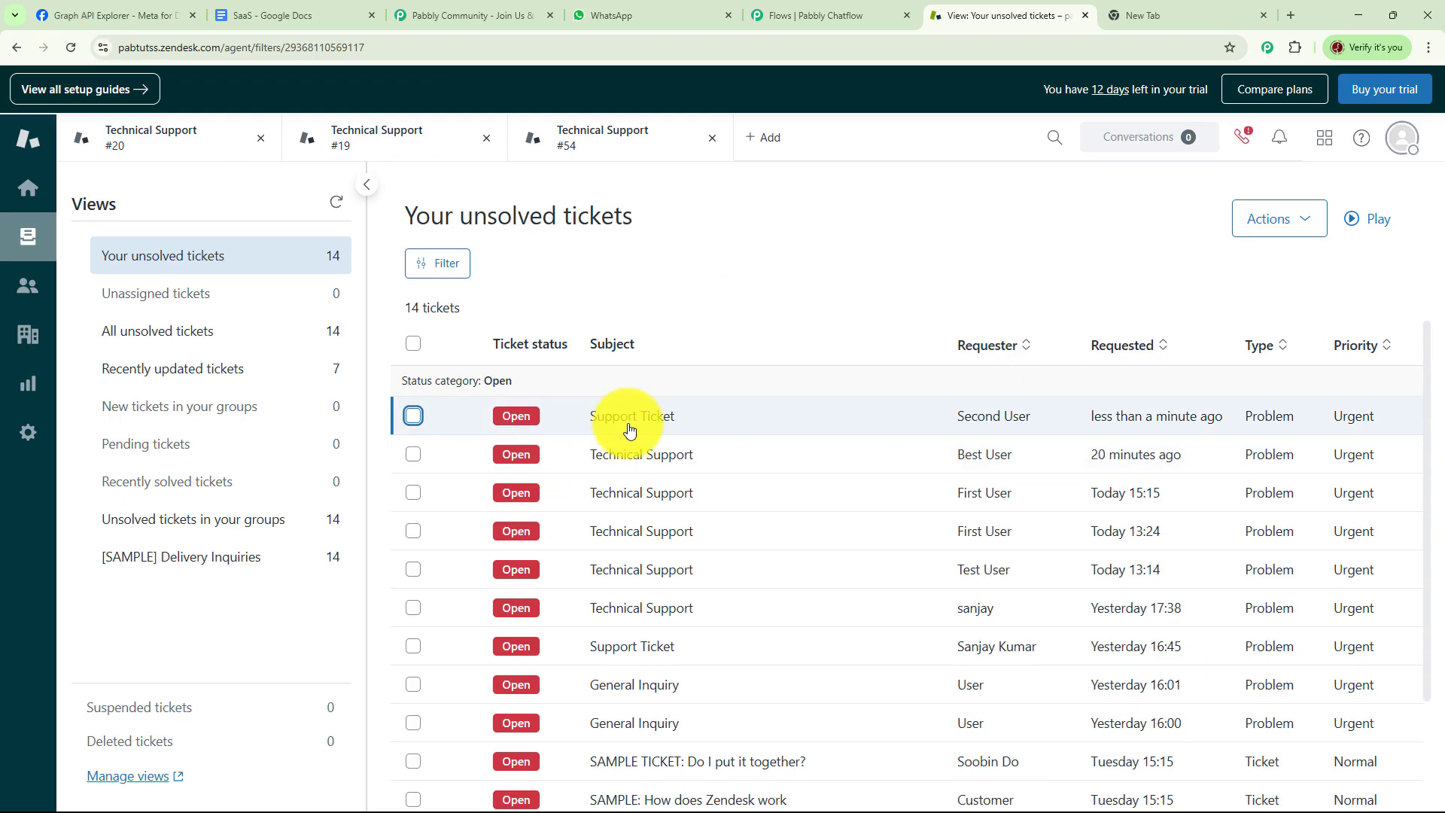
{"action": "left_click", "coordinate": [636, 424]}
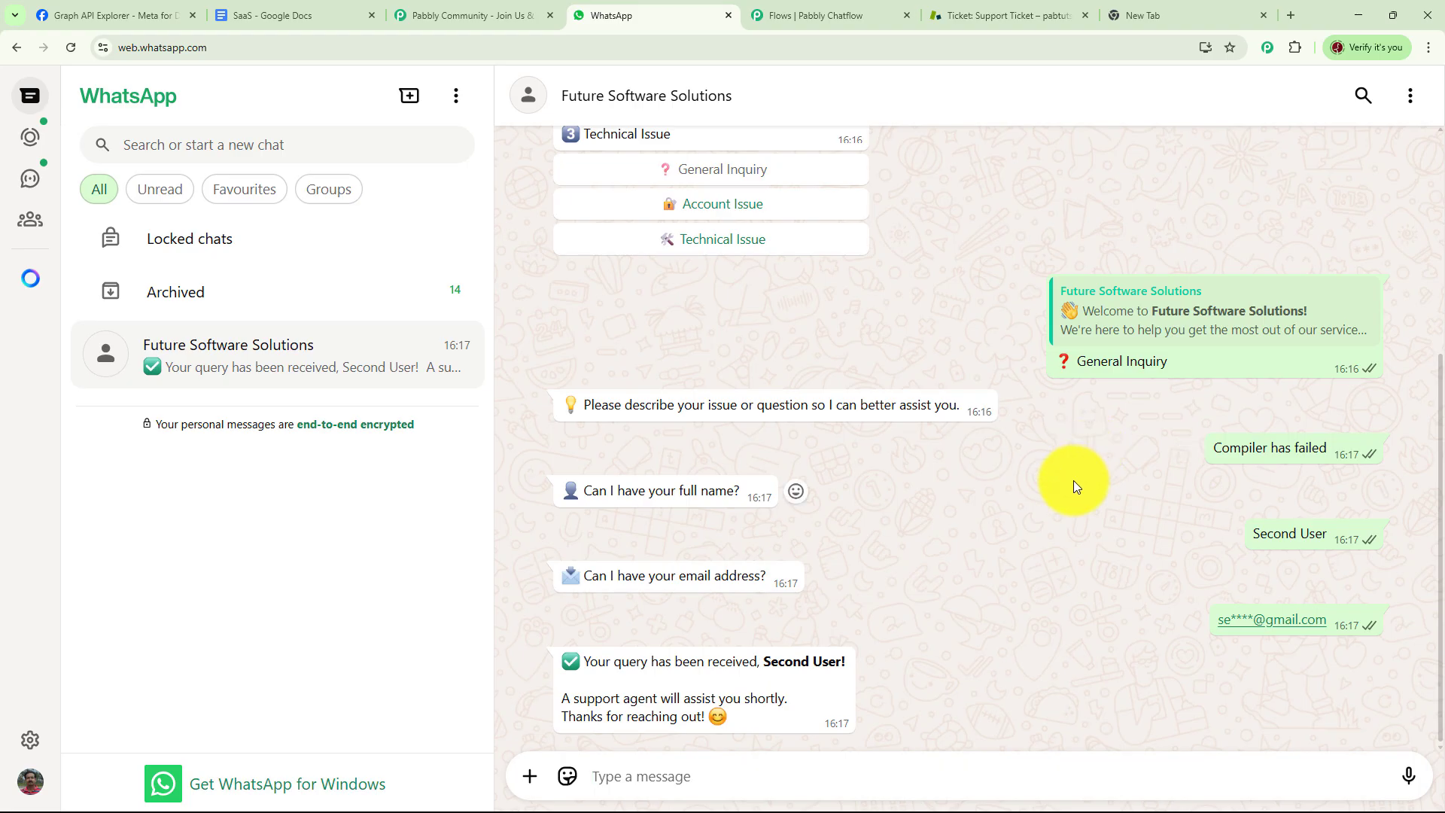
Load the Pabbly Chatflow website at pabbly.com/chatflow/inr/ in the empty browser tab.
{"action": "left_click", "coordinate": [1154, 12]}
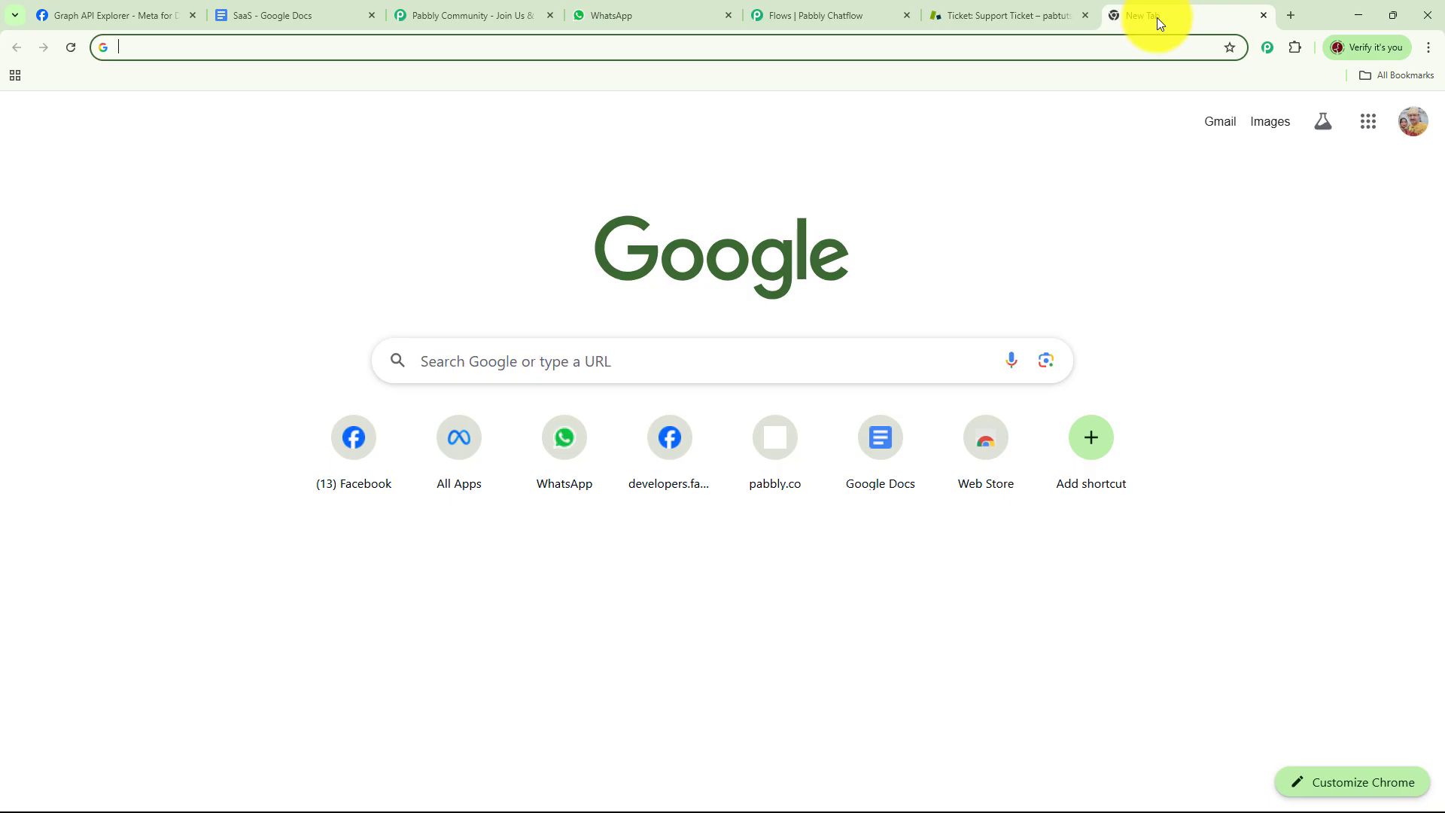
{"action": "left_click", "coordinate": [462, 47]}
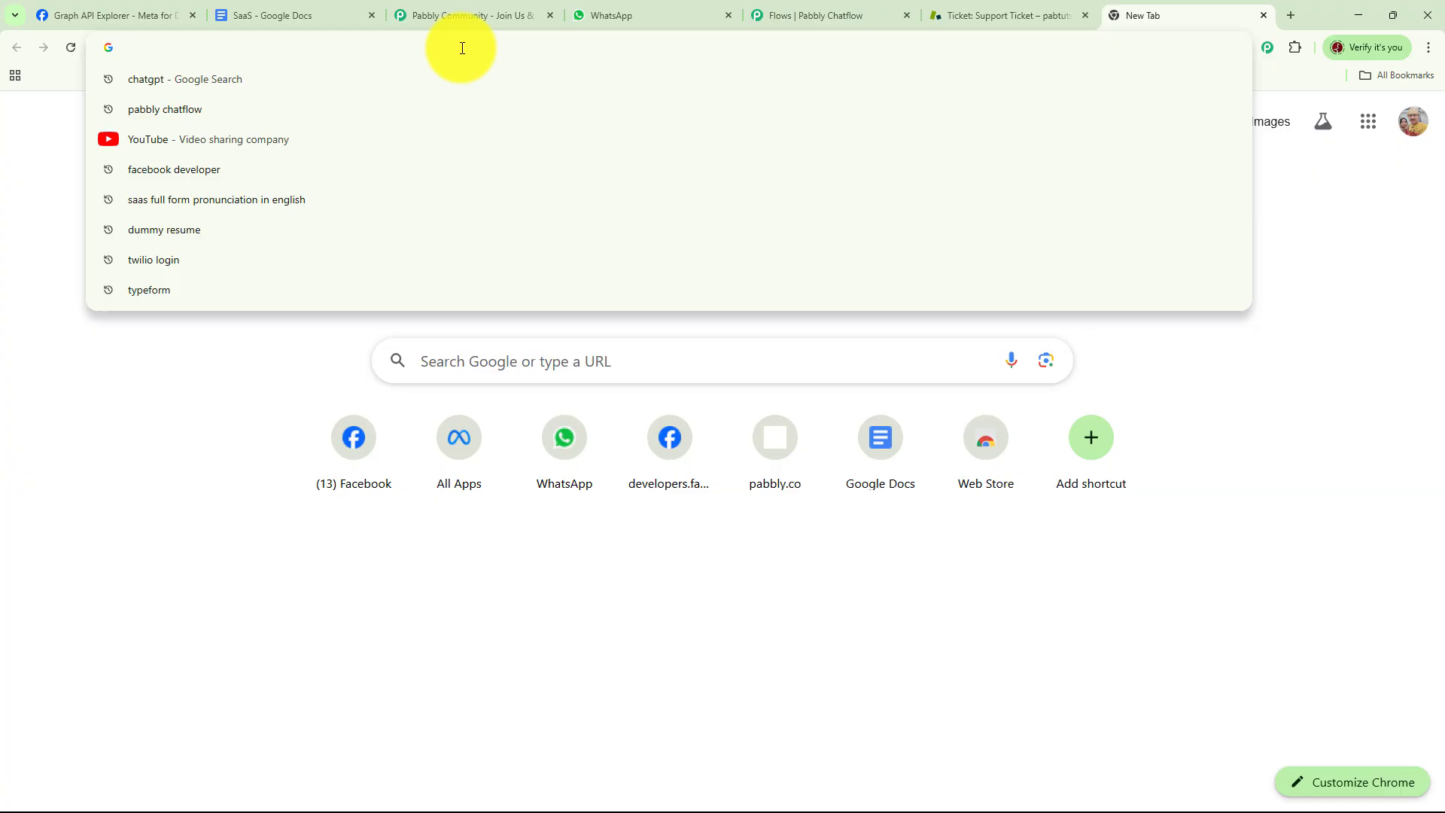
{"action": "type", "text": "pabbly.com/chatflow/inr/"}
{"action": "key", "text": "Return"}
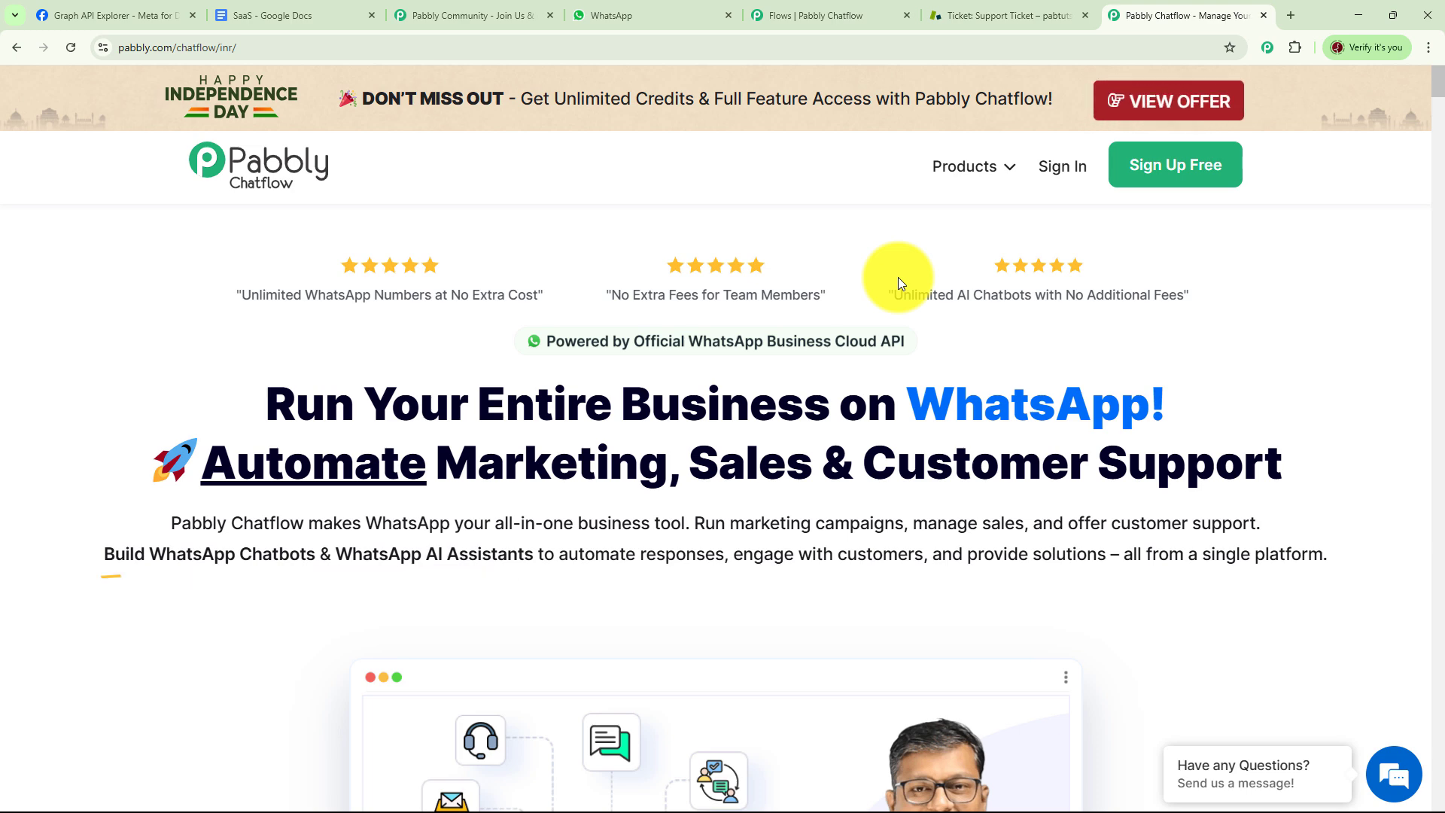
Examine the Pabbly Community page, from its introduction and membership benefits to the shared videos and customer reviews.
{"action": "left_click", "coordinate": [527, 16]}
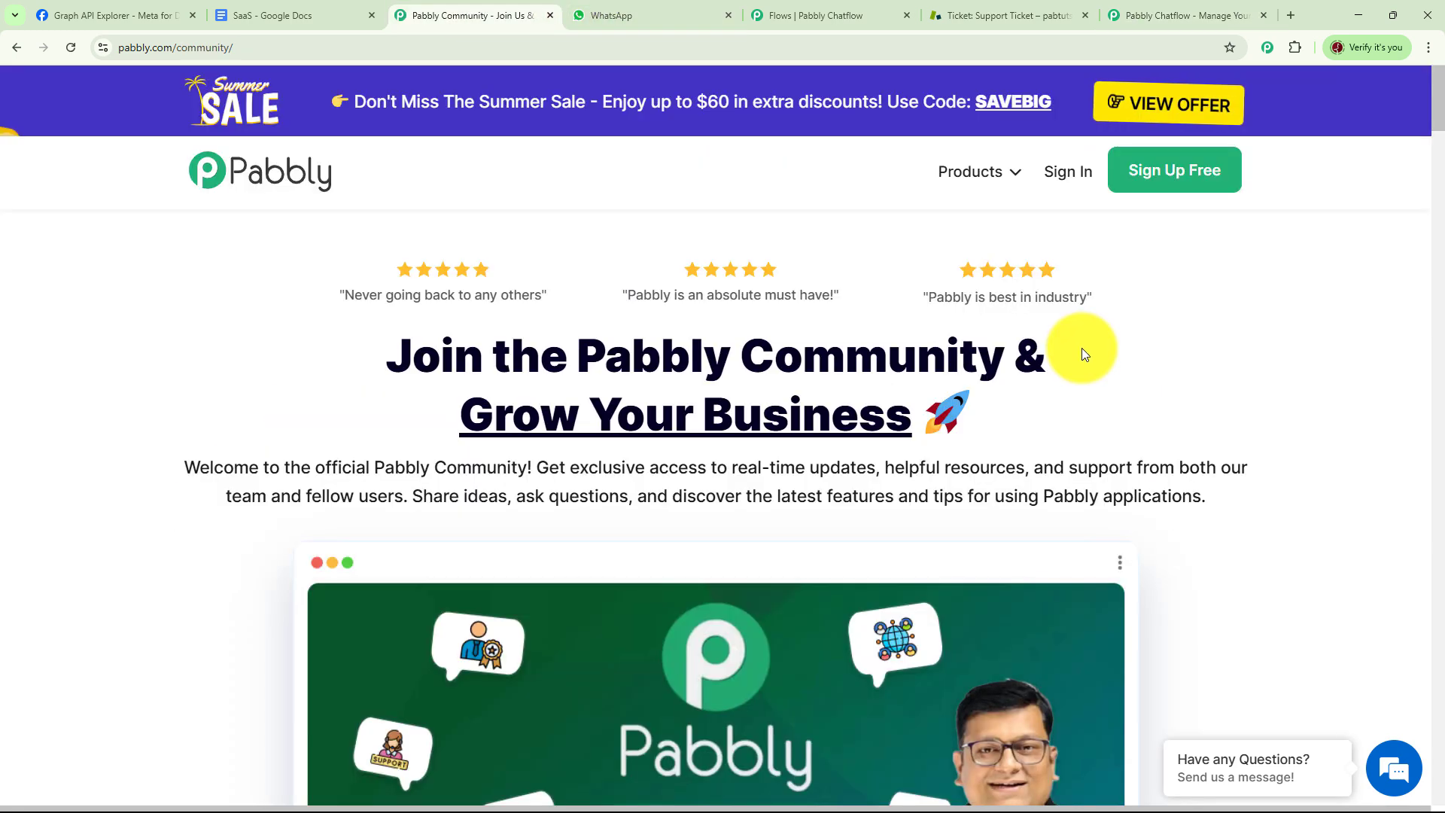
{"action": "scroll", "coordinate": [1123, 372], "scroll_direction": "down", "scroll_amount": 4}
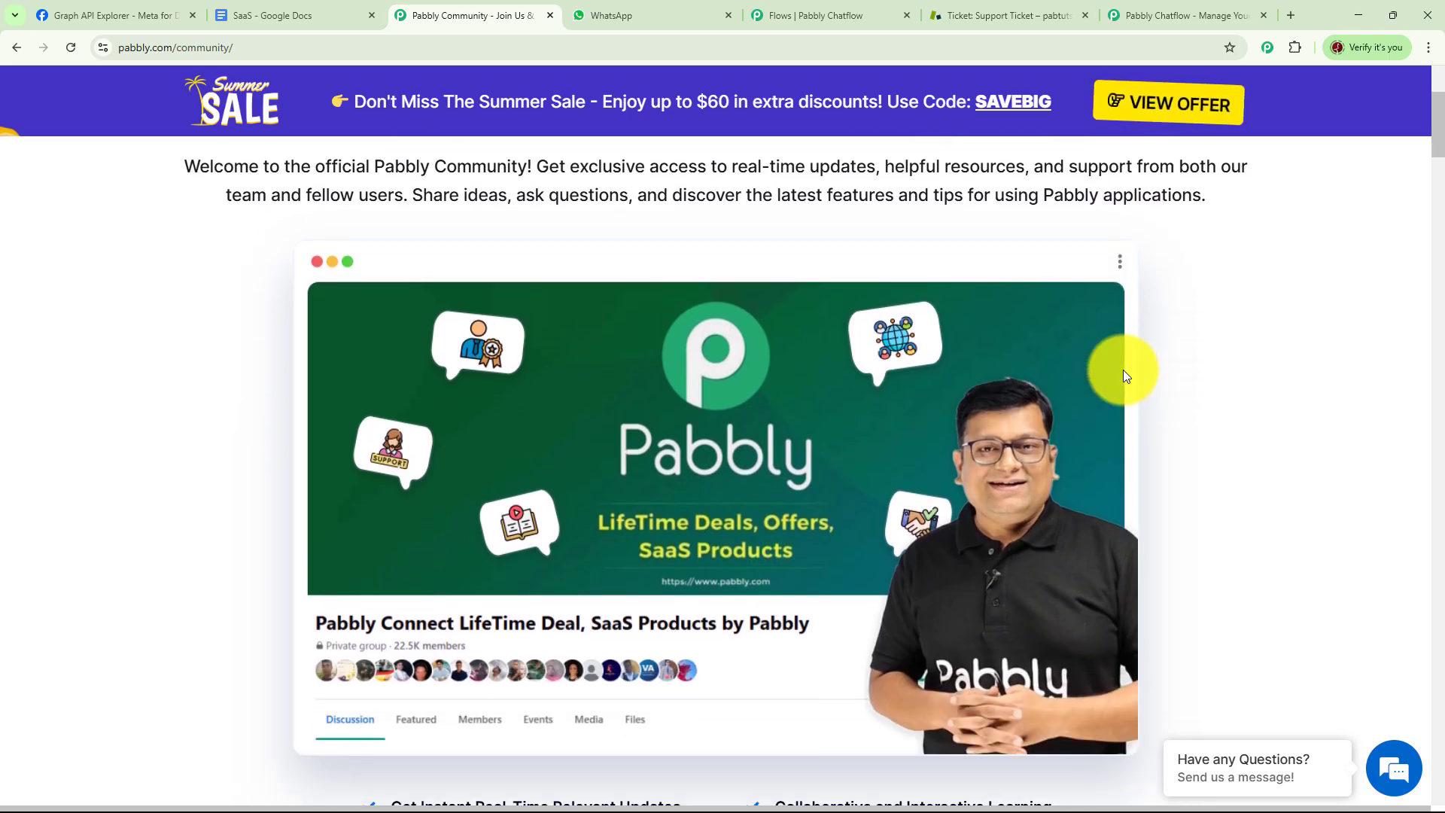
{"action": "scroll", "coordinate": [1122, 374], "scroll_direction": "down", "scroll_amount": 1}
{"action": "scroll", "coordinate": [1144, 394], "scroll_direction": "down", "scroll_amount": 8}
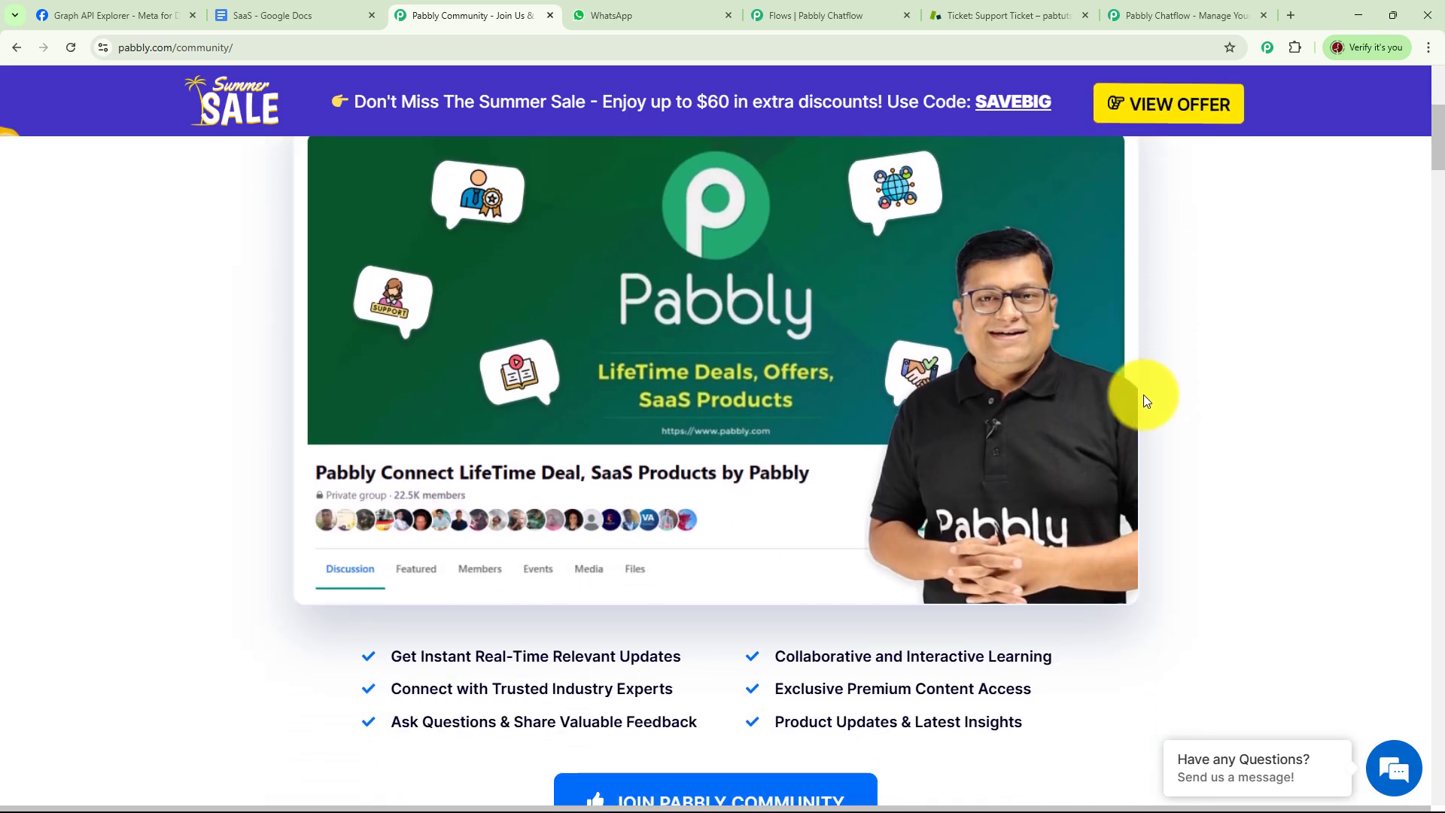
{"action": "scroll", "coordinate": [1143, 392], "scroll_direction": "down", "scroll_amount": 16}
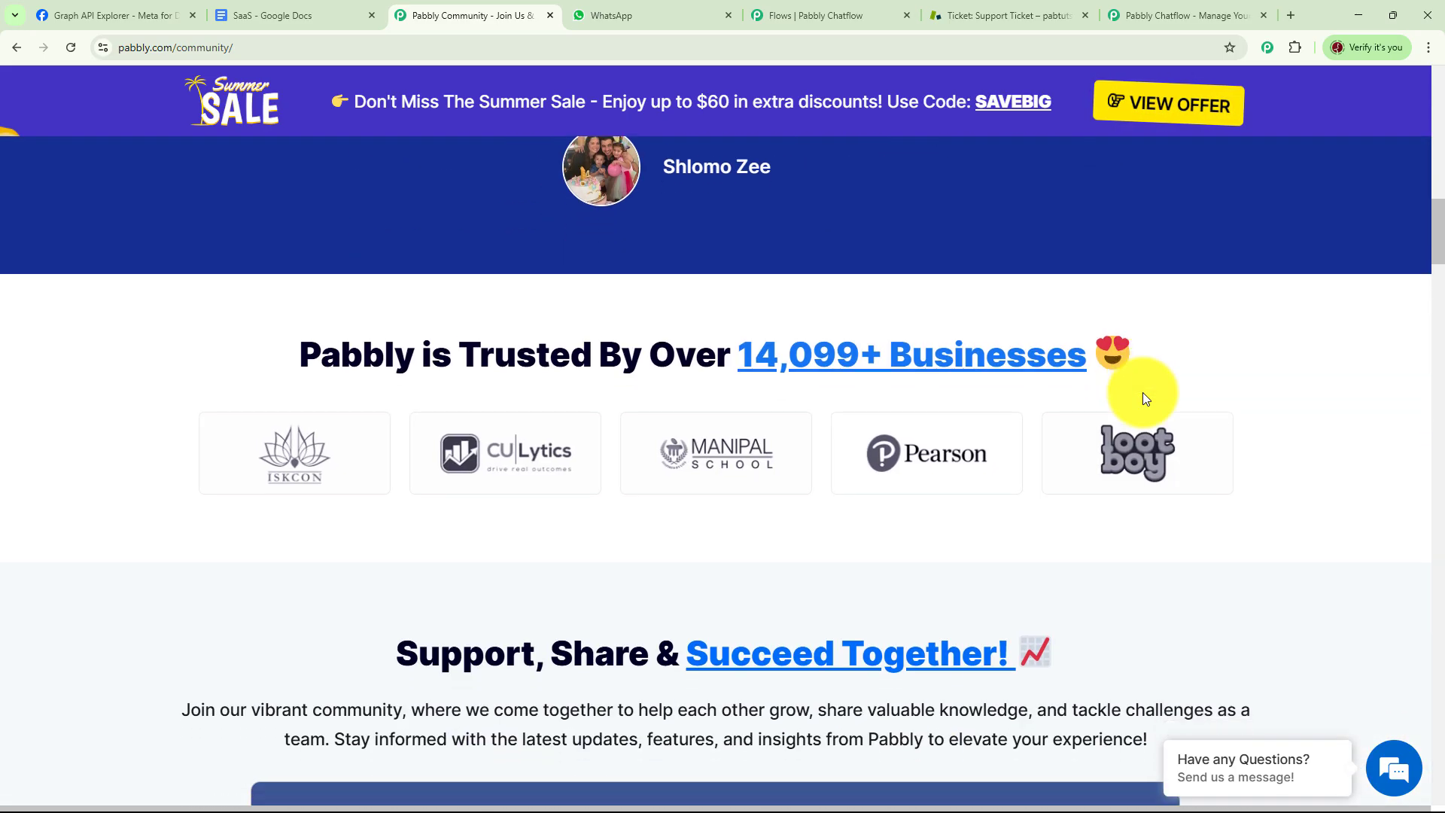
{"action": "scroll", "coordinate": [1140, 388], "scroll_direction": "down", "scroll_amount": 2}
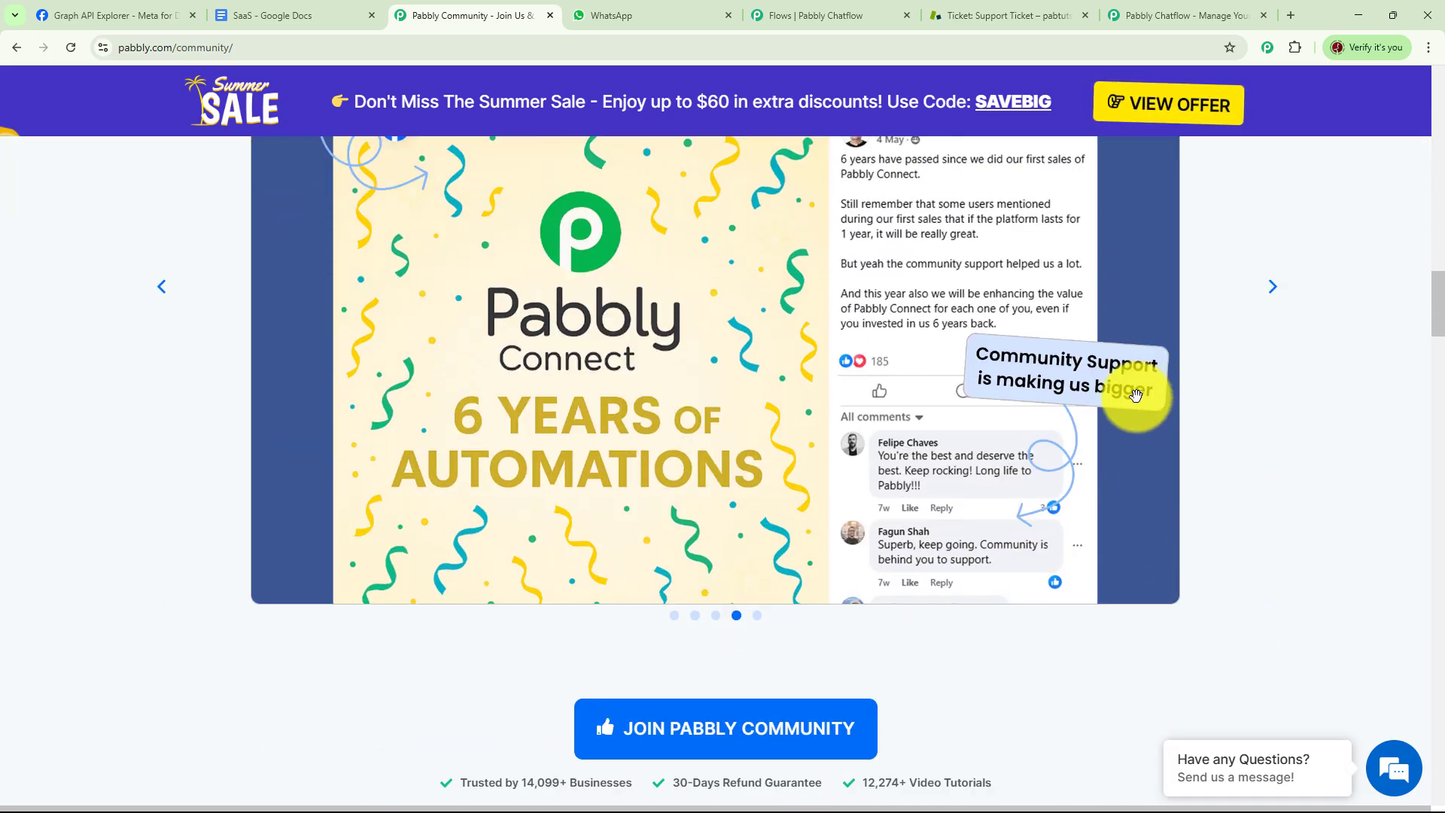
{"action": "scroll", "coordinate": [1138, 399], "scroll_direction": "down", "scroll_amount": 8}
{"action": "scroll", "coordinate": [1135, 400], "scroll_direction": "down", "scroll_amount": 4}
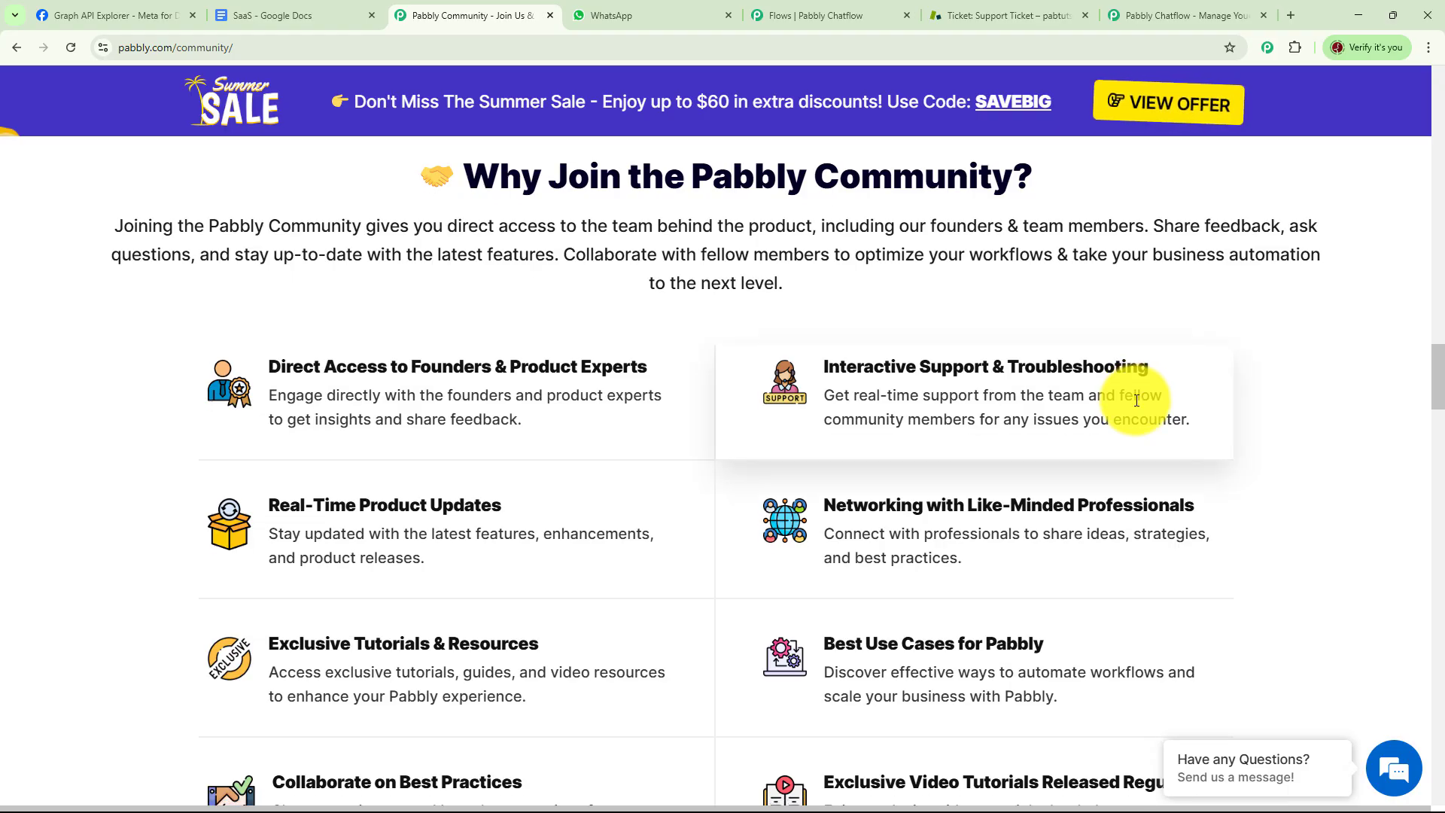
{"action": "scroll", "coordinate": [1104, 406], "scroll_direction": "down", "scroll_amount": 1}
{"action": "scroll", "coordinate": [1103, 406], "scroll_direction": "down", "scroll_amount": 13}
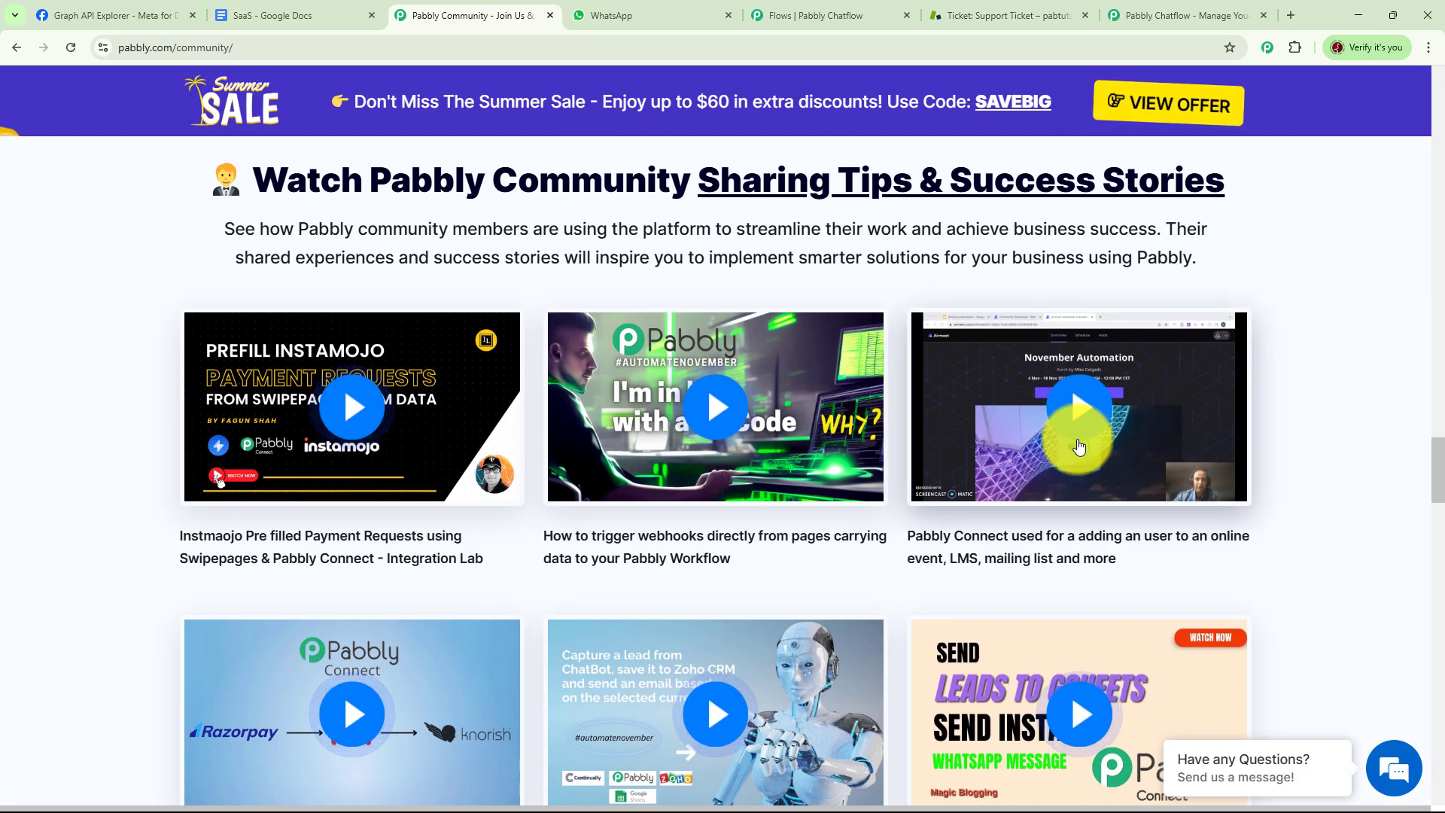
{"action": "scroll", "coordinate": [1080, 429], "scroll_direction": "down", "scroll_amount": 13}
{"action": "scroll", "coordinate": [1073, 429], "scroll_direction": "down", "scroll_amount": 2}
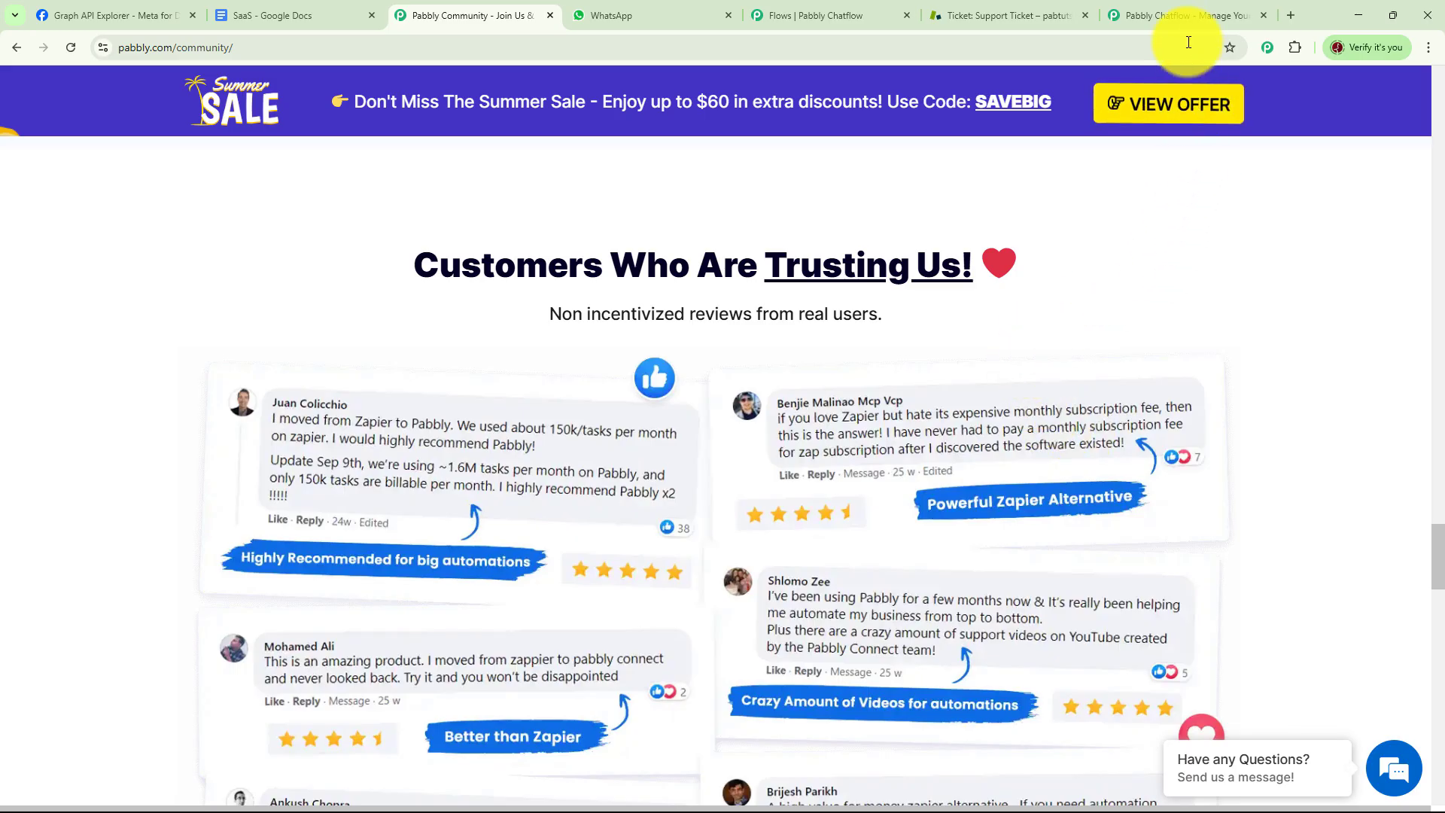
Return to the Pabbly Chatflow website, sign in and access the Pabbly Chatflow app.
{"action": "left_click", "coordinate": [1180, 15]}
{"action": "left_click", "coordinate": [1041, 182]}
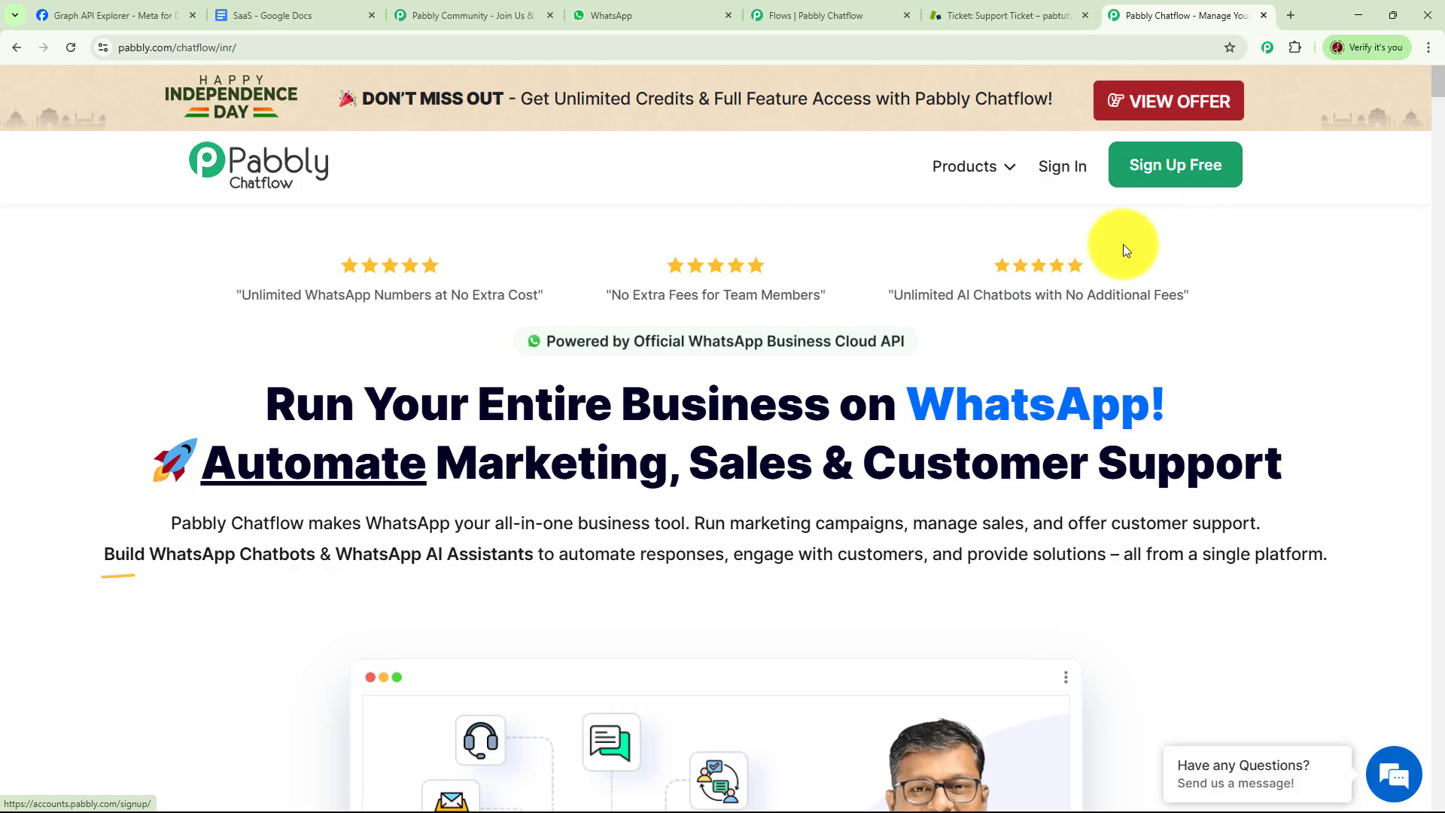
{"action": "left_click", "coordinate": [1070, 175]}
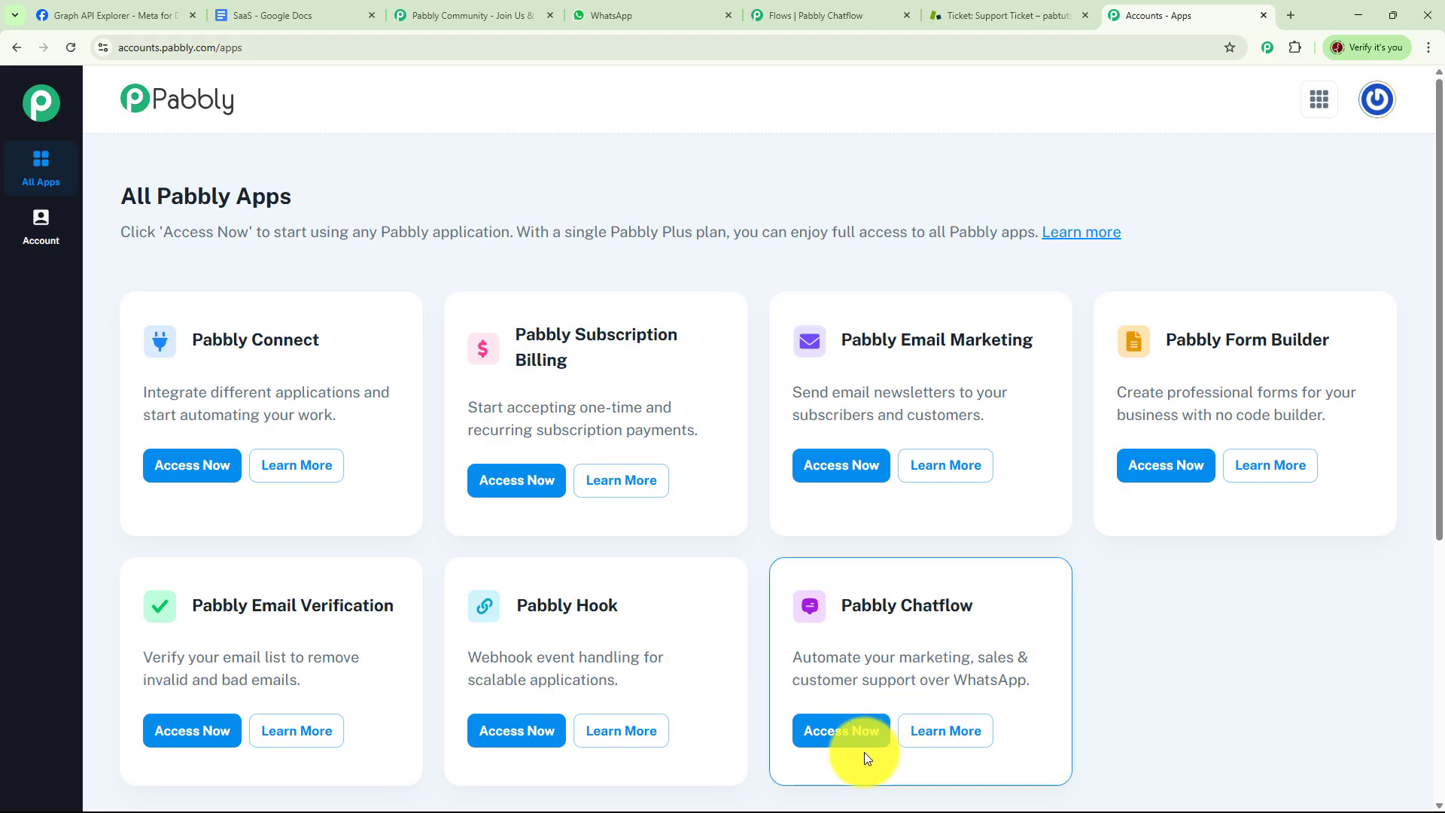
{"action": "left_click", "coordinate": [846, 734]}
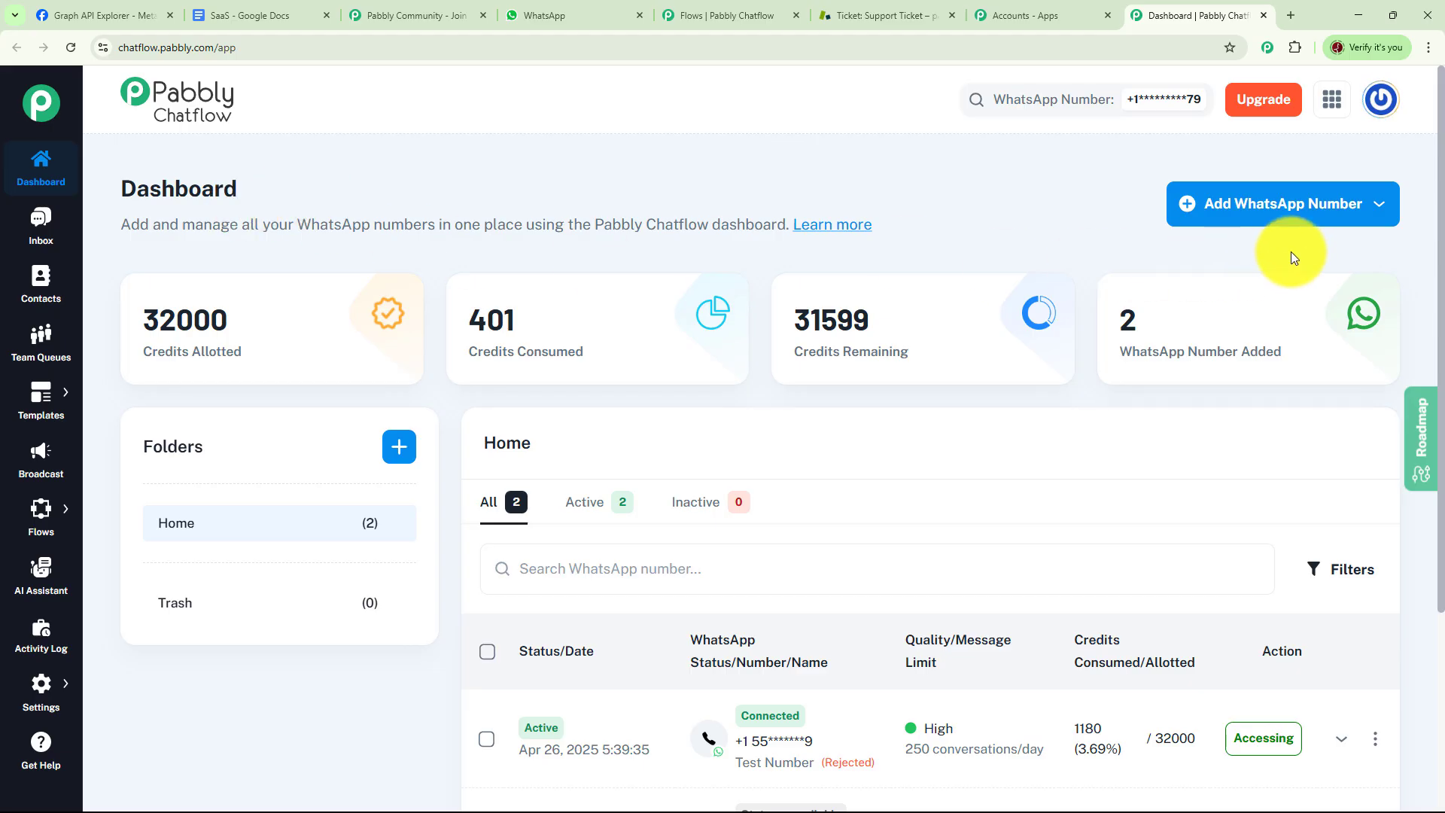
{"action": "left_click", "coordinate": [1286, 214]}
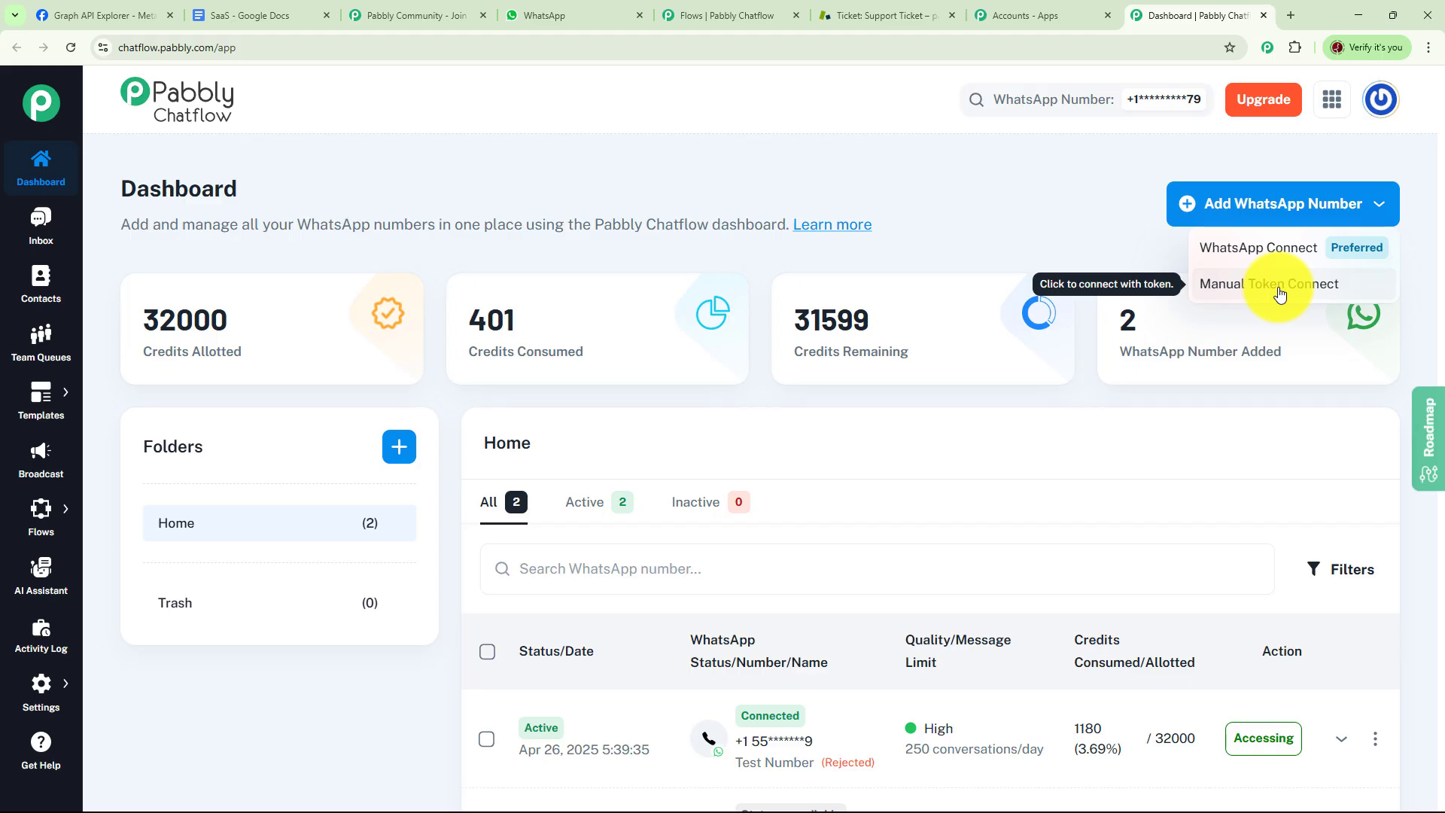
{"action": "left_click", "coordinate": [1106, 249]}
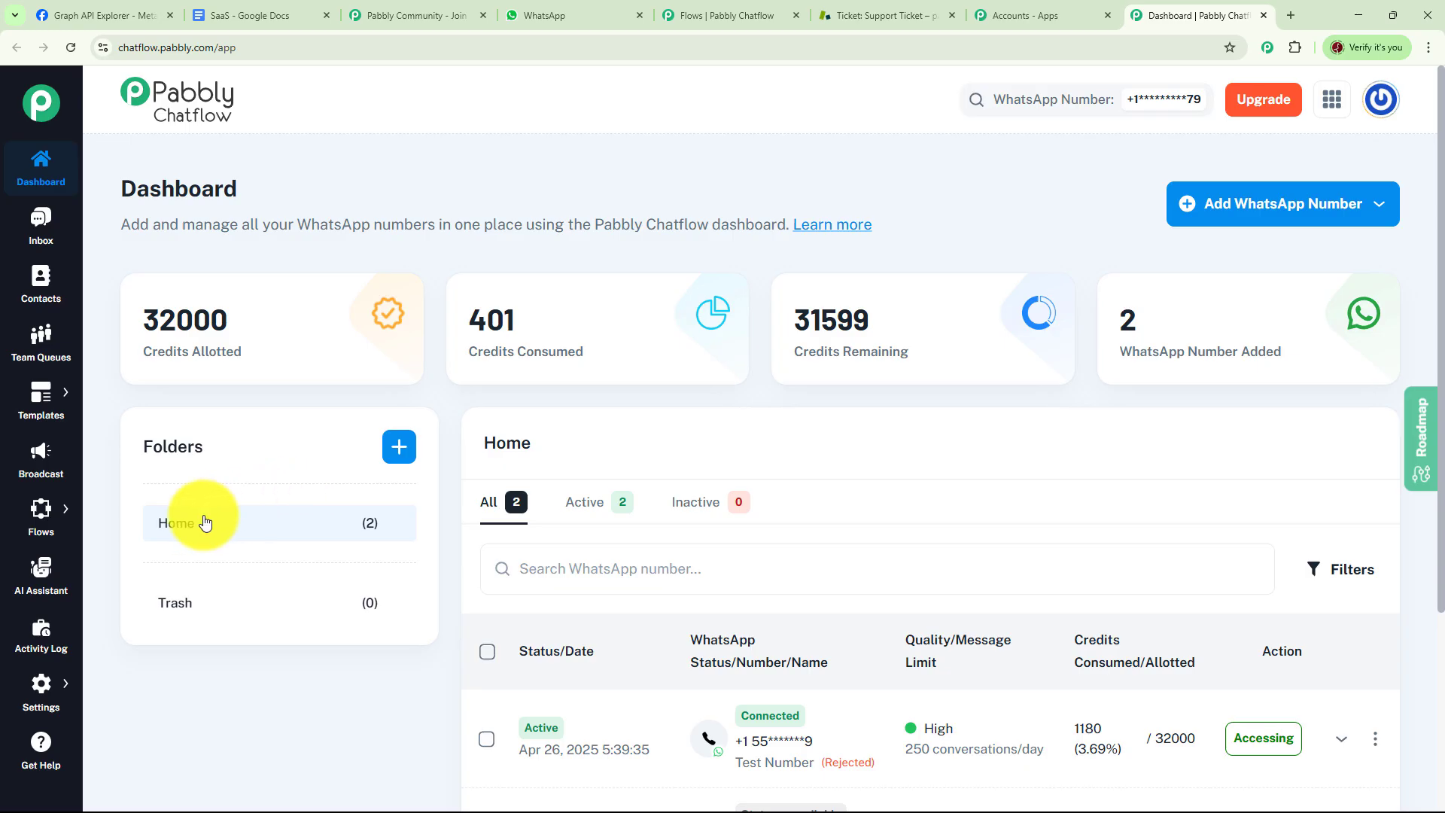
{"action": "left_click", "coordinate": [398, 447]}
{"action": "left_click", "coordinate": [970, 300]}
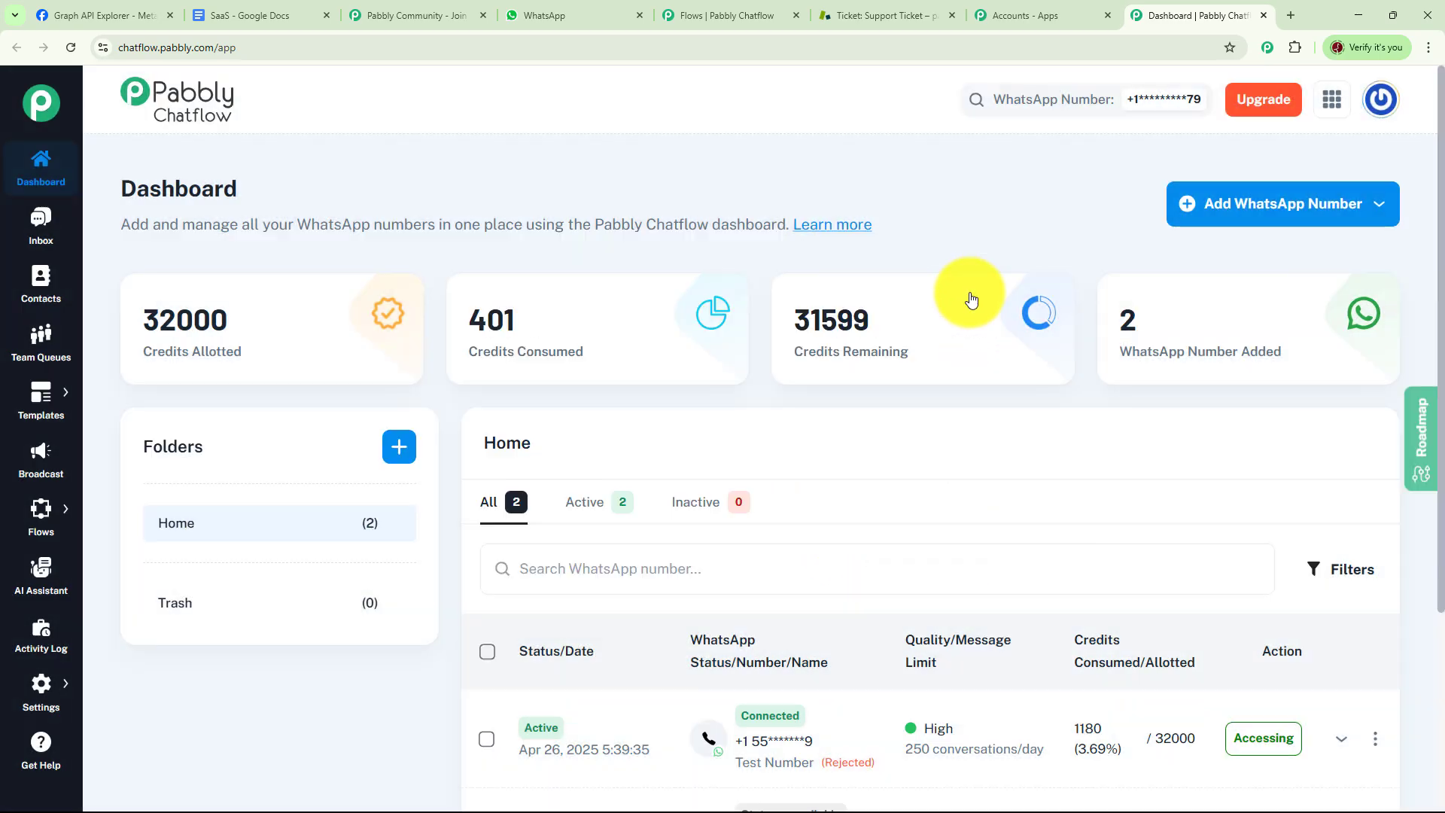
Open the Flow Builder and check the summary cards for total, inactive and active flows.
{"action": "mouse_move", "coordinate": [41, 521]}
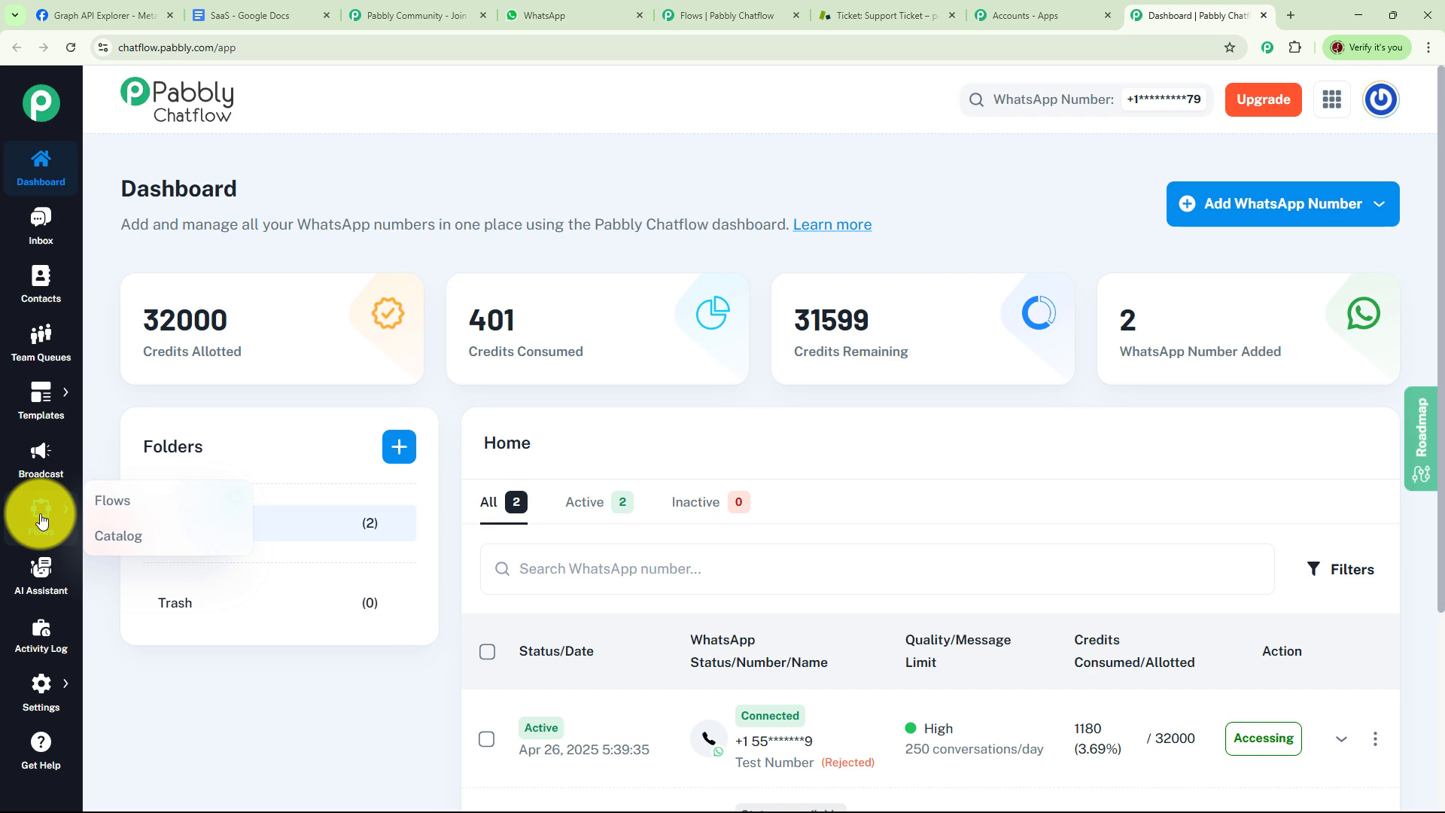
{"action": "left_click", "coordinate": [116, 501]}
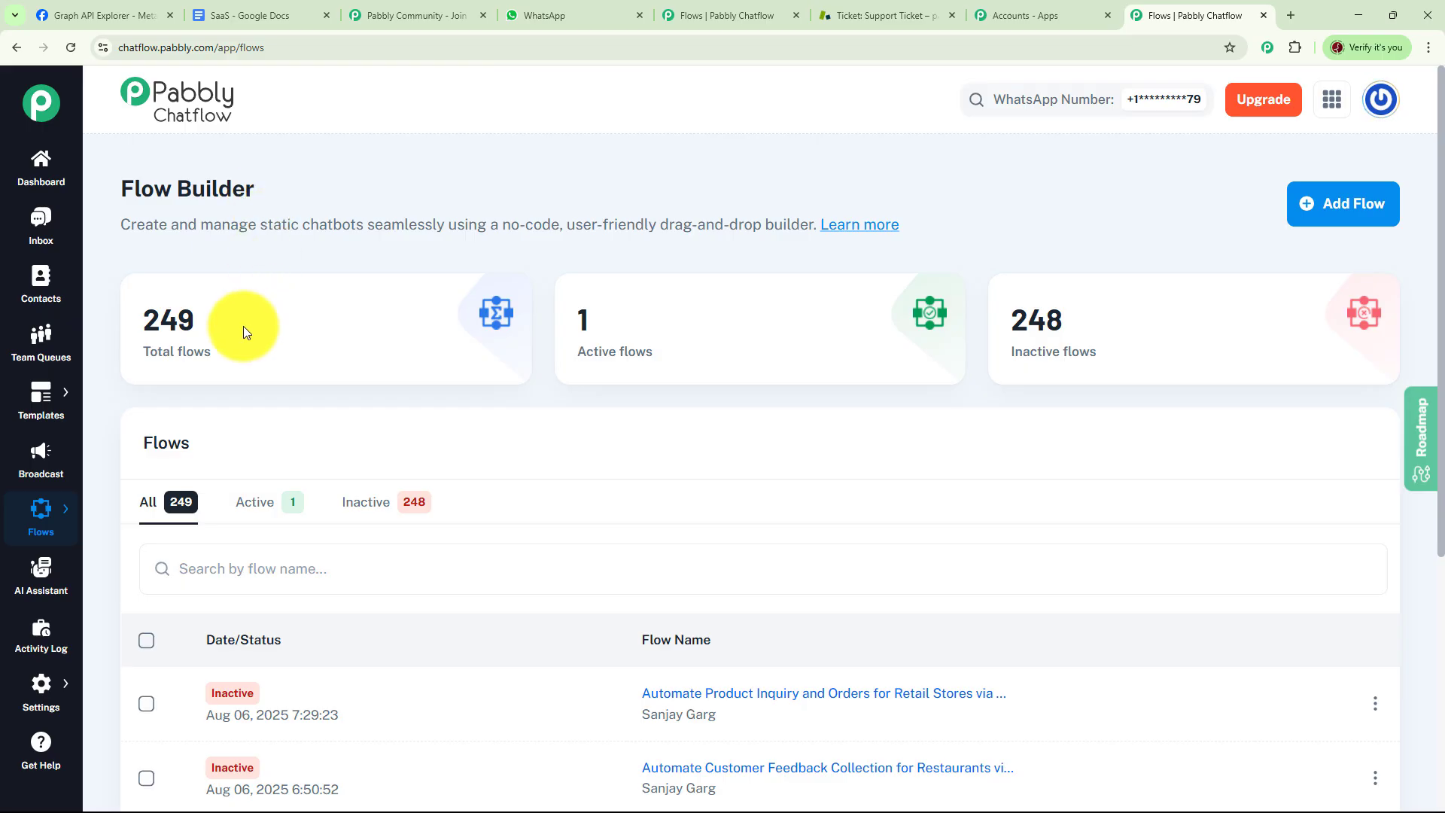
{"action": "mouse_move", "coordinate": [236, 331]}
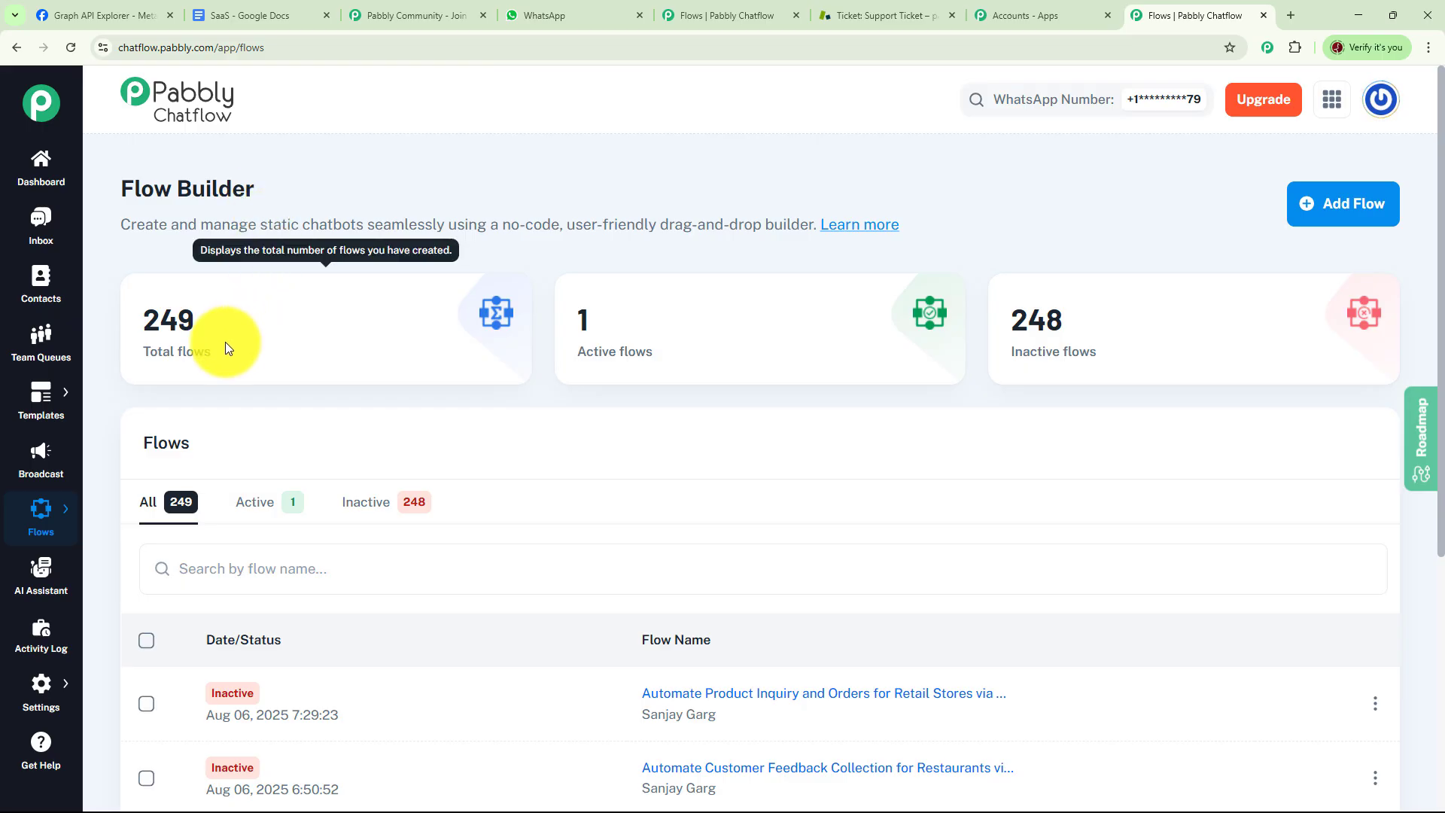
{"action": "mouse_move", "coordinate": [1081, 336]}
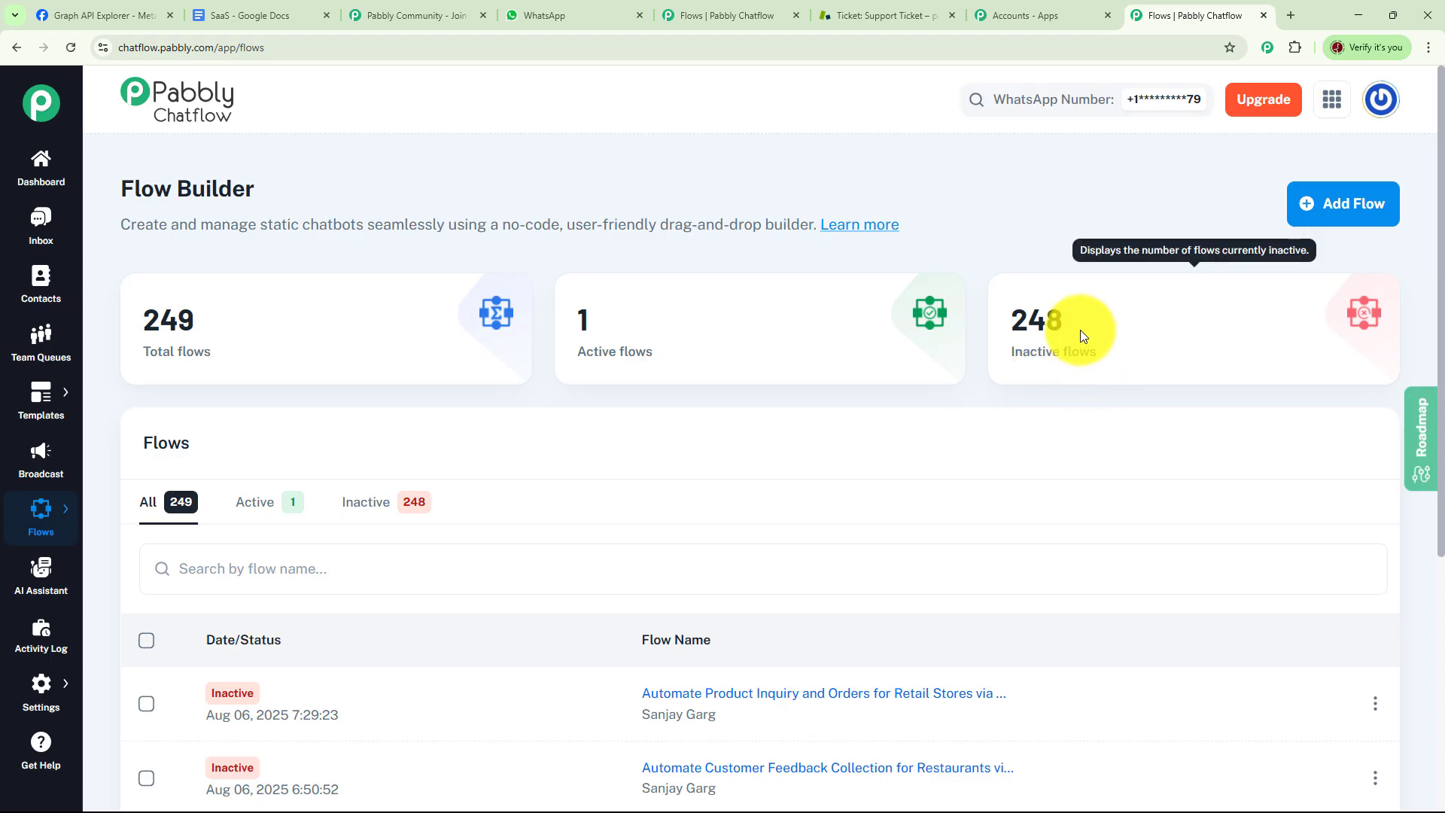
{"action": "mouse_move", "coordinate": [772, 334]}
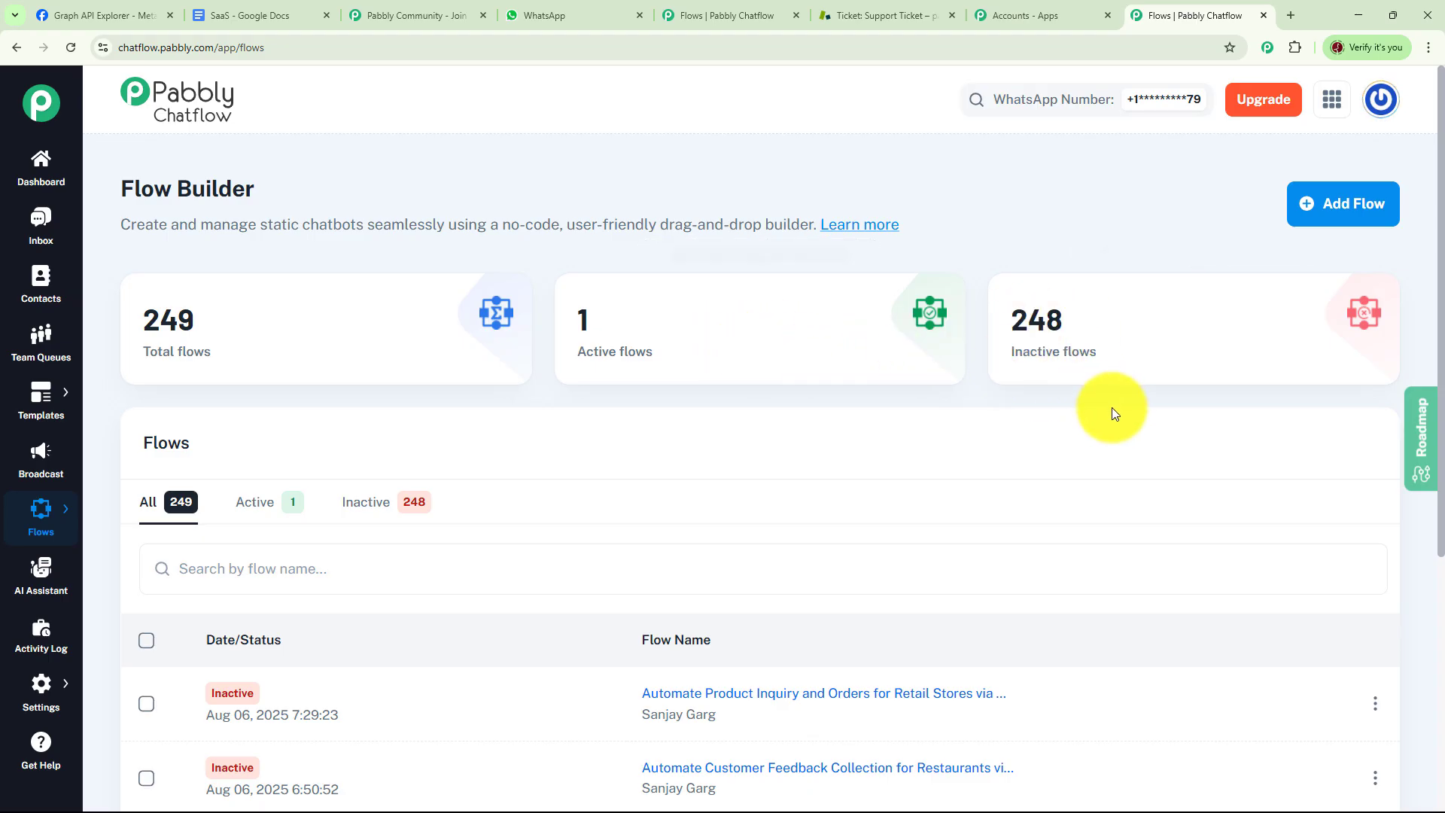
Set the flows list to show 10 rows per page.
{"action": "scroll", "coordinate": [1112, 408], "scroll_direction": "down", "scroll_amount": 5}
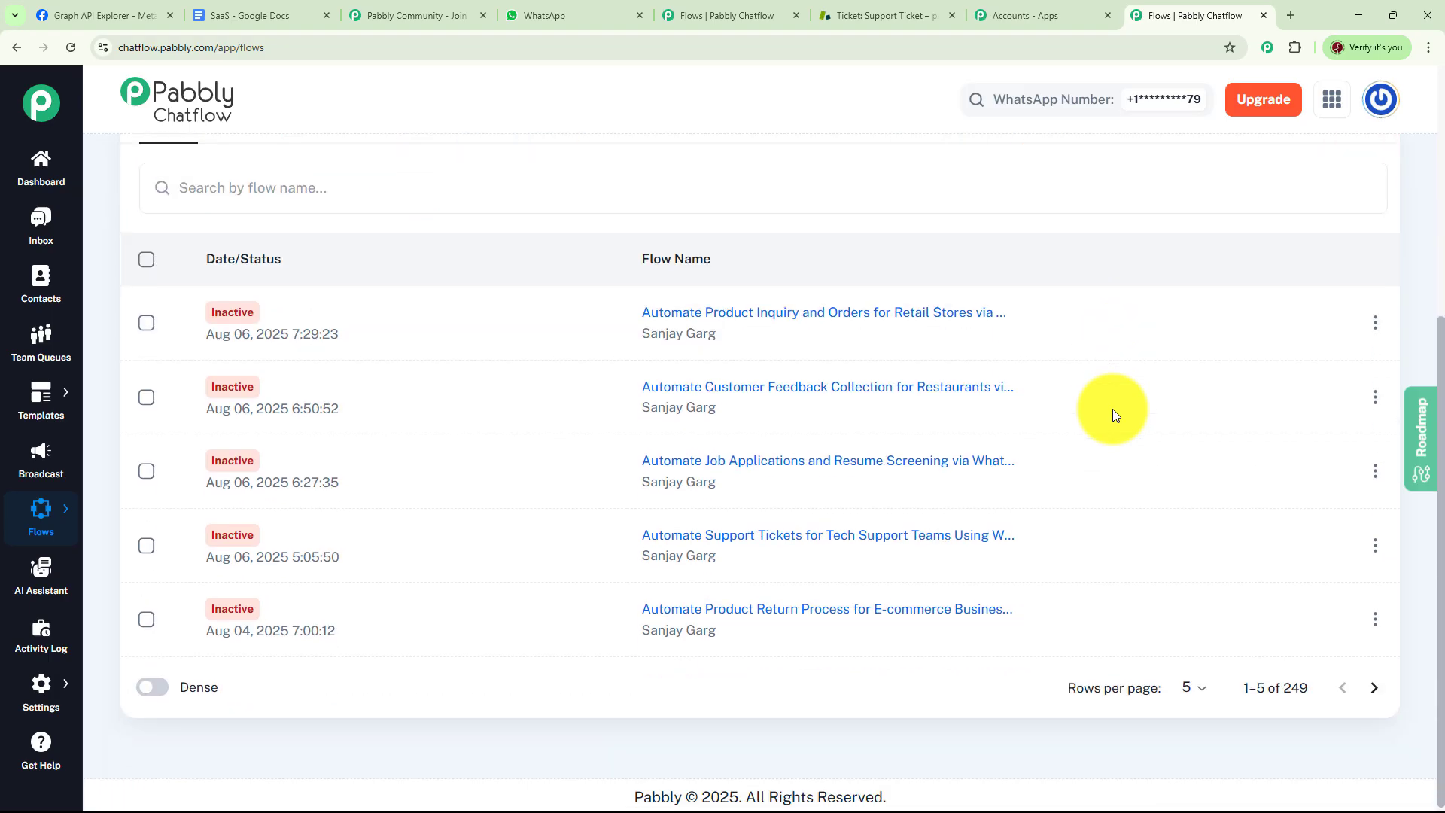
{"action": "left_click", "coordinate": [1221, 675]}
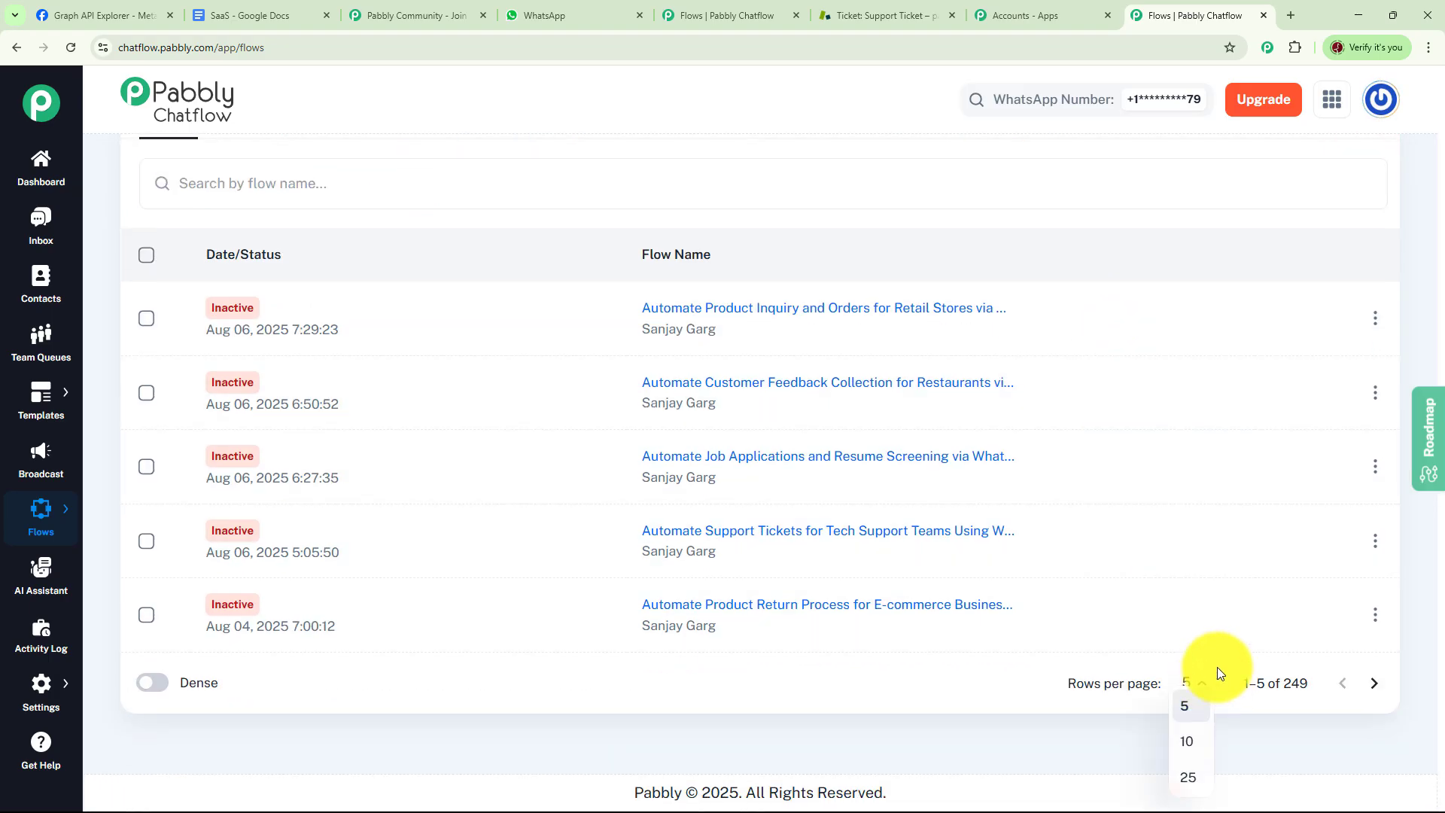
{"action": "left_click", "coordinate": [1194, 740]}
Deactivate the flow "Automate Customer Service Chat for SaaS Companies Using WhatsApp".
{"action": "scroll", "coordinate": [818, 465], "scroll_direction": "down", "scroll_amount": 3}
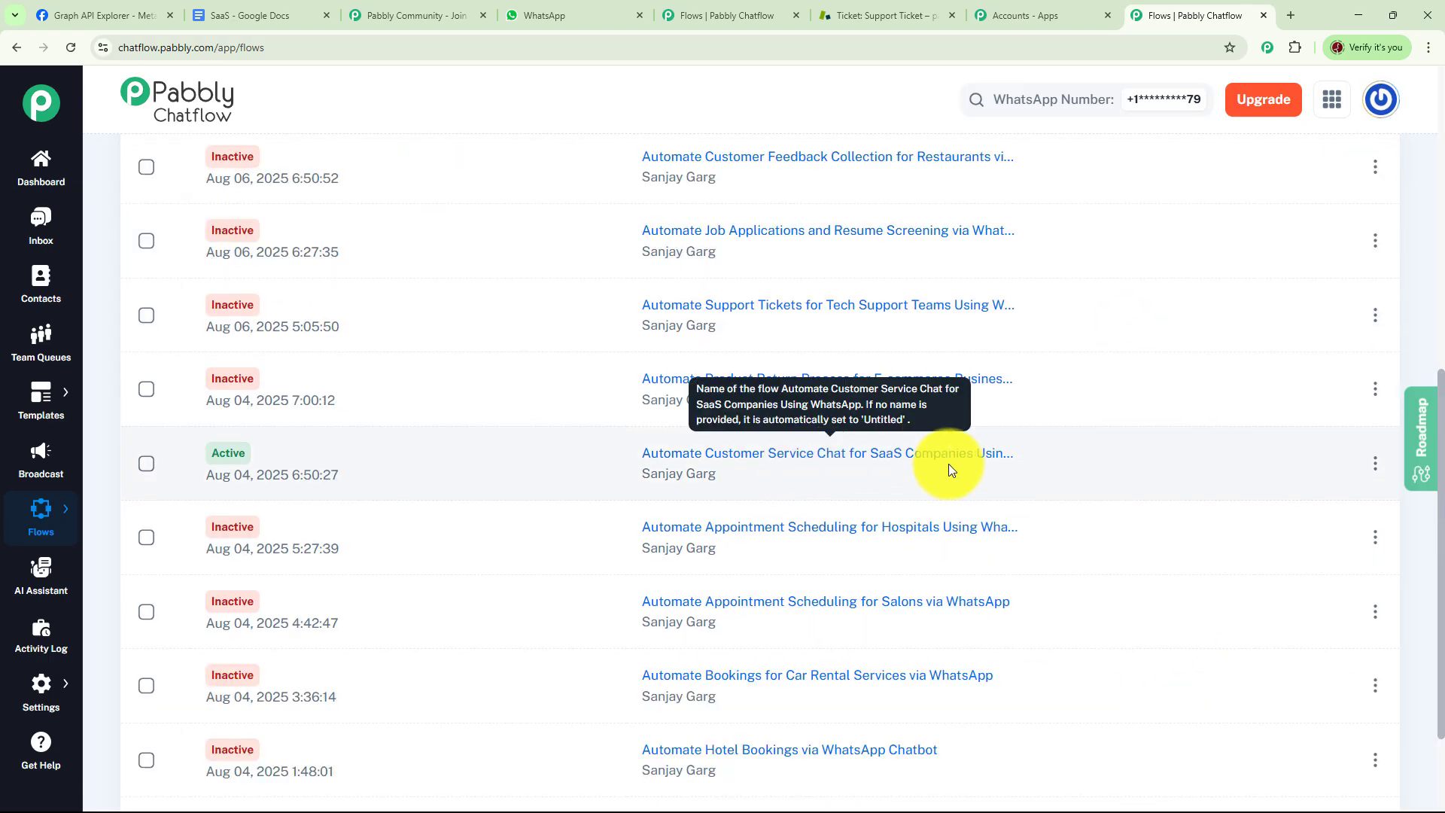
{"action": "left_click", "coordinate": [1375, 462]}
{"action": "left_click", "coordinate": [1280, 465]}
{"action": "scroll", "coordinate": [1215, 457], "scroll_direction": "up", "scroll_amount": 3}
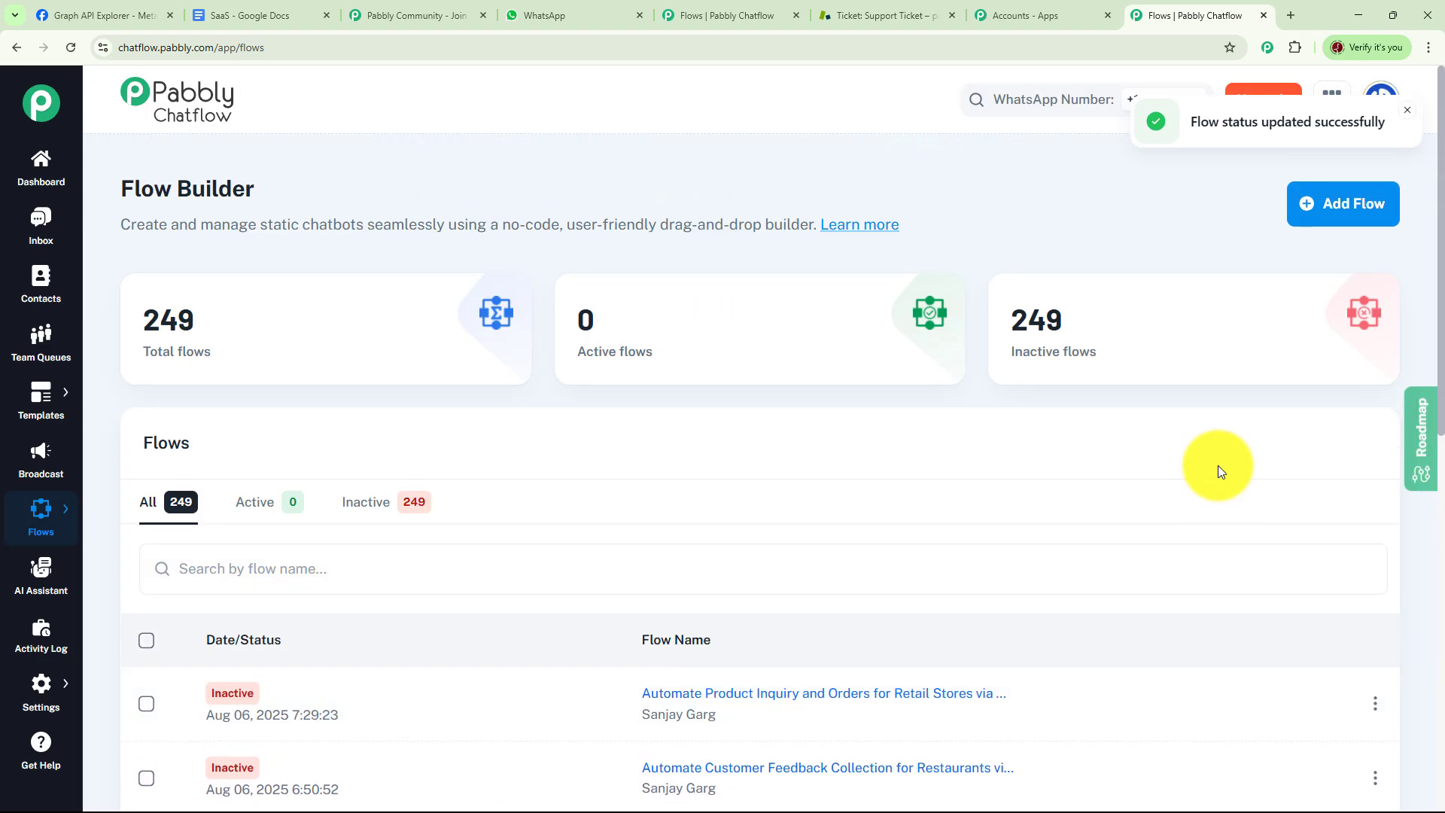
Add a flow named "Automate Customer Service Chat for SaaS Companies" and give its trigger the keywords Help, Support and Issues.
{"action": "left_click", "coordinate": [1367, 218]}
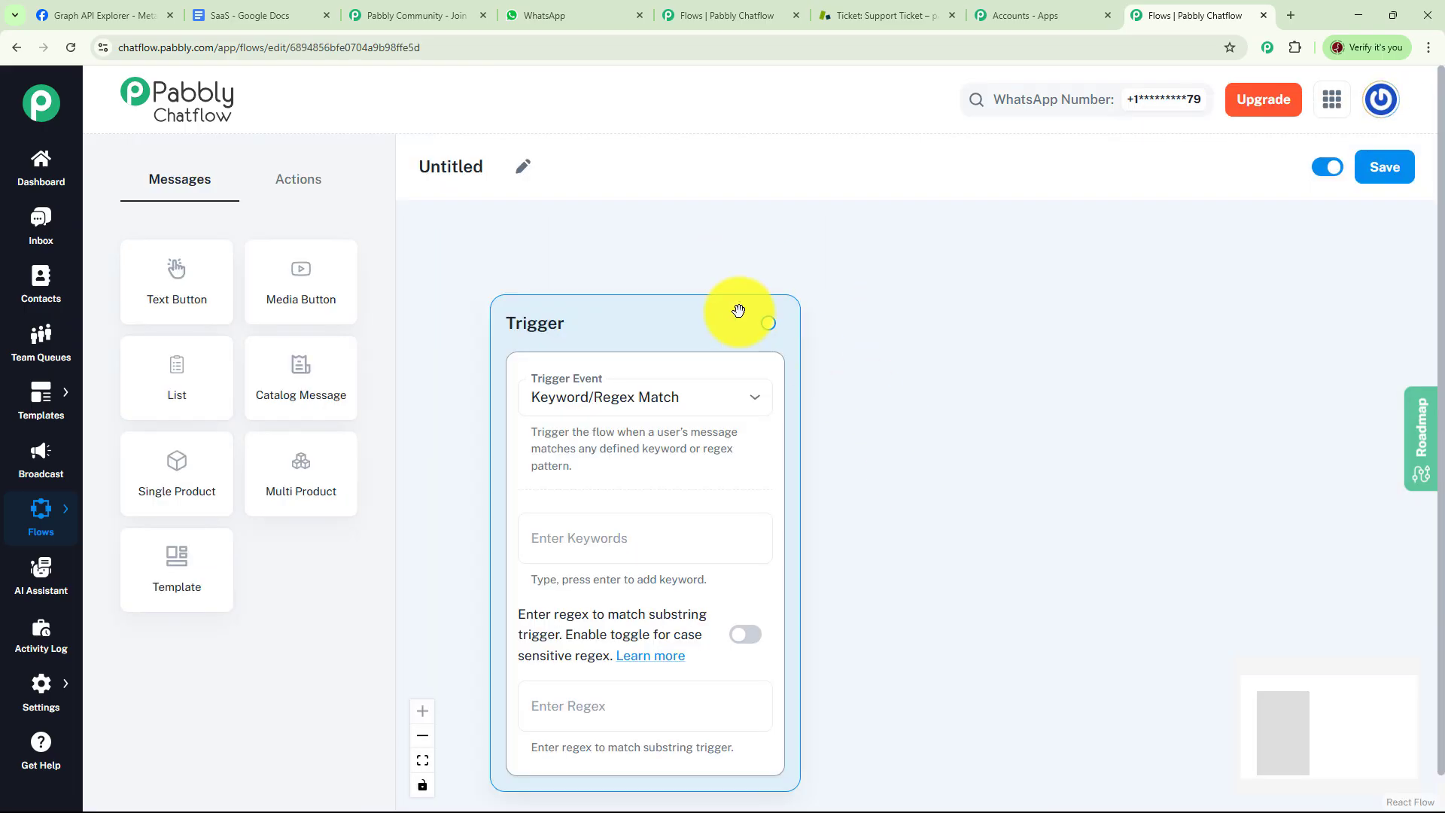
{"action": "left_click", "coordinate": [526, 171]}
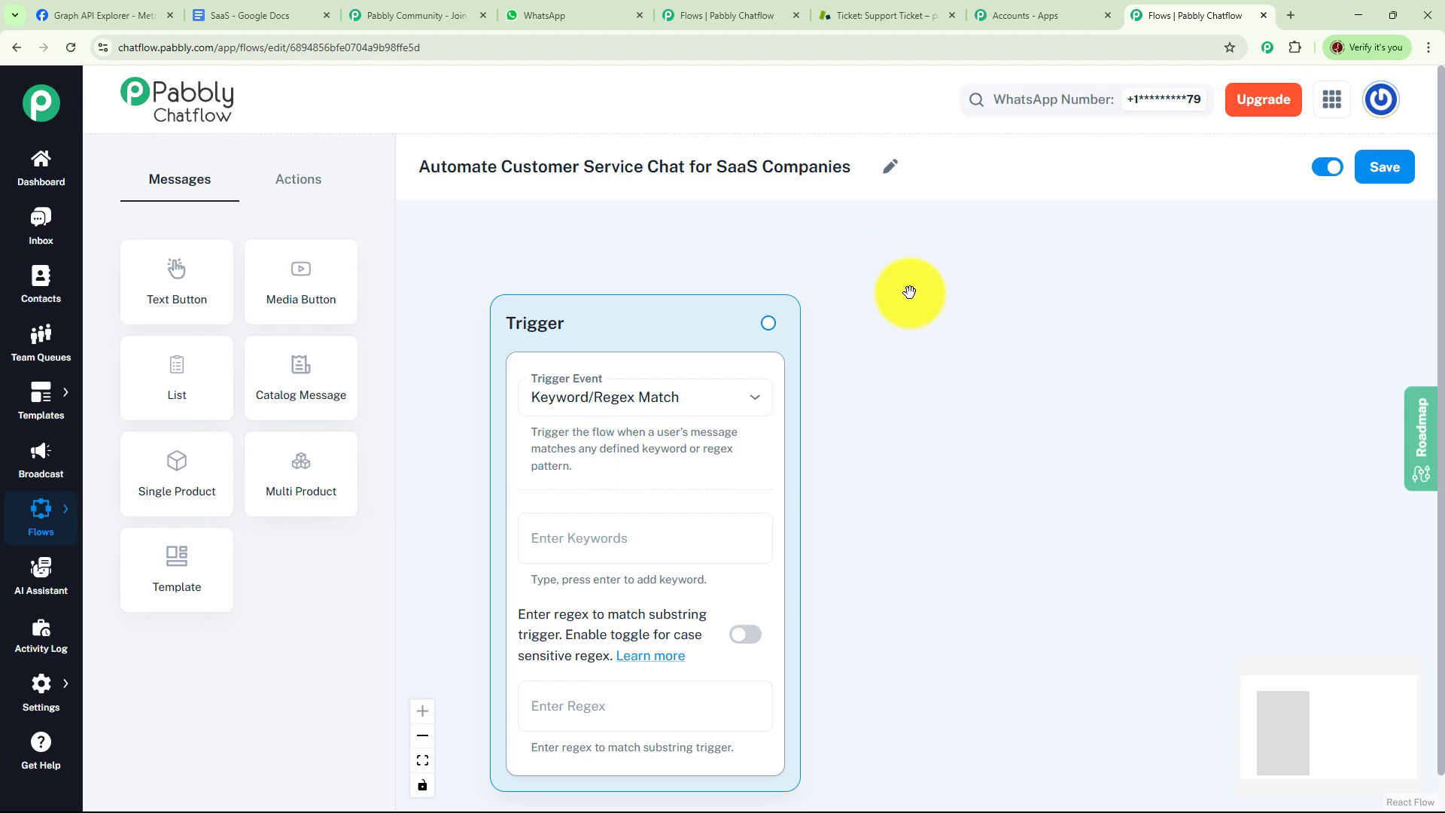
{"action": "left_click_drag", "start_coordinate": [677, 316], "coordinate": [626, 251]}
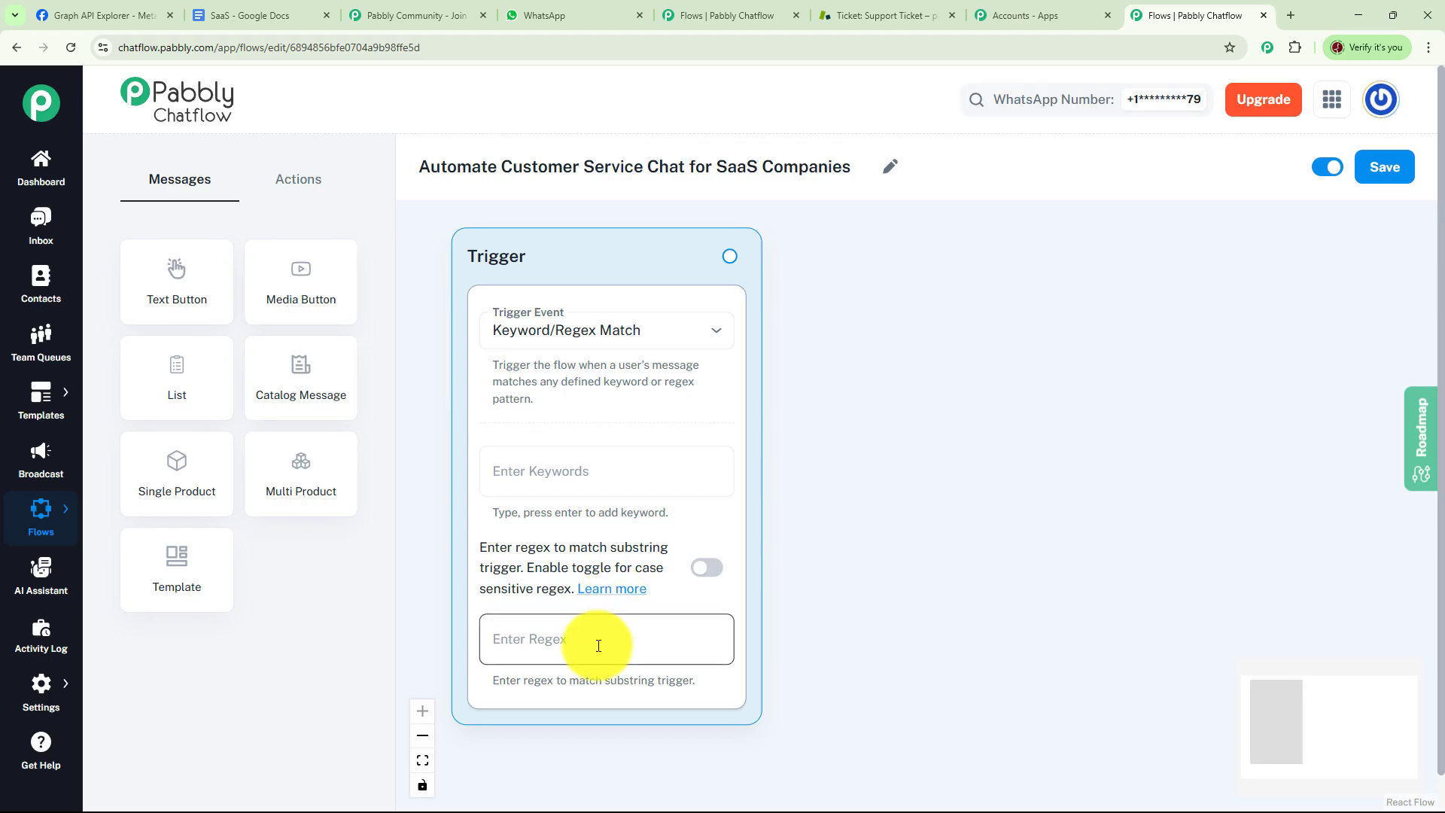
{"action": "left_click", "coordinate": [577, 472]}
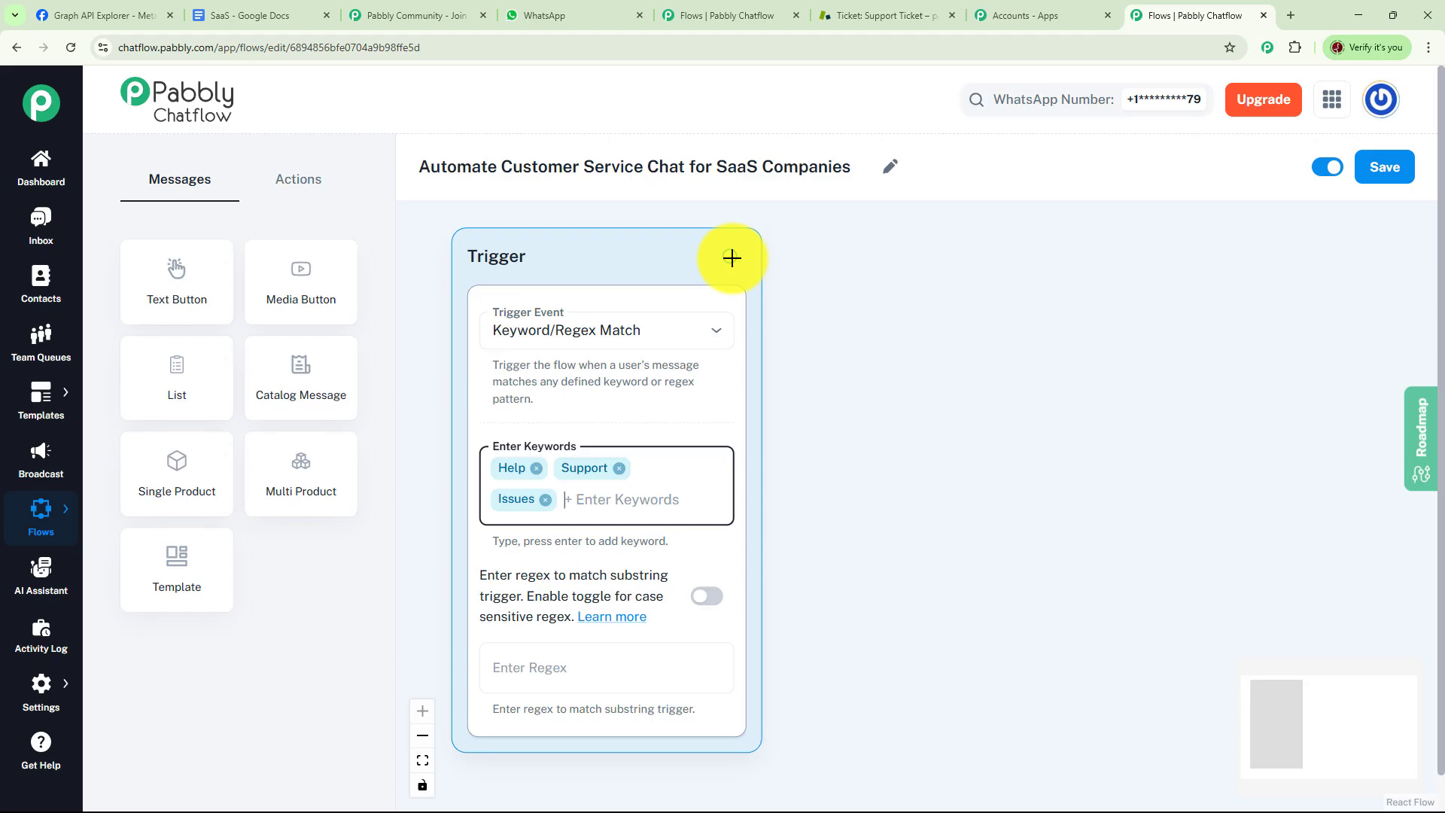
Attach a Text Button message to the trigger and position it beside the trigger block.
{"action": "left_click_drag", "start_coordinate": [731, 257], "coordinate": [967, 266]}
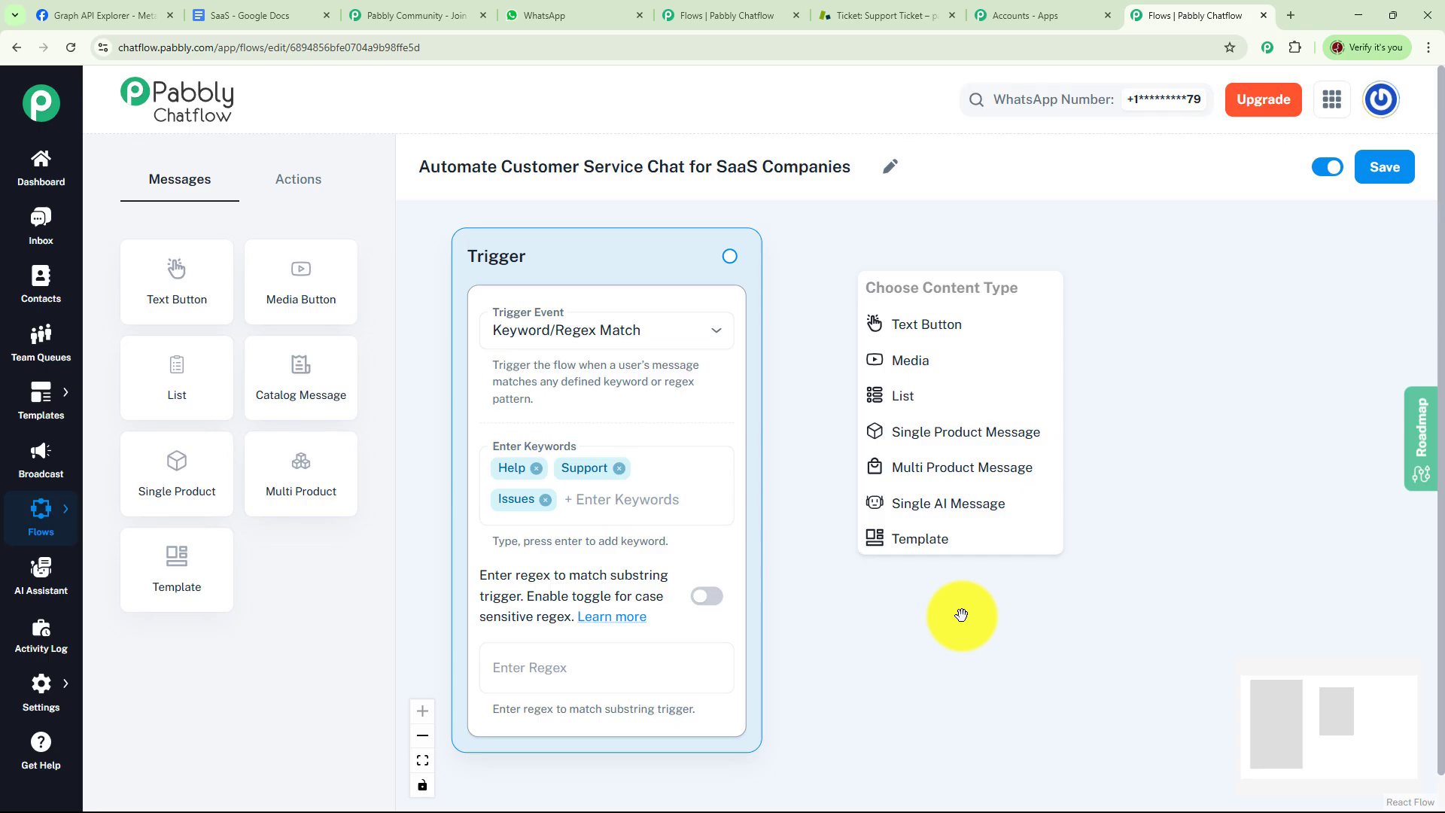
{"action": "left_click", "coordinate": [969, 325]}
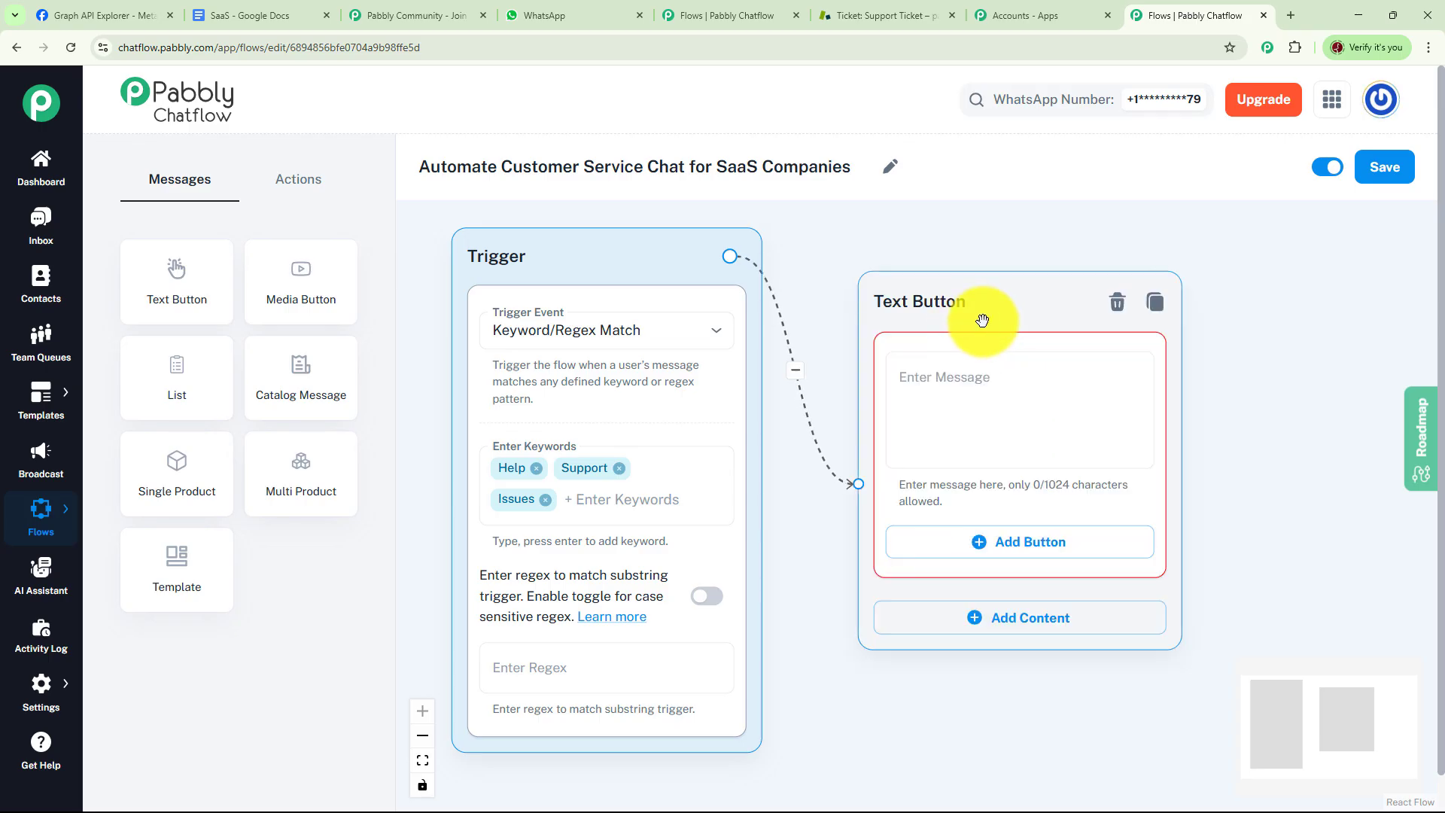
{"action": "left_click_drag", "start_coordinate": [1038, 296], "coordinate": [1035, 267]}
{"action": "left_click_drag", "start_coordinate": [1255, 328], "coordinate": [913, 325]}
Fill in the Future Computer Solutions welcome message and add the buttons ❓ General Inquiry, 🔐 Account Issue and 🛠️ Technical Issue.
{"action": "left_click", "coordinate": [641, 391]}
{"action": "key", "text": "ctrl+v"}
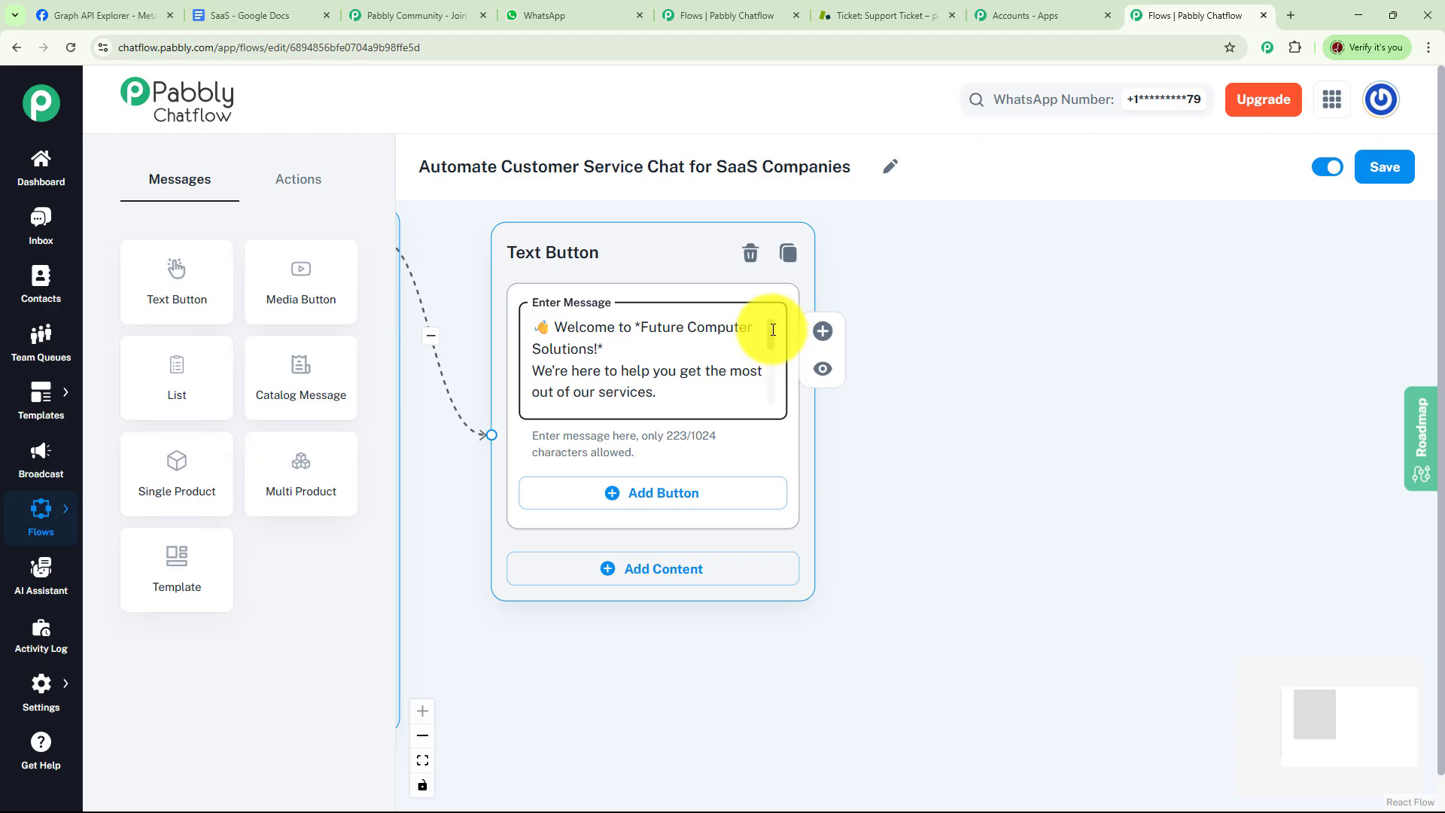
{"action": "left_click_drag", "start_coordinate": [773, 329], "coordinate": [776, 382]}
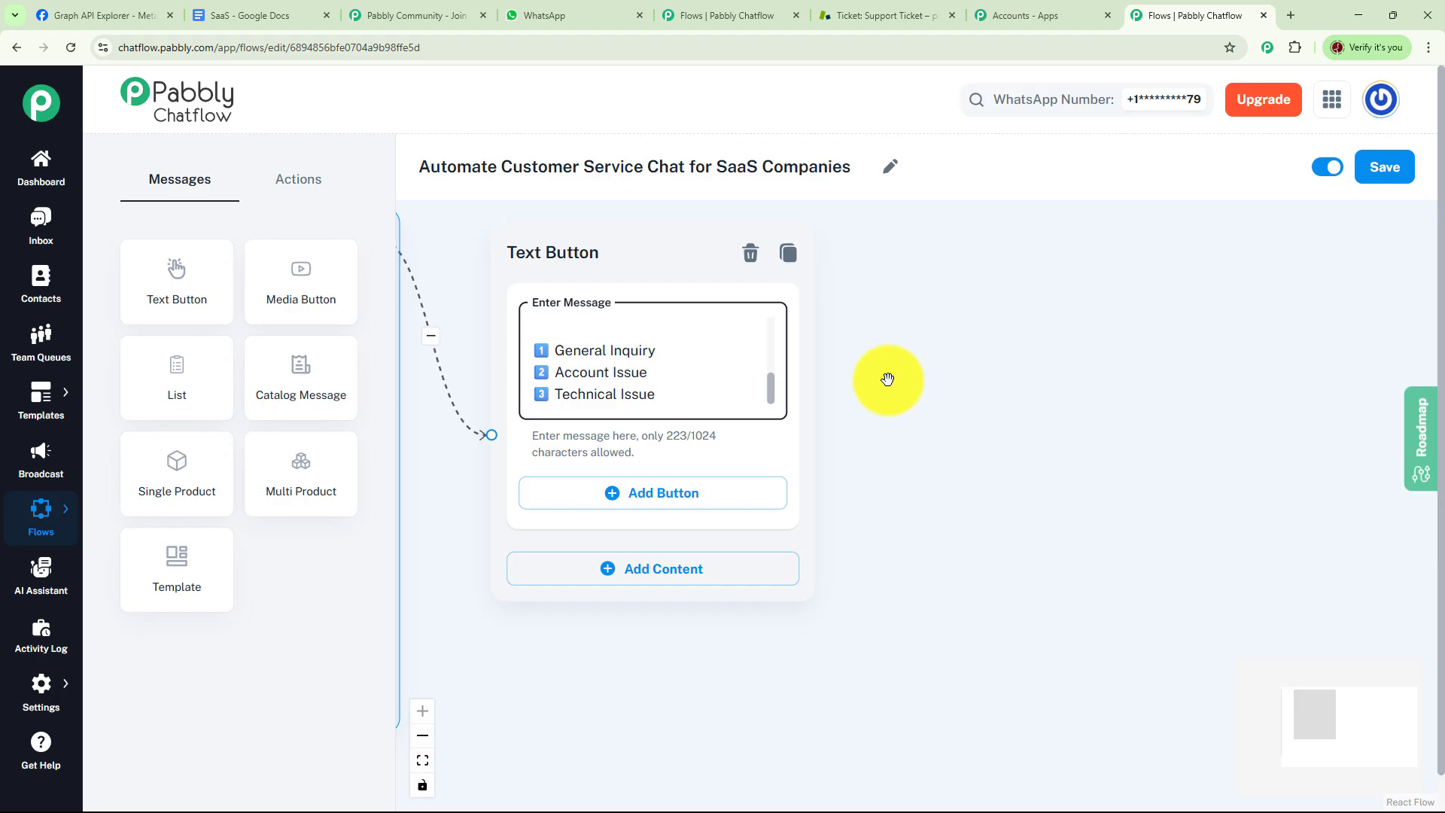
{"action": "left_click", "coordinate": [648, 493]}
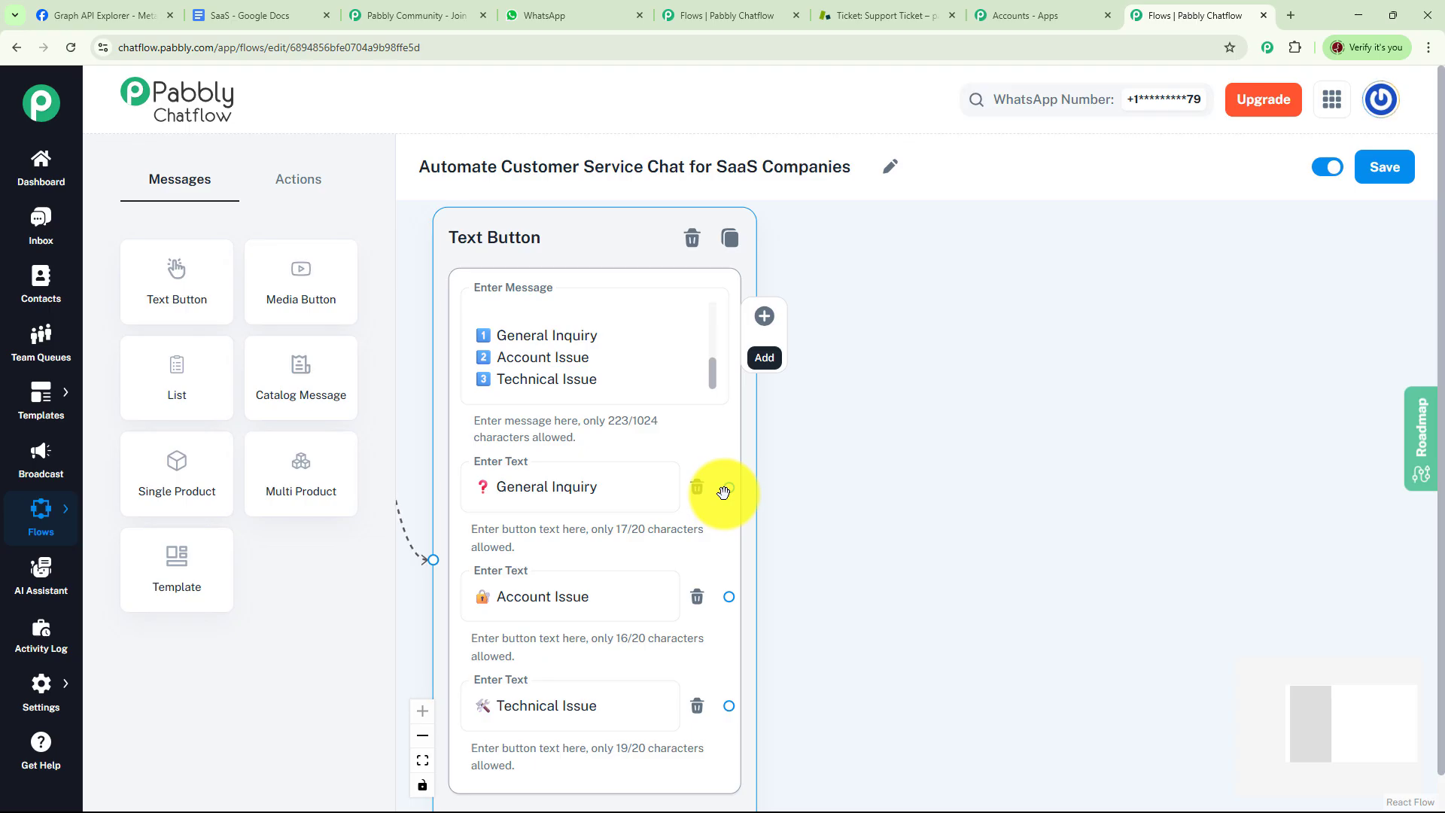
Add an Ask Question action beside the Text Button block and connect the General Inquiry button to it.
{"action": "left_click", "coordinate": [309, 179]}
{"action": "left_click_drag", "start_coordinate": [313, 396], "coordinate": [1003, 422]}
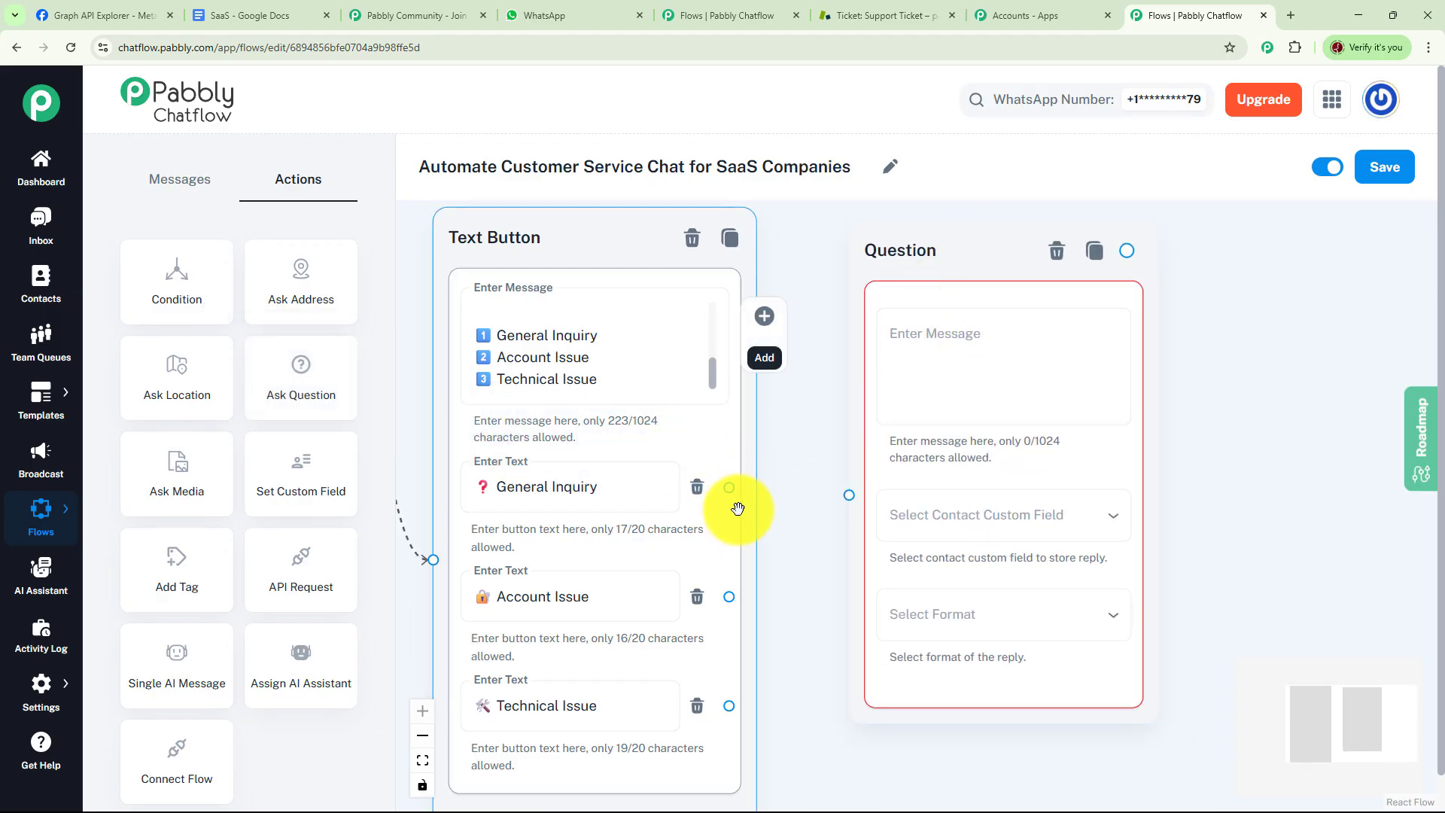
{"action": "left_click_drag", "start_coordinate": [730, 486], "coordinate": [935, 494]}
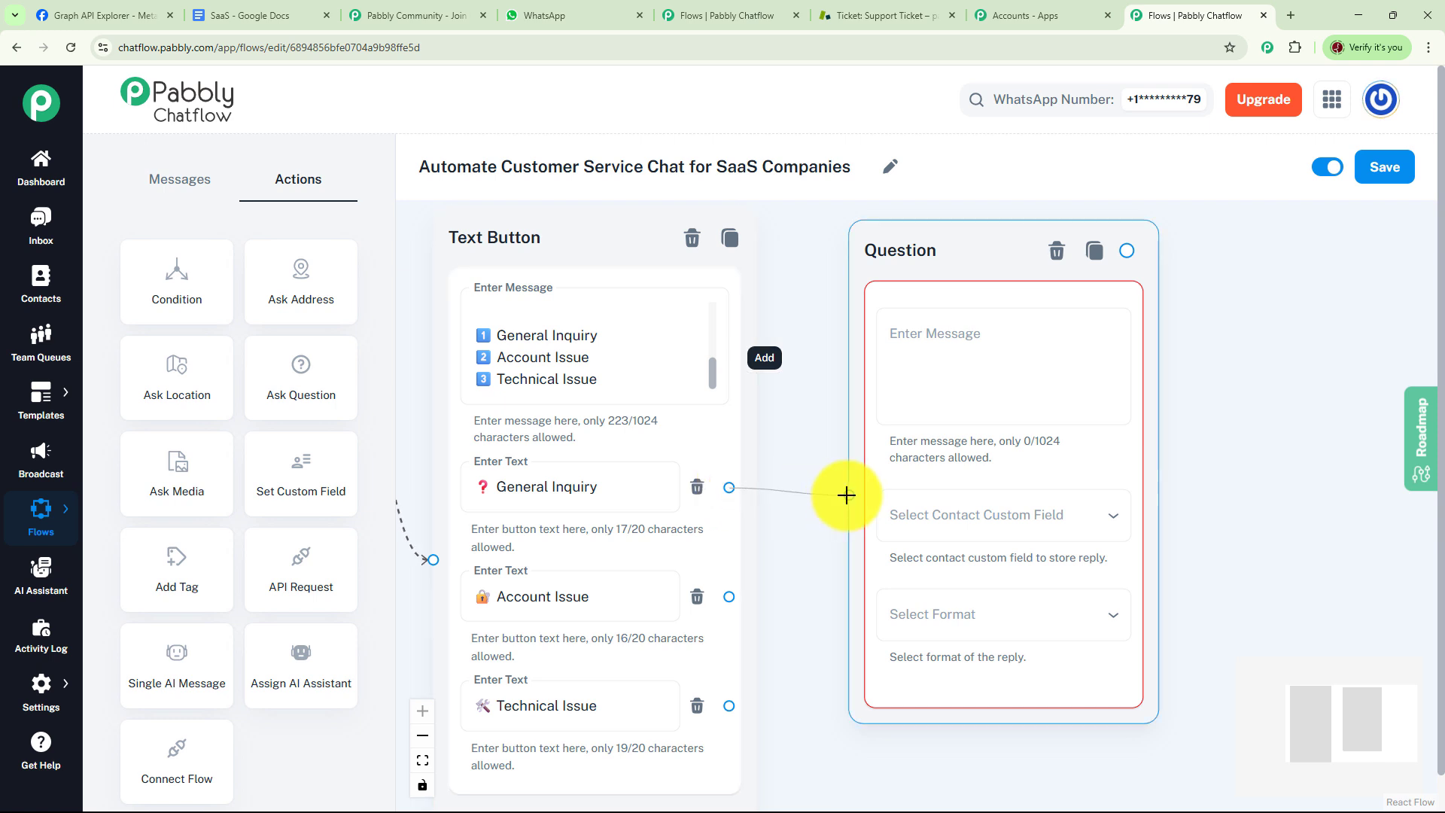
{"action": "left_click_drag", "start_coordinate": [1210, 477], "coordinate": [1003, 477]}
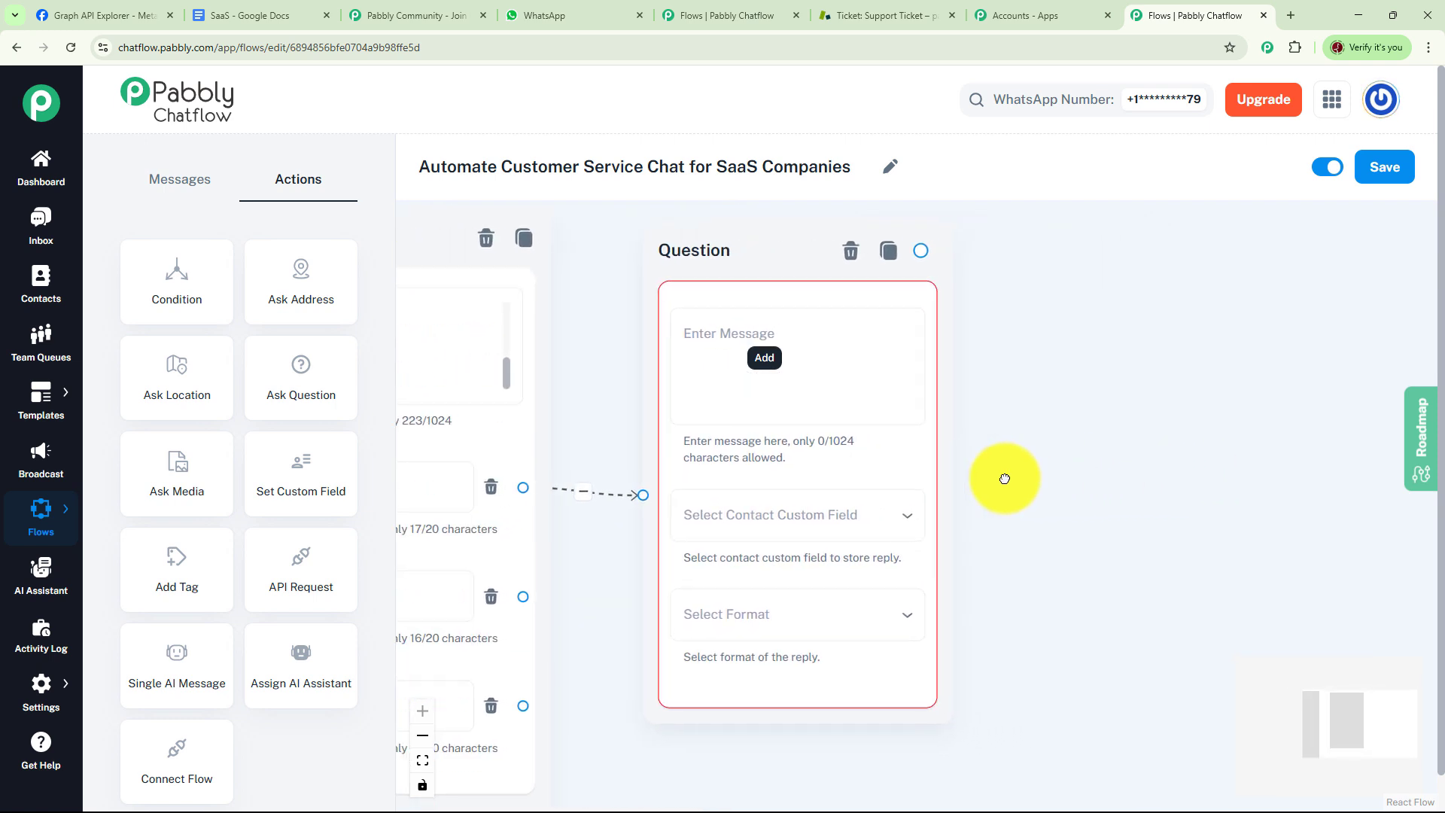
Set the question to "💡 Please describe your issue or question so I can better assist you.", storing replies in UserQuery with format Any.
{"action": "left_click", "coordinate": [757, 335]}
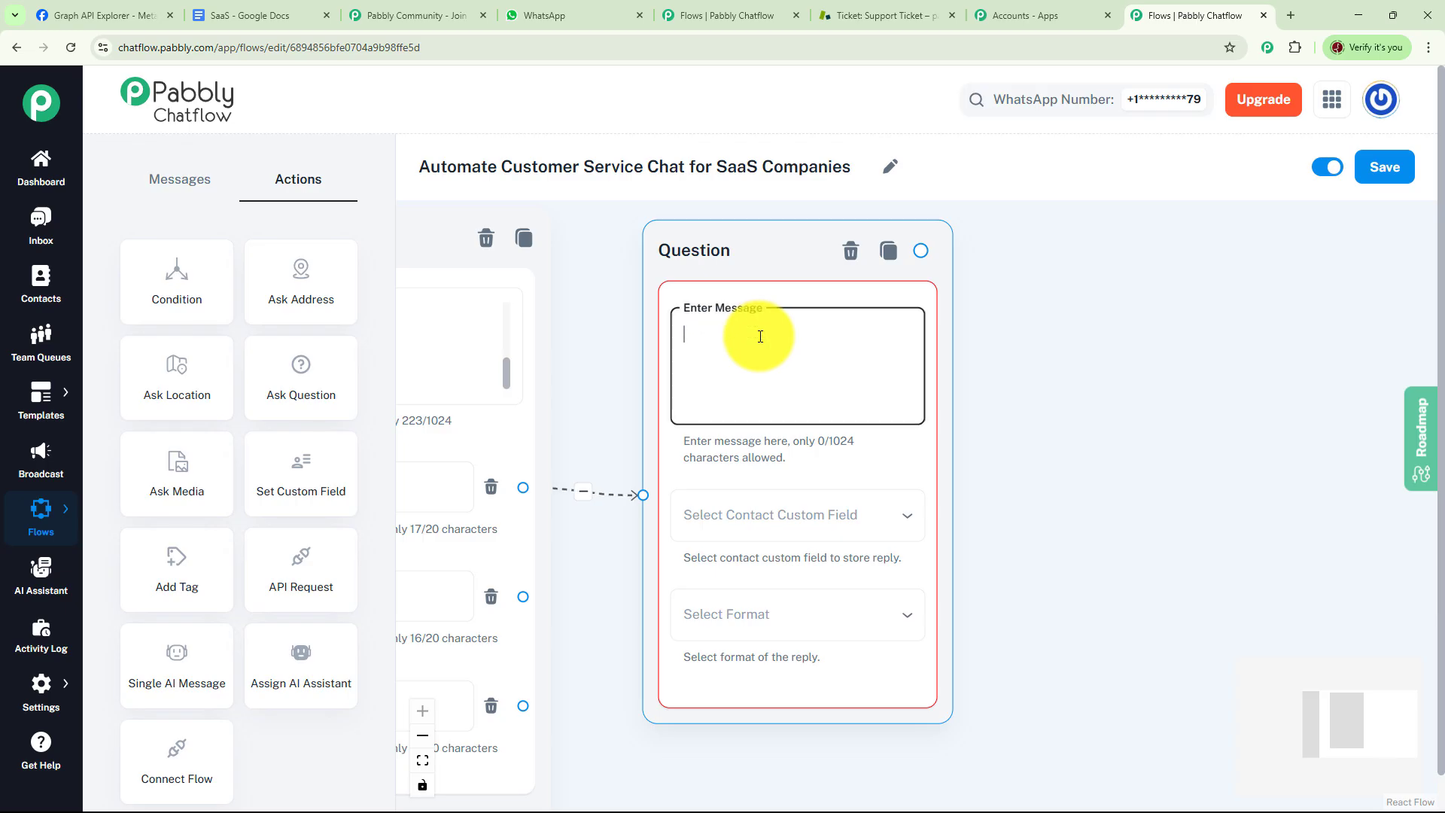
{"action": "type", "text": "💡 Please describe your issue or question so I can better assist you."}
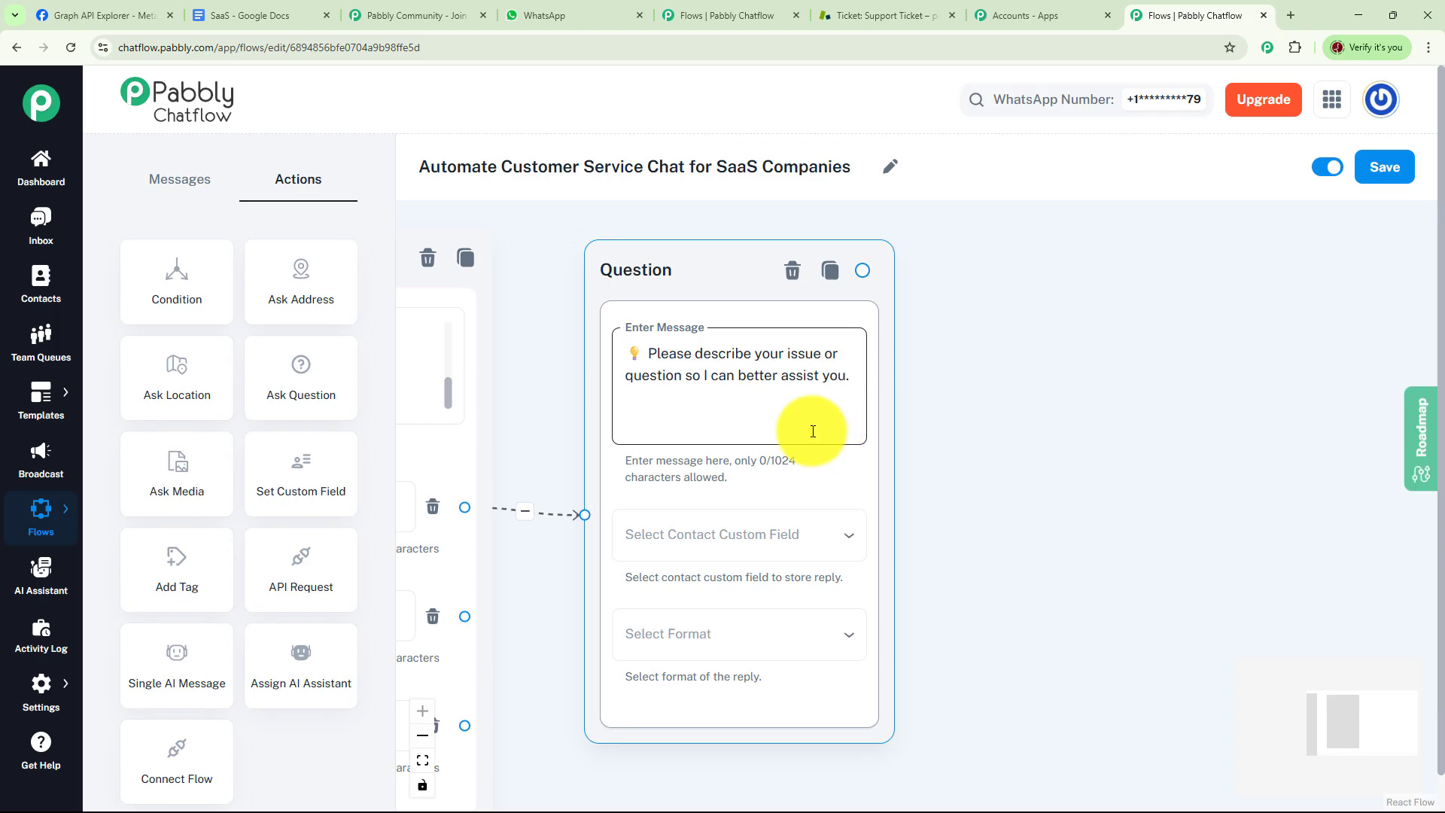
{"action": "left_click", "coordinate": [780, 533]}
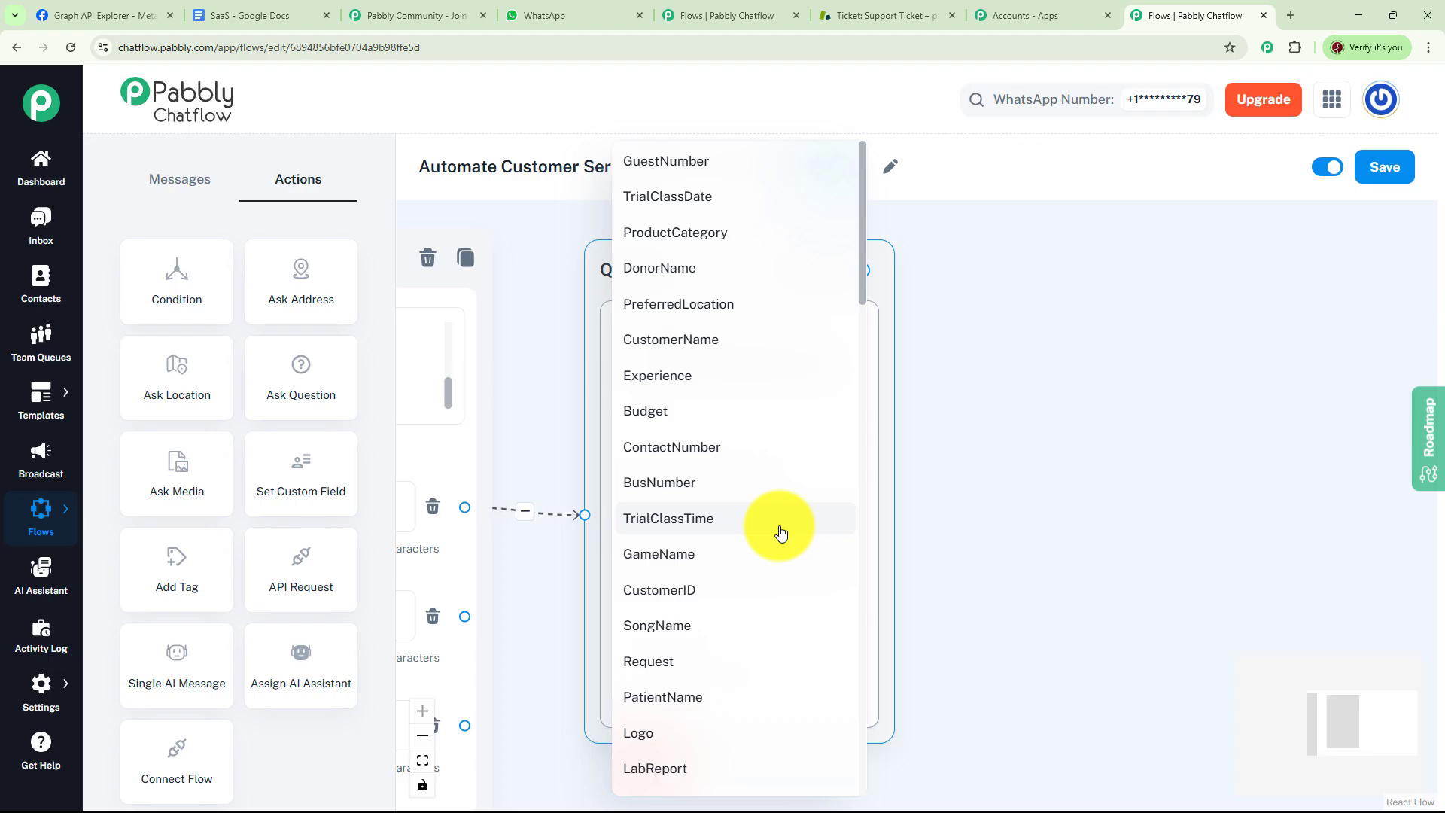
{"action": "scroll", "coordinate": [780, 533], "scroll_direction": "down", "scroll_amount": 7}
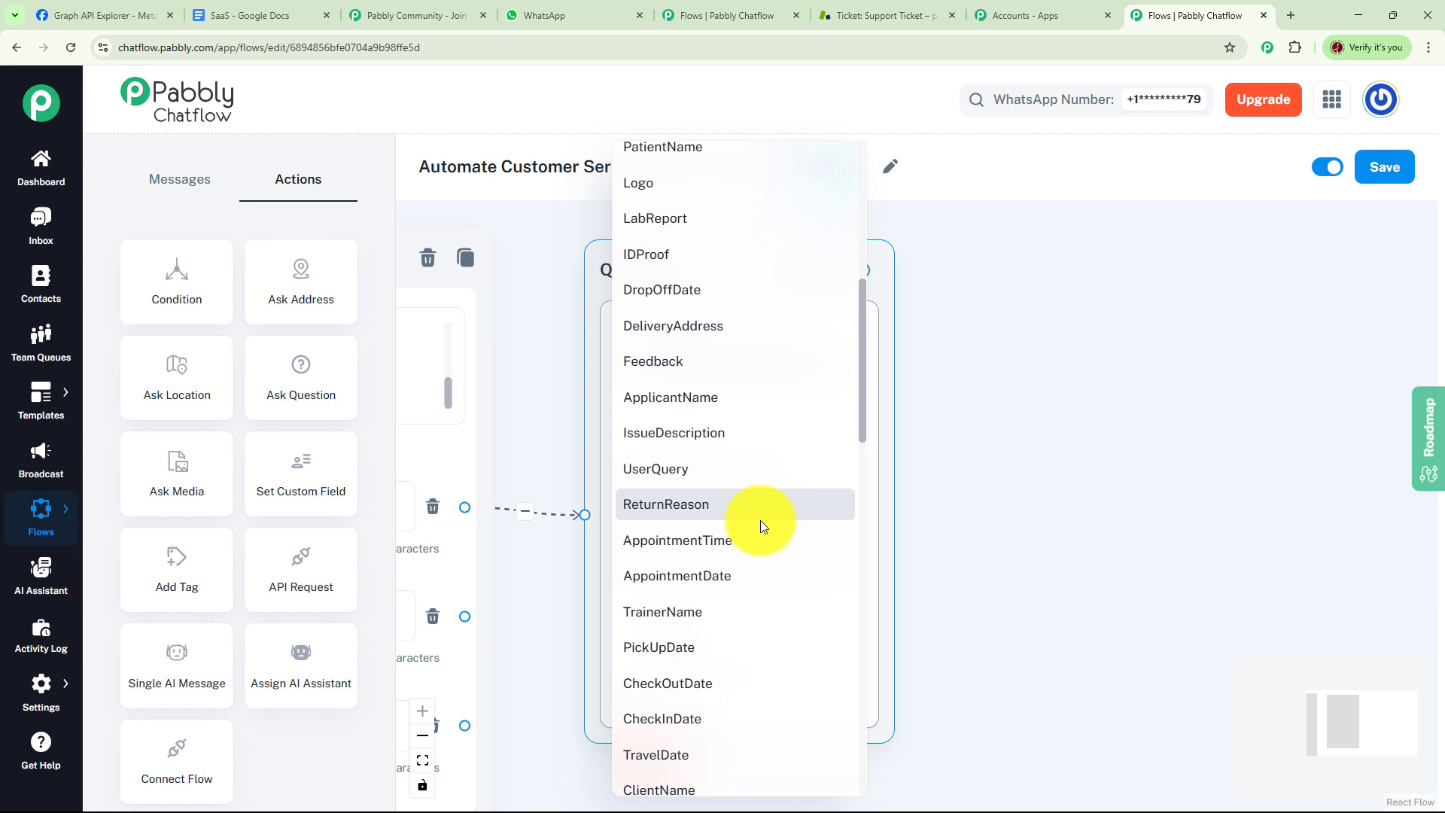
{"action": "left_click", "coordinate": [697, 479]}
{"action": "left_click", "coordinate": [752, 635]}
{"action": "left_click", "coordinate": [670, 565]}
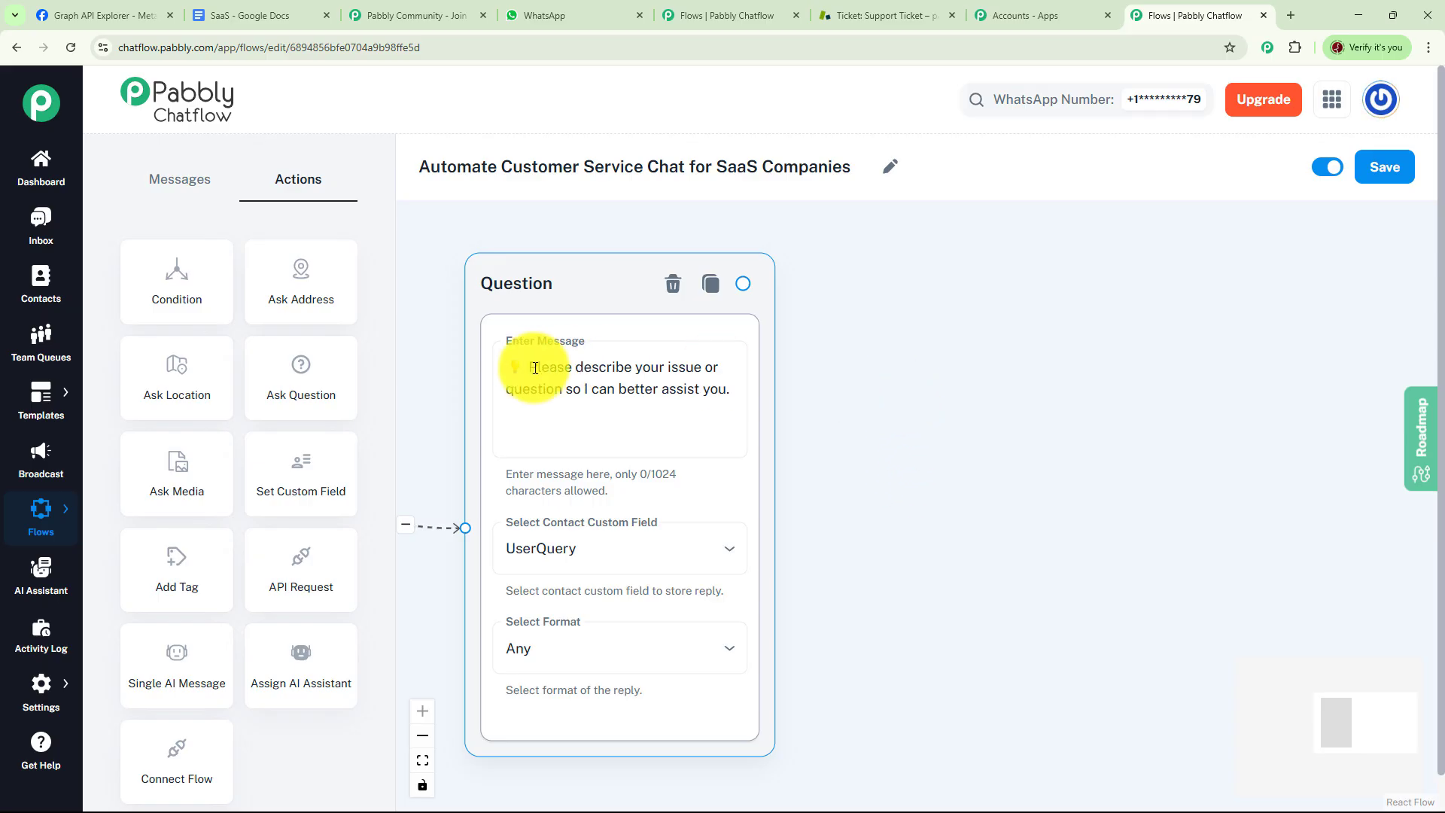
Add a second Ask Question action and connect the issue description question to it.
{"action": "left_click_drag", "start_coordinate": [325, 395], "coordinate": [1003, 374]}
{"action": "left_click_drag", "start_coordinate": [1106, 409], "coordinate": [1025, 282]}
{"action": "left_click_drag", "start_coordinate": [853, 389], "coordinate": [806, 375]}
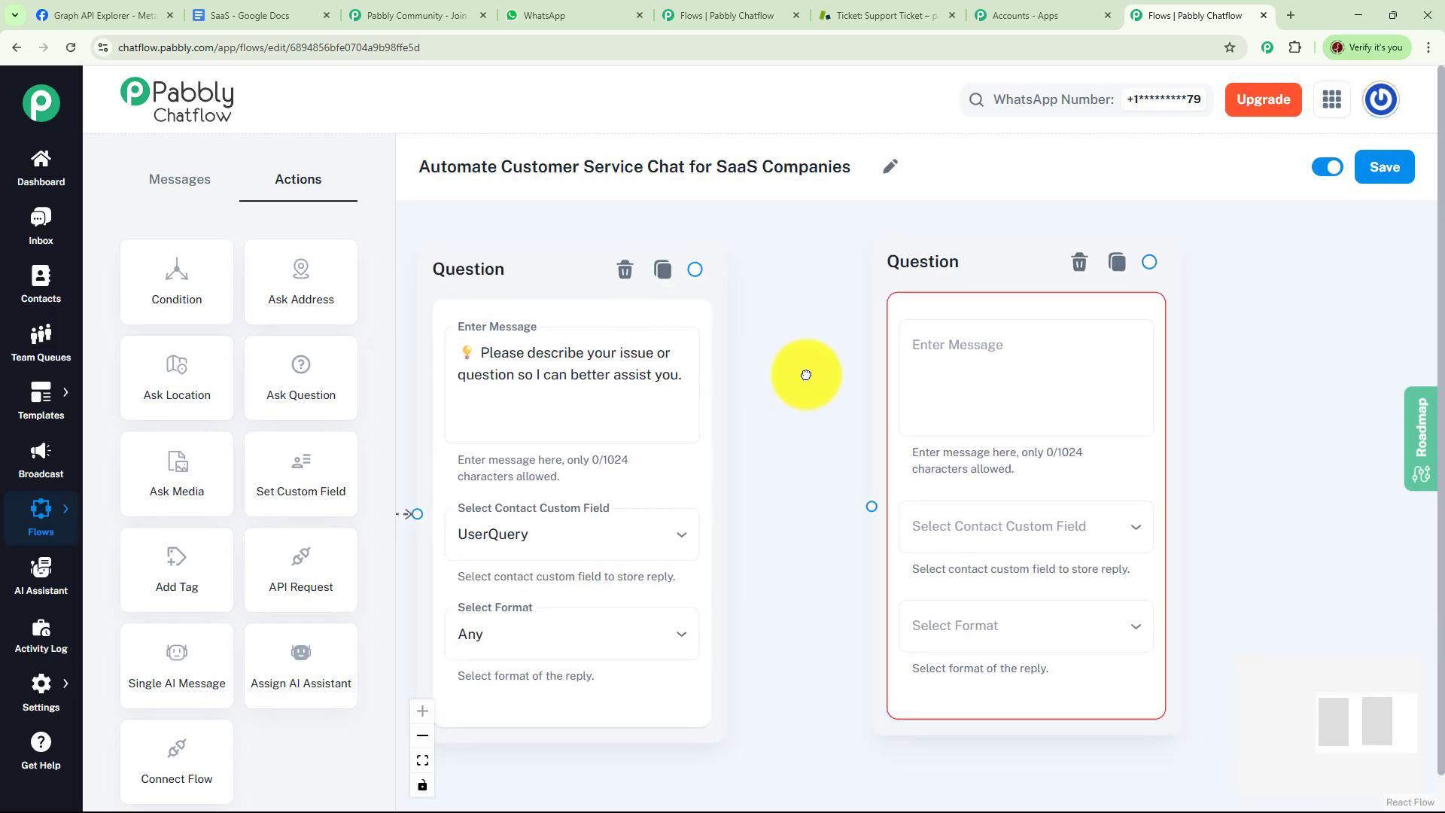
{"action": "left_click_drag", "start_coordinate": [694, 269], "coordinate": [871, 506]}
{"action": "left_click_drag", "start_coordinate": [832, 387], "coordinate": [574, 377]}
Set the second question to "👤 Can I have your full name?", storing the reply in CustomerName with format Text.
{"action": "left_click", "coordinate": [719, 360]}
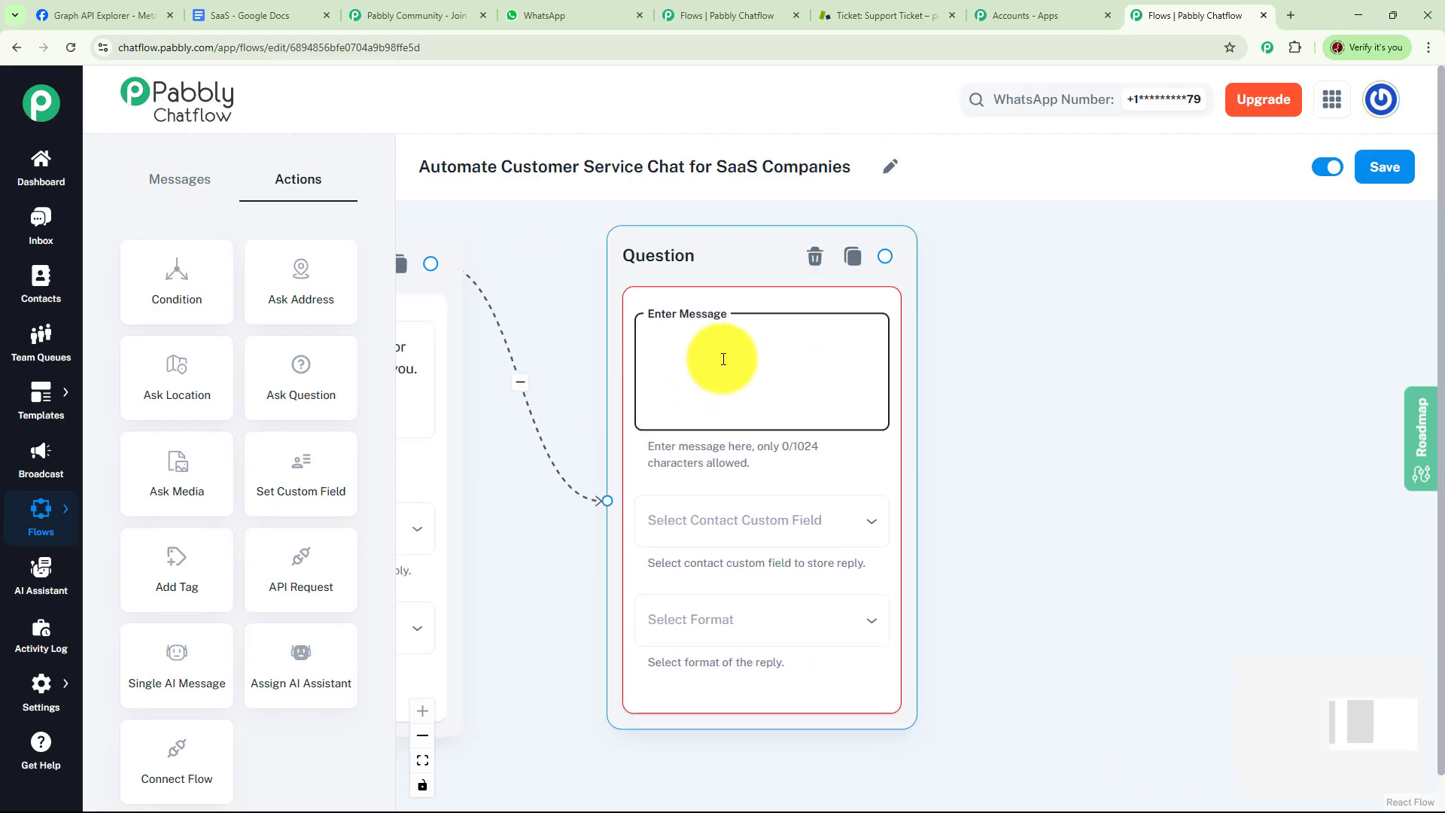
{"action": "type", "text": "👤 Can I have your full name?"}
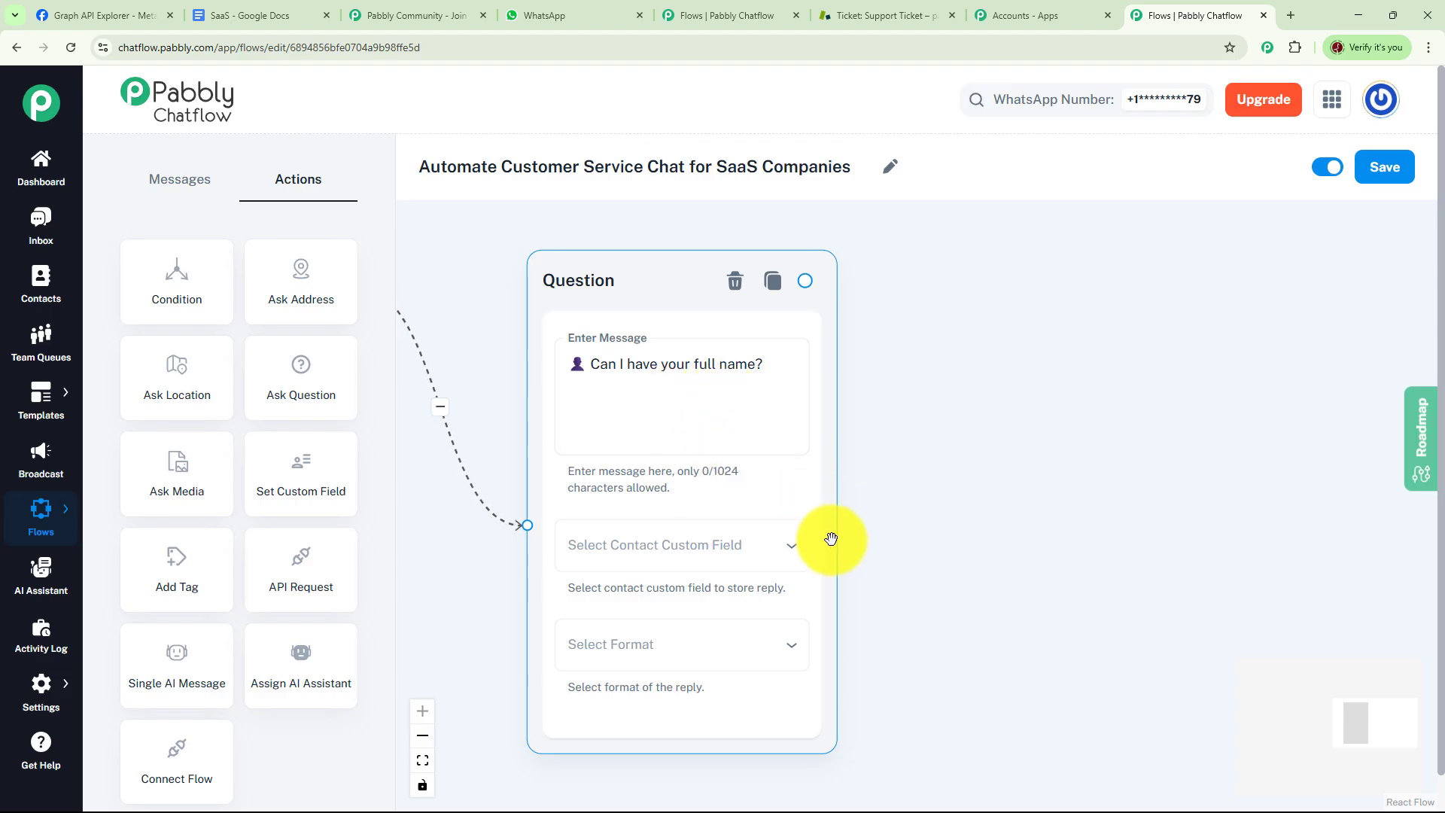
{"action": "left_click", "coordinate": [762, 544]}
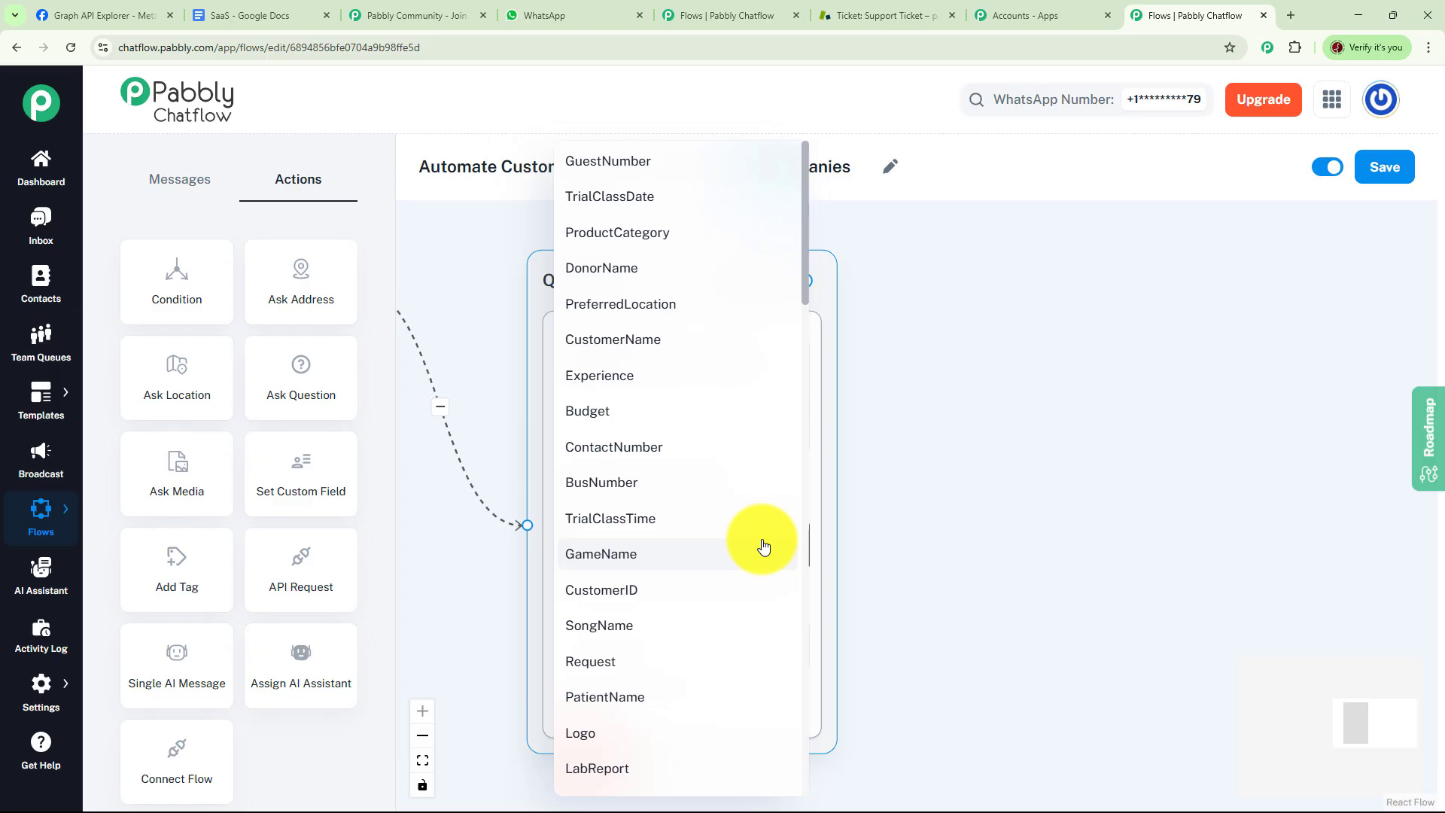
{"action": "key", "text": "c"}
{"action": "key", "text": "Return"}
{"action": "left_click", "coordinate": [724, 636]}
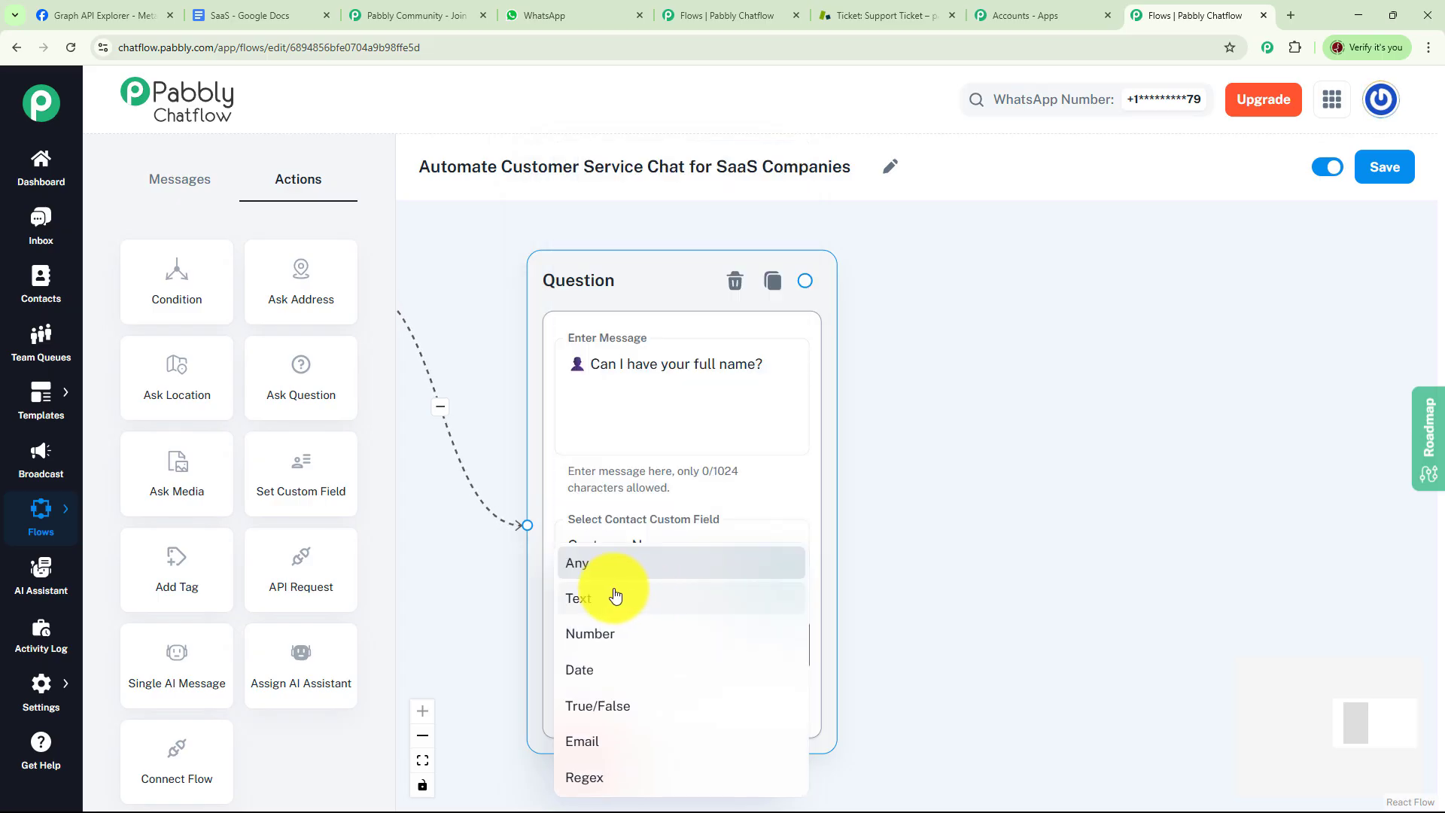
{"action": "left_click", "coordinate": [615, 596]}
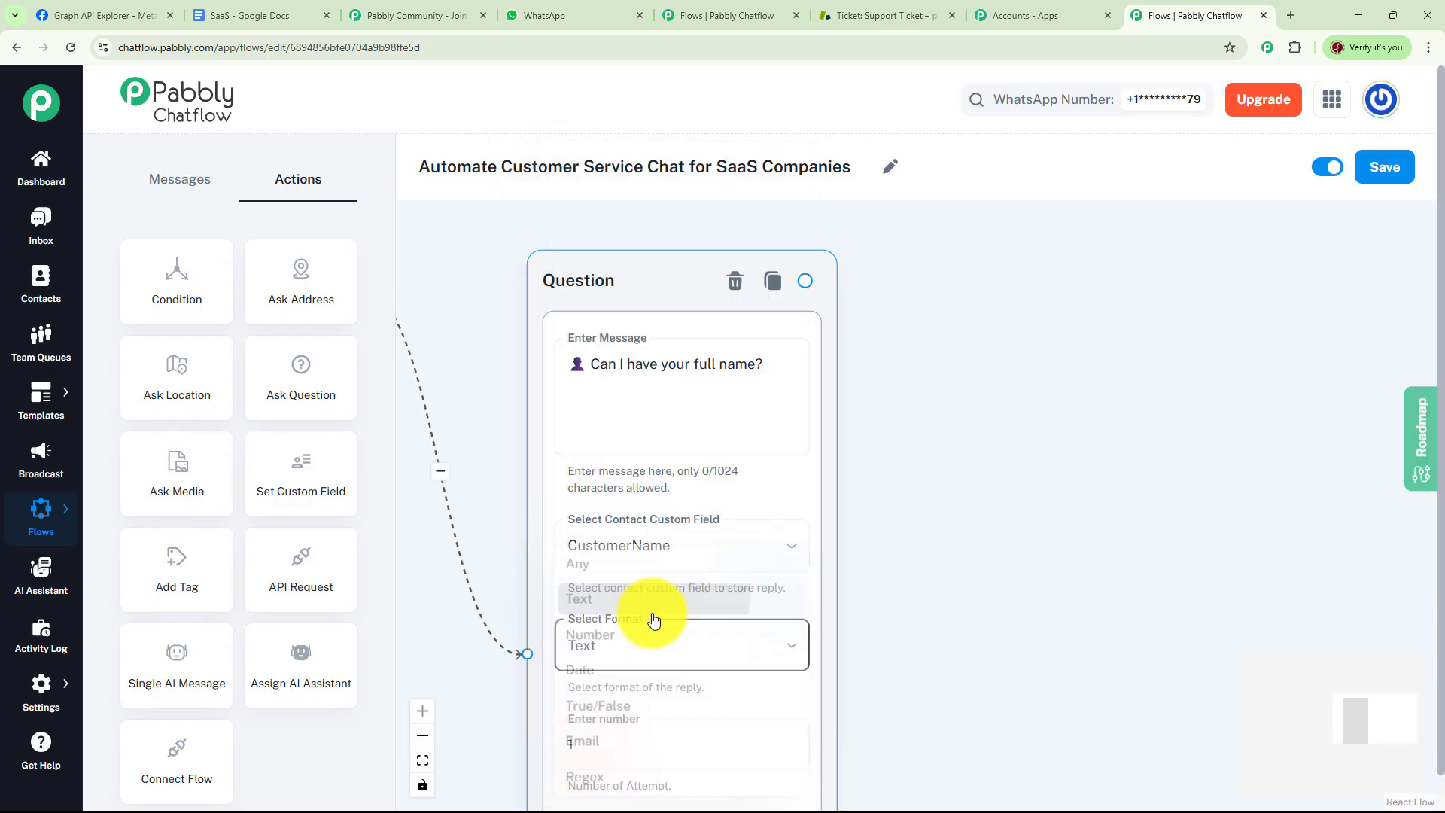
{"action": "left_click_drag", "start_coordinate": [933, 561], "coordinate": [898, 490]}
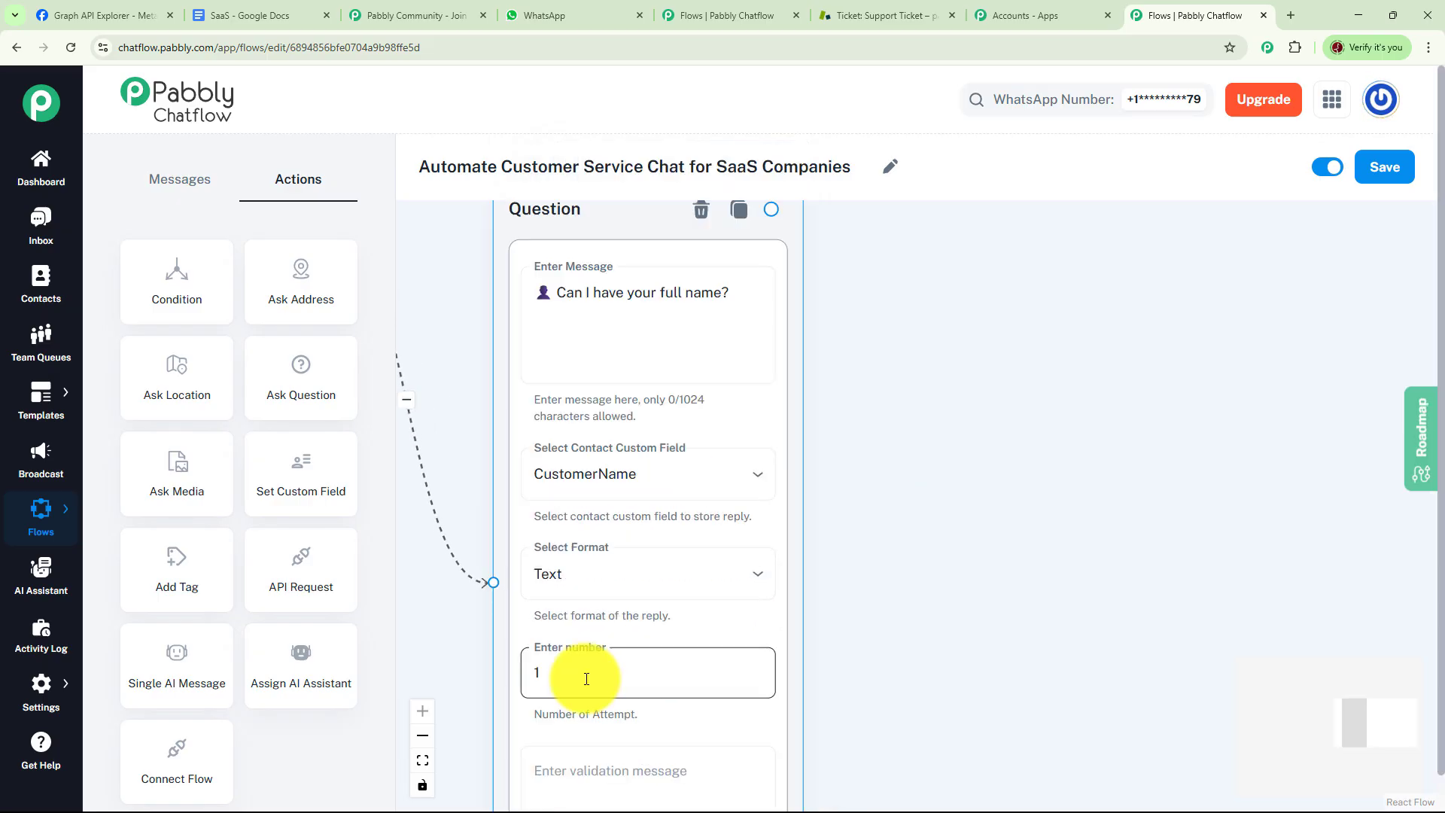
{"action": "left_click", "coordinate": [924, 591]}
{"action": "left_click_drag", "start_coordinate": [923, 593], "coordinate": [848, 619]}
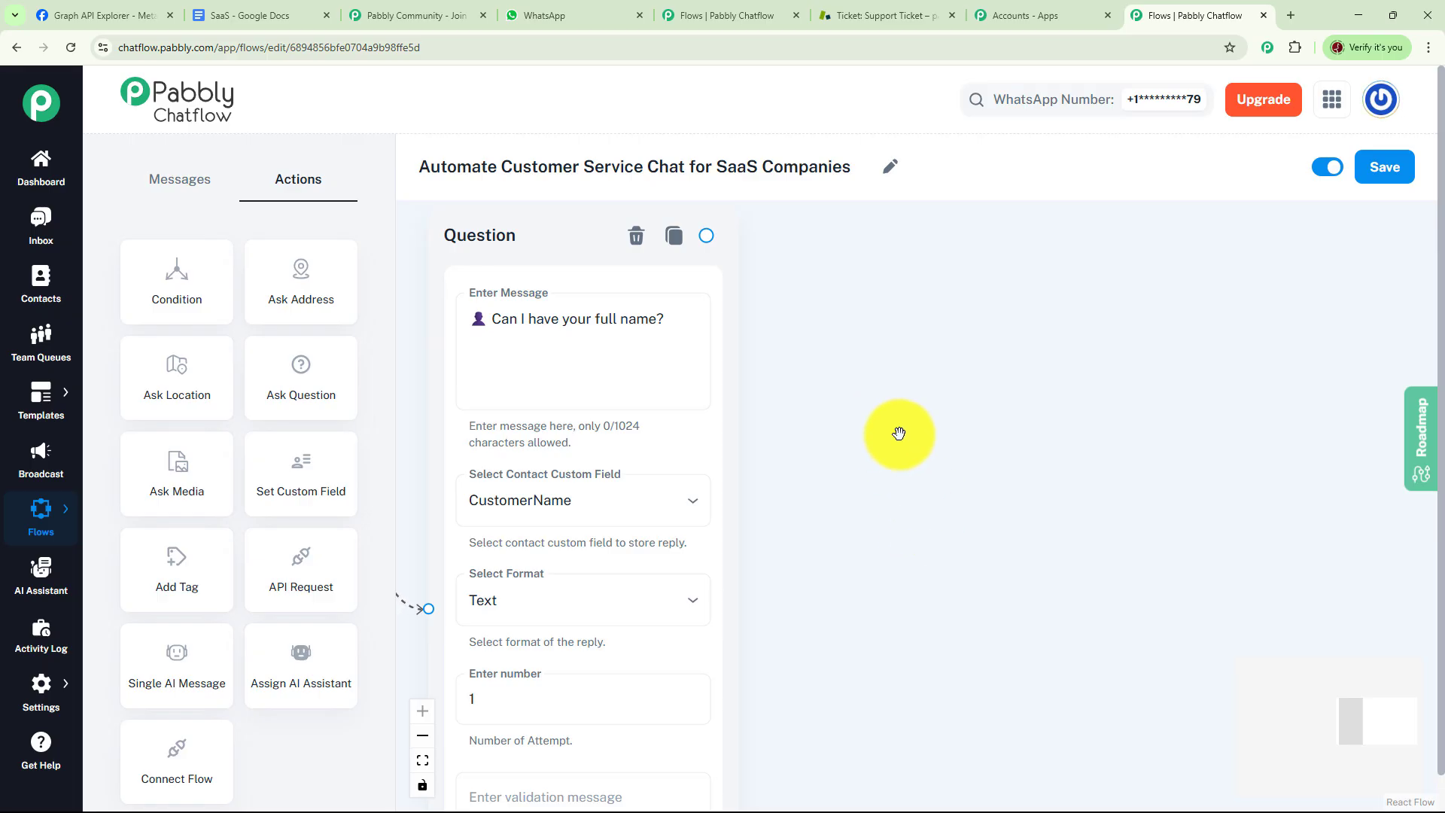
Add a third Ask Question action and connect the full name question to it.
{"action": "left_click_drag", "start_coordinate": [310, 400], "coordinate": [877, 376]}
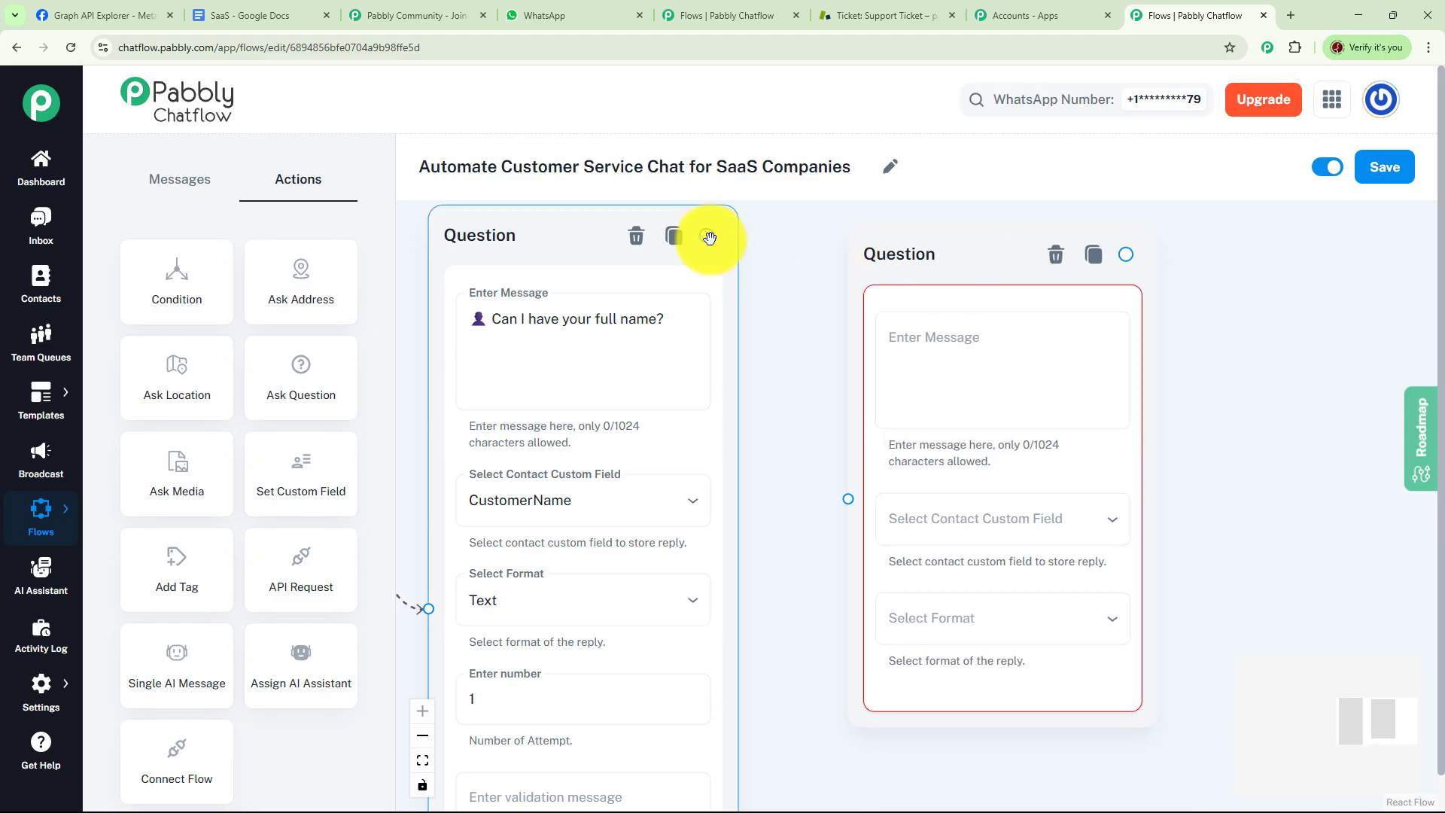
{"action": "left_click_drag", "start_coordinate": [709, 238], "coordinate": [847, 499]}
{"action": "left_click_drag", "start_coordinate": [1233, 434], "coordinate": [1033, 446]}
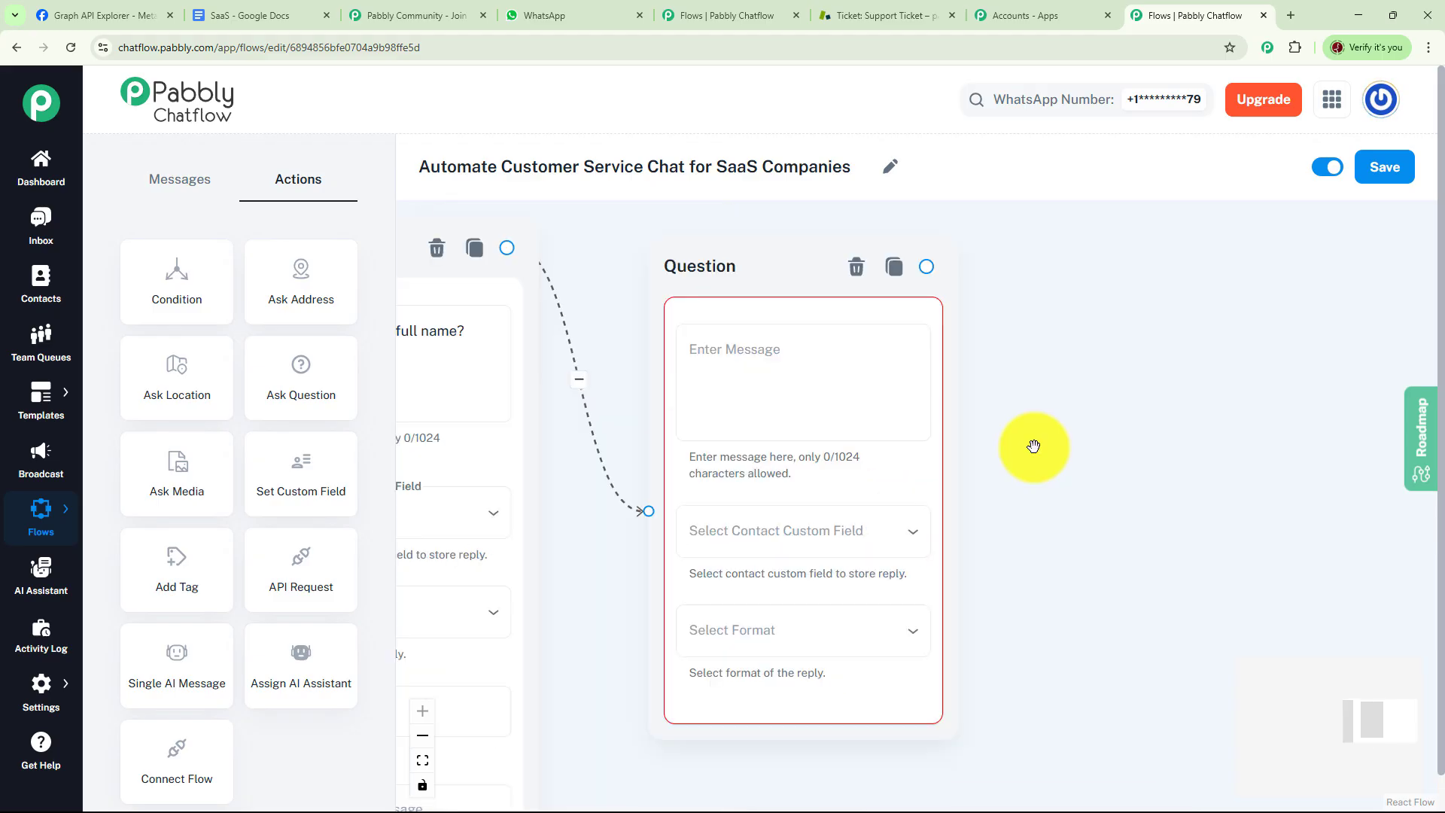
Set the third question to "📩 Can I have your email address?", storing the reply in Emailaddress with format Email.
{"action": "left_click", "coordinate": [734, 348]}
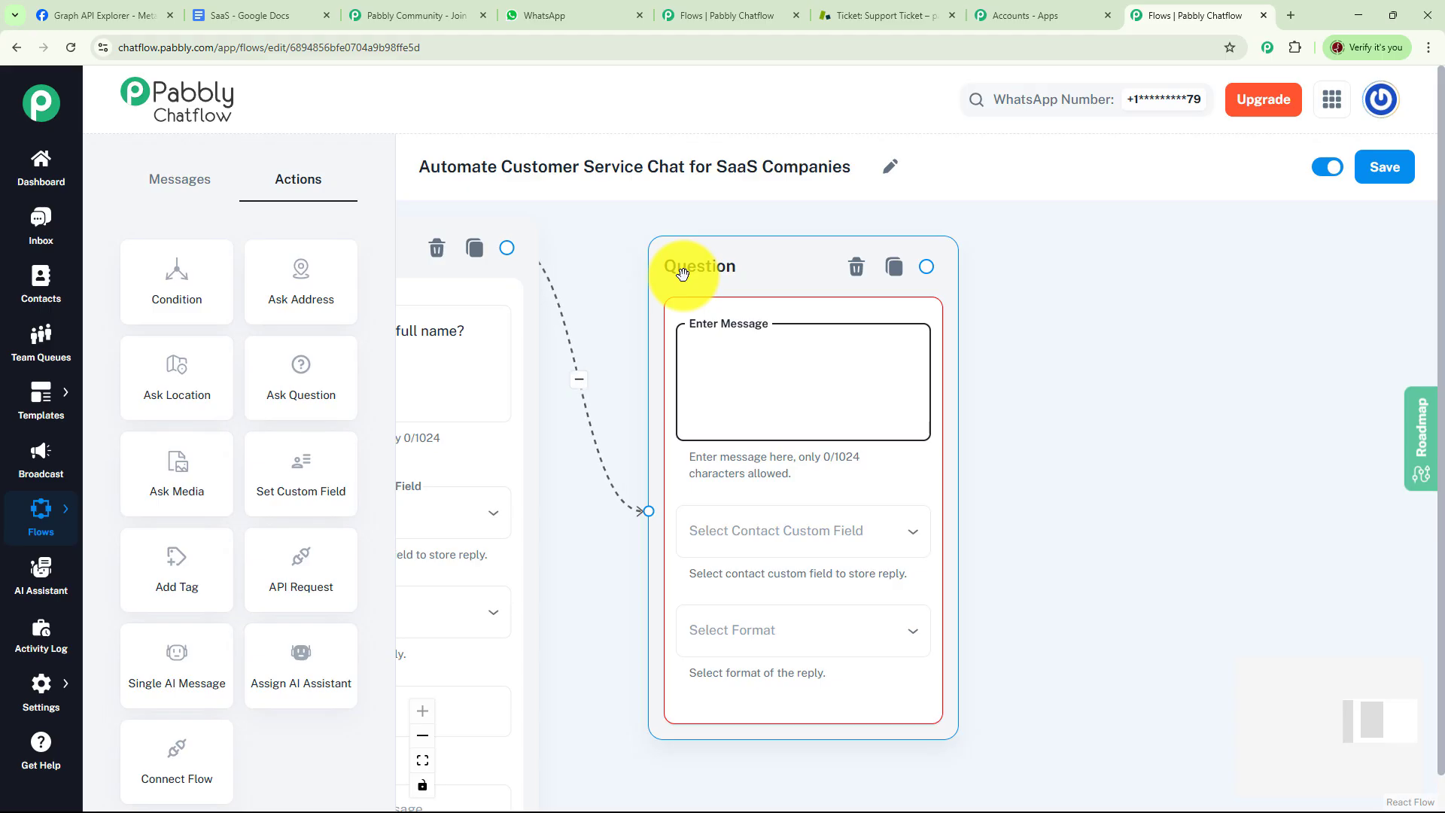
{"action": "type", "text": "📩 Can I have your email address?"}
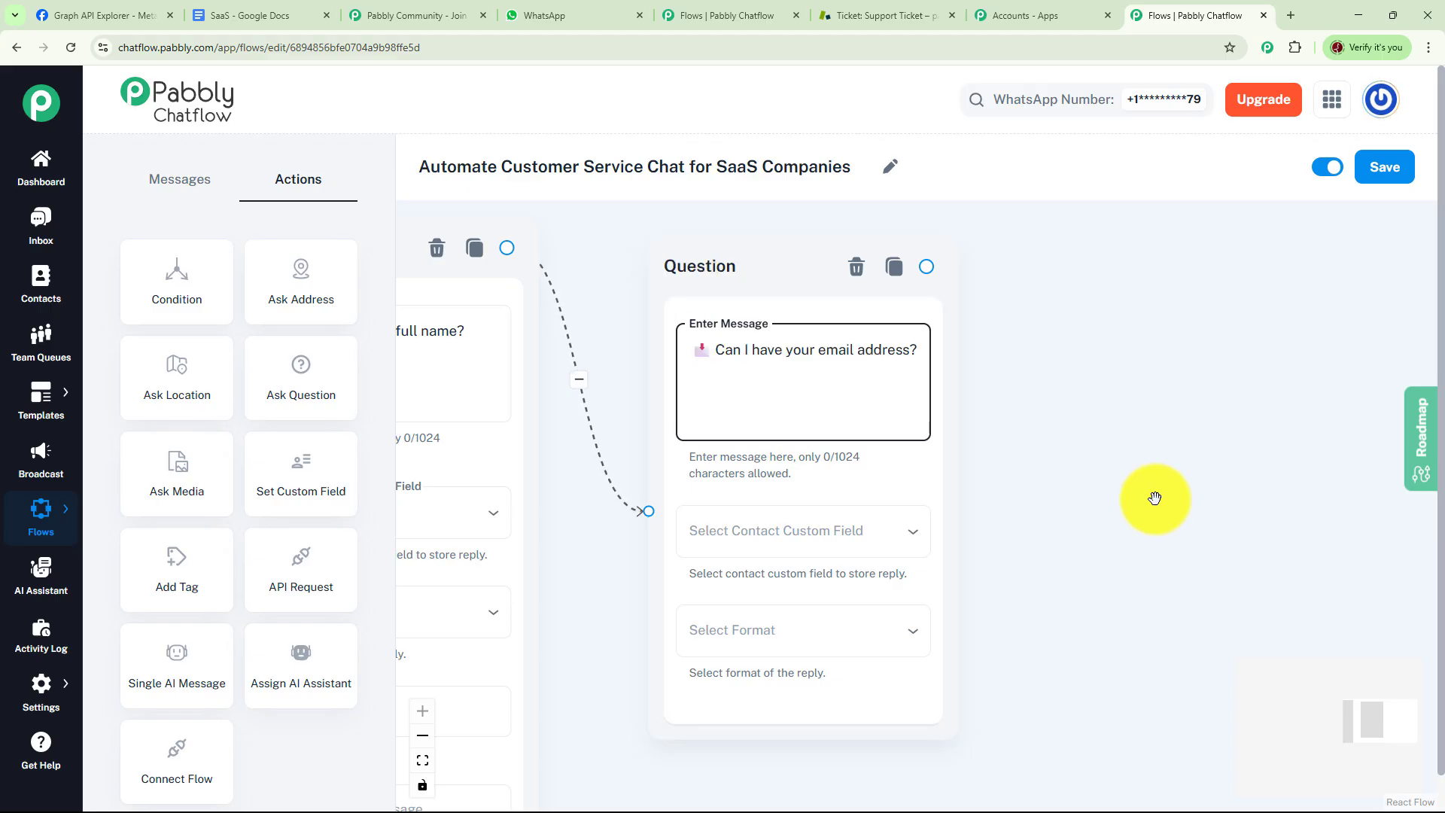
{"action": "left_click_drag", "start_coordinate": [1154, 498], "coordinate": [1079, 496]}
{"action": "left_click", "coordinate": [813, 526]}
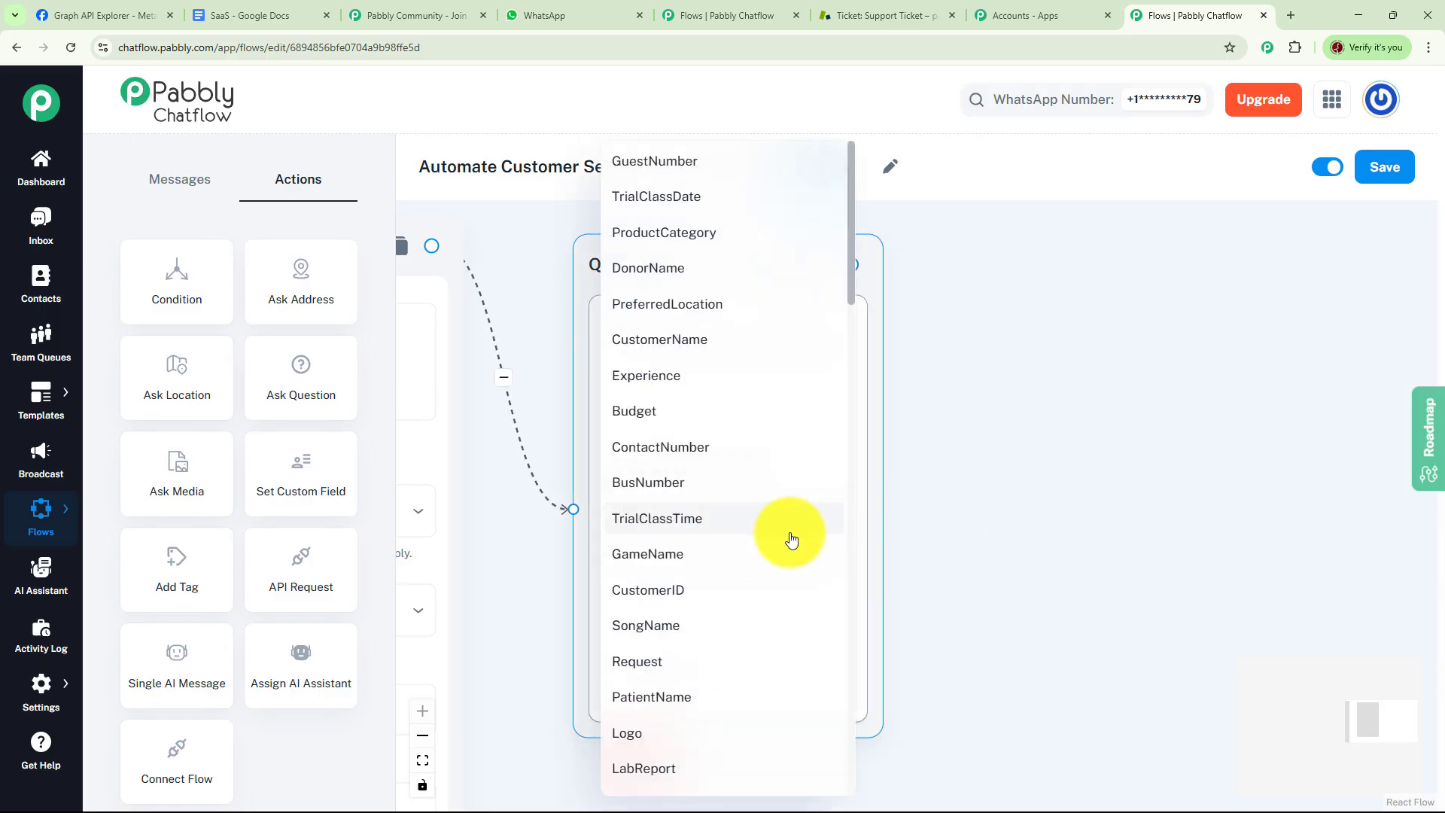
{"action": "scroll", "coordinate": [752, 526], "scroll_direction": "down", "scroll_amount": 10}
{"action": "left_click", "coordinate": [681, 467]}
{"action": "left_click", "coordinate": [787, 641]}
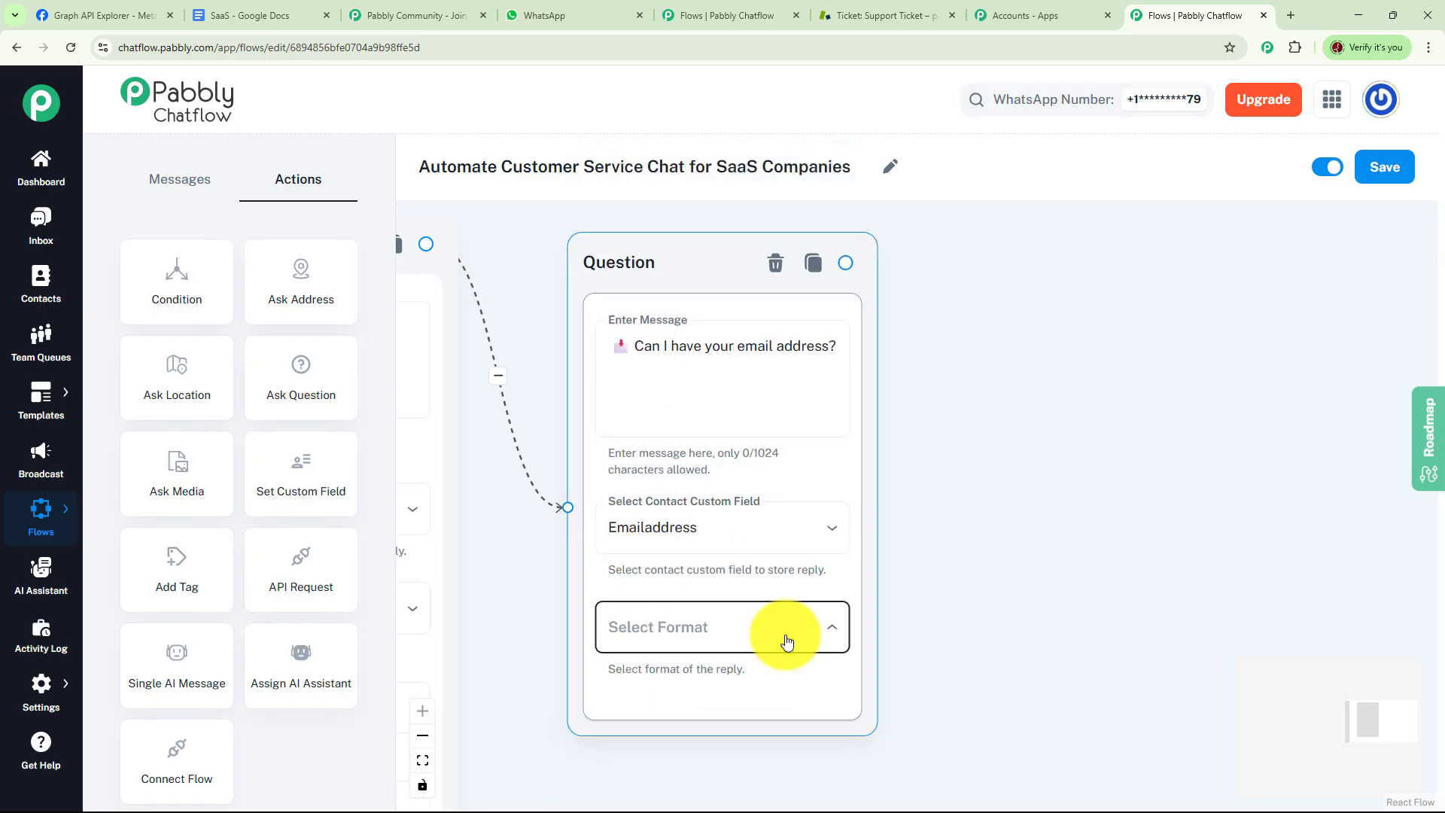
{"action": "left_click", "coordinate": [707, 734]}
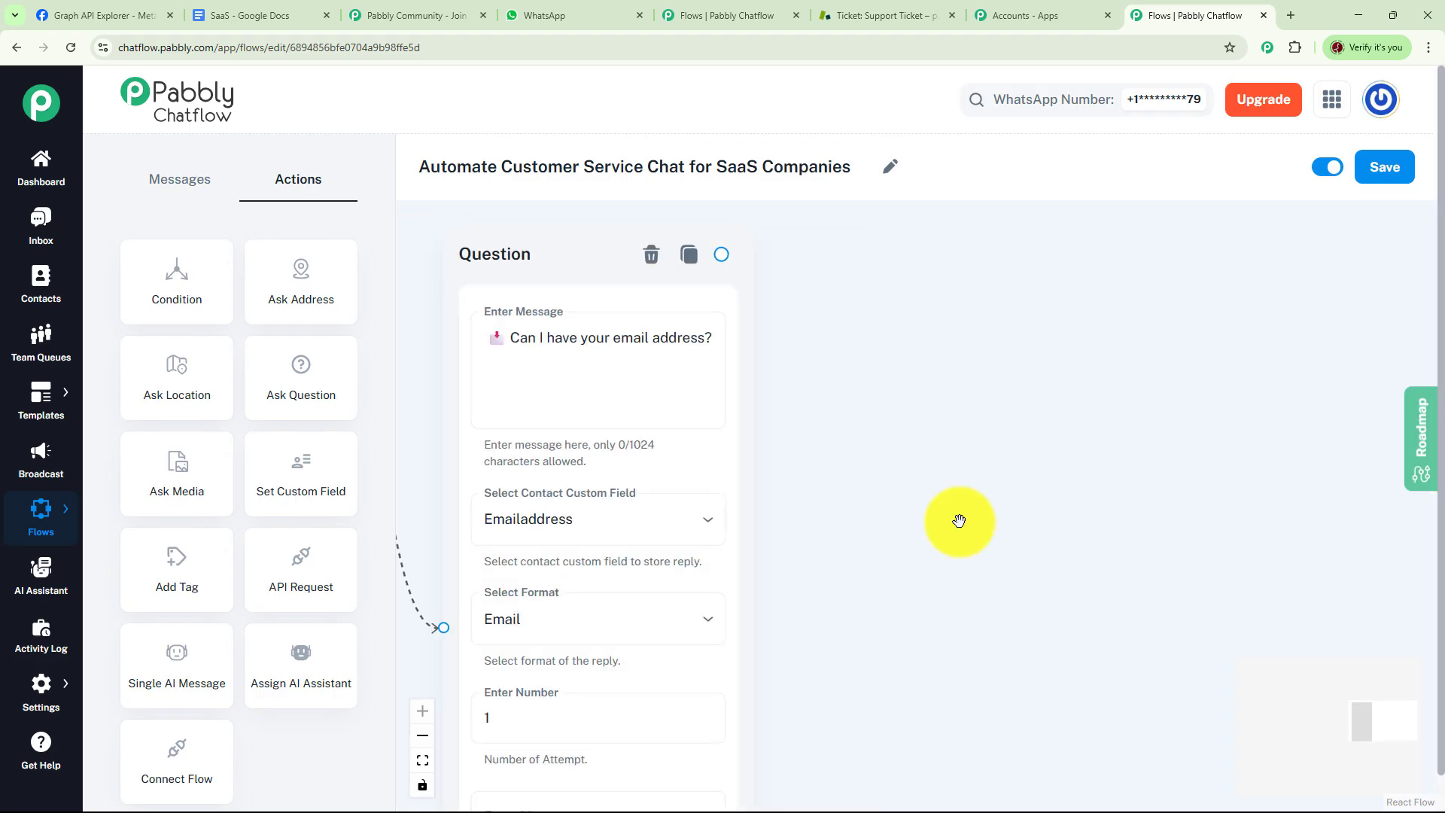
Add an Add Tag action, connect the email address question to it, and select the tag Customer Service Query.
{"action": "left_click_drag", "start_coordinate": [187, 580], "coordinate": [917, 376]}
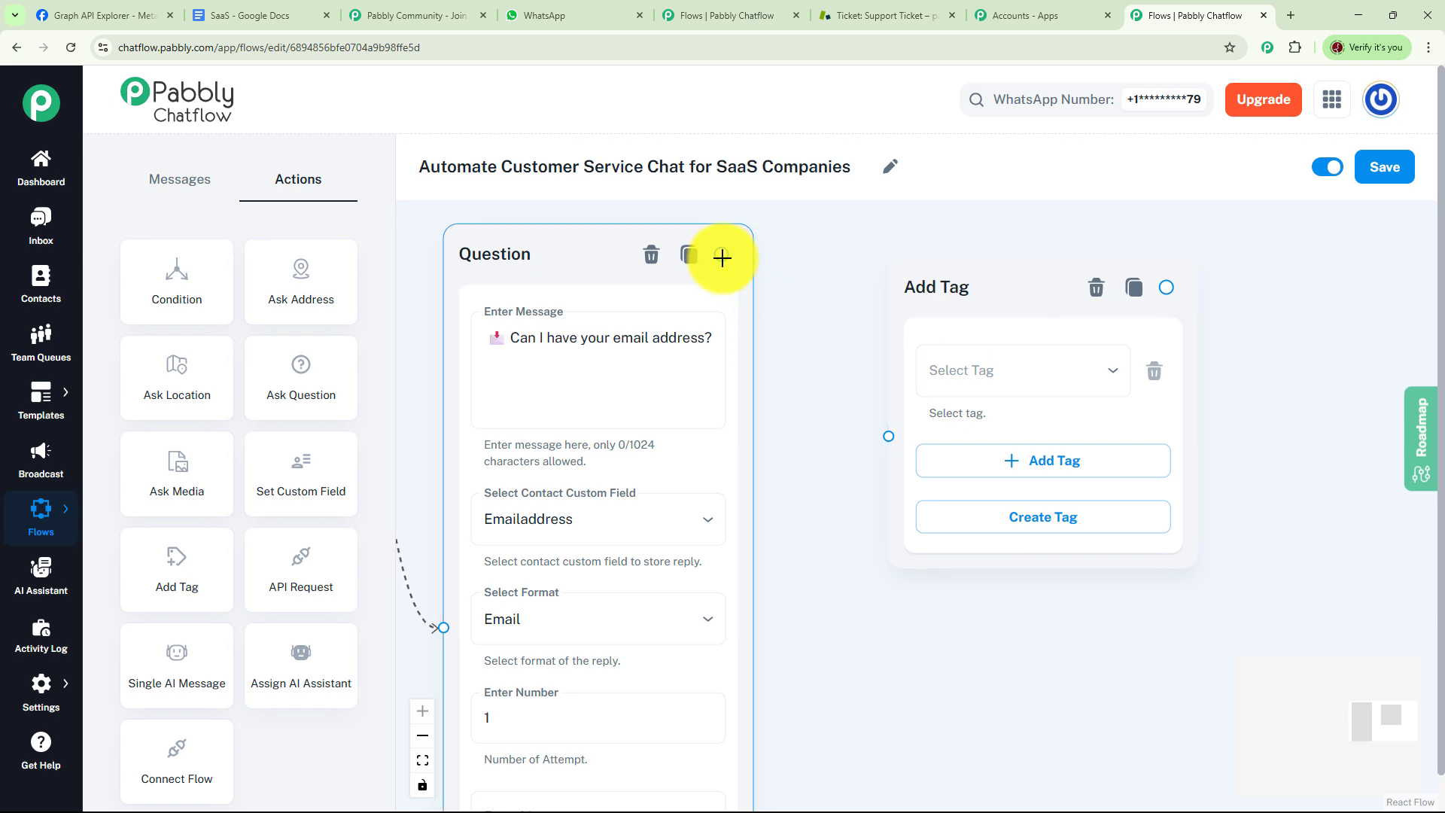
{"action": "left_click_drag", "start_coordinate": [722, 258], "coordinate": [888, 436]}
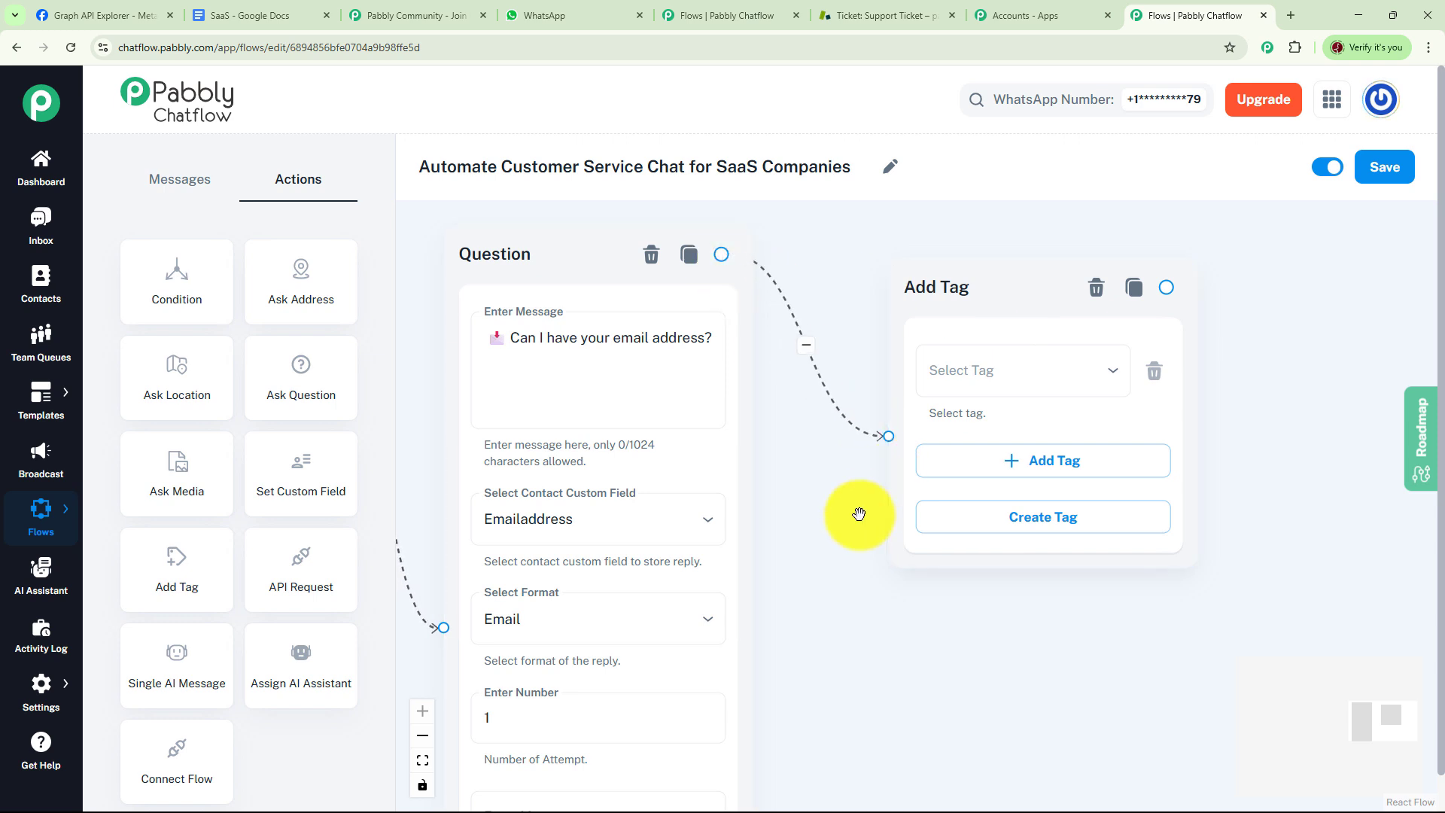
{"action": "left_click", "coordinate": [1019, 362]}
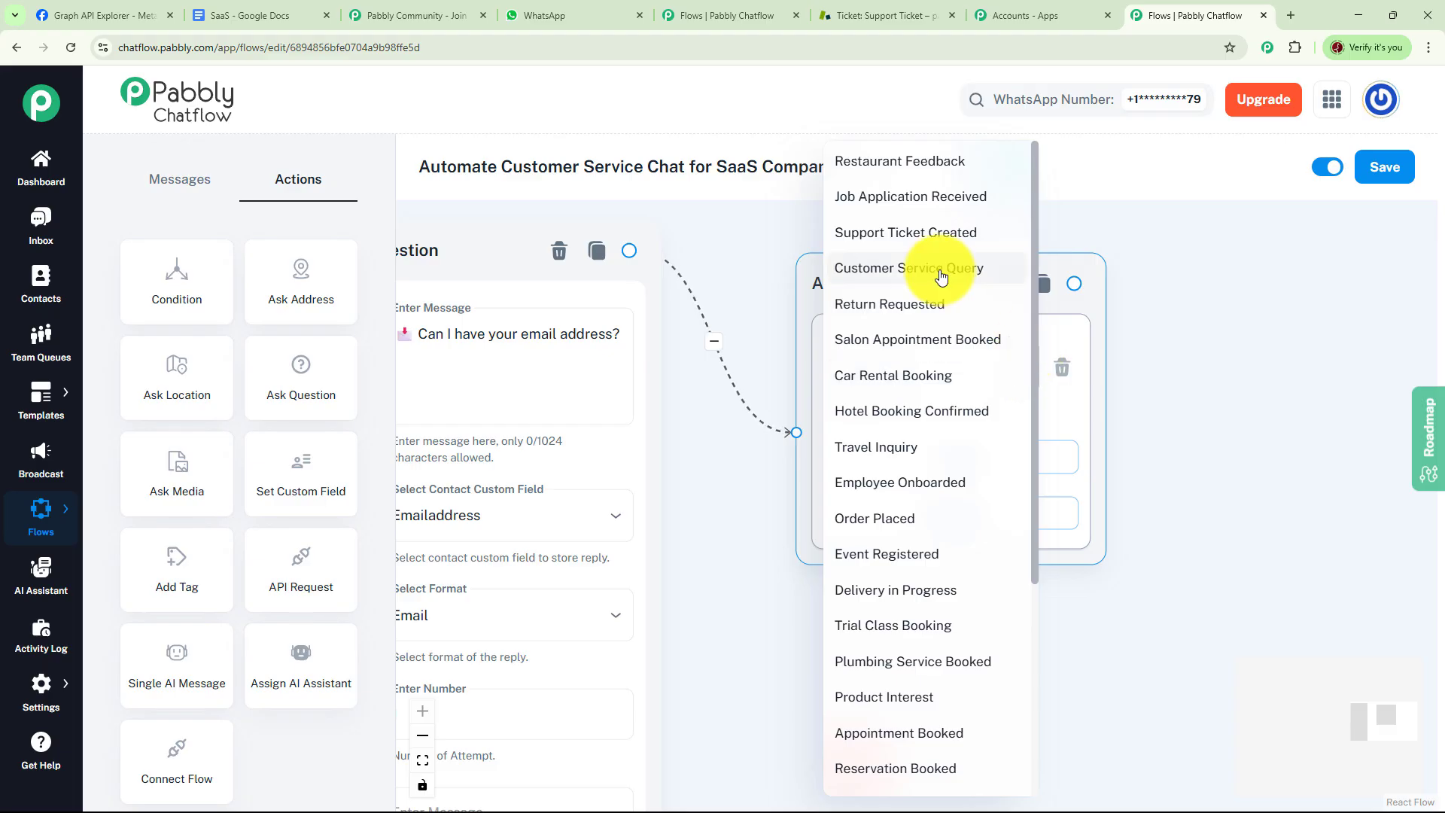
{"action": "left_click", "coordinate": [941, 276]}
{"action": "left_click_drag", "start_coordinate": [1187, 425], "coordinate": [1093, 463]}
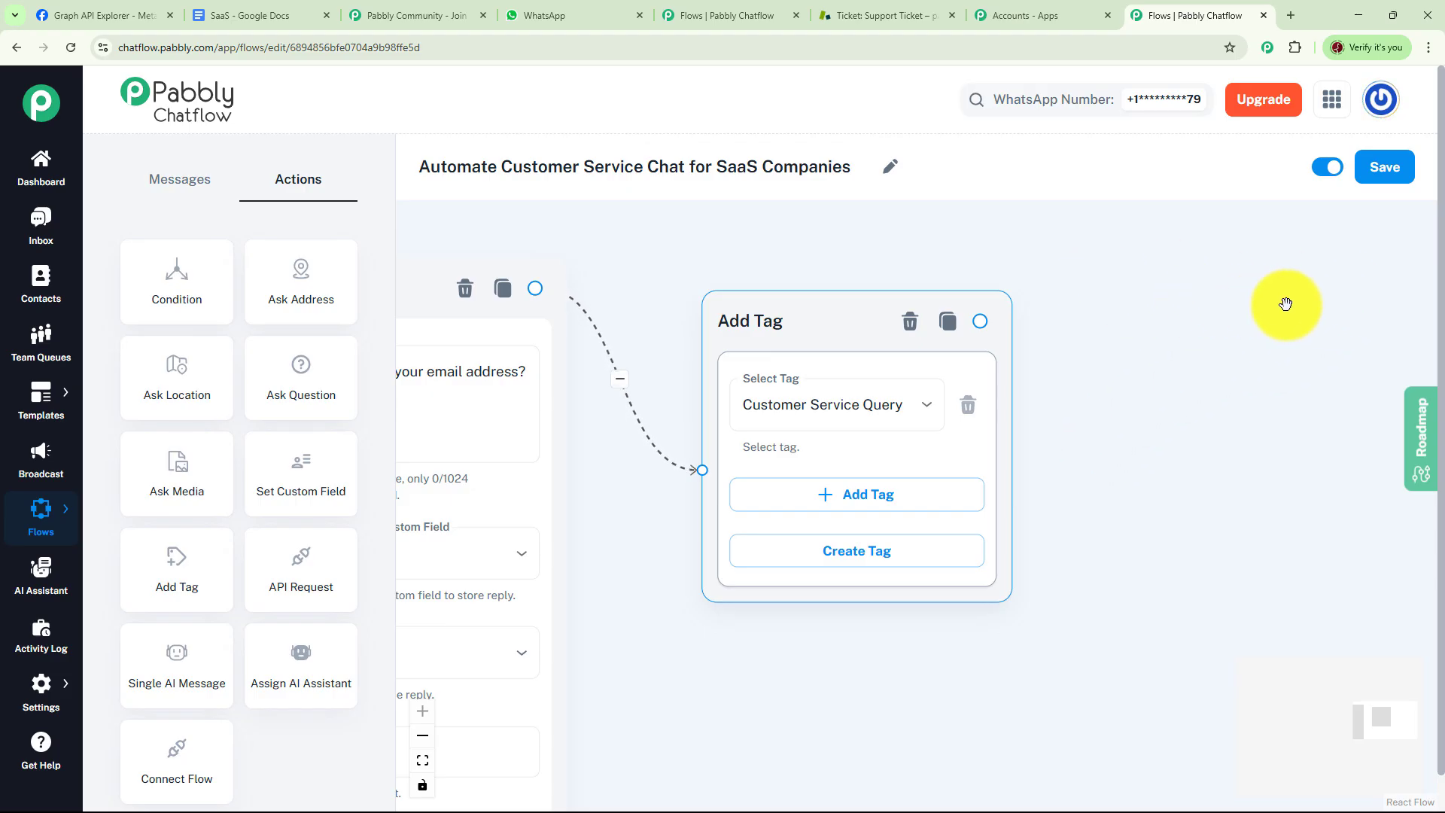
Save the flow and switch its active status off and back on.
{"action": "left_click", "coordinate": [1388, 169]}
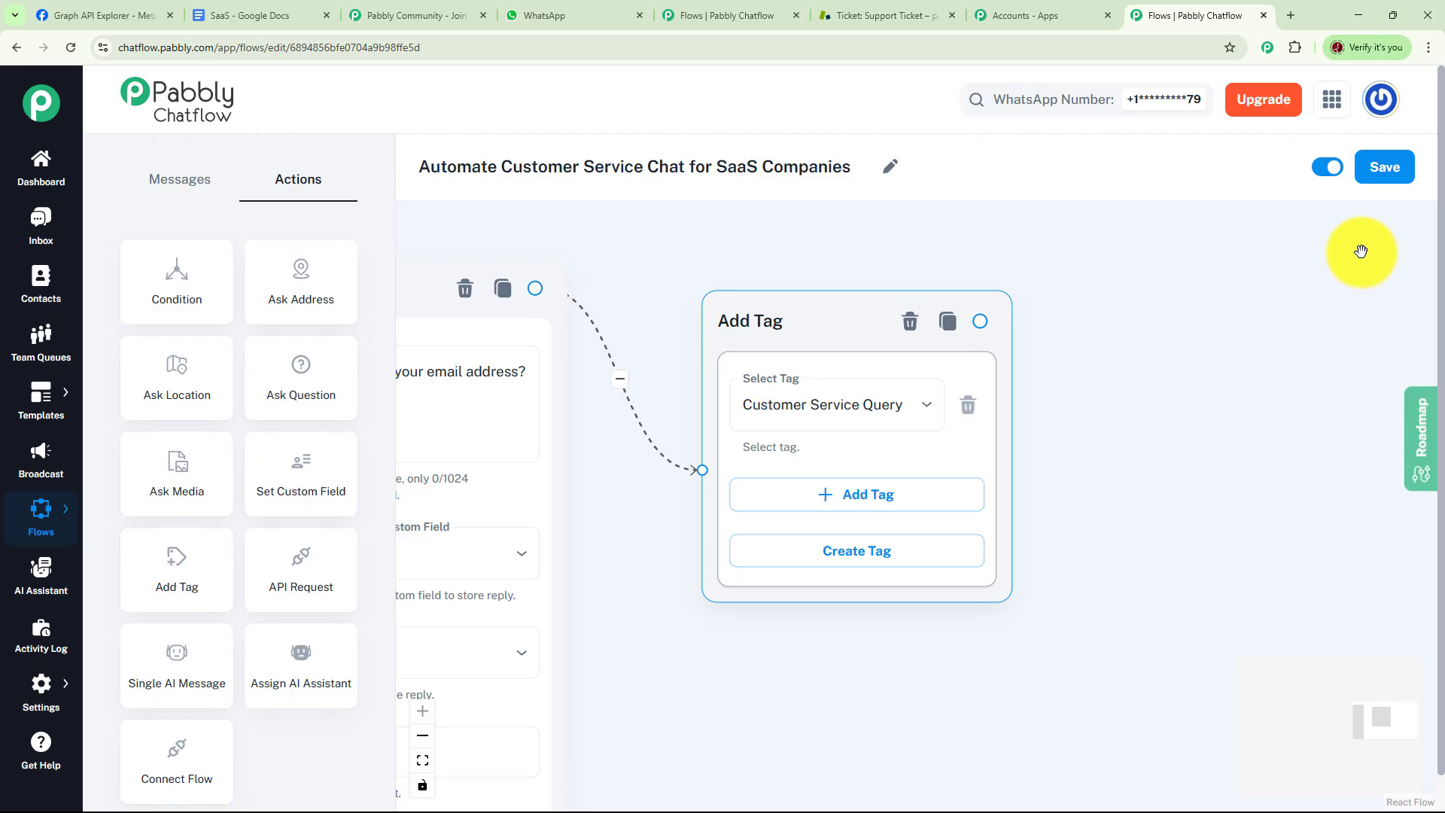
{"action": "left_click", "coordinate": [1326, 167]}
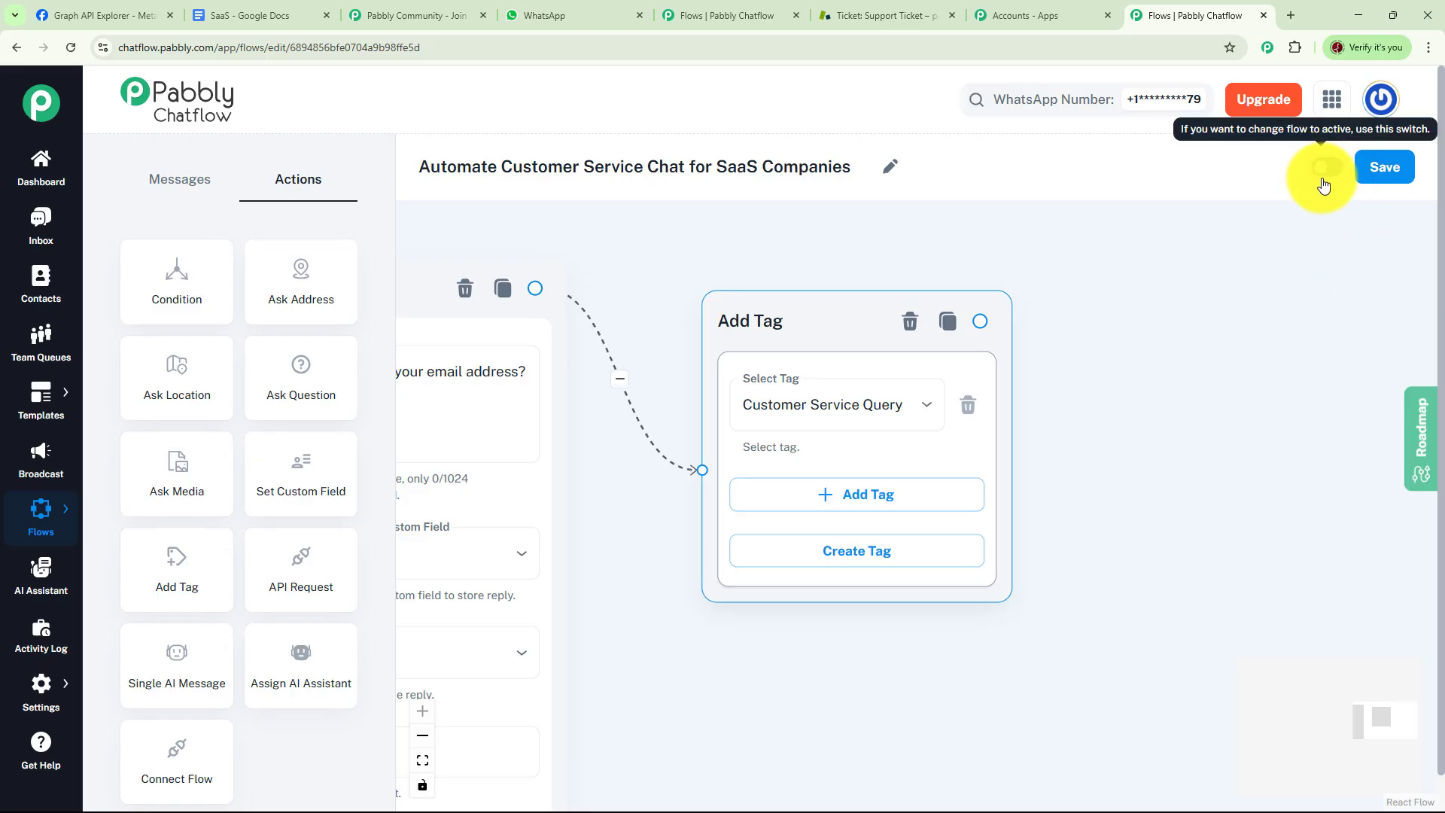
{"action": "left_click", "coordinate": [1338, 168]}
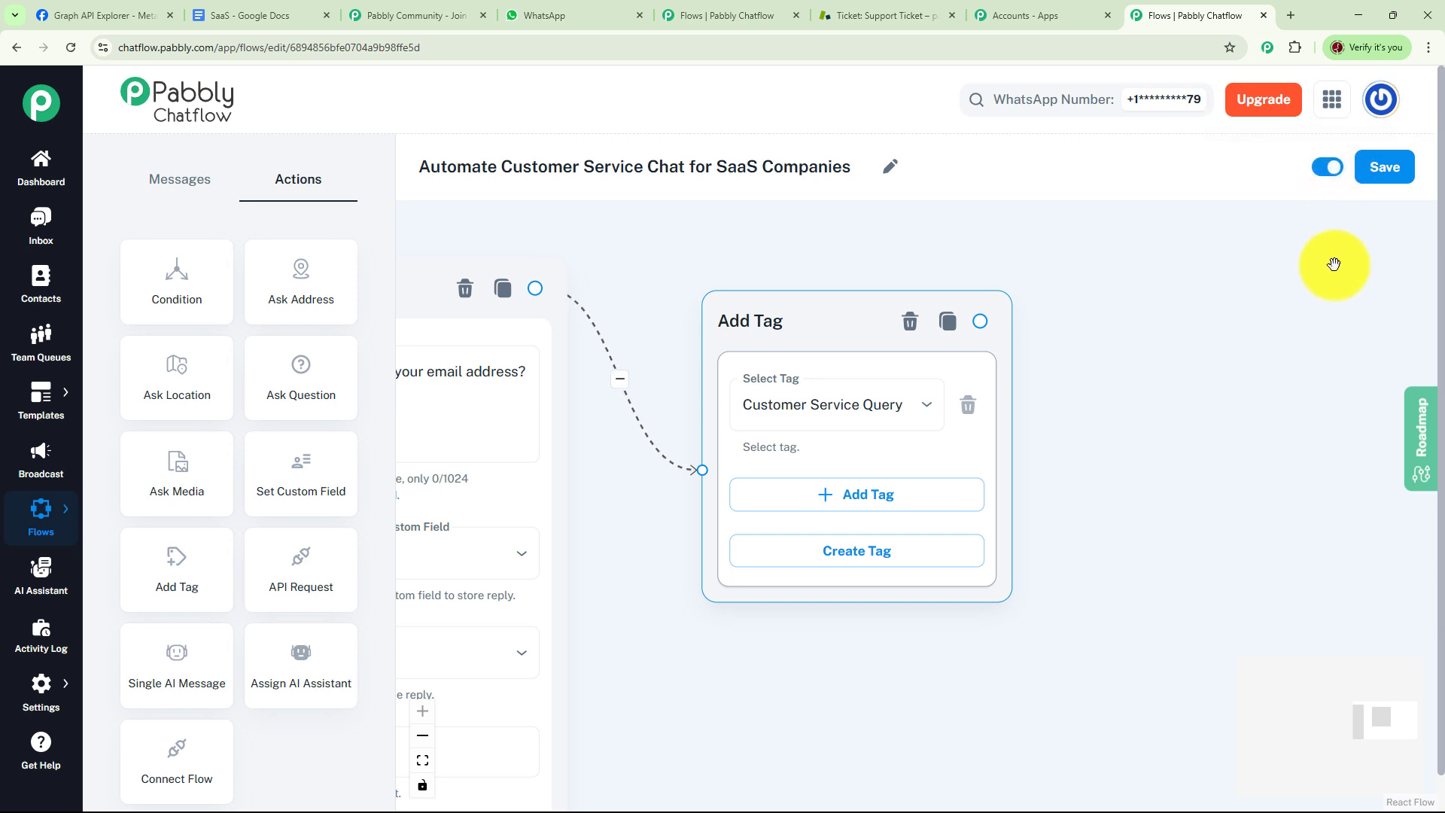
Examine the tags in the general details of the first inbox conversation, and return to the flow.
{"action": "left_click", "coordinate": [34, 227]}
{"action": "left_click", "coordinate": [241, 341]}
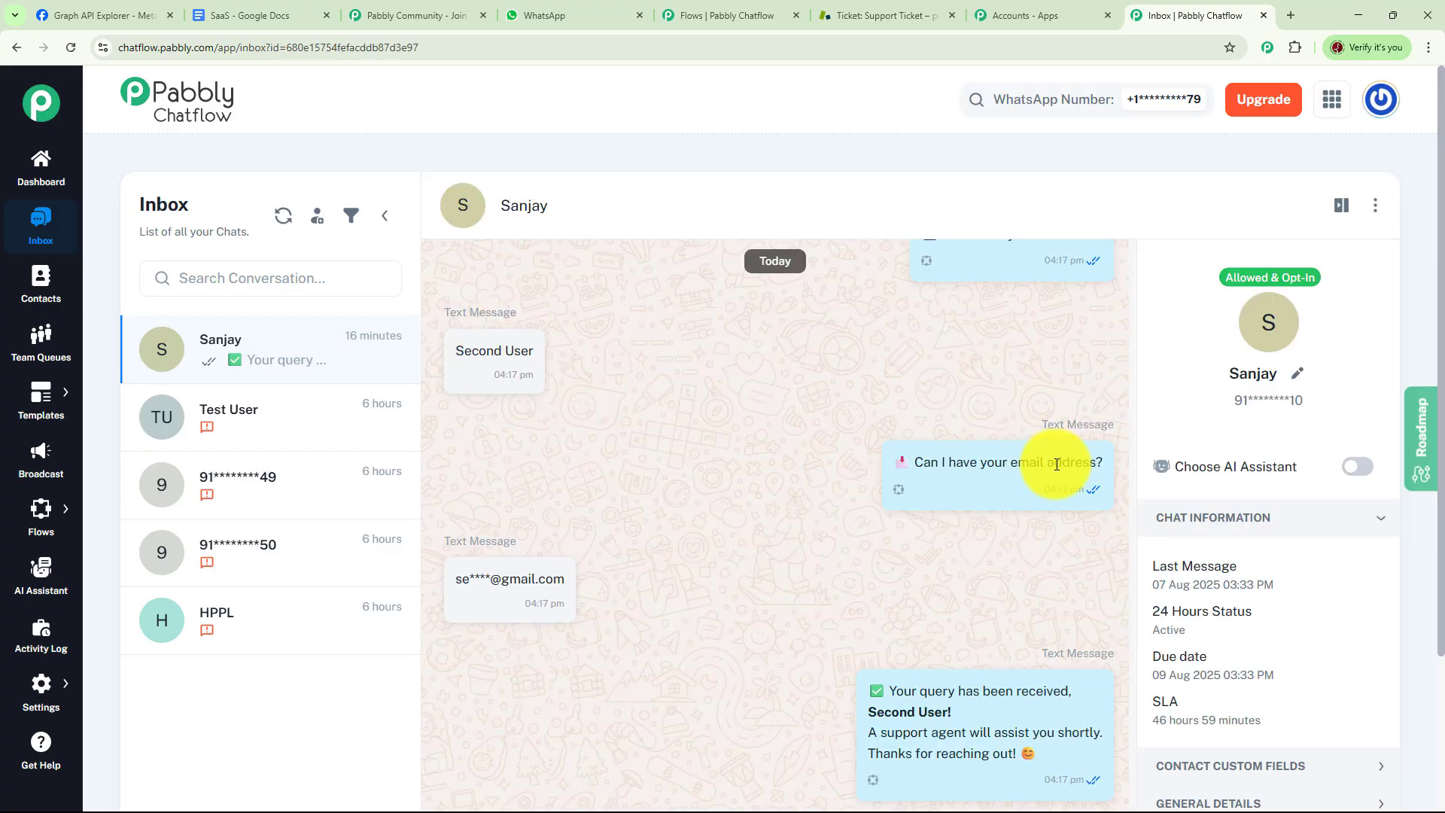
{"action": "scroll", "coordinate": [1313, 475], "scroll_direction": "down", "scroll_amount": 3}
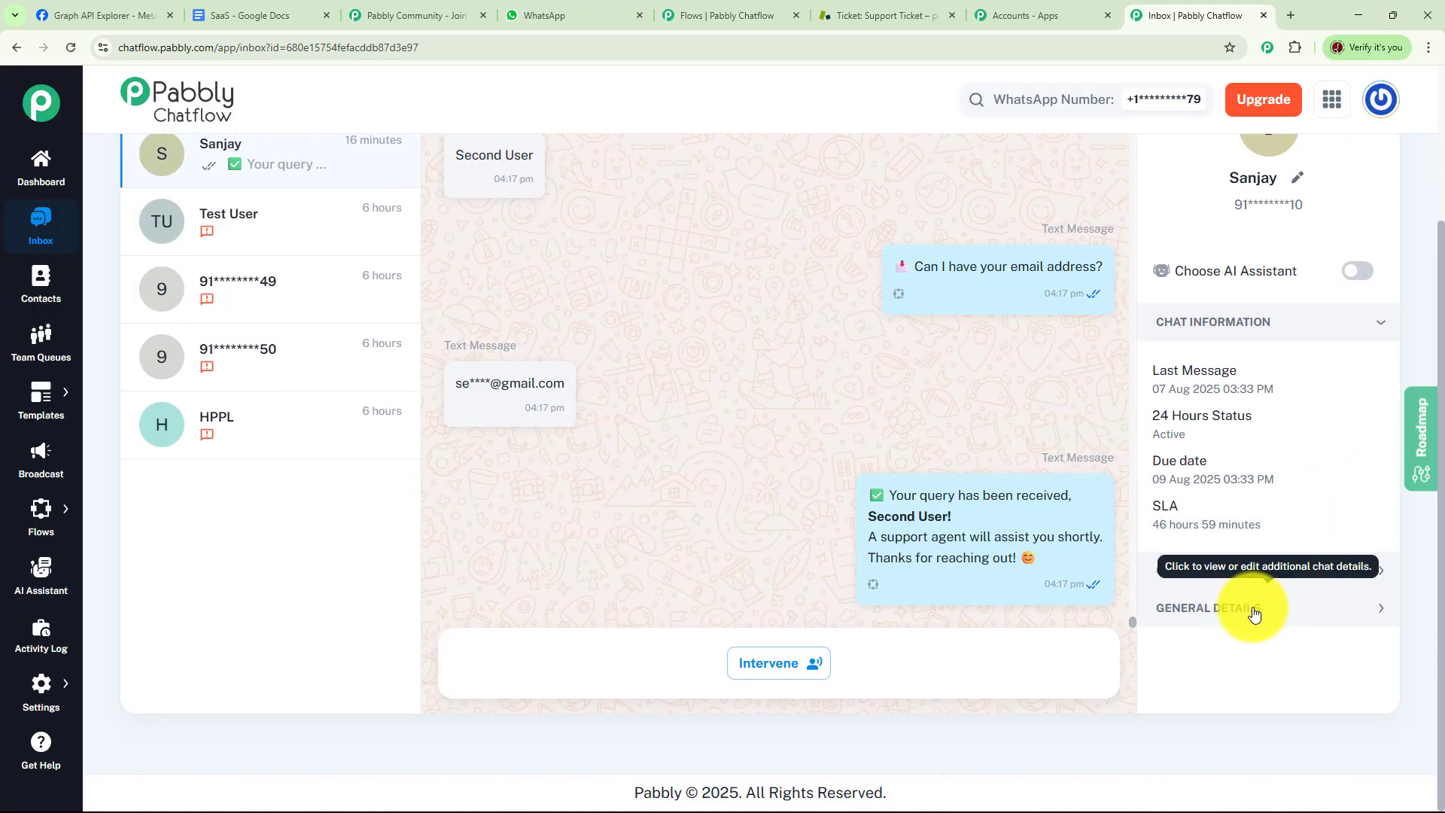
{"action": "left_click", "coordinate": [1242, 619]}
{"action": "scroll", "coordinate": [1288, 517], "scroll_direction": "down", "scroll_amount": 5}
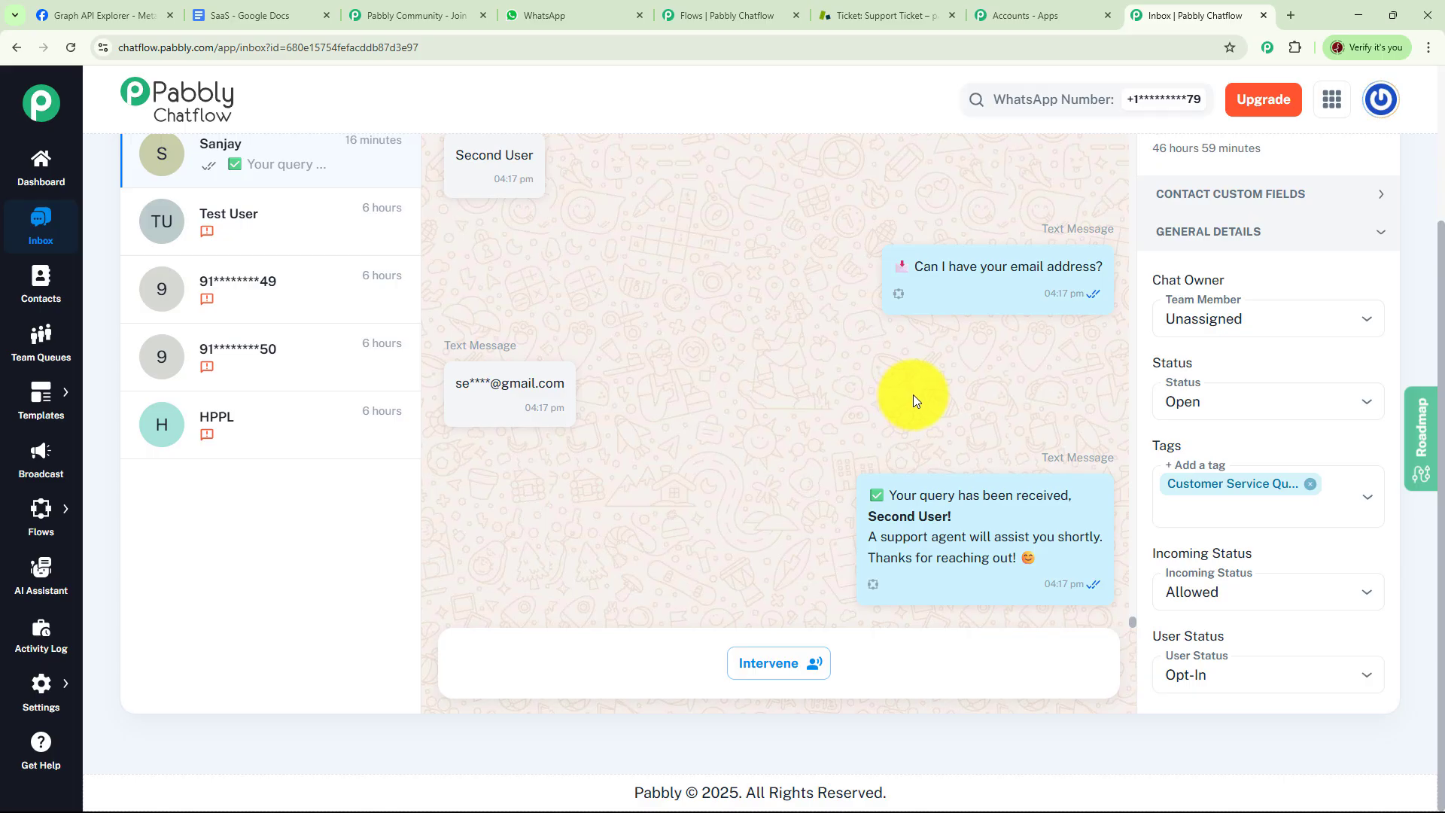
{"action": "mouse_move", "coordinate": [40, 512]}
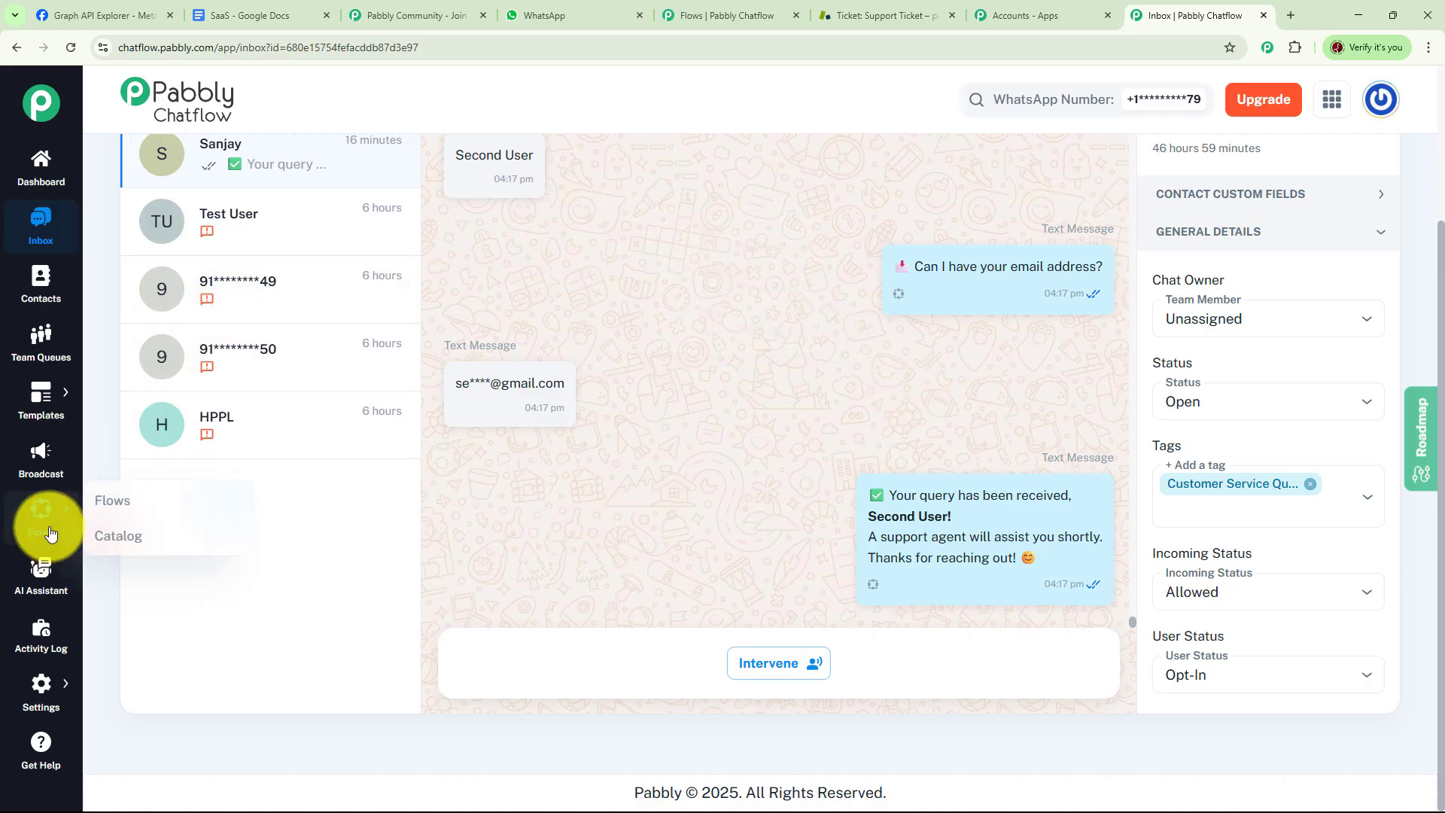
{"action": "left_click", "coordinate": [113, 500]}
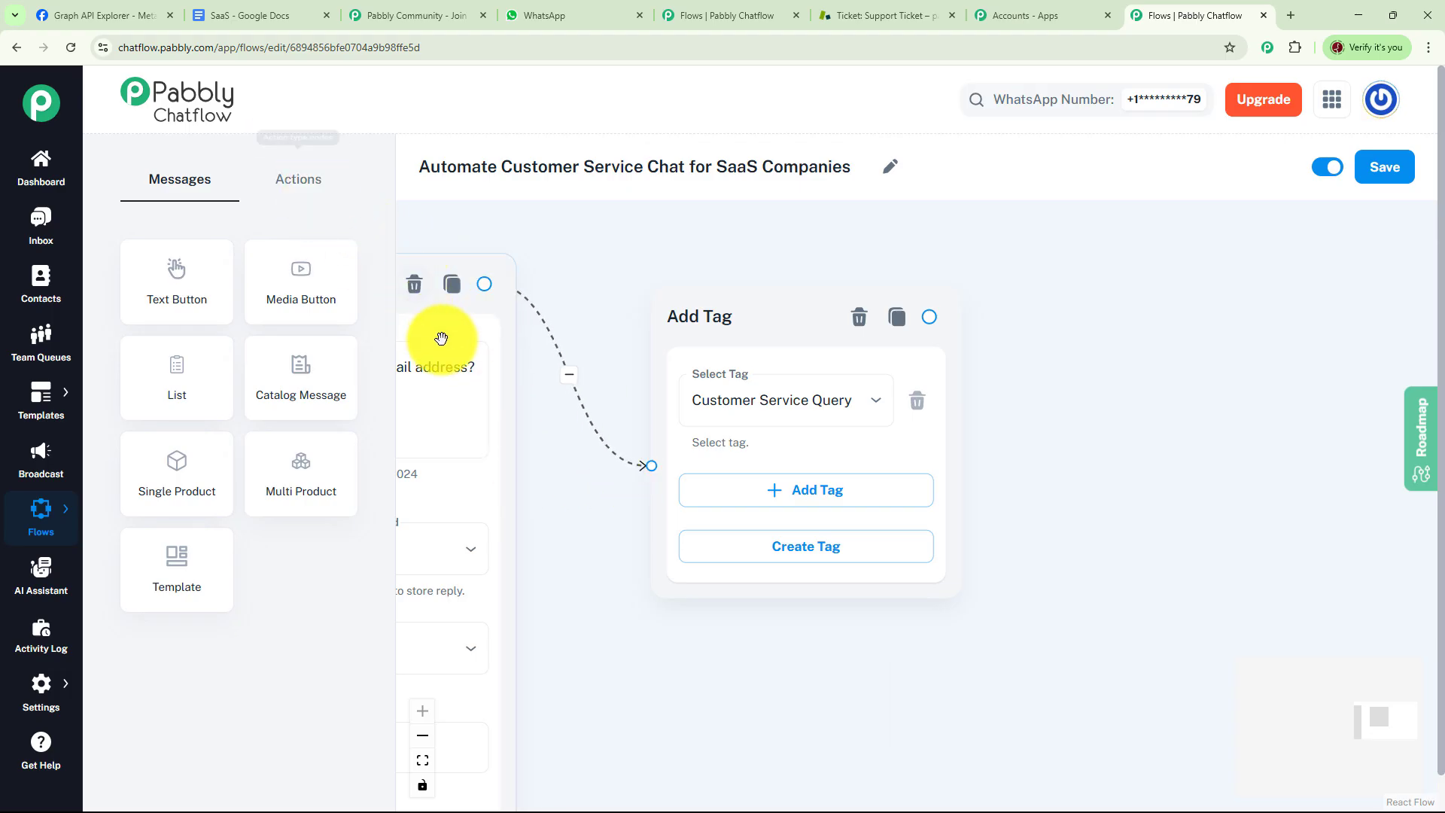
Connect a Text Button message to Add Tag reading "✅ Your query has been received, *$CustomerName!* A support agent will assist you shortly. Thanks for reaching out! 😊".
{"action": "left_click", "coordinate": [932, 313]}
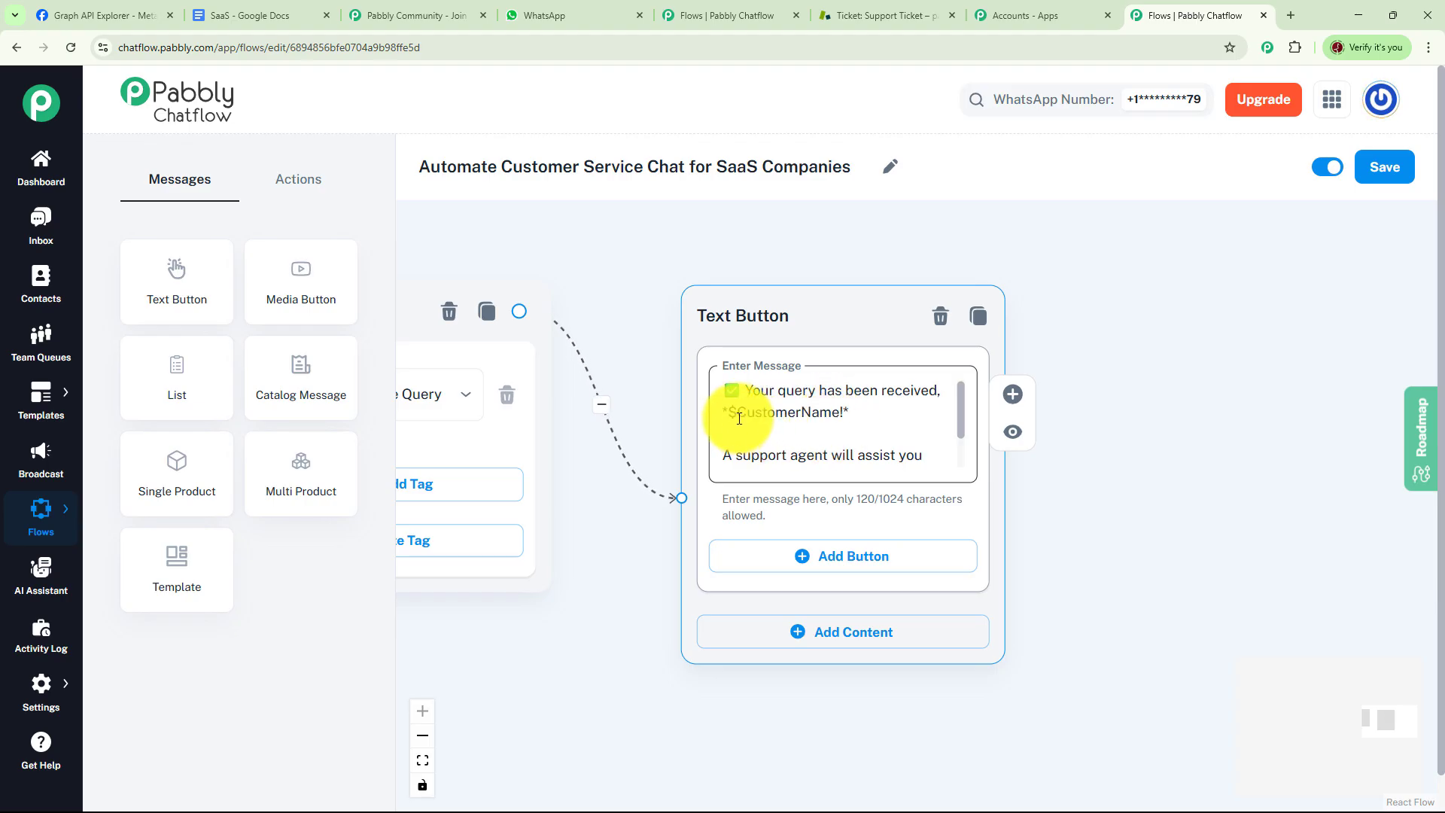
{"action": "left_click", "coordinate": [958, 419]}
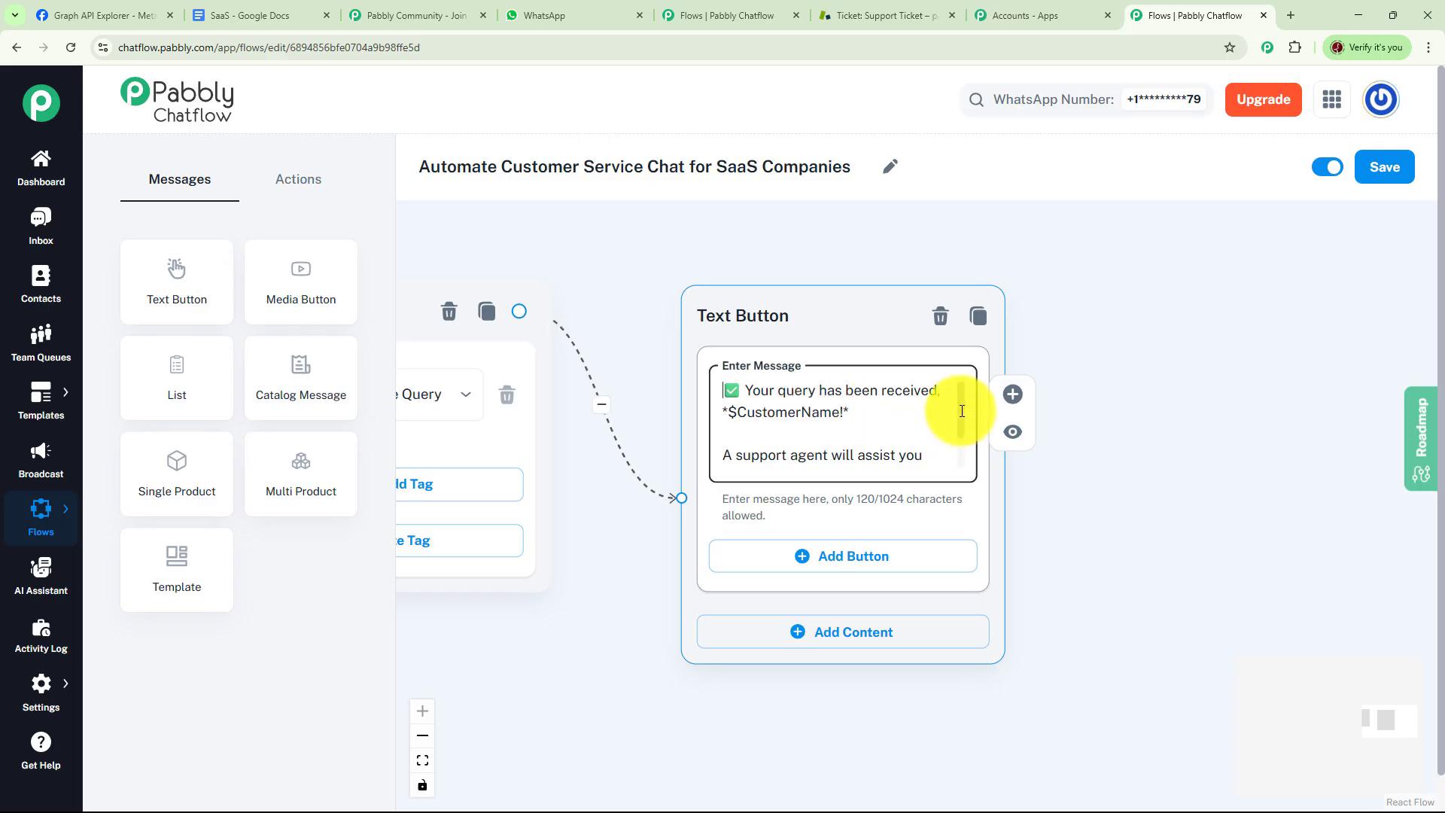
{"action": "left_click_drag", "start_coordinate": [961, 410], "coordinate": [961, 443]}
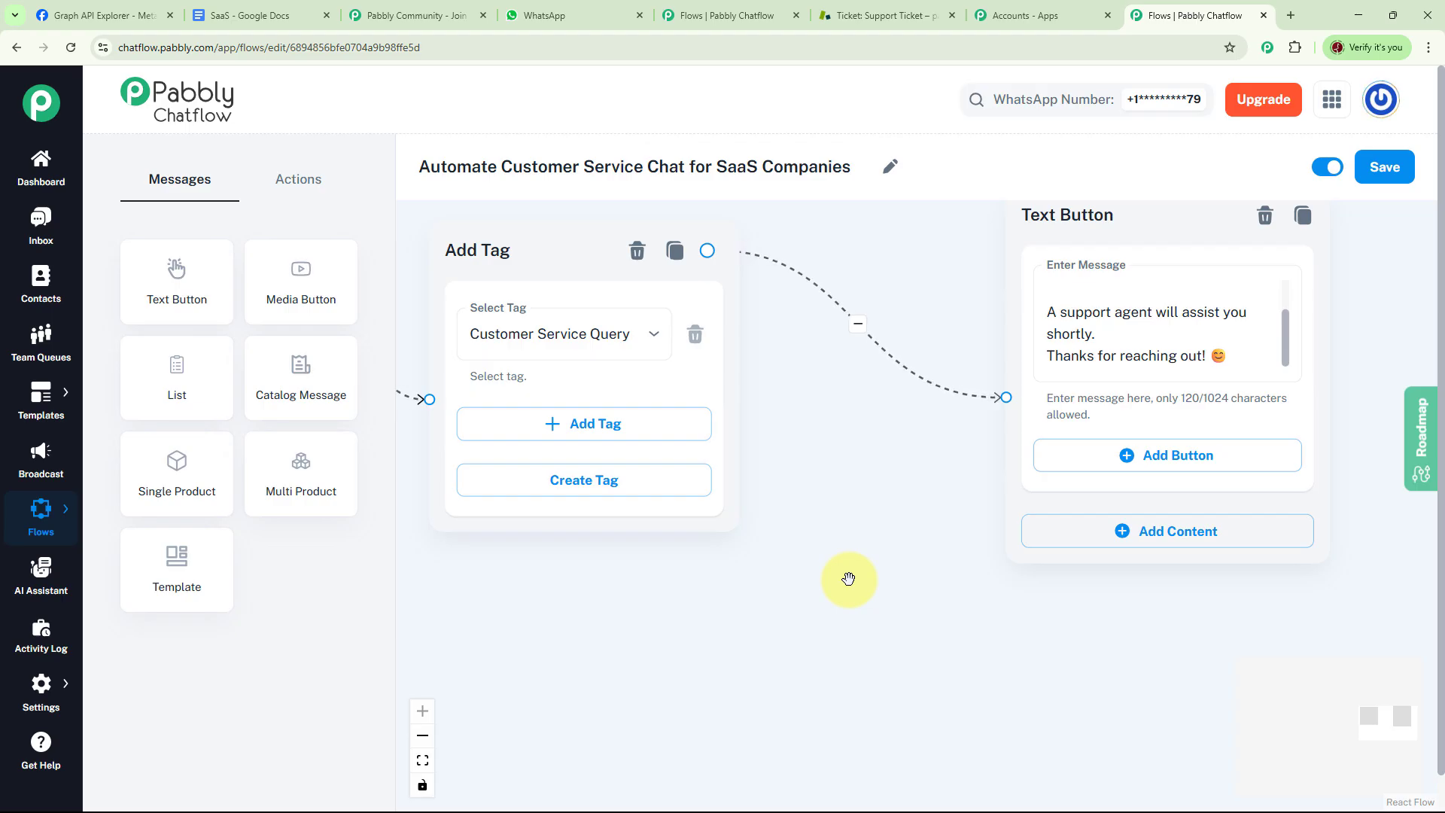
Insert an API Request action between Add Tag and the Text Button message, replacing their direct connection with links through the request's Status Fallback.
{"action": "left_click", "coordinate": [315, 184]}
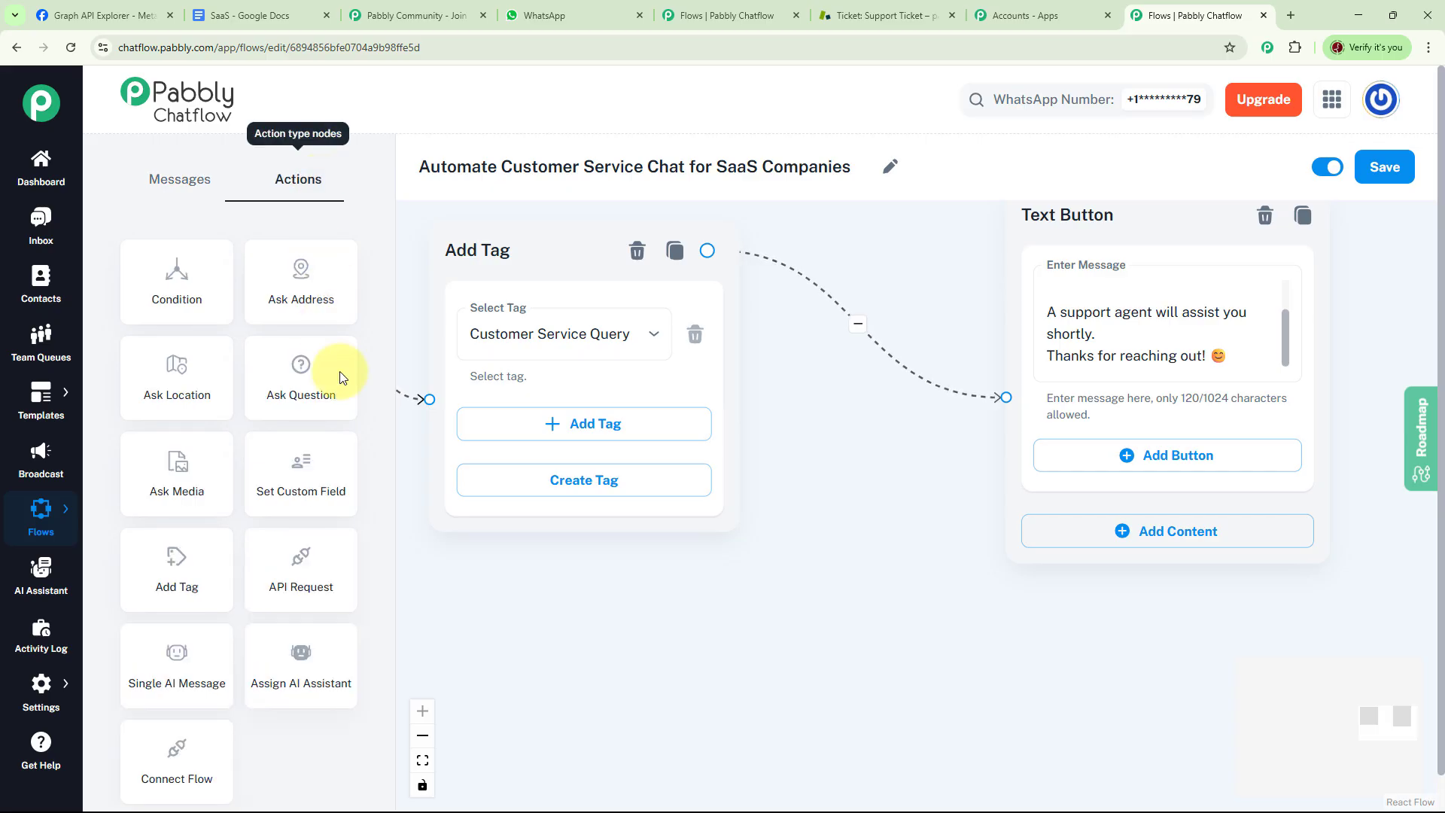
{"action": "left_click_drag", "start_coordinate": [299, 583], "coordinate": [973, 461]}
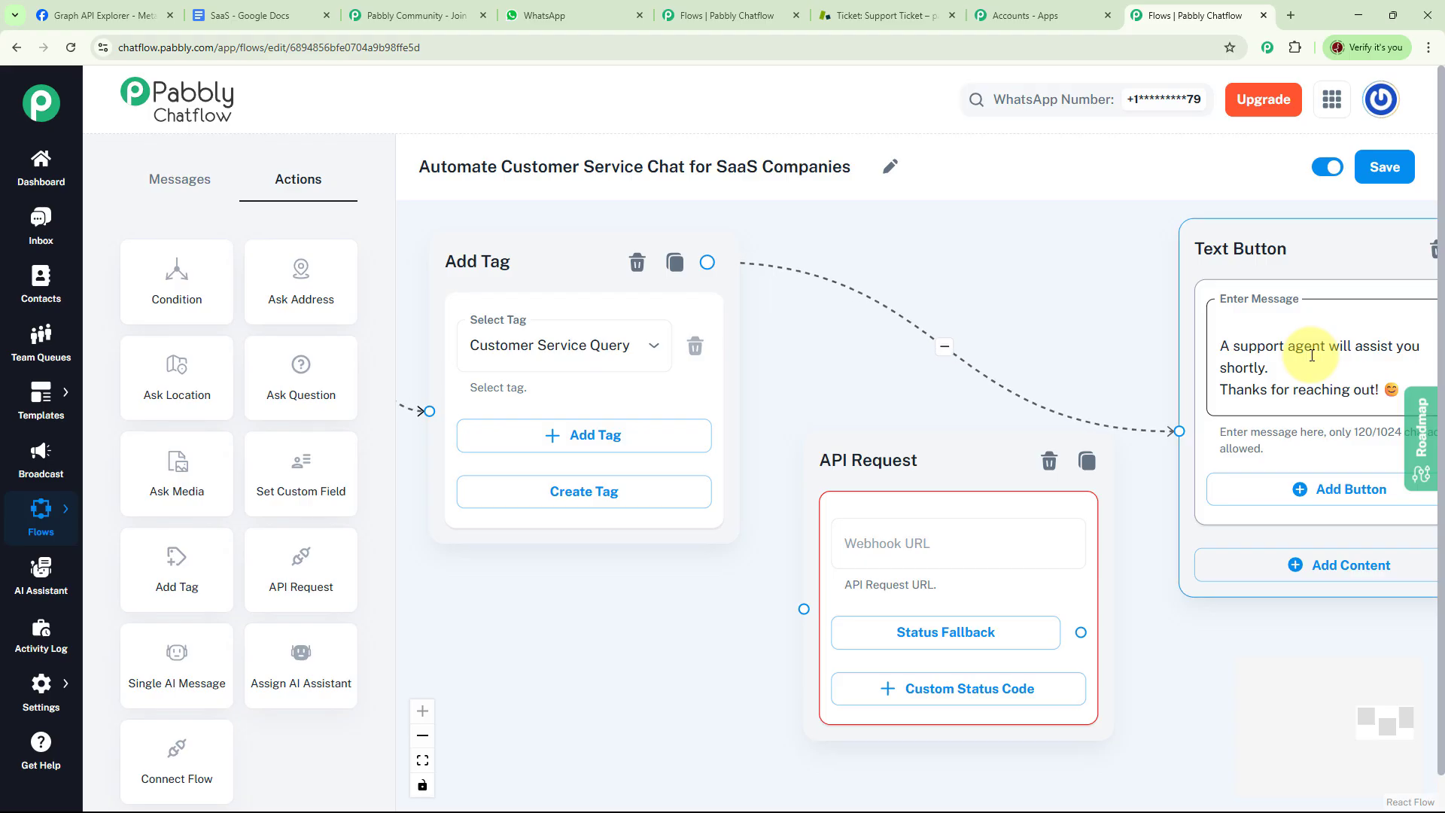
{"action": "left_click", "coordinate": [945, 347]}
{"action": "left_click_drag", "start_coordinate": [950, 441], "coordinate": [942, 266]}
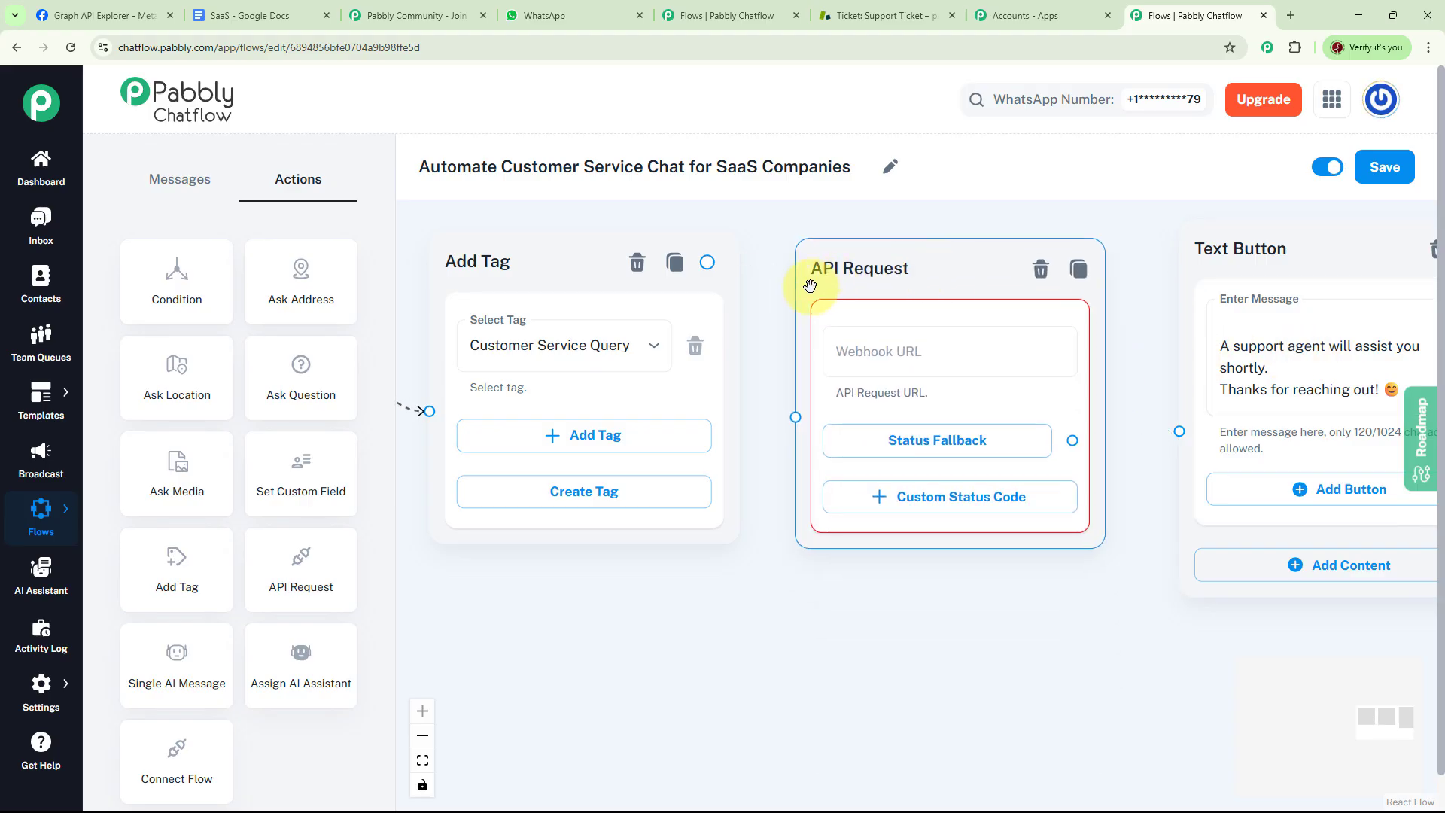
{"action": "left_click_drag", "start_coordinate": [705, 262], "coordinate": [783, 410]}
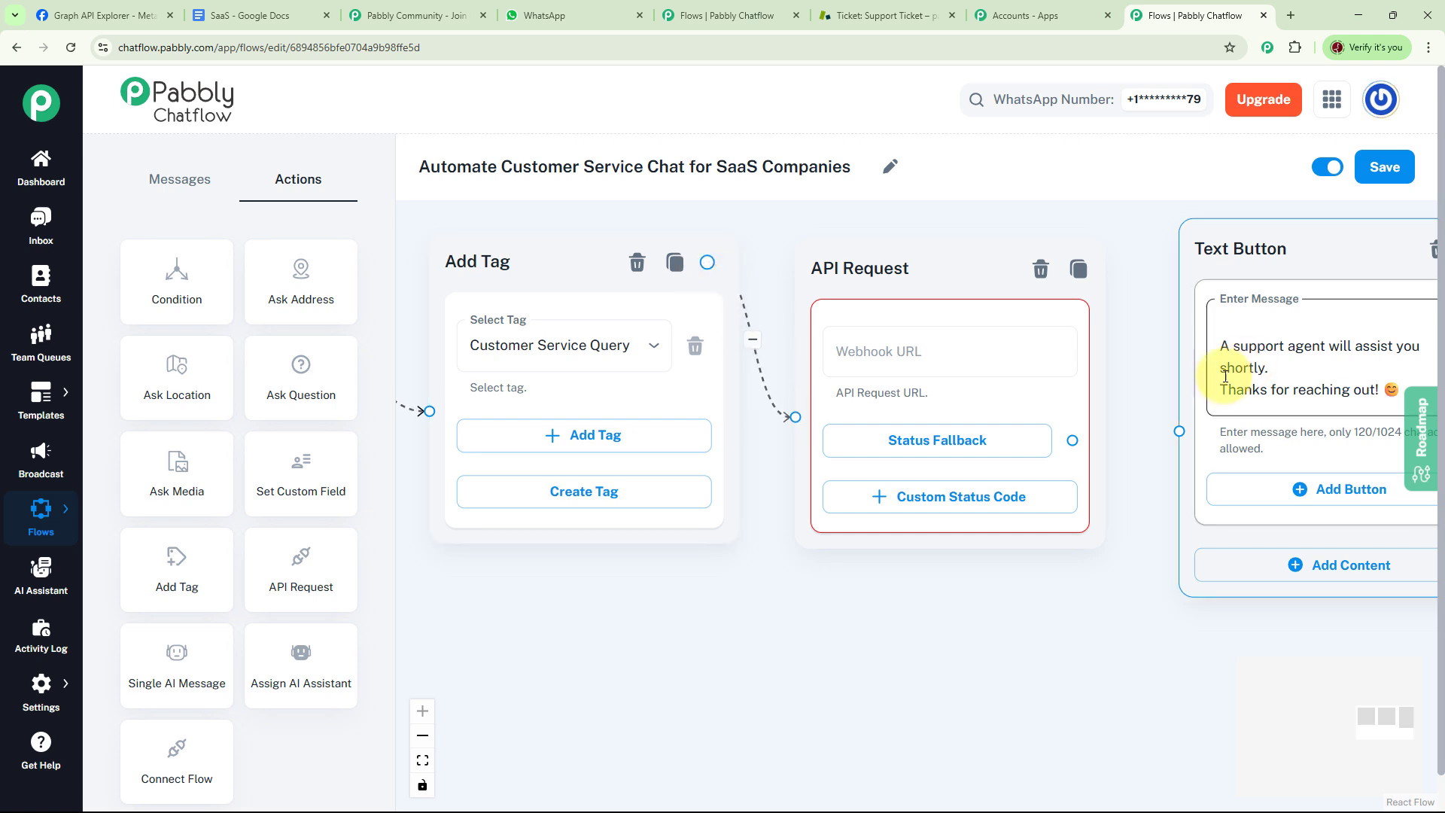
{"action": "left_click_drag", "start_coordinate": [1179, 431], "coordinate": [1073, 439]}
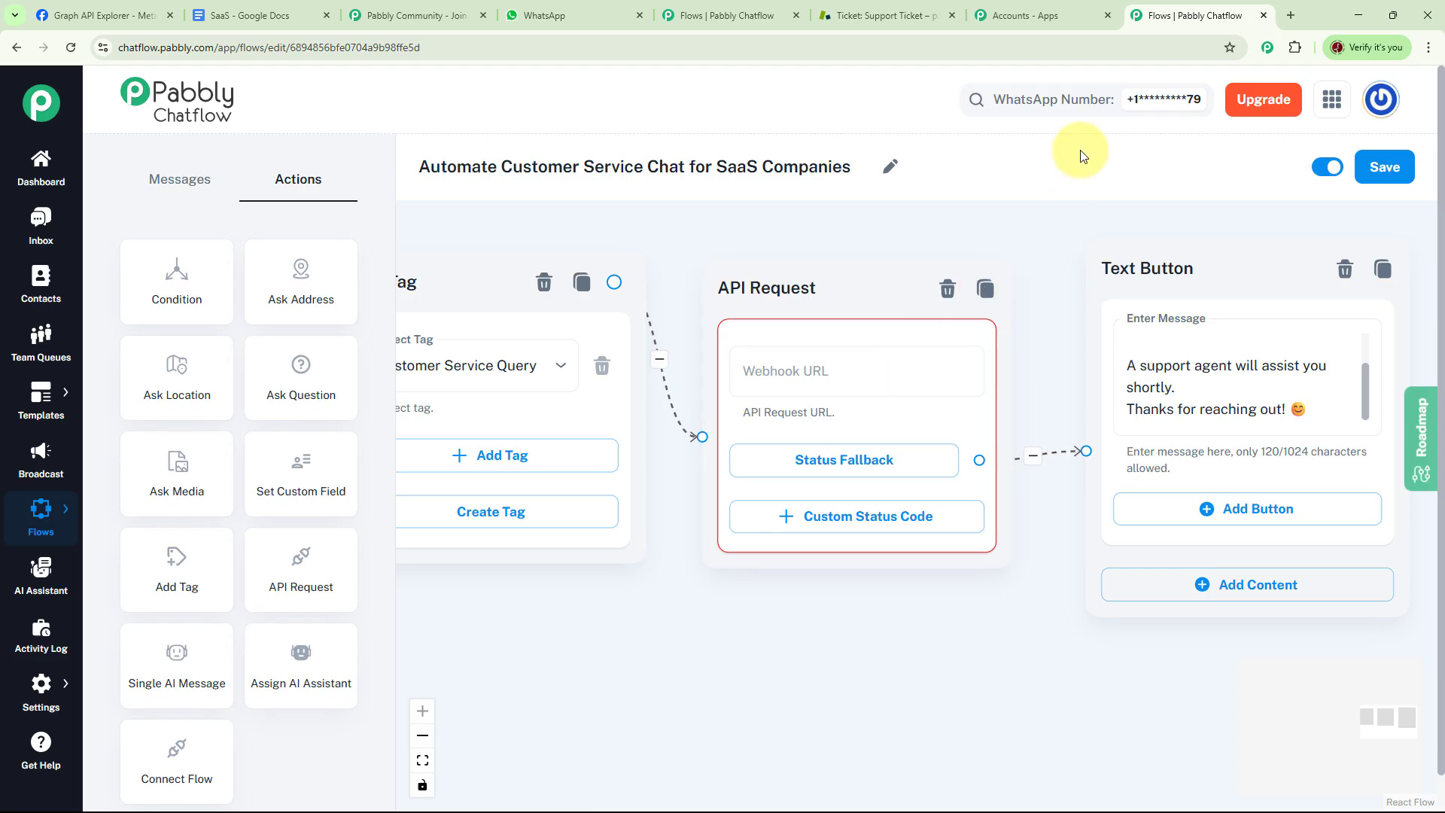
Switch to Pabbly Connect and start a new workflow with the Classic builder.
{"action": "left_click", "coordinate": [1055, 13]}
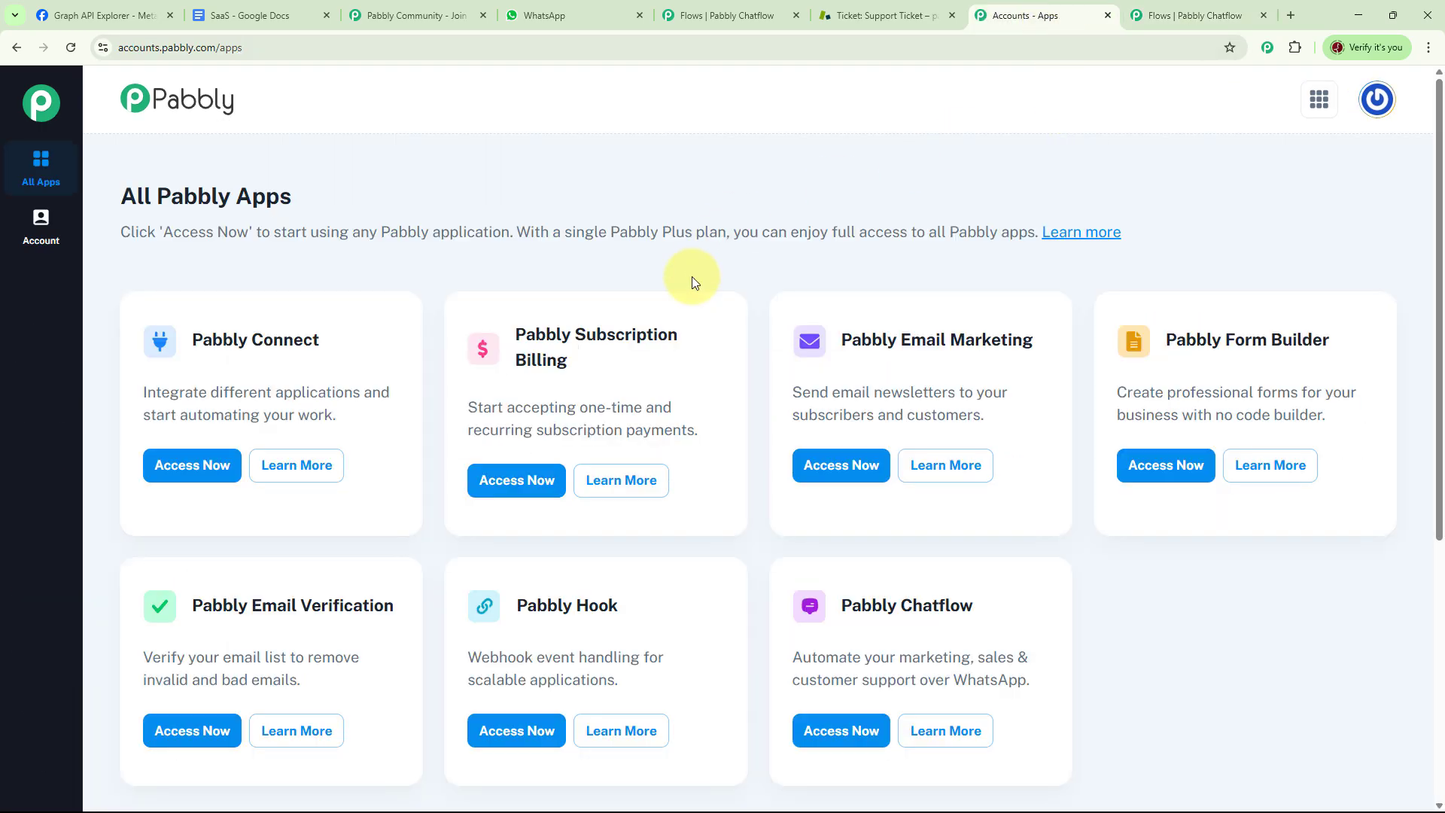
{"action": "left_click", "coordinate": [197, 463]}
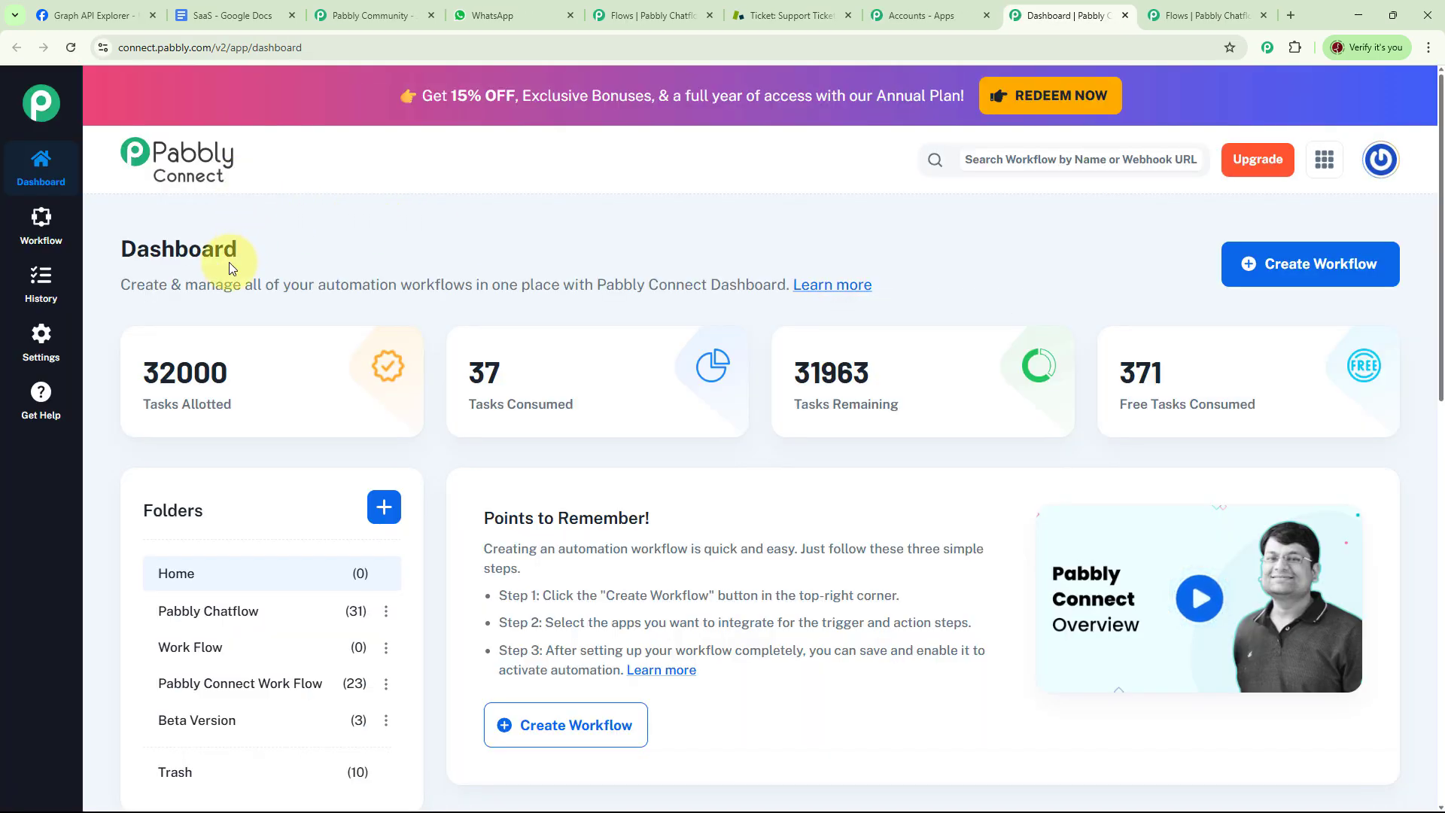
{"action": "left_click", "coordinate": [1308, 269]}
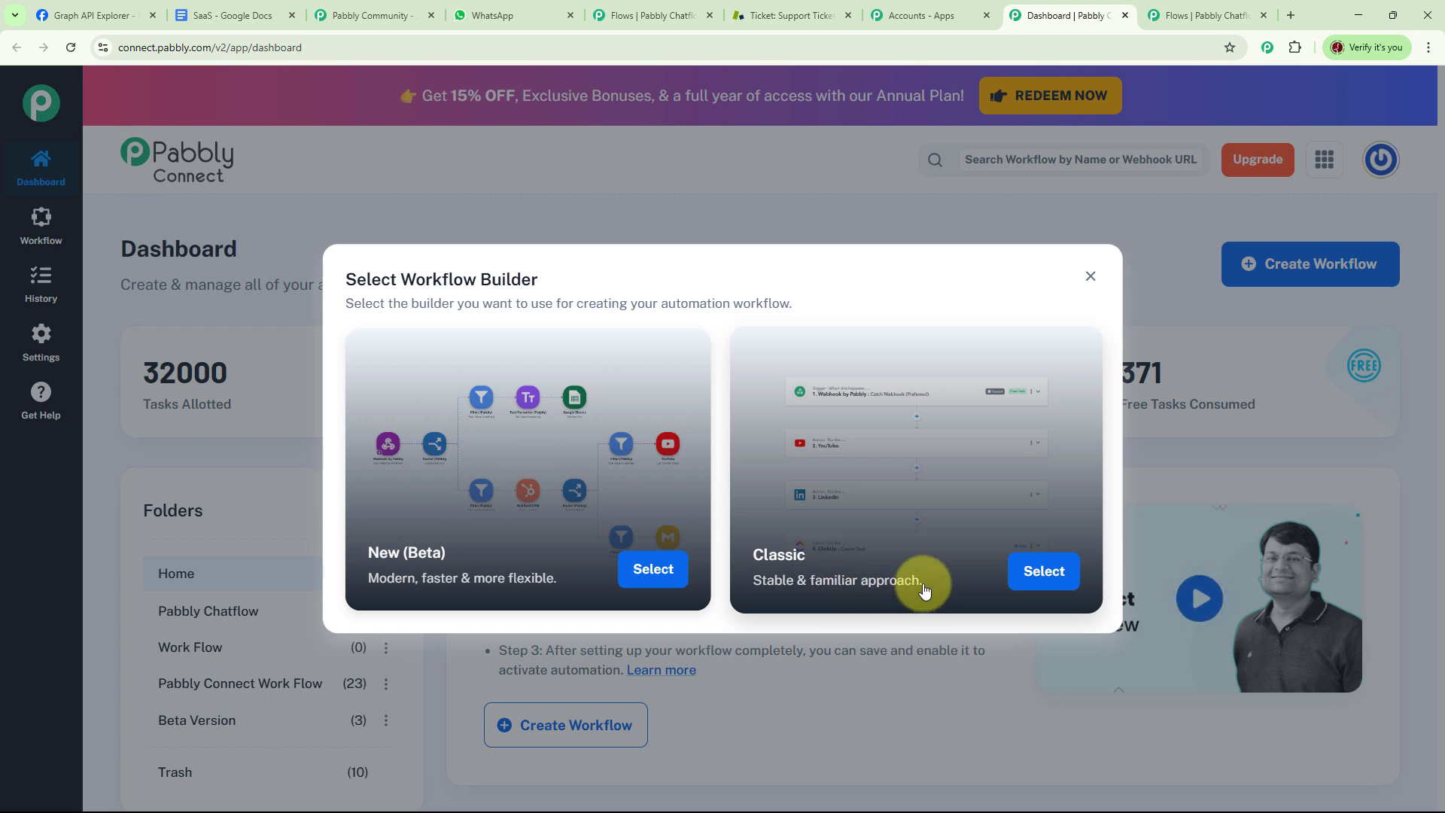
{"action": "left_click", "coordinate": [1044, 573]}
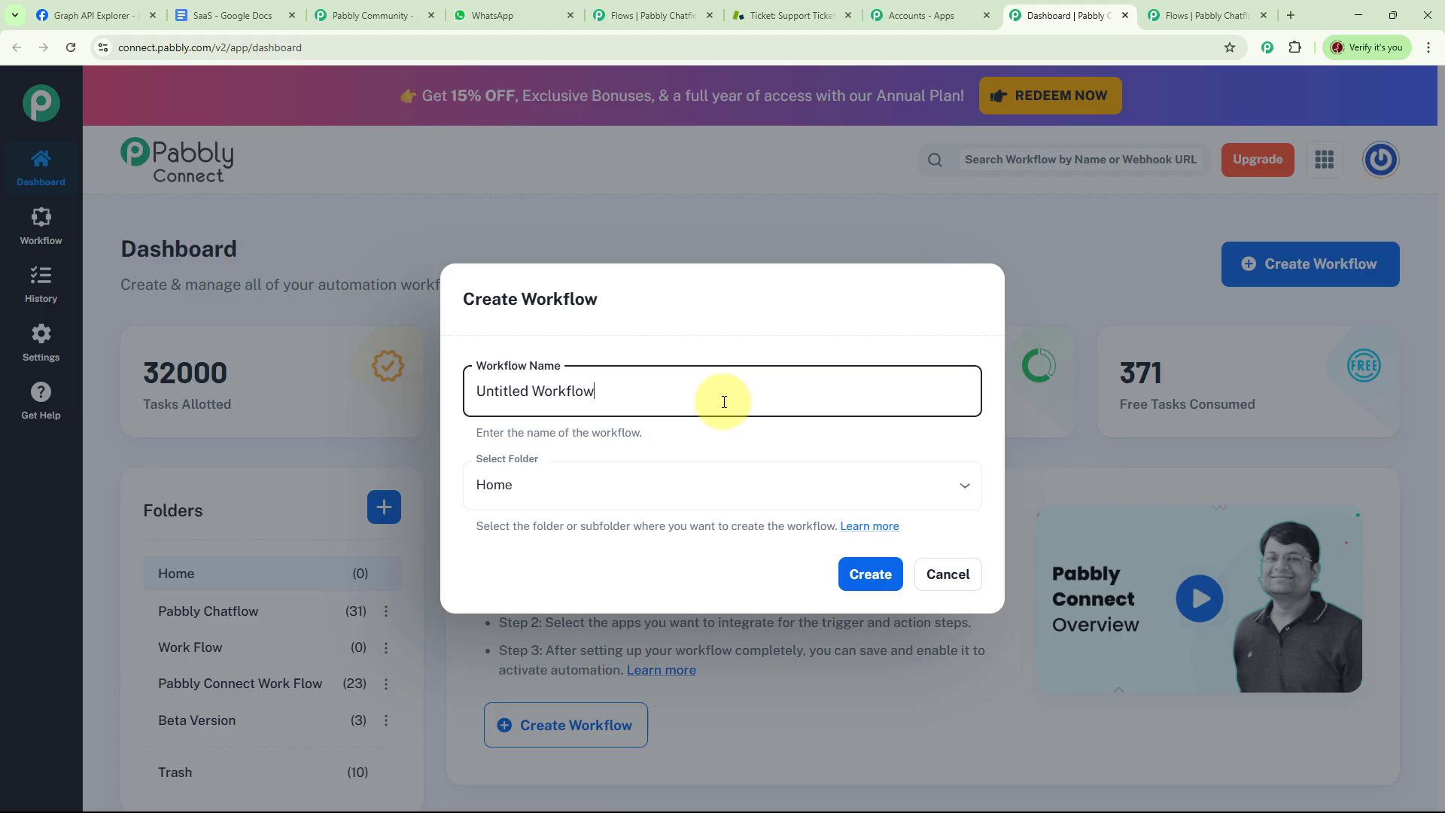
Name the workflow "Automate Support for Software Solutions" and create it in the Pabbly Chatflow folder.
{"action": "key", "text": "BackSpace"}
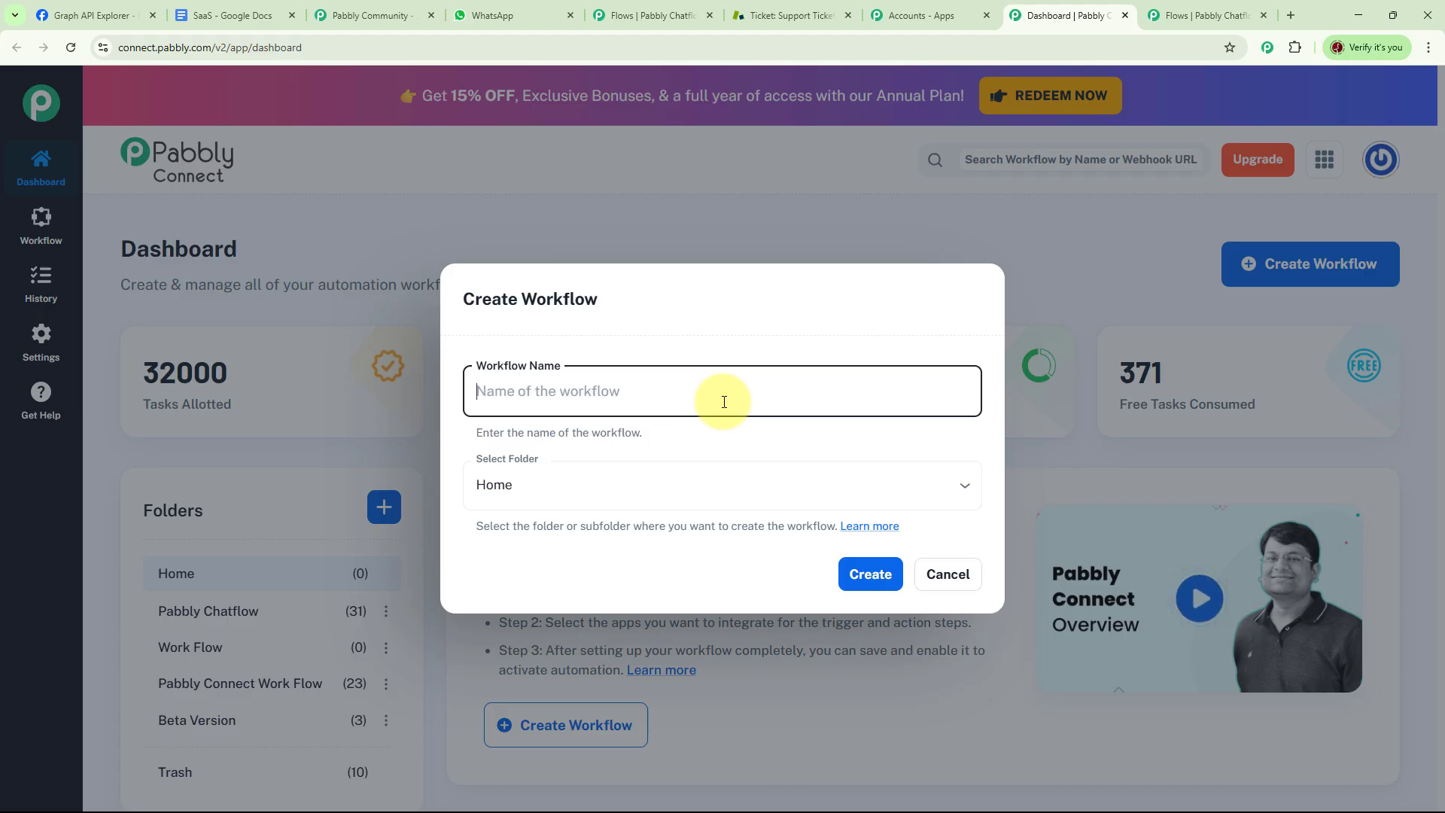
{"action": "type", "text": "Automate Support for Software Solutions"}
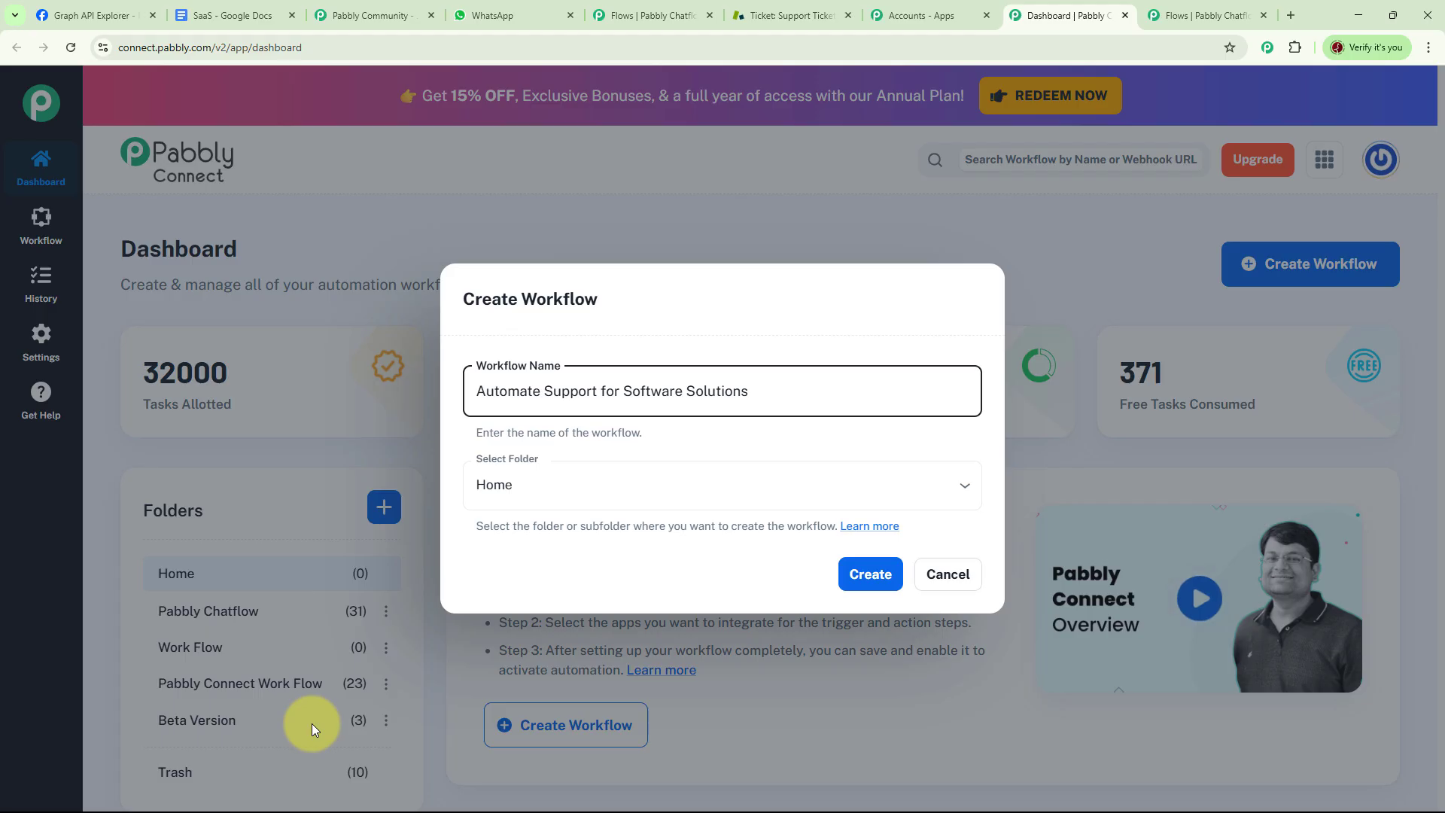
{"action": "left_click", "coordinate": [960, 490]}
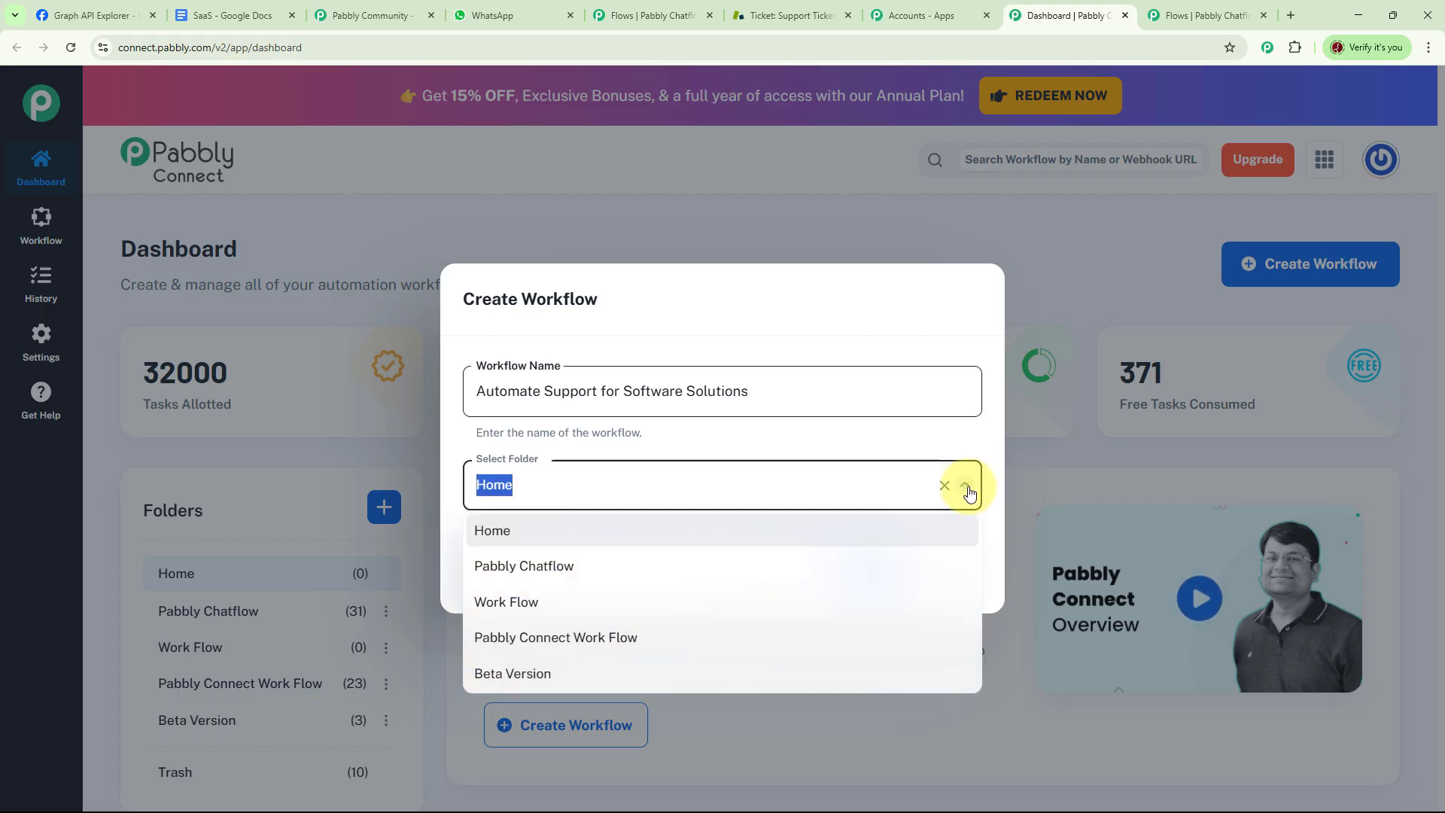
{"action": "left_click", "coordinate": [580, 568]}
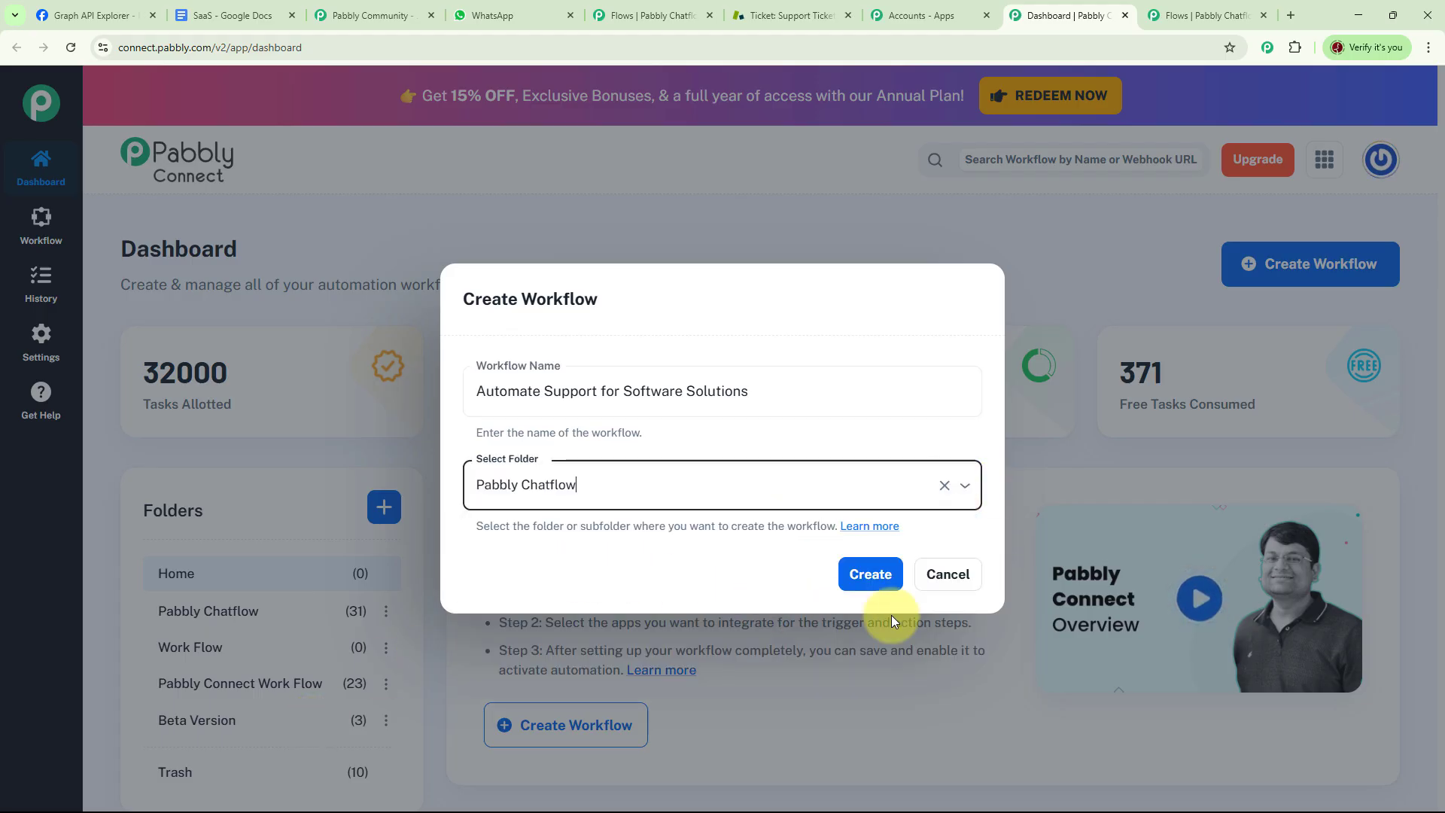
{"action": "left_click", "coordinate": [881, 581]}
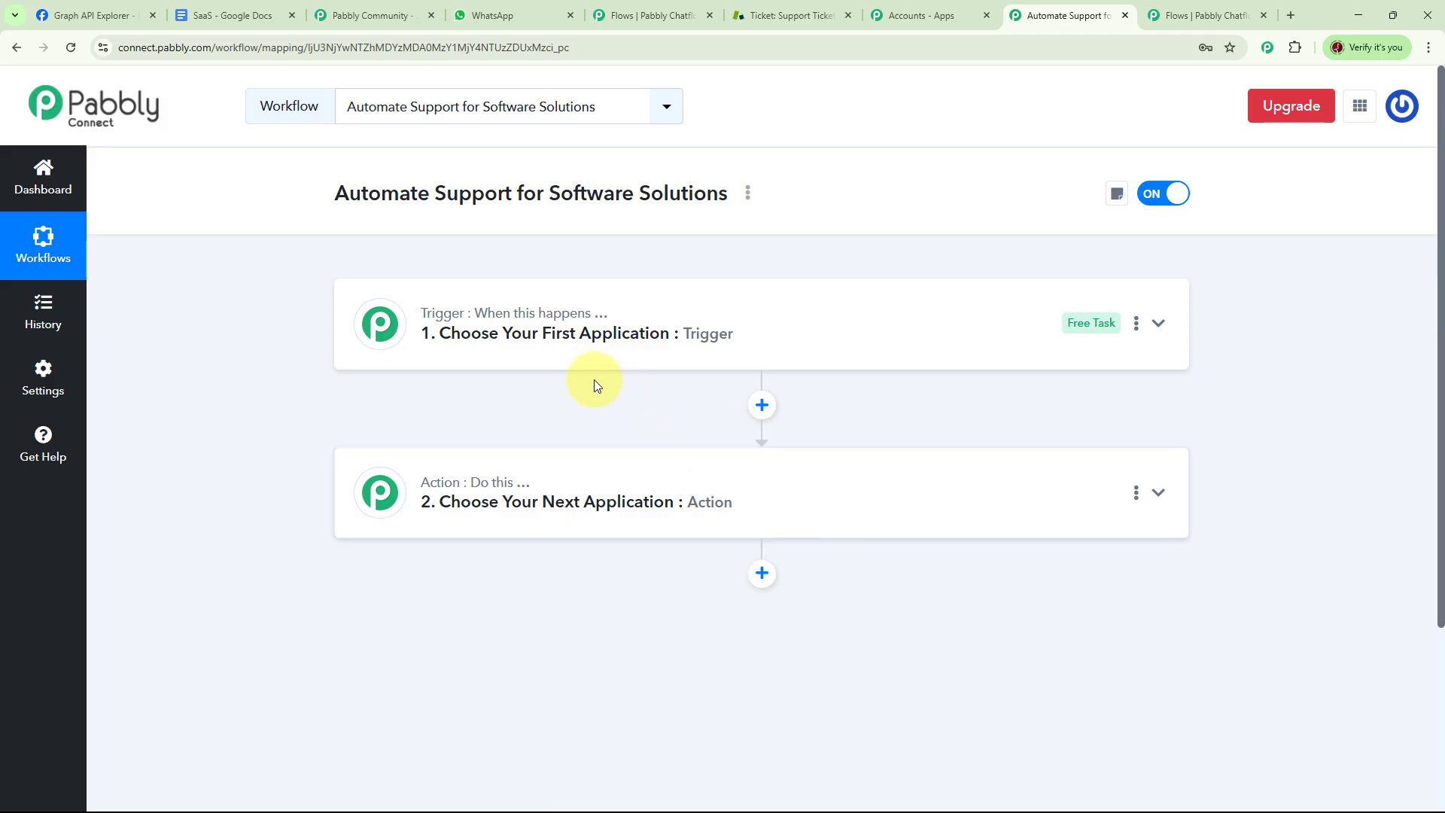
Set the workflow's trigger to Pabbly Chatflow with the event New Message Received, and copy its webhook URL.
{"action": "left_click", "coordinate": [530, 336]}
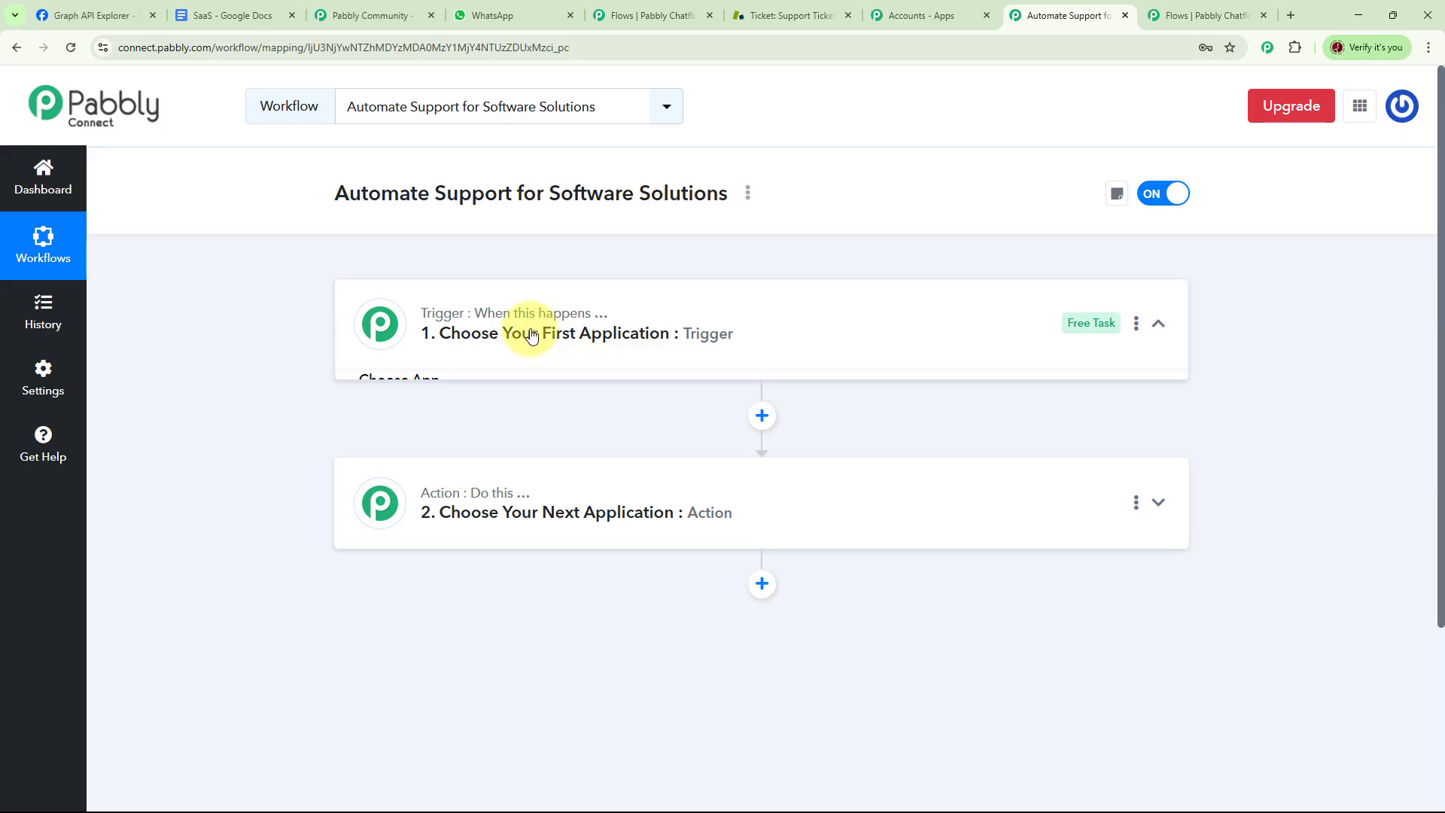
{"action": "left_click", "coordinate": [628, 435]}
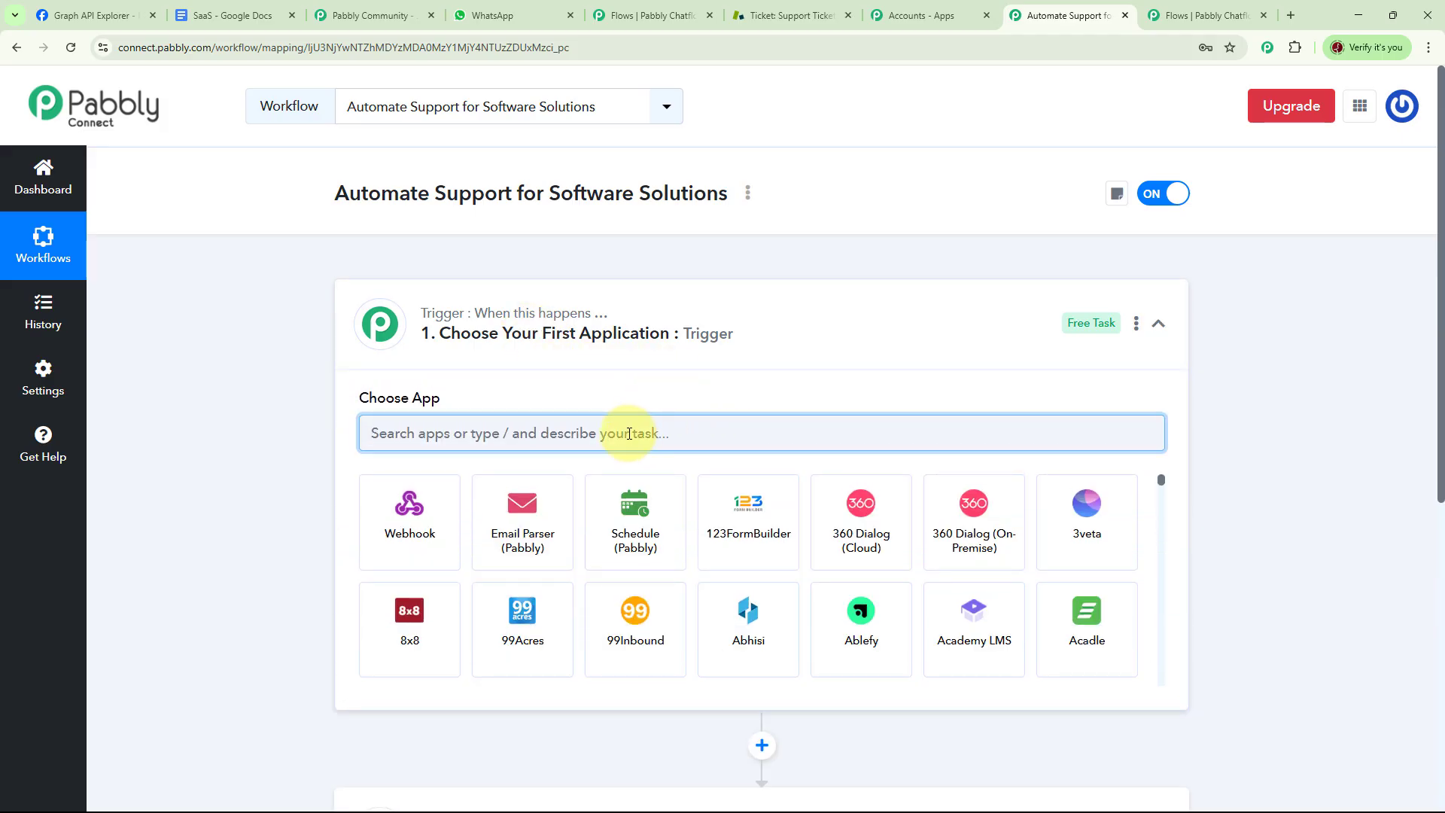
{"action": "type", "text": "pabbl"}
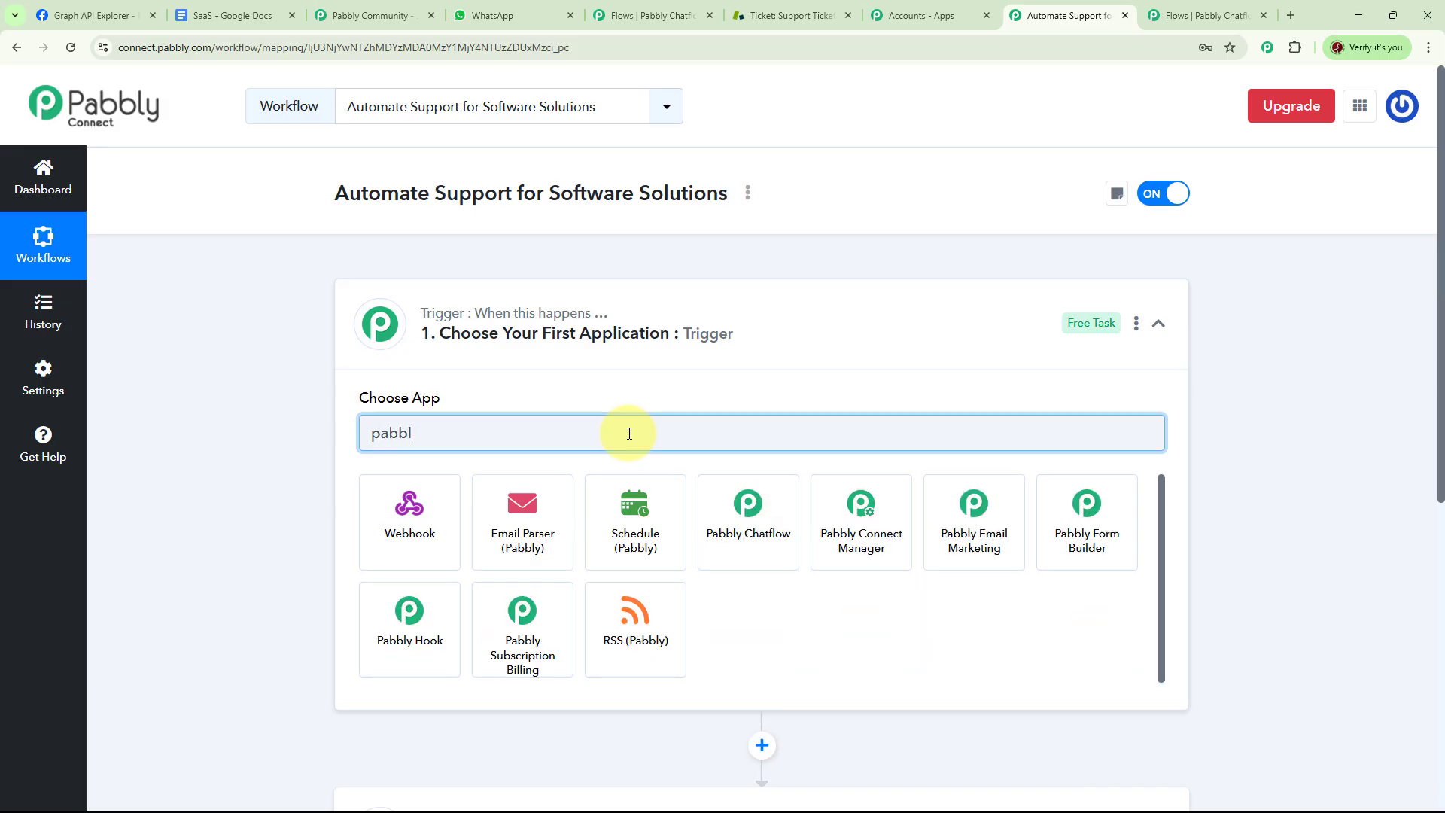
{"action": "left_click", "coordinate": [748, 519]}
{"action": "left_click", "coordinate": [1124, 511]}
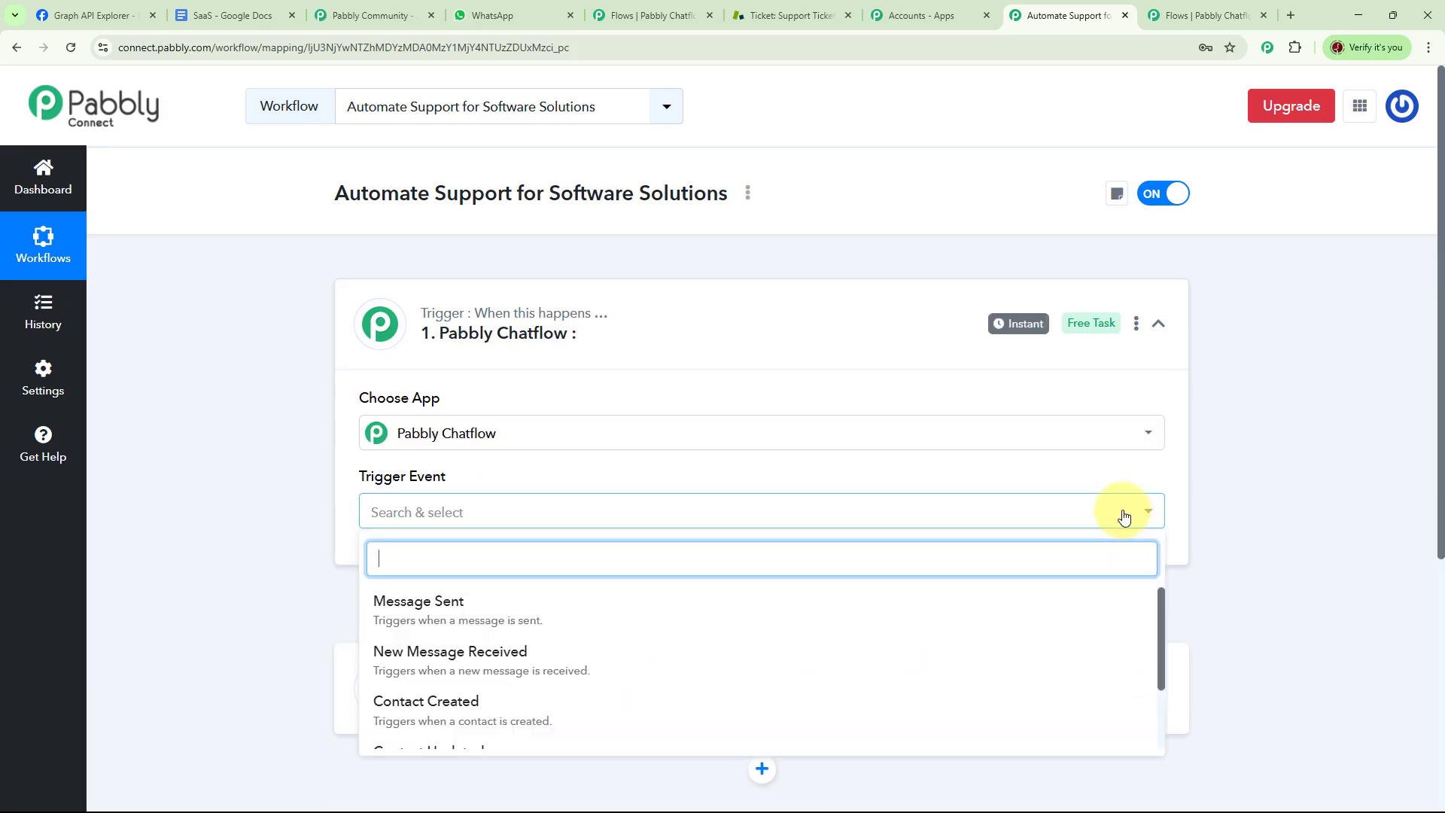
{"action": "left_click", "coordinate": [537, 664]}
{"action": "scroll", "coordinate": [1254, 494], "scroll_direction": "down", "scroll_amount": 2}
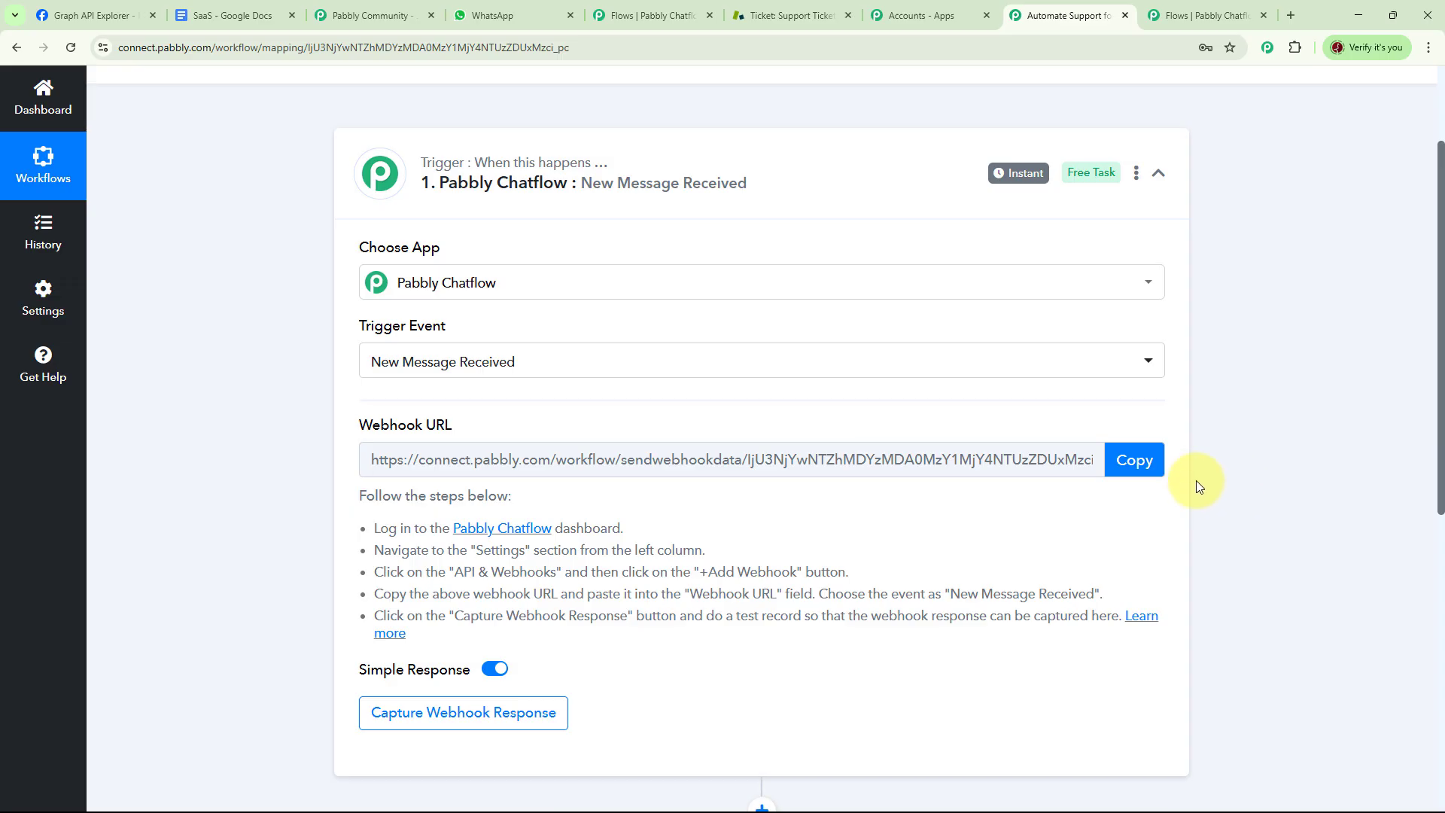
{"action": "left_click", "coordinate": [1123, 465]}
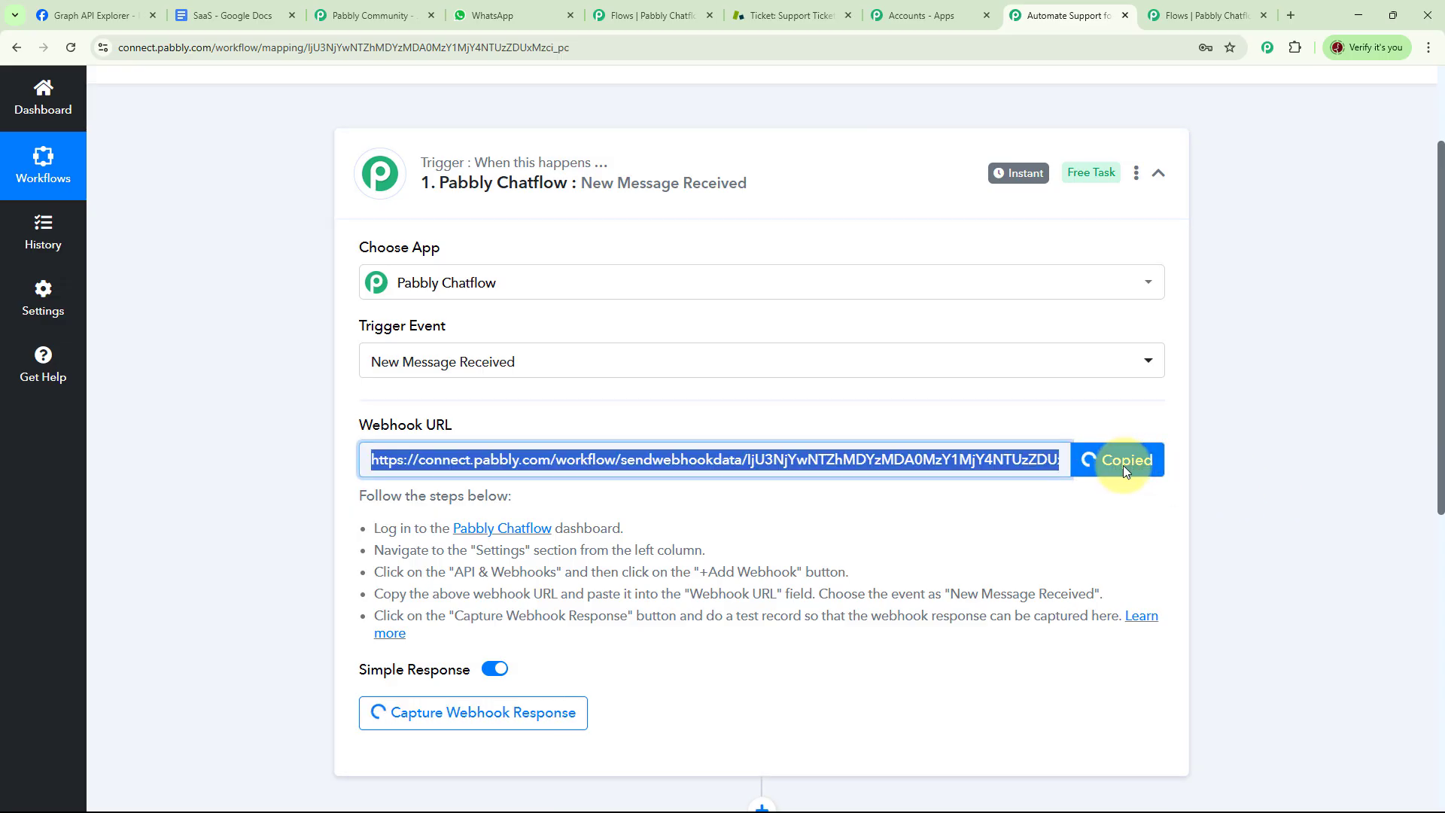
Switch to the Pabbly Chatflow flow and configure its API Request action with the copied webhook URL and the POST method.
{"action": "left_click", "coordinate": [1188, 20]}
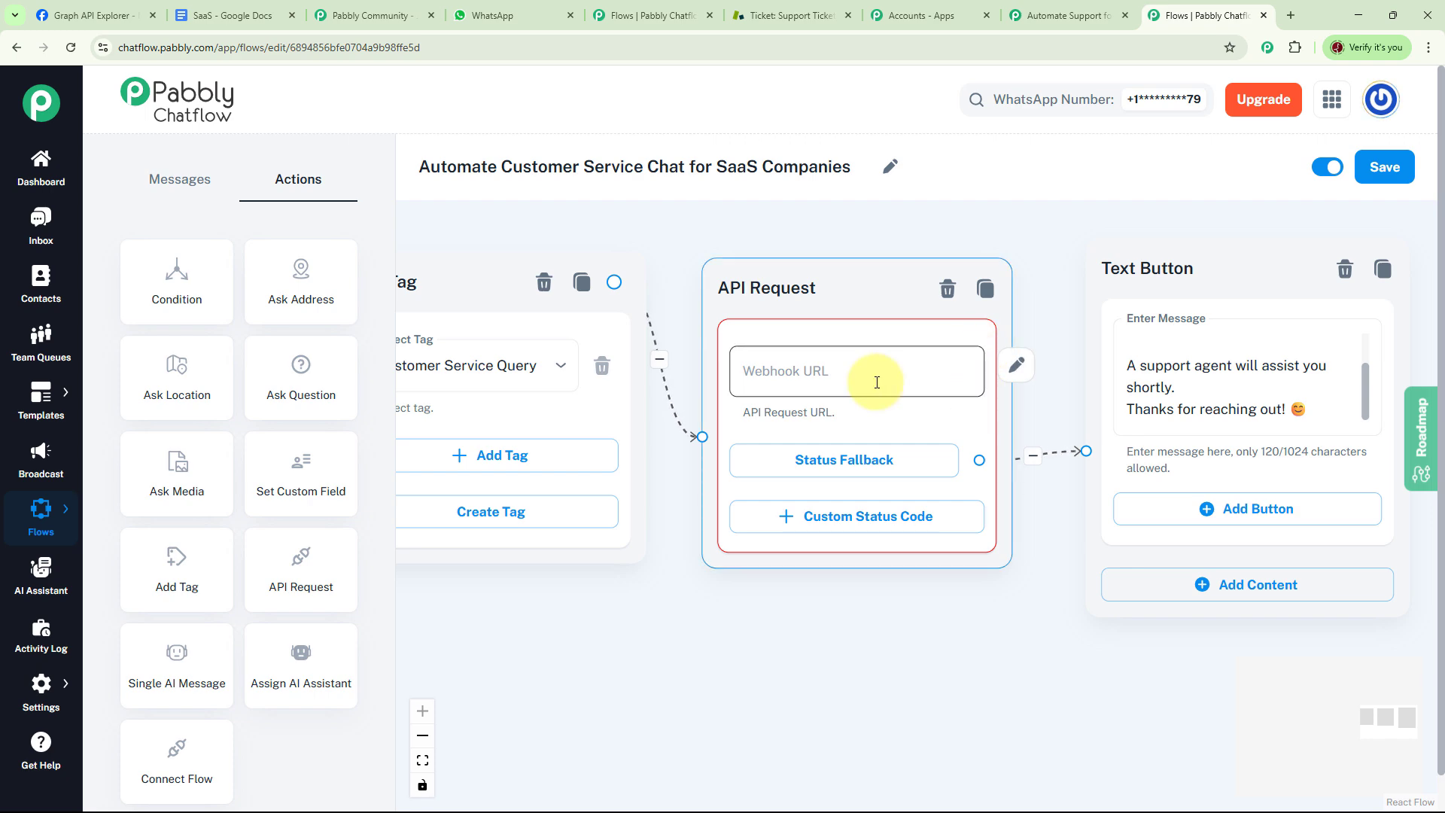
{"action": "left_click", "coordinate": [1016, 374]}
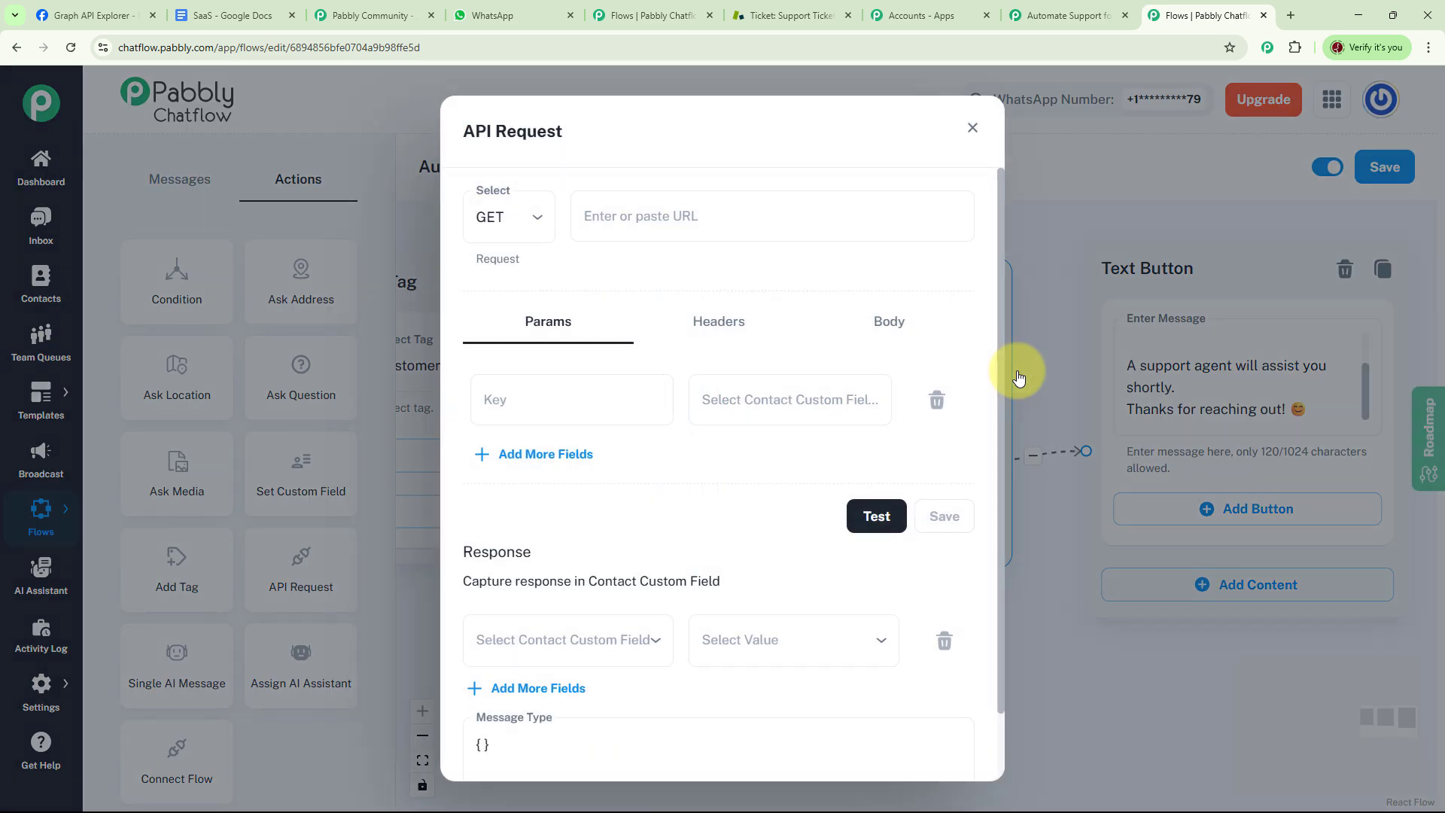
{"action": "left_click", "coordinate": [676, 217]}
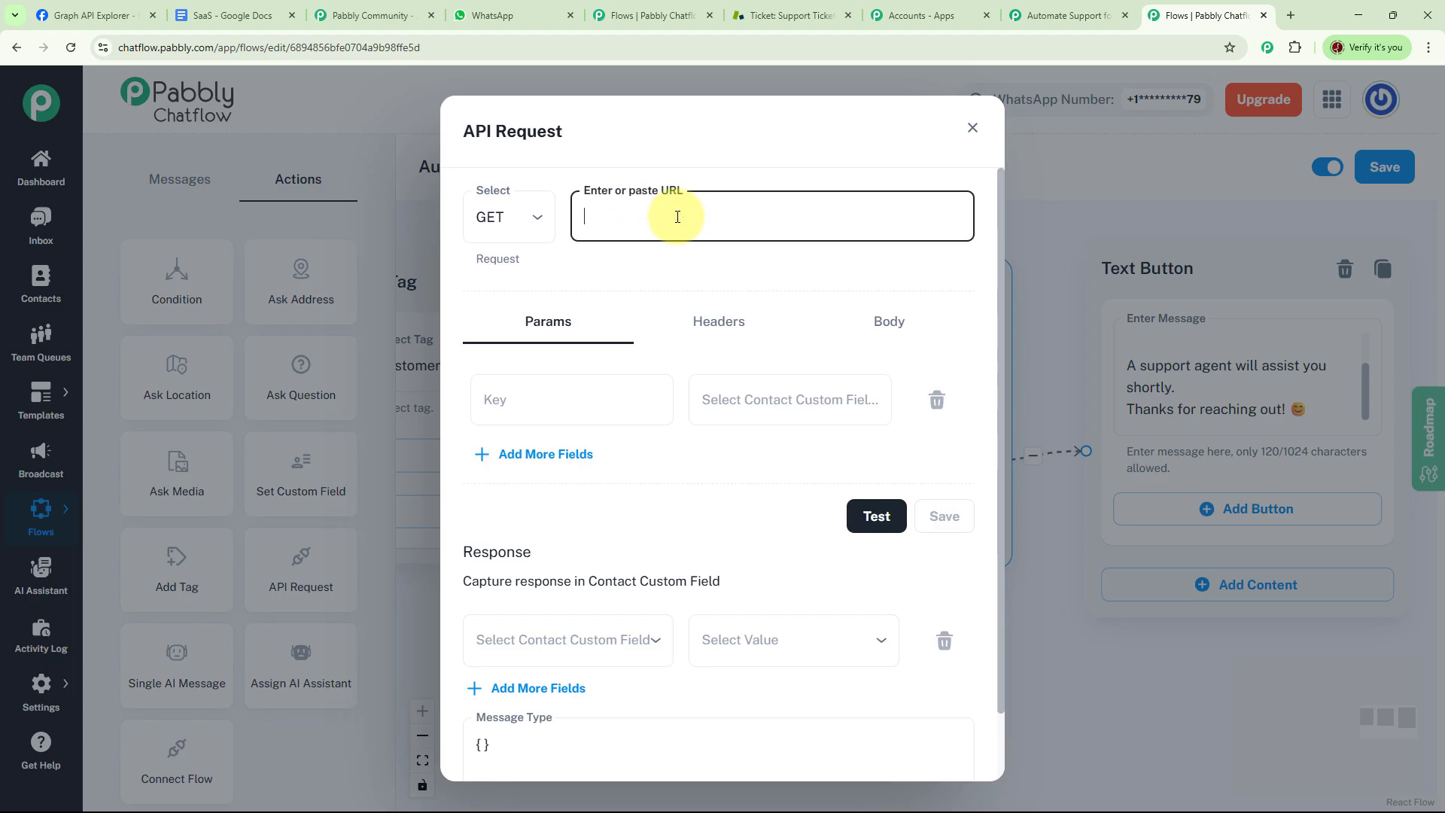
{"action": "key", "text": "ctrl+v"}
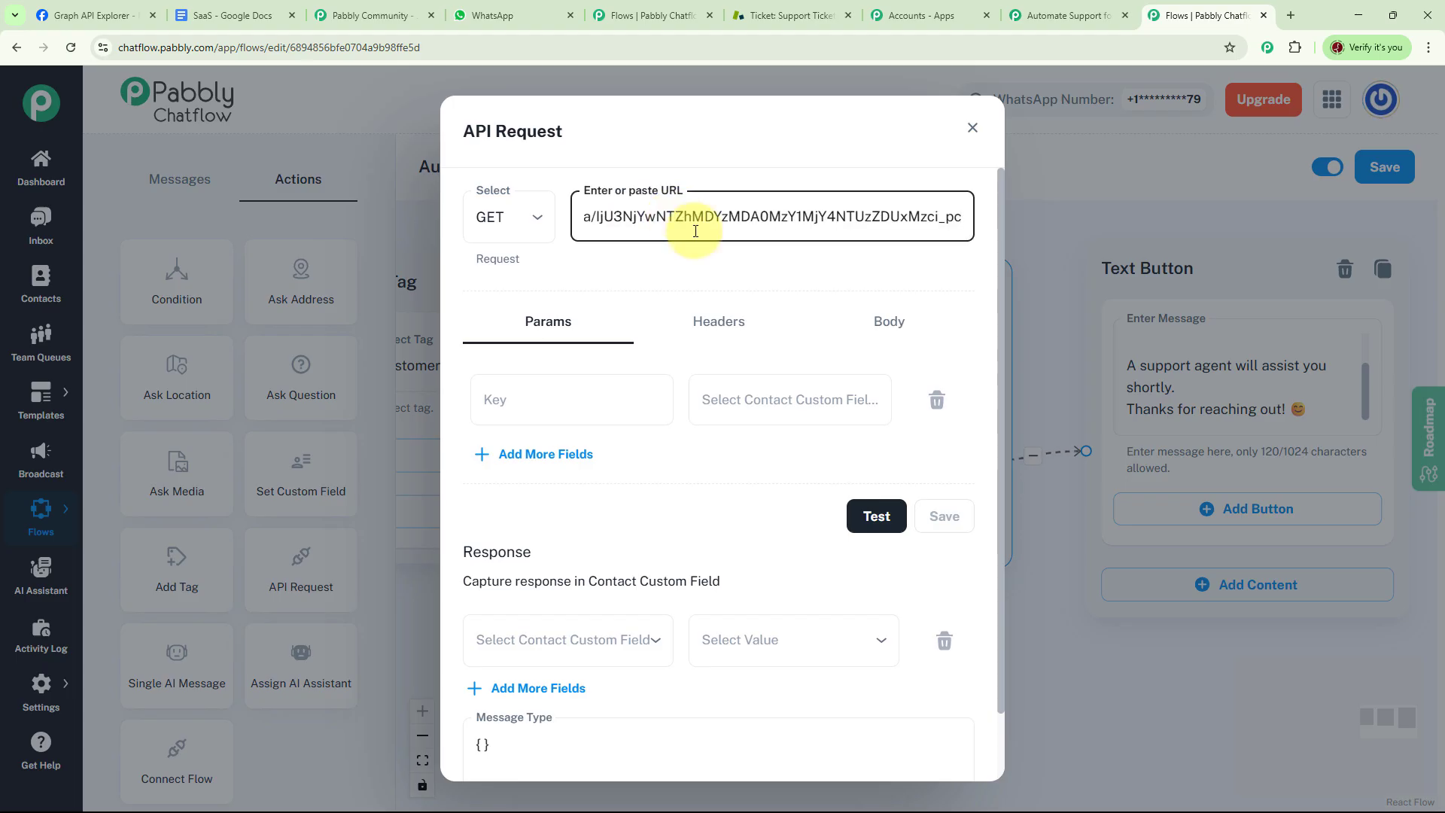
{"action": "left_click", "coordinate": [541, 224]}
{"action": "left_click", "coordinate": [498, 300]}
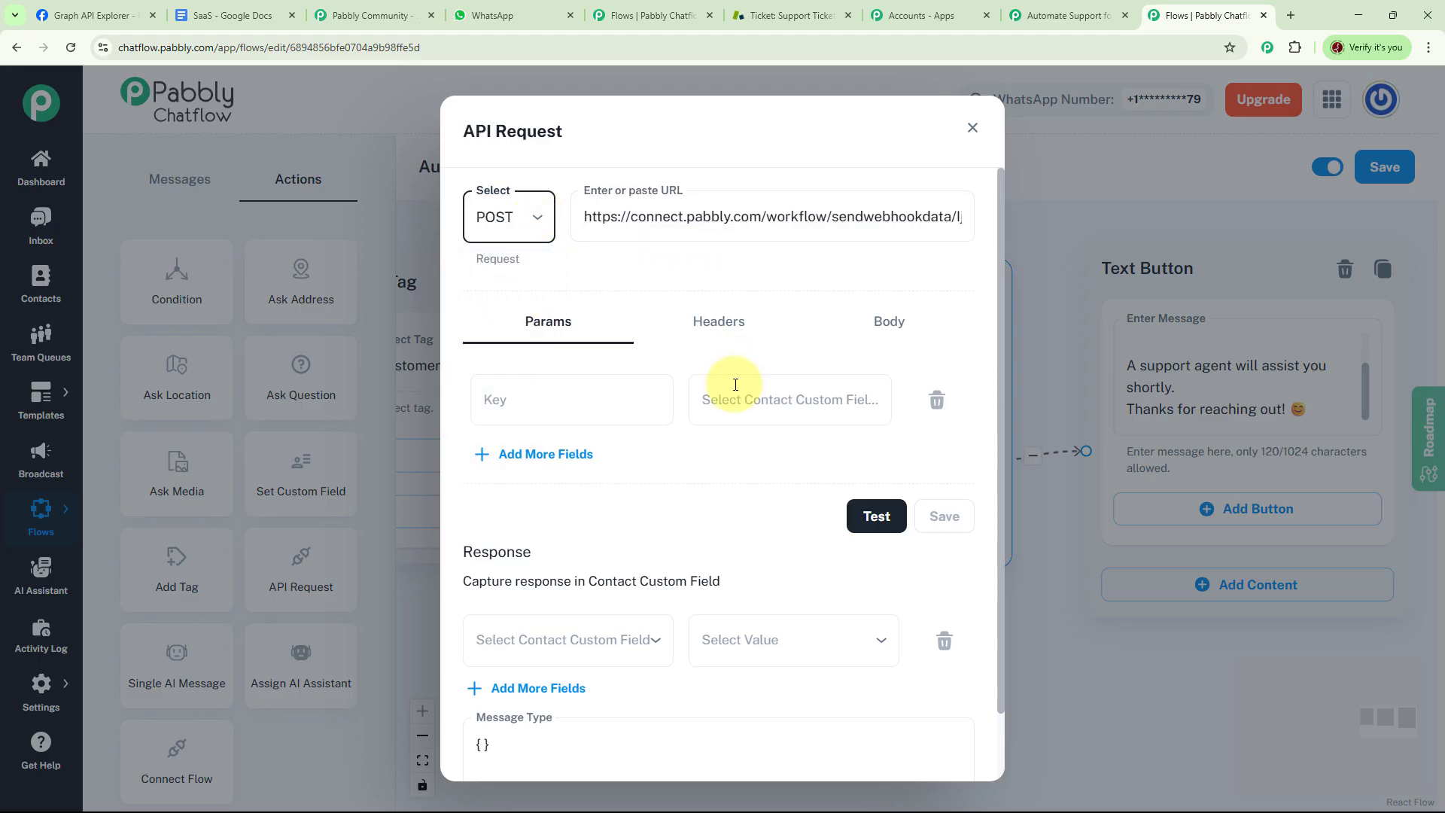
Set three parameter values for the API request to the custom fields $UserQuery, $CustomerName and $Emailaddress.
{"action": "left_click", "coordinate": [814, 404]}
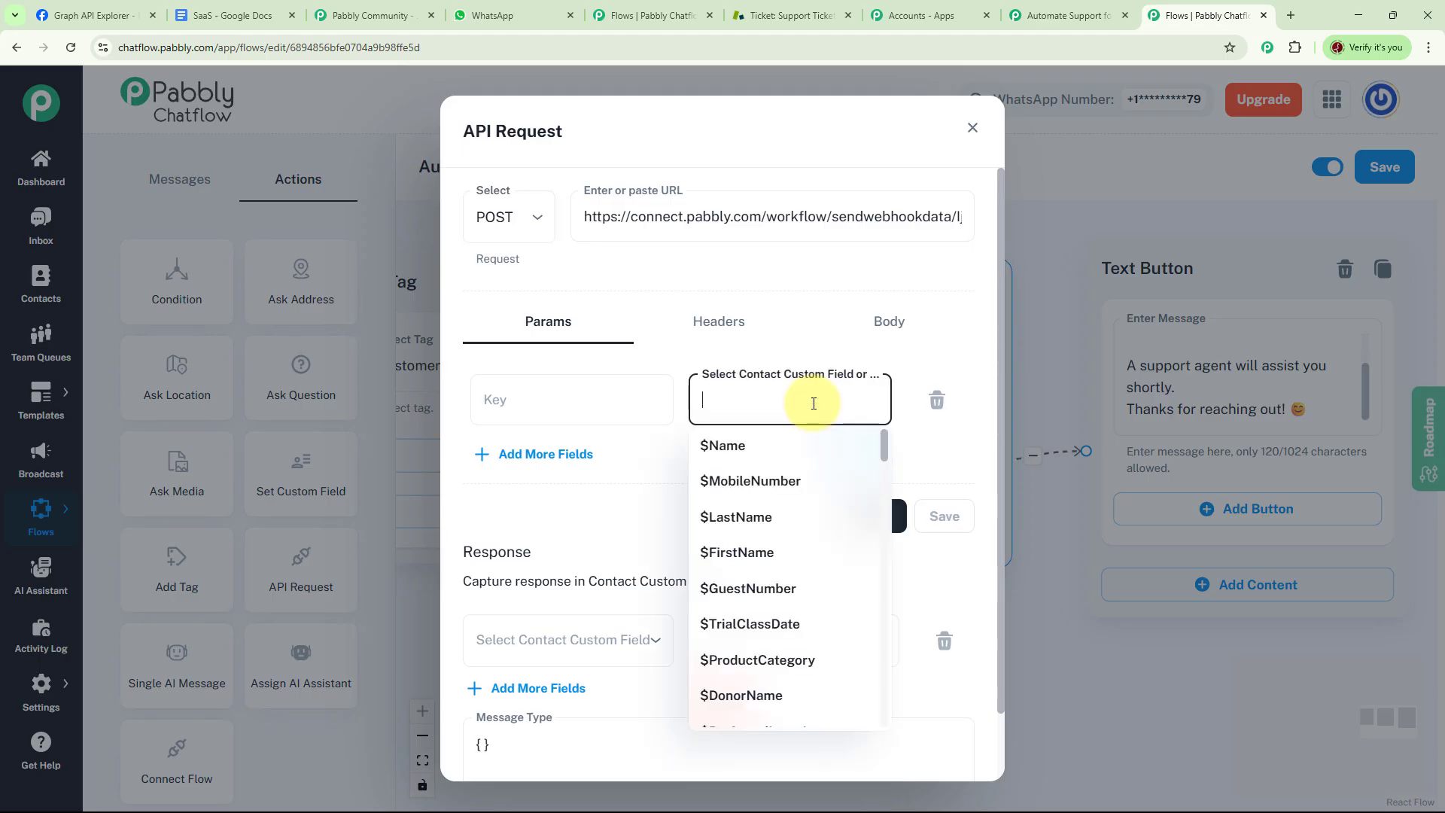
{"action": "type", "text": "user"}
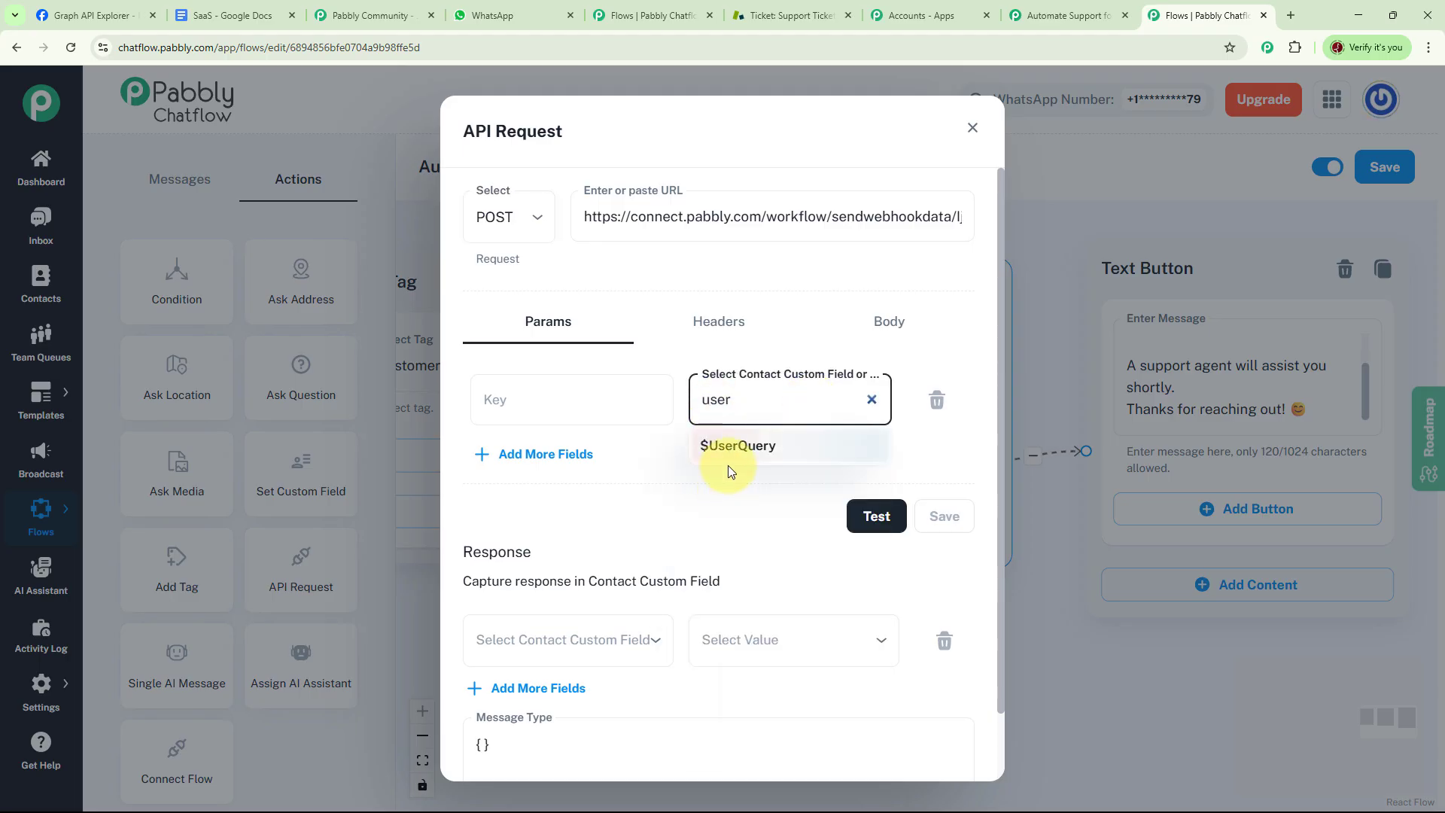
{"action": "left_click", "coordinate": [732, 451]}
{"action": "left_click", "coordinate": [546, 454]}
{"action": "left_click", "coordinate": [805, 474]}
{"action": "type", "text": "cus"}
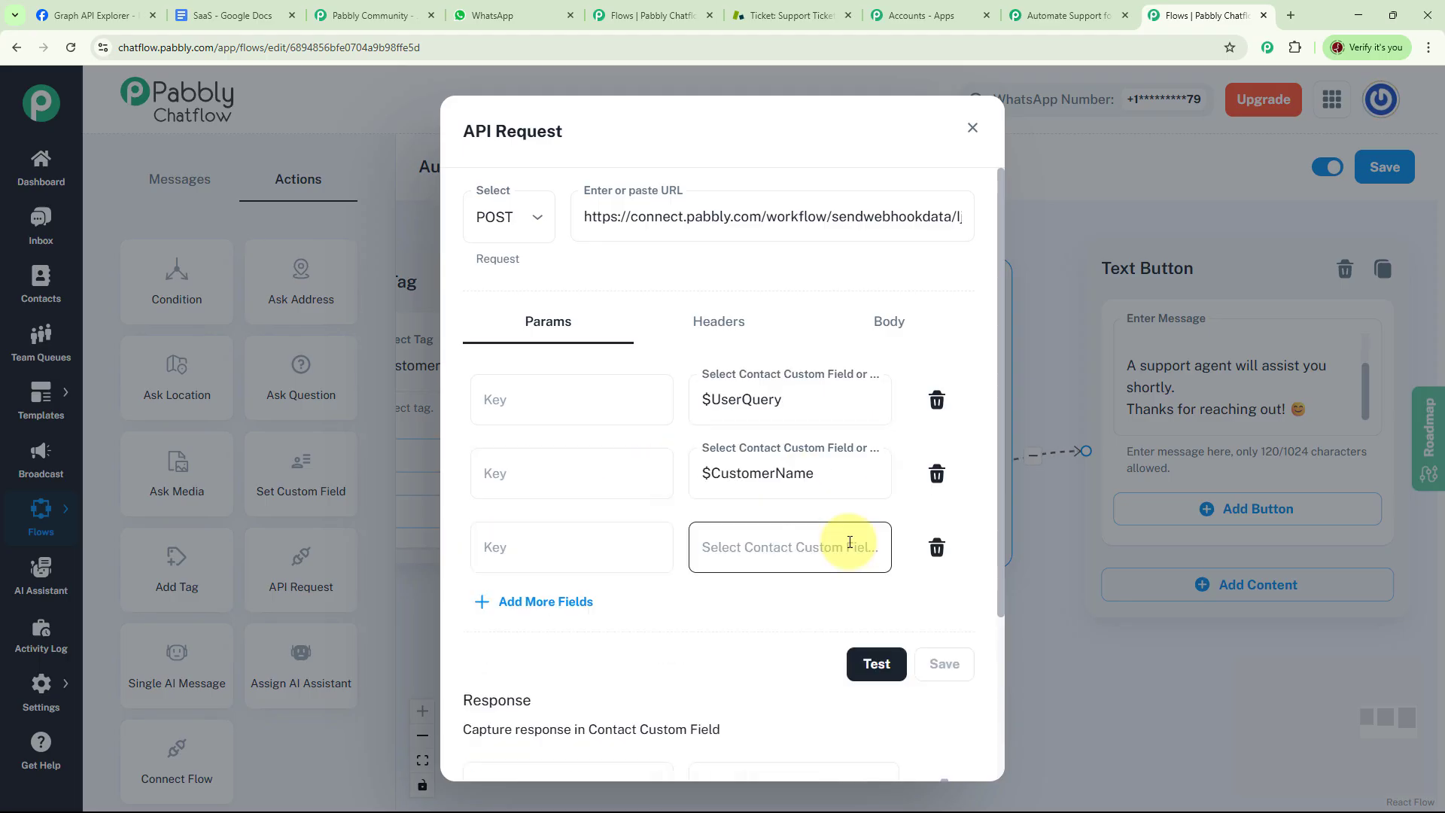
{"action": "left_click", "coordinate": [849, 542]}
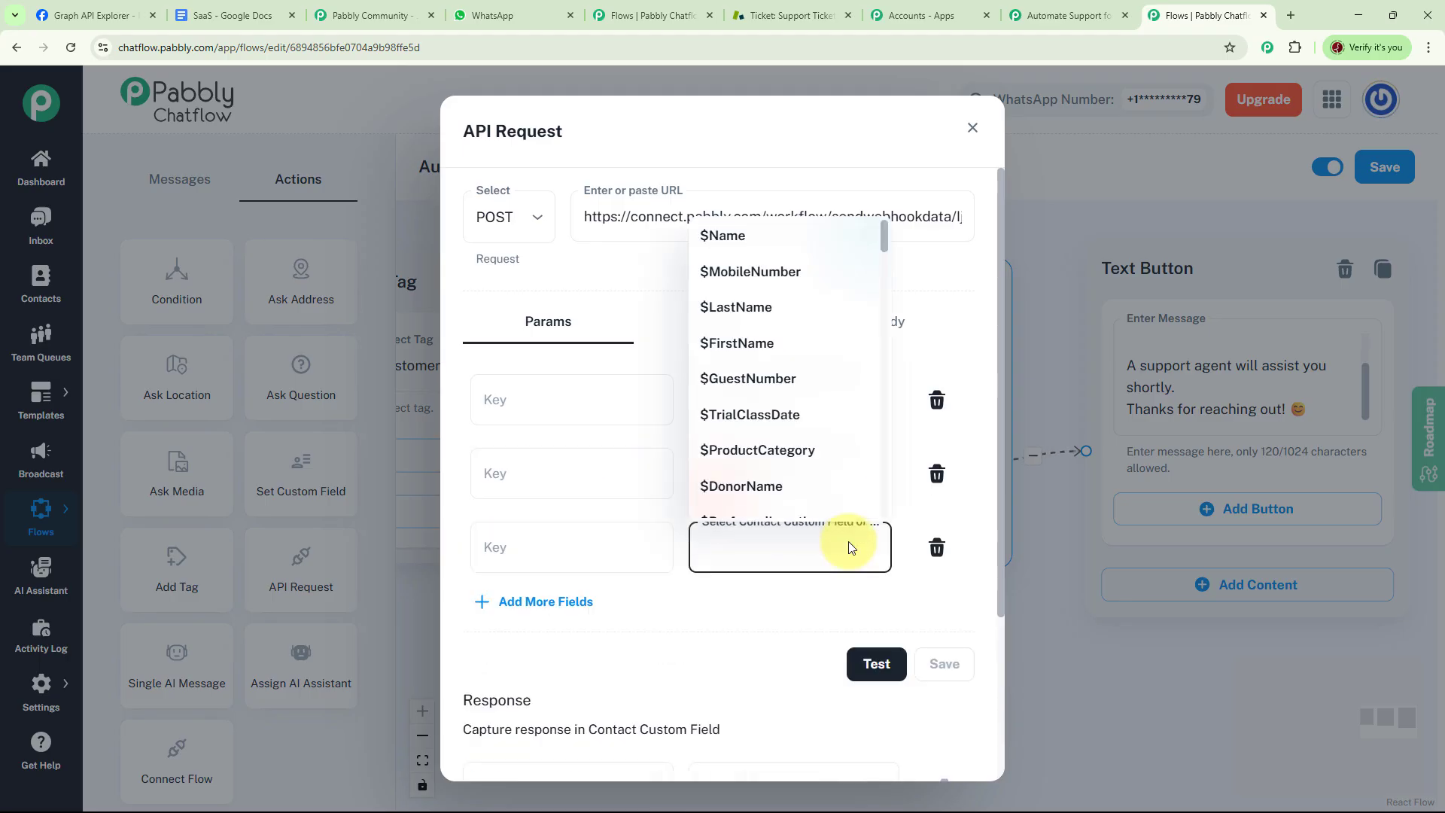
{"action": "type", "text": "ess"}
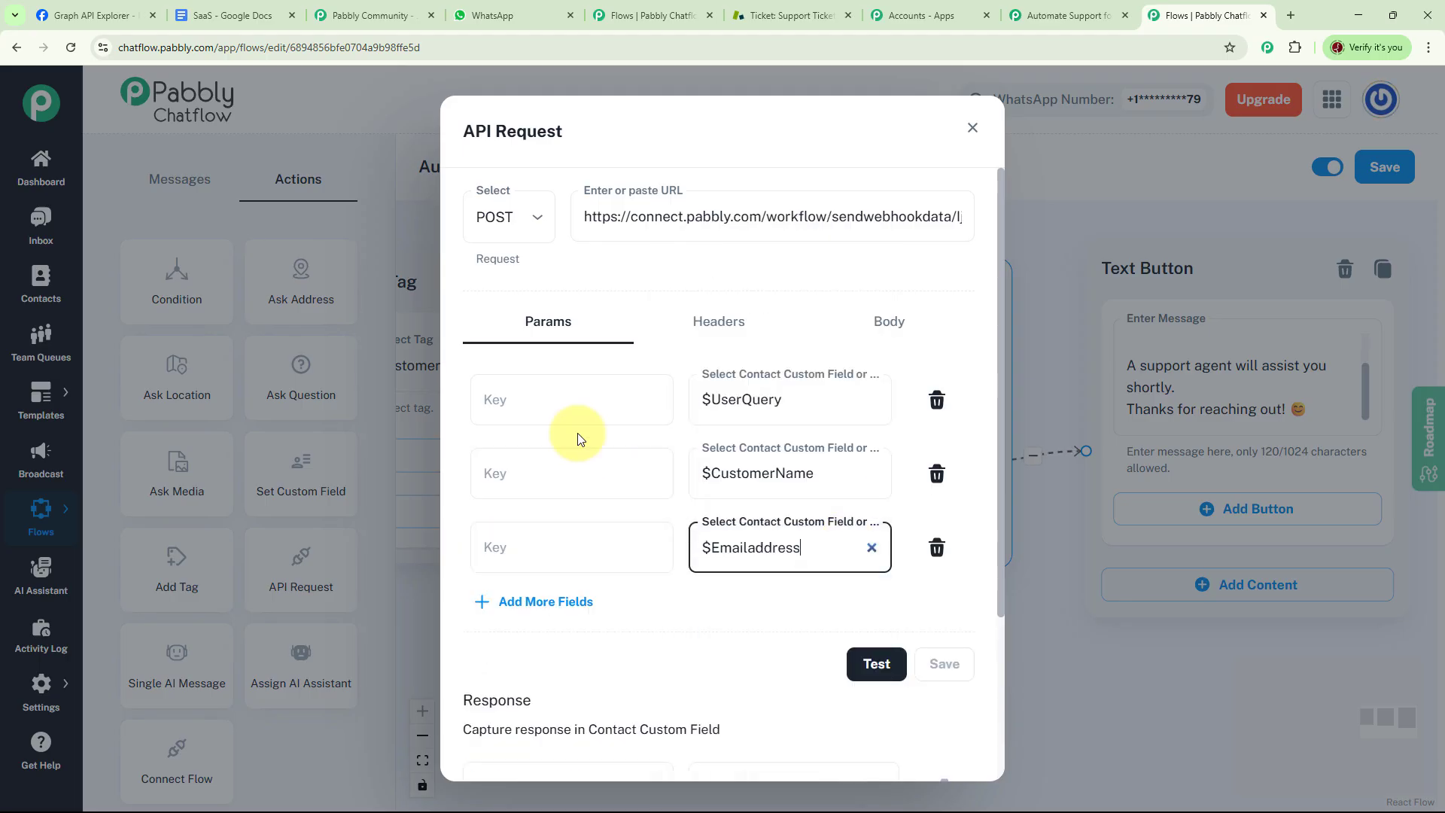
Name the parameter keys User Query, Customer Name and Emailaddress to match their values, and test and save the API request.
{"action": "left_click", "coordinate": [538, 570]}
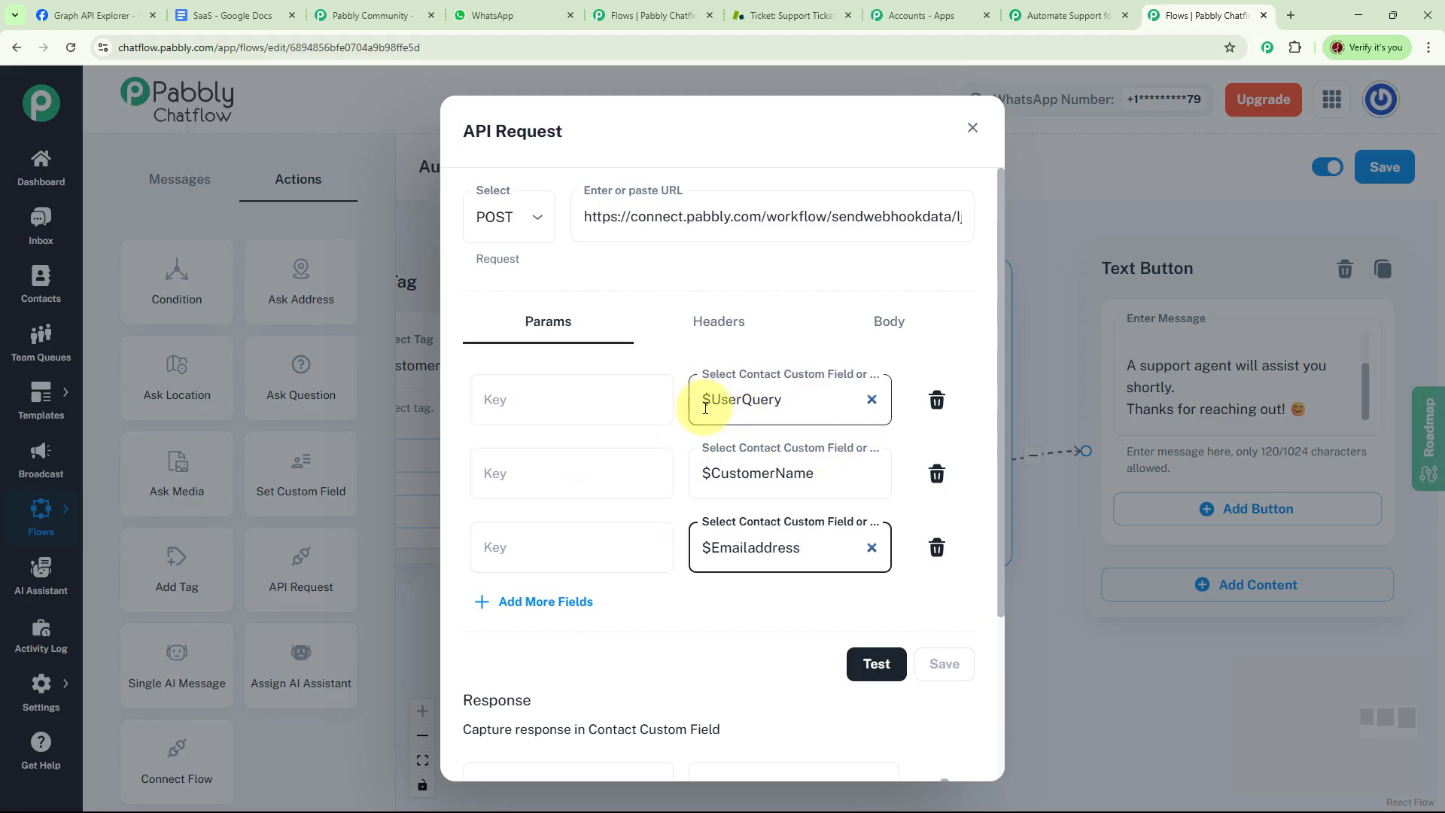
{"action": "left_click", "coordinate": [586, 406]}
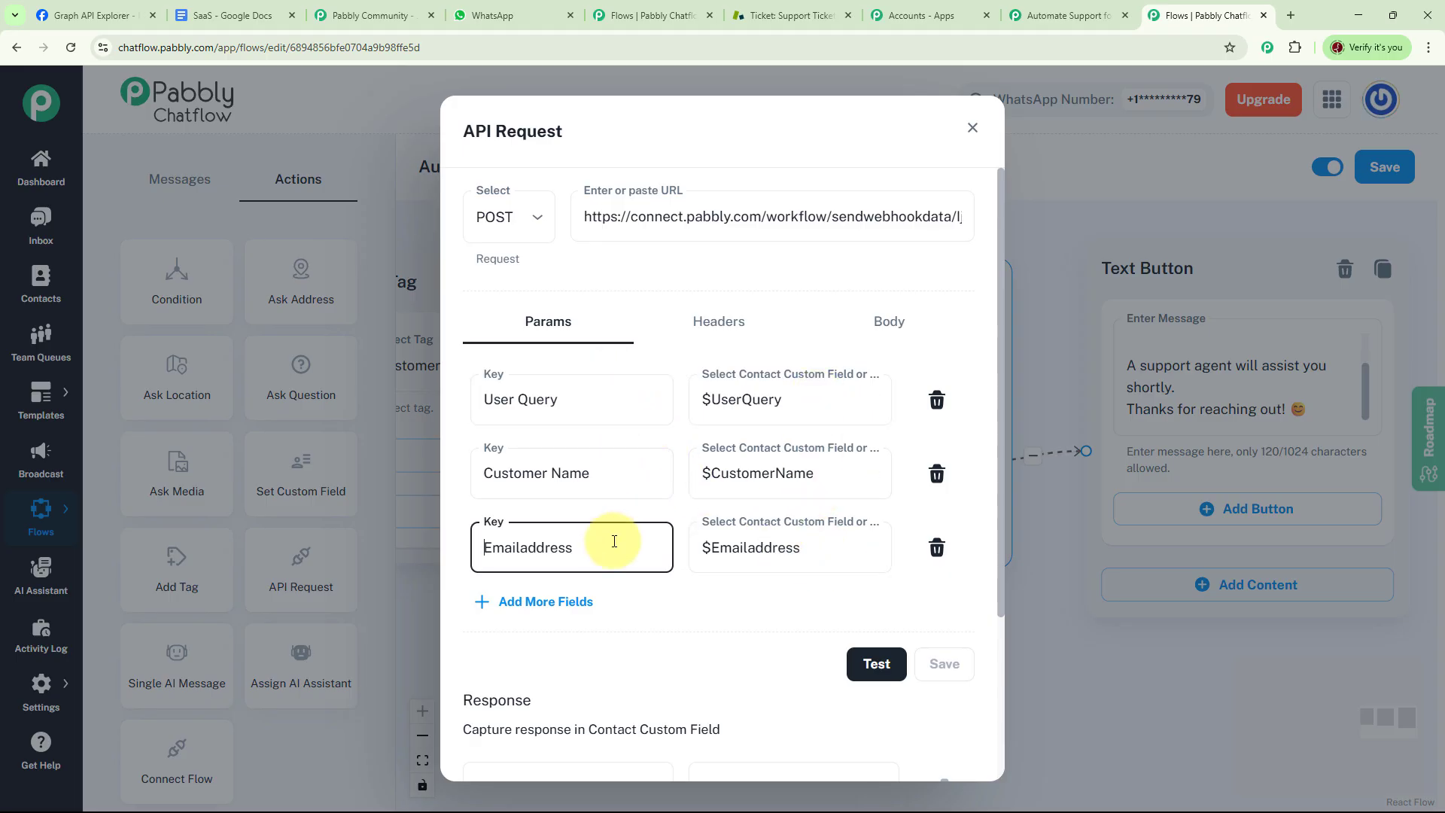
{"action": "left_click", "coordinate": [866, 665]}
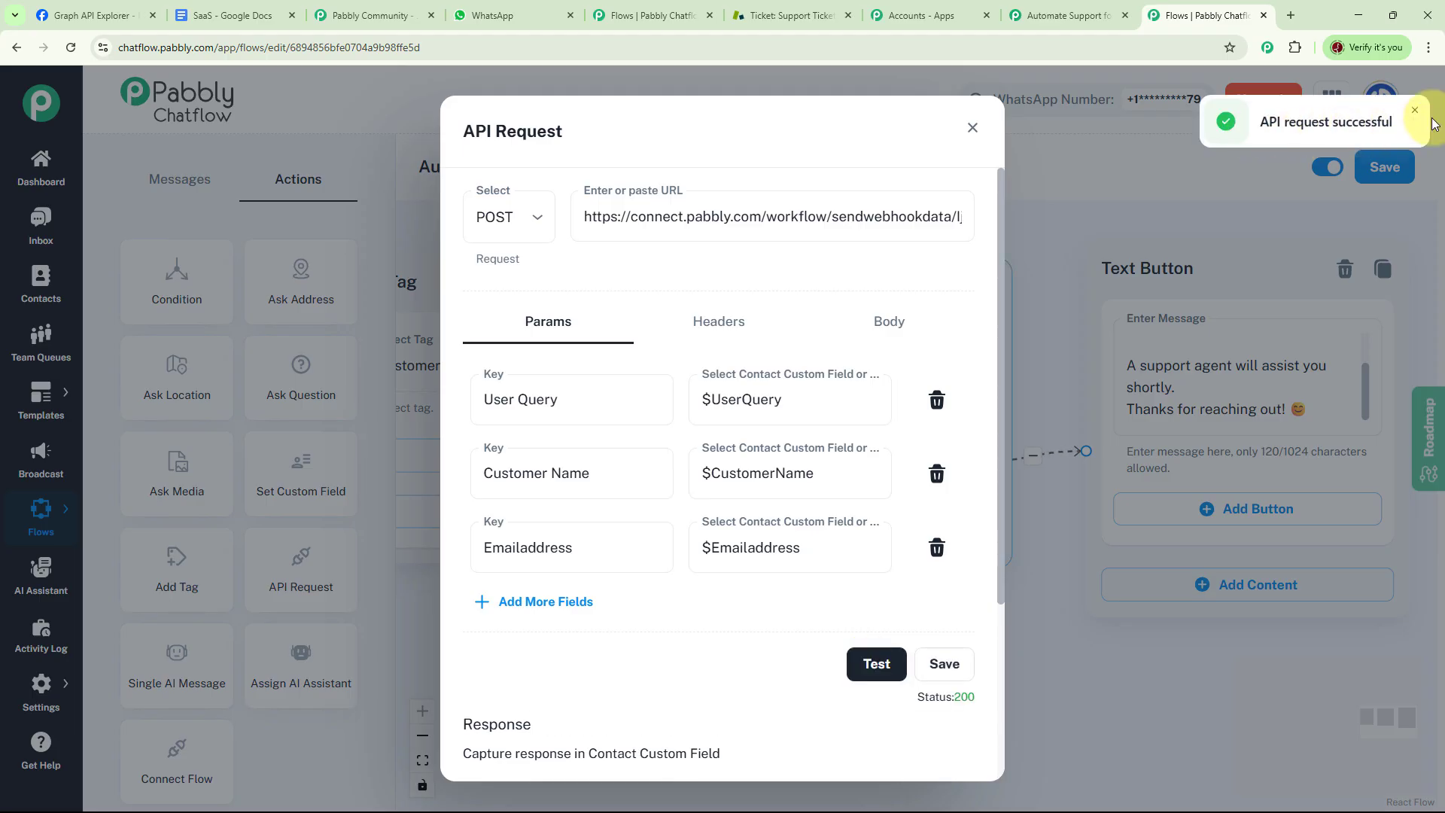
{"action": "left_click", "coordinate": [1413, 114]}
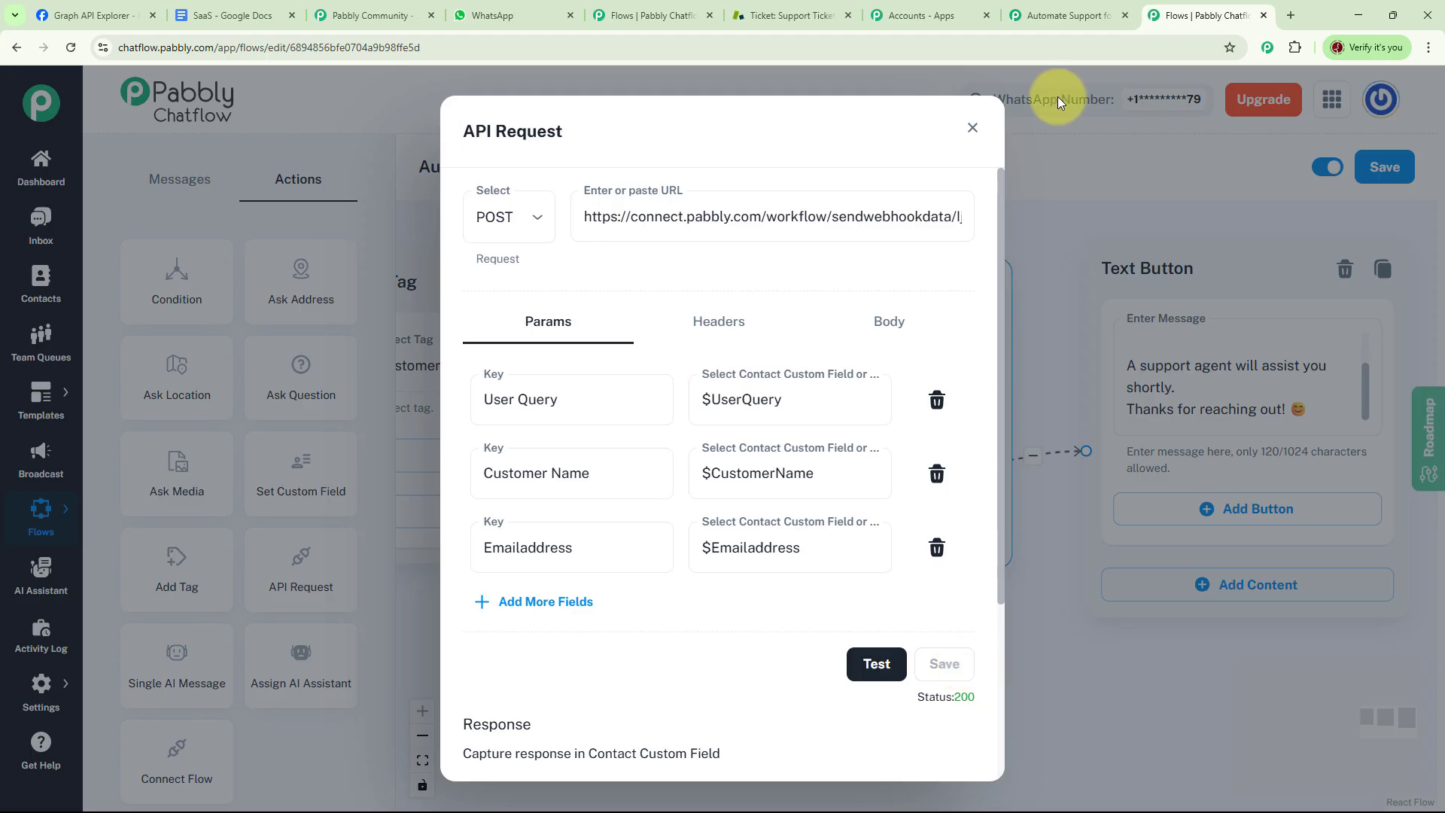
Check the captured webhook response in Pabbly Connect and set the workflow's action step to Zendesk with the event Create Ticket.
{"action": "left_click", "coordinate": [1067, 15]}
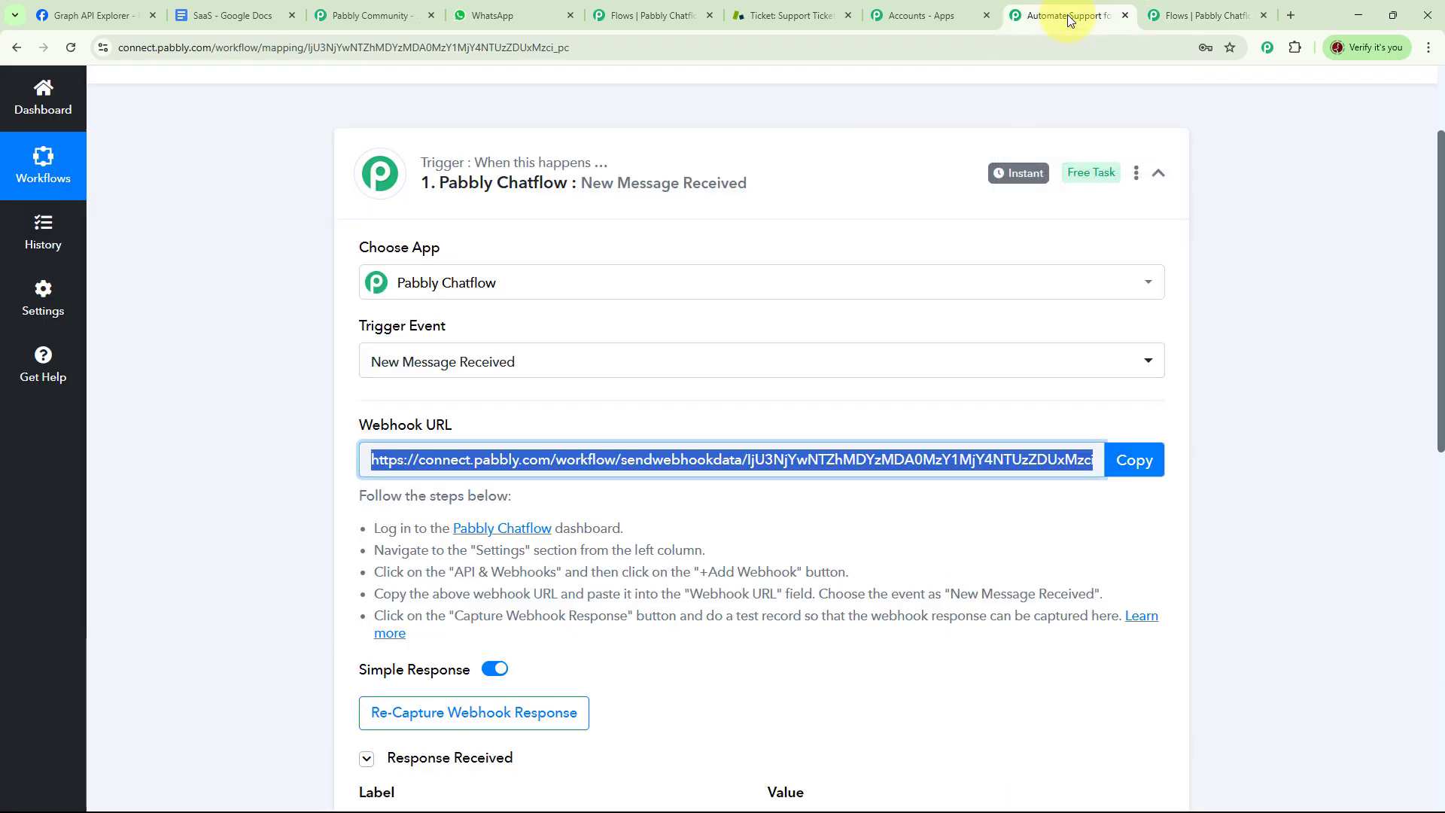
{"action": "scroll", "coordinate": [534, 499], "scroll_direction": "down", "scroll_amount": 5}
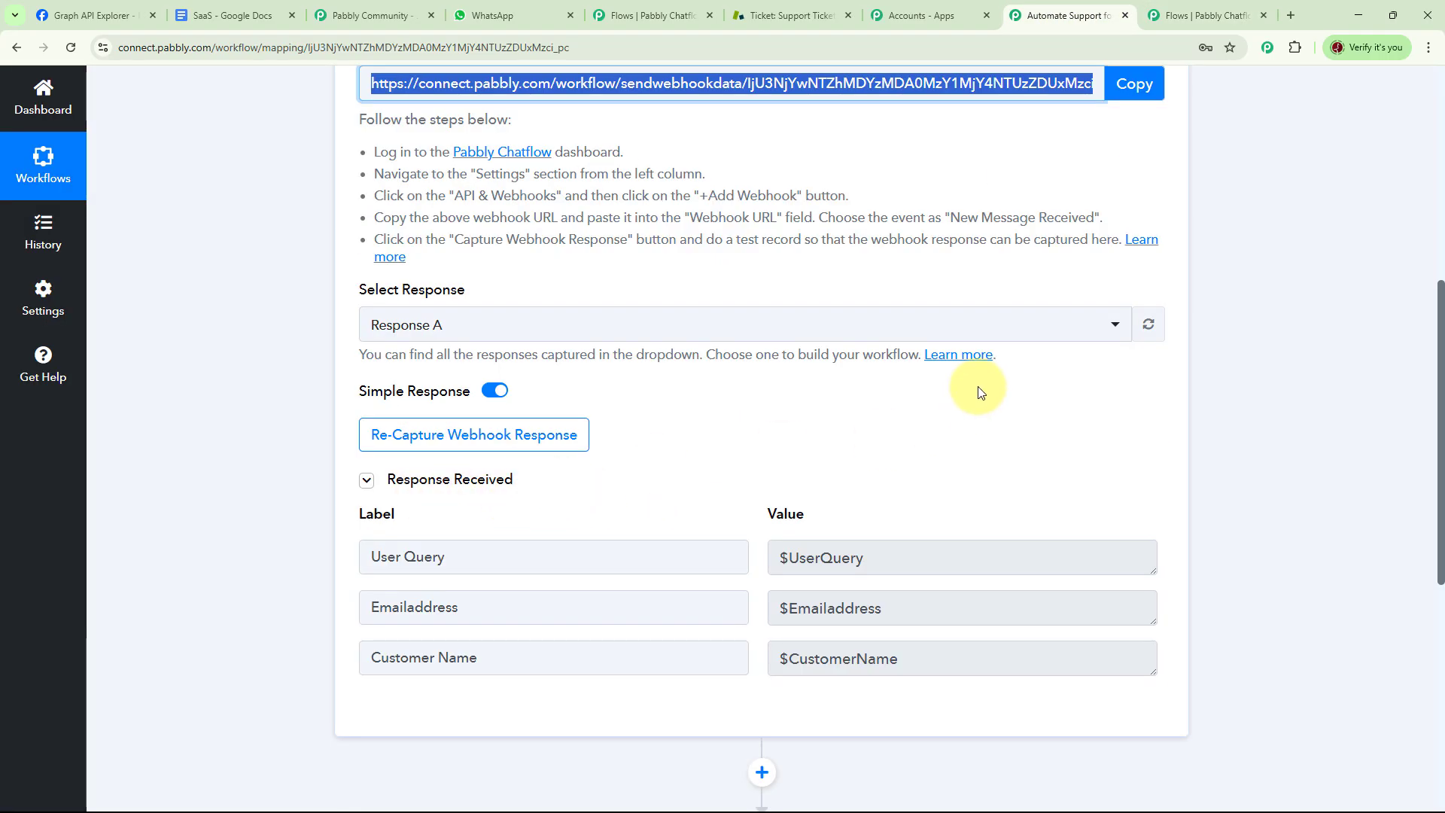
{"action": "scroll", "coordinate": [980, 380], "scroll_direction": "up", "scroll_amount": 3}
{"action": "scroll", "coordinate": [982, 368], "scroll_direction": "down", "scroll_amount": 2}
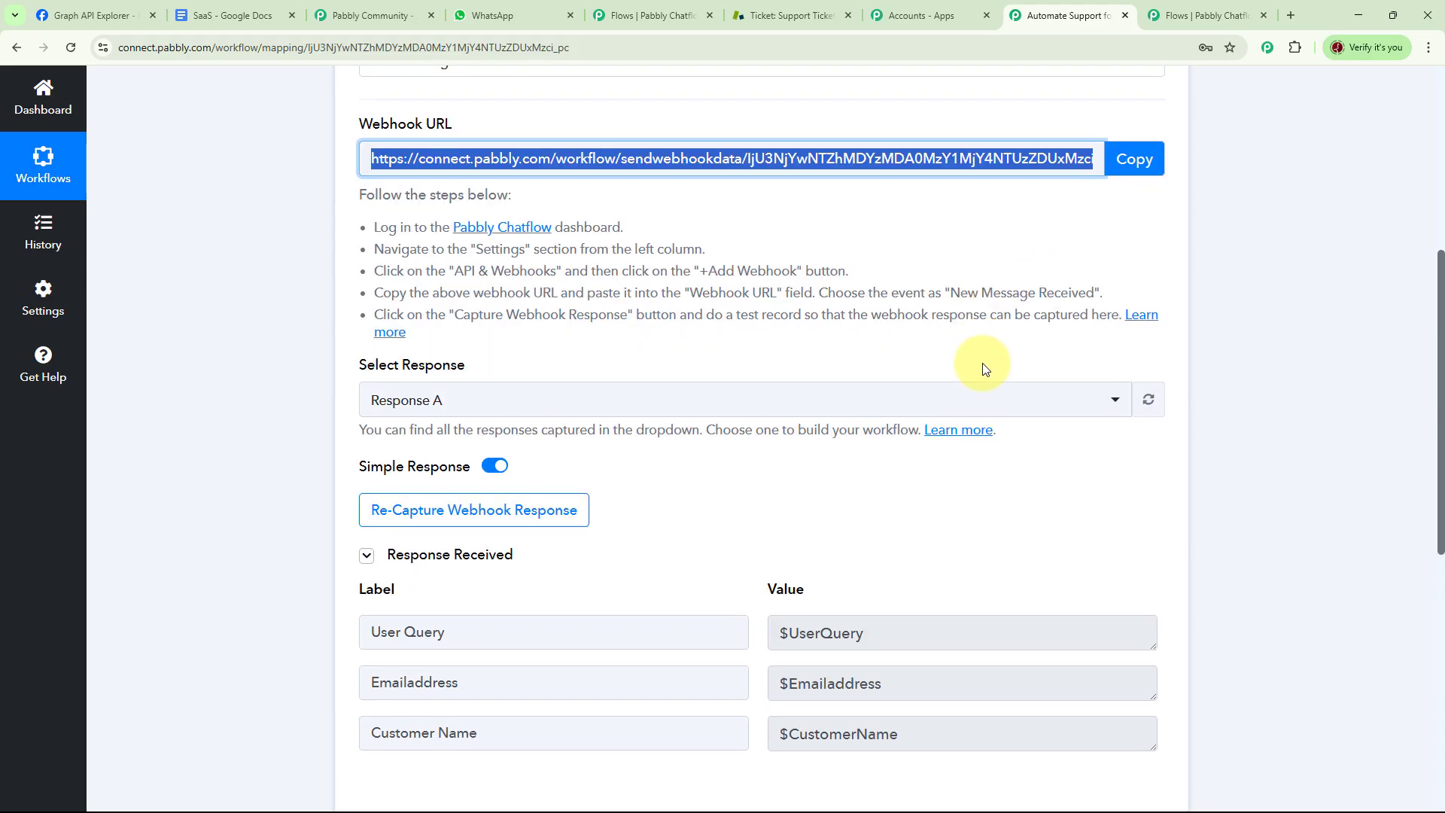
{"action": "scroll", "coordinate": [978, 373], "scroll_direction": "down", "scroll_amount": 3}
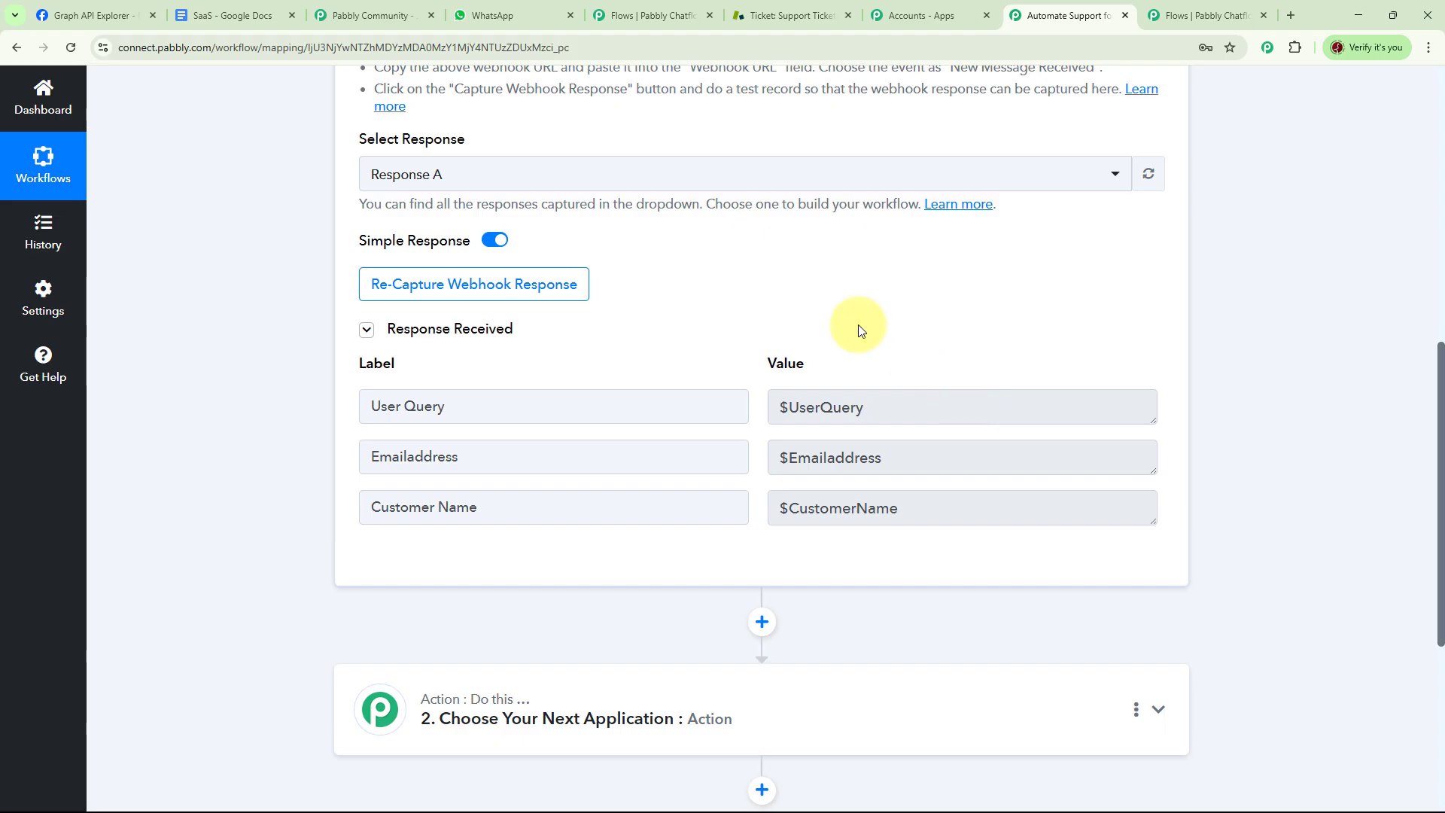
{"action": "scroll", "coordinate": [858, 329], "scroll_direction": "down", "scroll_amount": 3}
{"action": "left_click", "coordinate": [511, 481]}
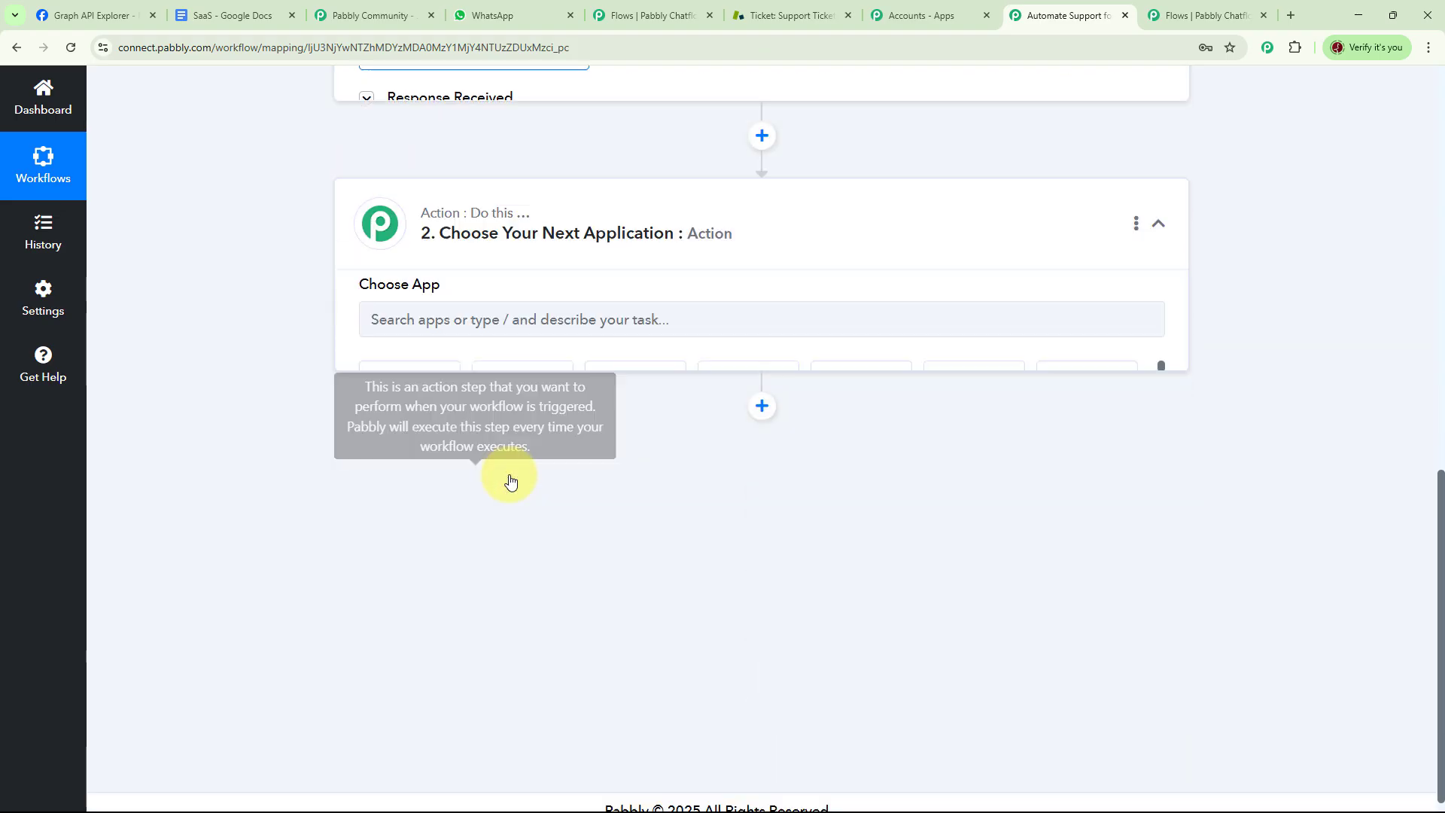
{"action": "left_click", "coordinate": [531, 389]}
{"action": "type", "text": "ze"}
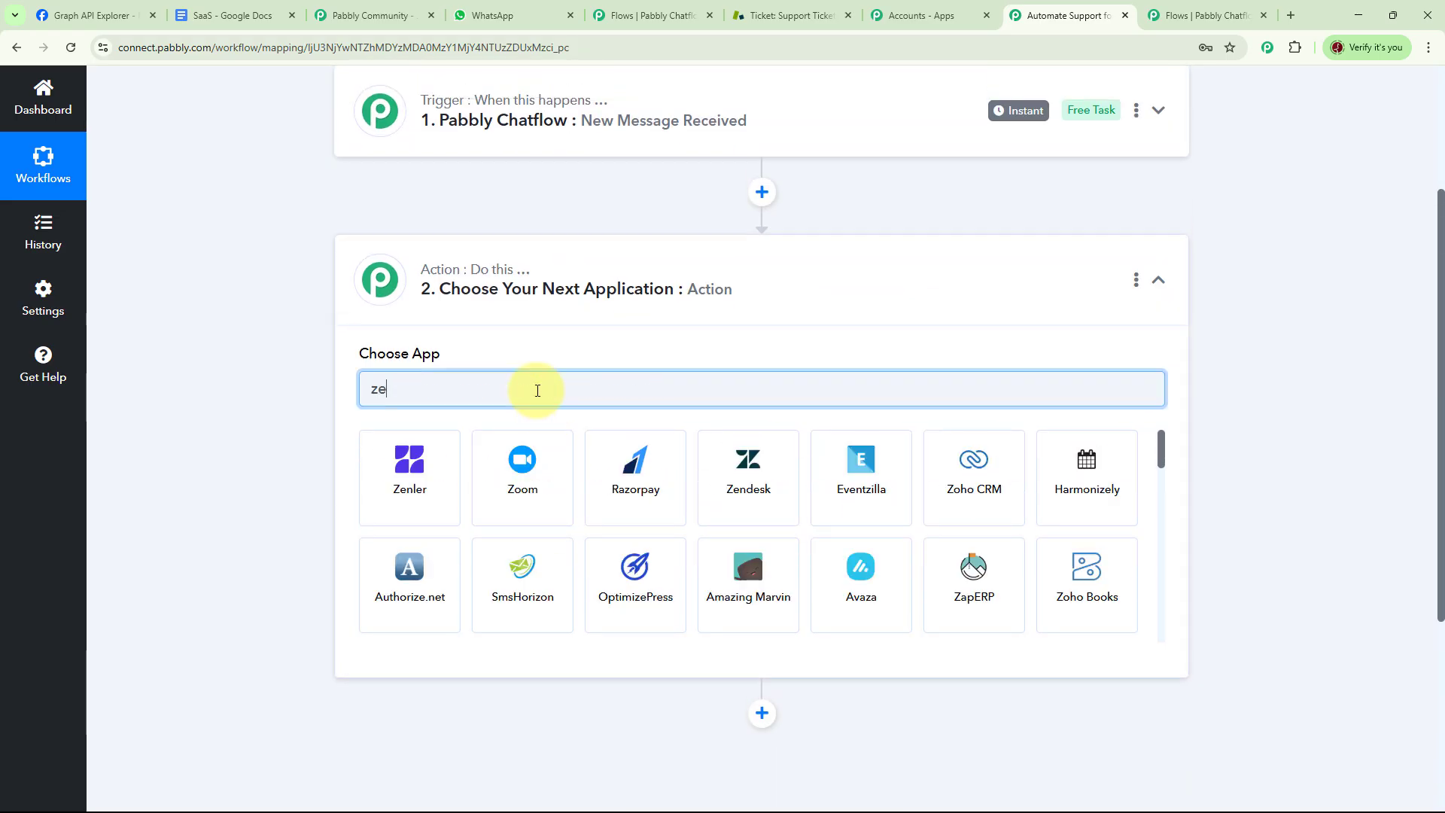
{"action": "type", "text": "n"}
{"action": "left_click", "coordinate": [522, 462]}
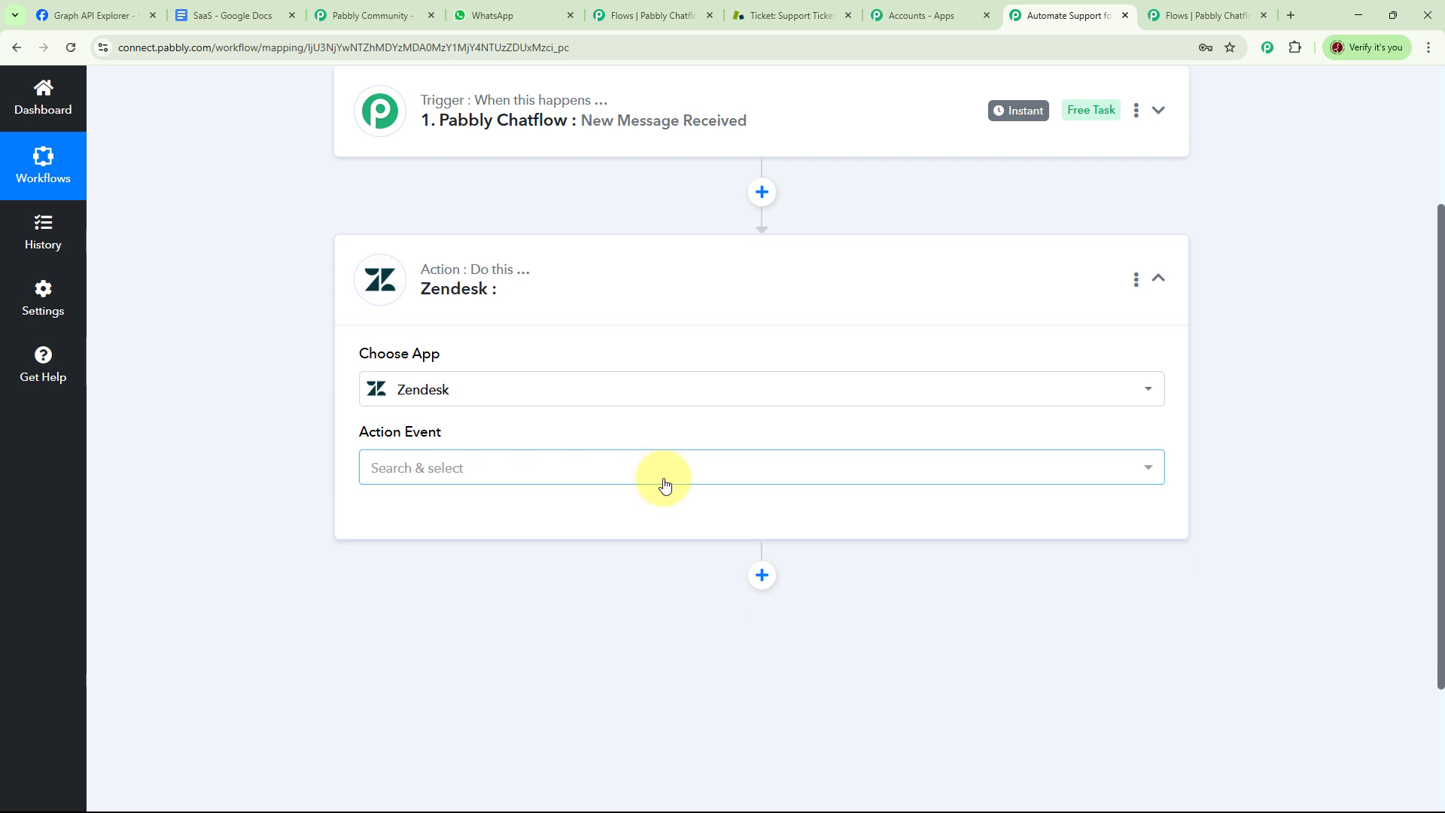
{"action": "left_click", "coordinate": [1152, 471]}
{"action": "left_click", "coordinate": [442, 397]}
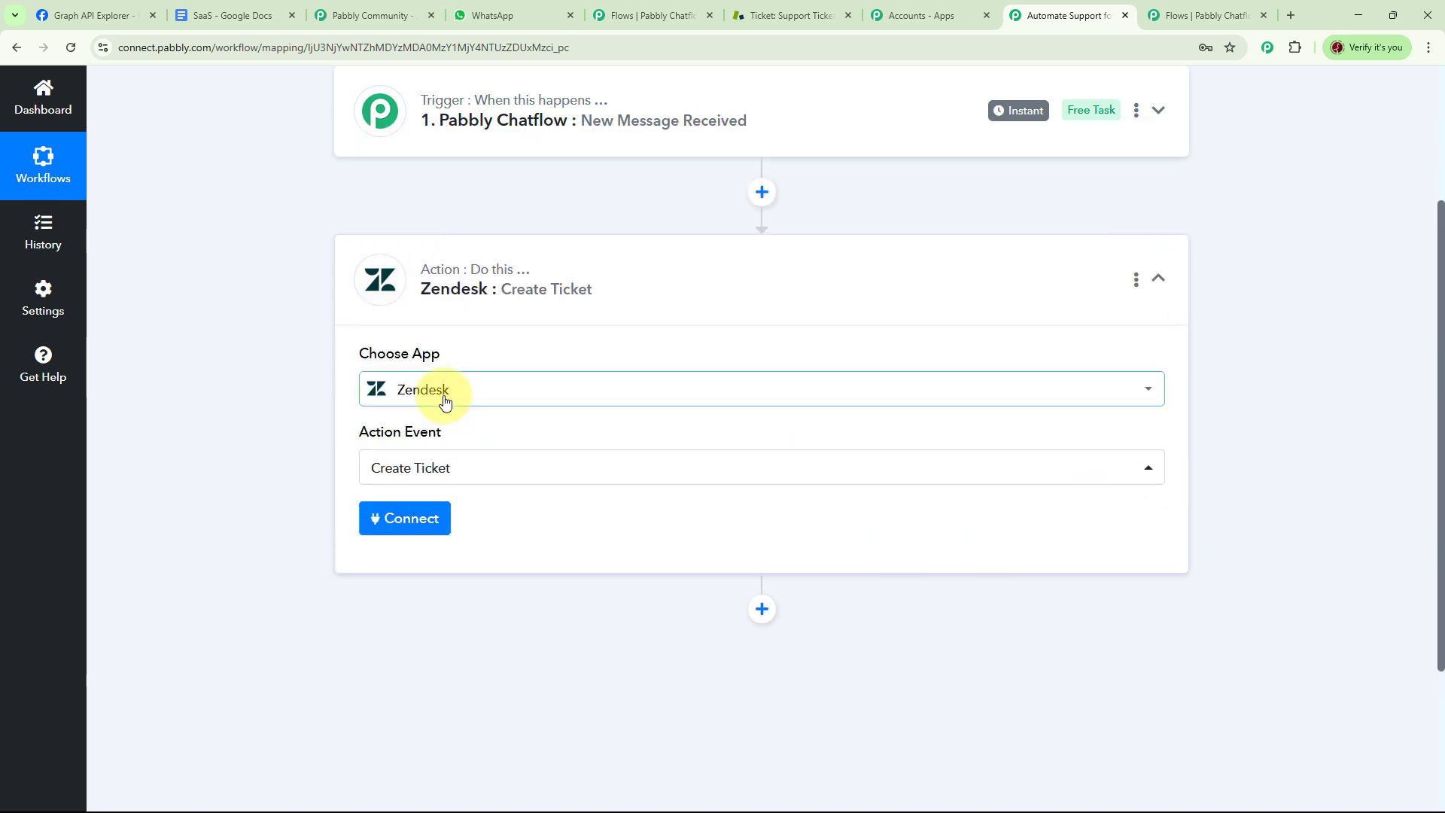
Start a new Zendesk connection named "SaaS Solutions" and fill in the account's e-mail as the Zendesk username.
{"action": "left_click", "coordinate": [404, 518]}
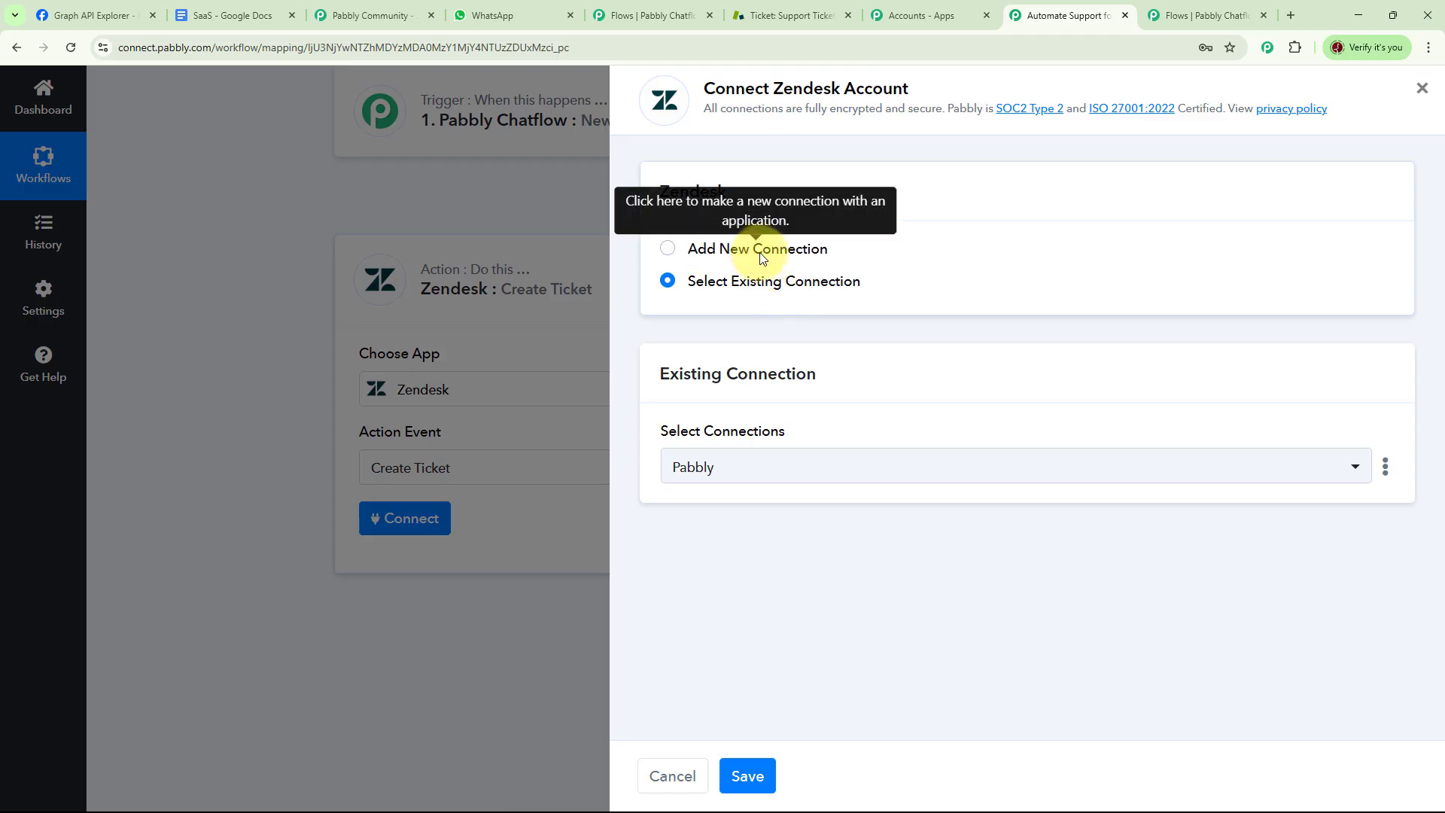
{"action": "left_click", "coordinate": [668, 249]}
{"action": "scroll", "coordinate": [1068, 293], "scroll_direction": "down", "scroll_amount": 2}
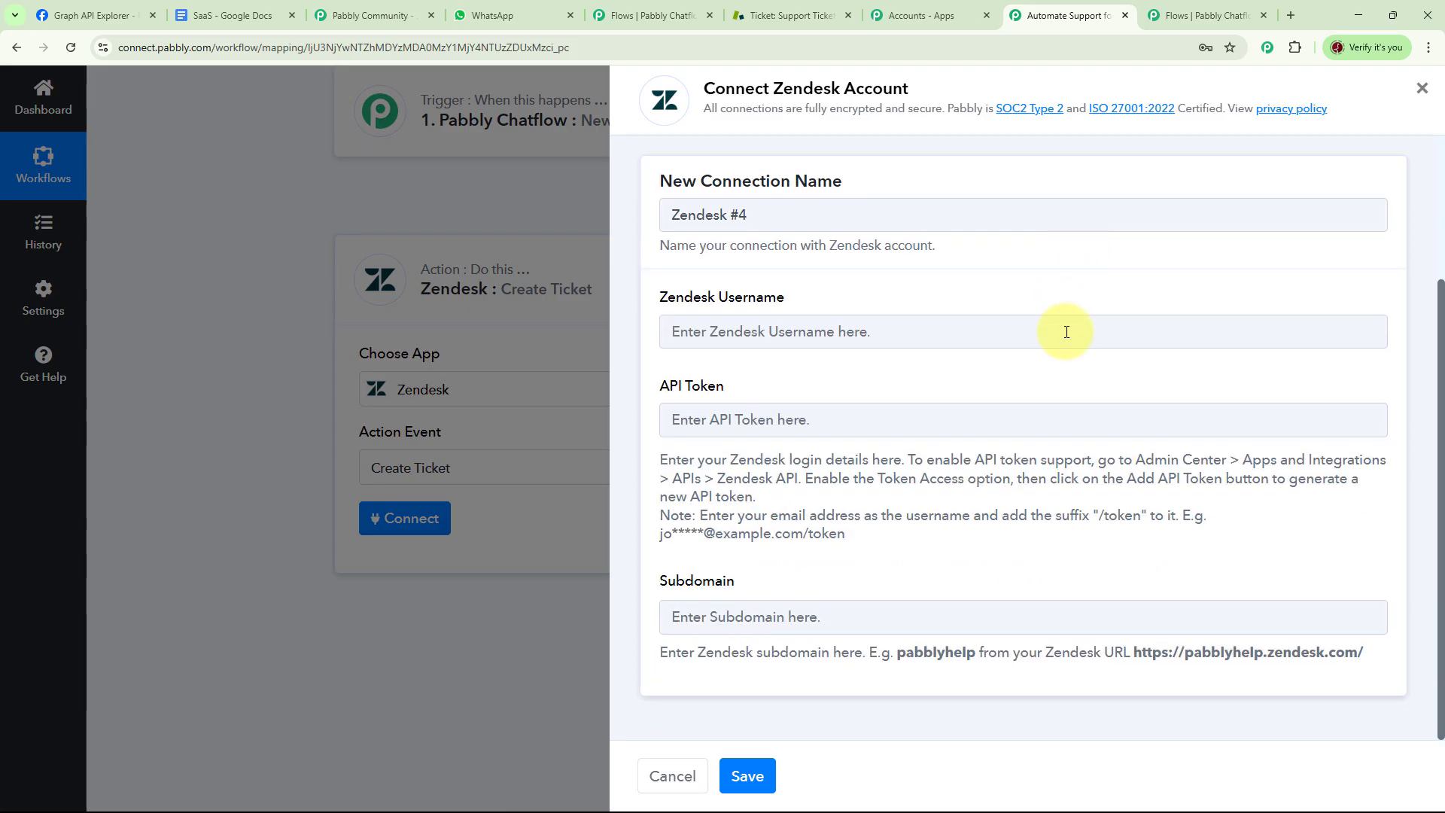
{"action": "scroll", "coordinate": [1038, 316], "scroll_direction": "up", "scroll_amount": 1}
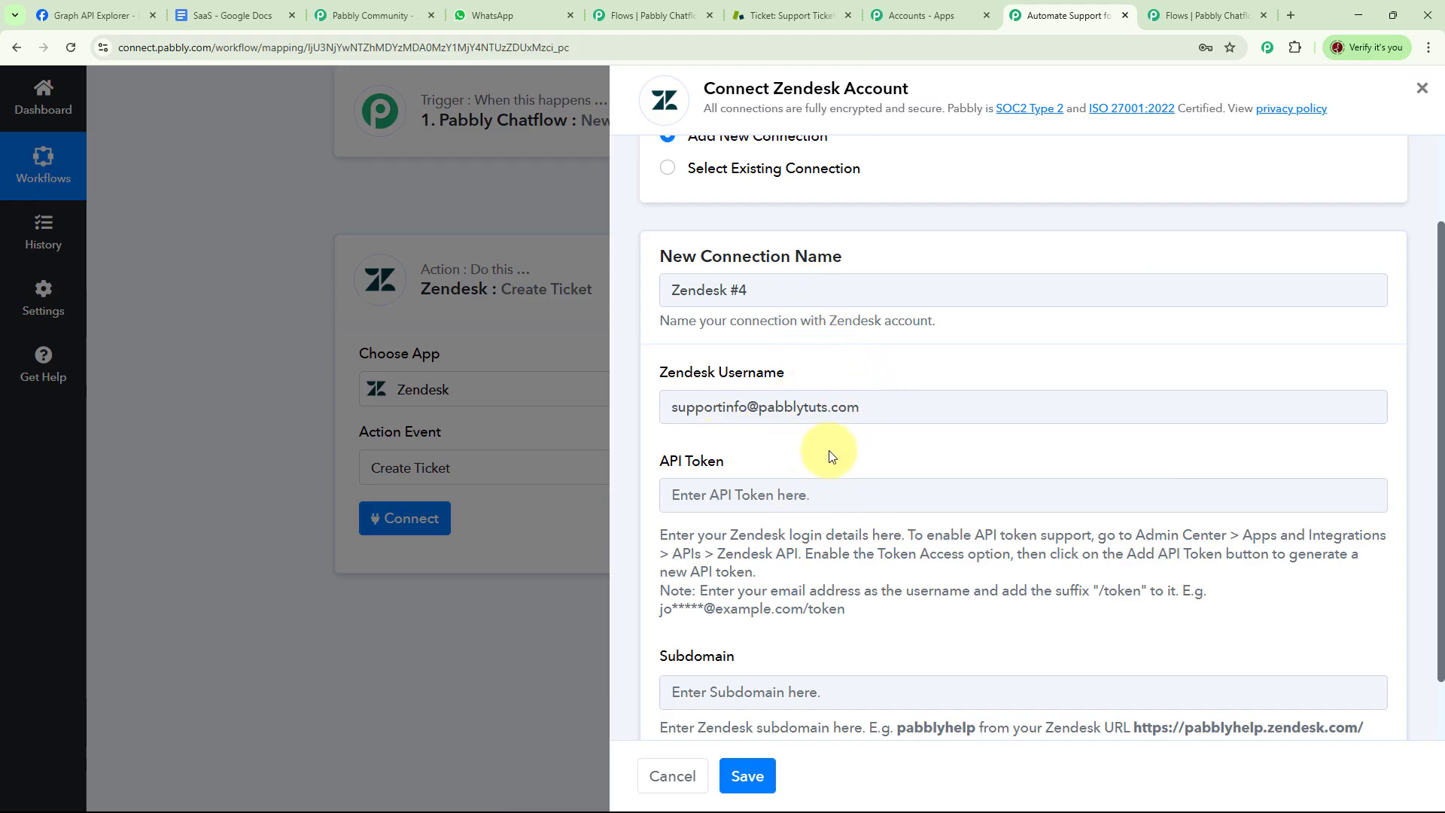
{"action": "left_click", "coordinate": [784, 299]}
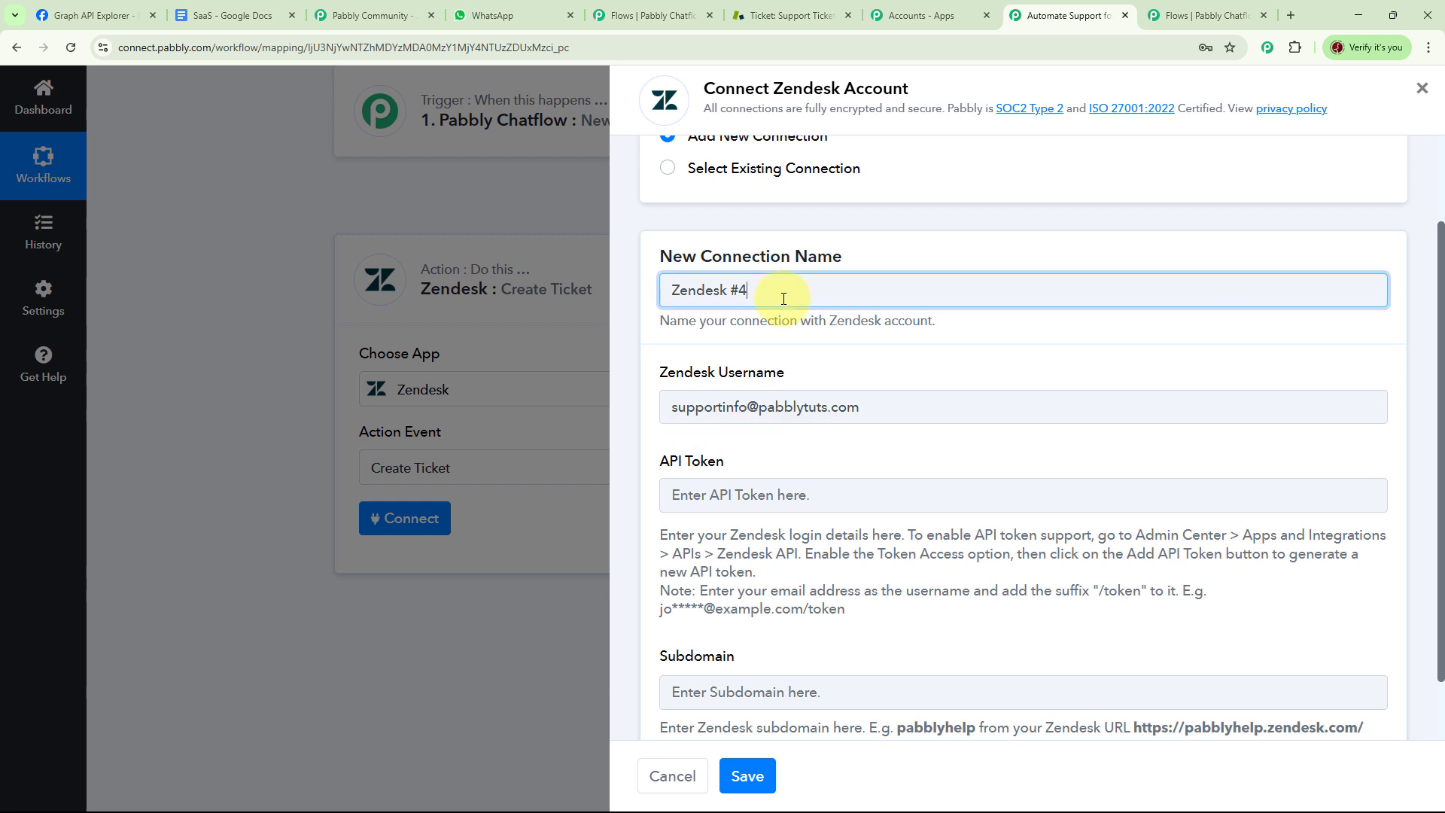
{"action": "key", "text": "ctrl+a"}
{"action": "type", "text": "SaaS Solutions"}
{"action": "scroll", "coordinate": [1063, 435], "scroll_direction": "down", "scroll_amount": 1}
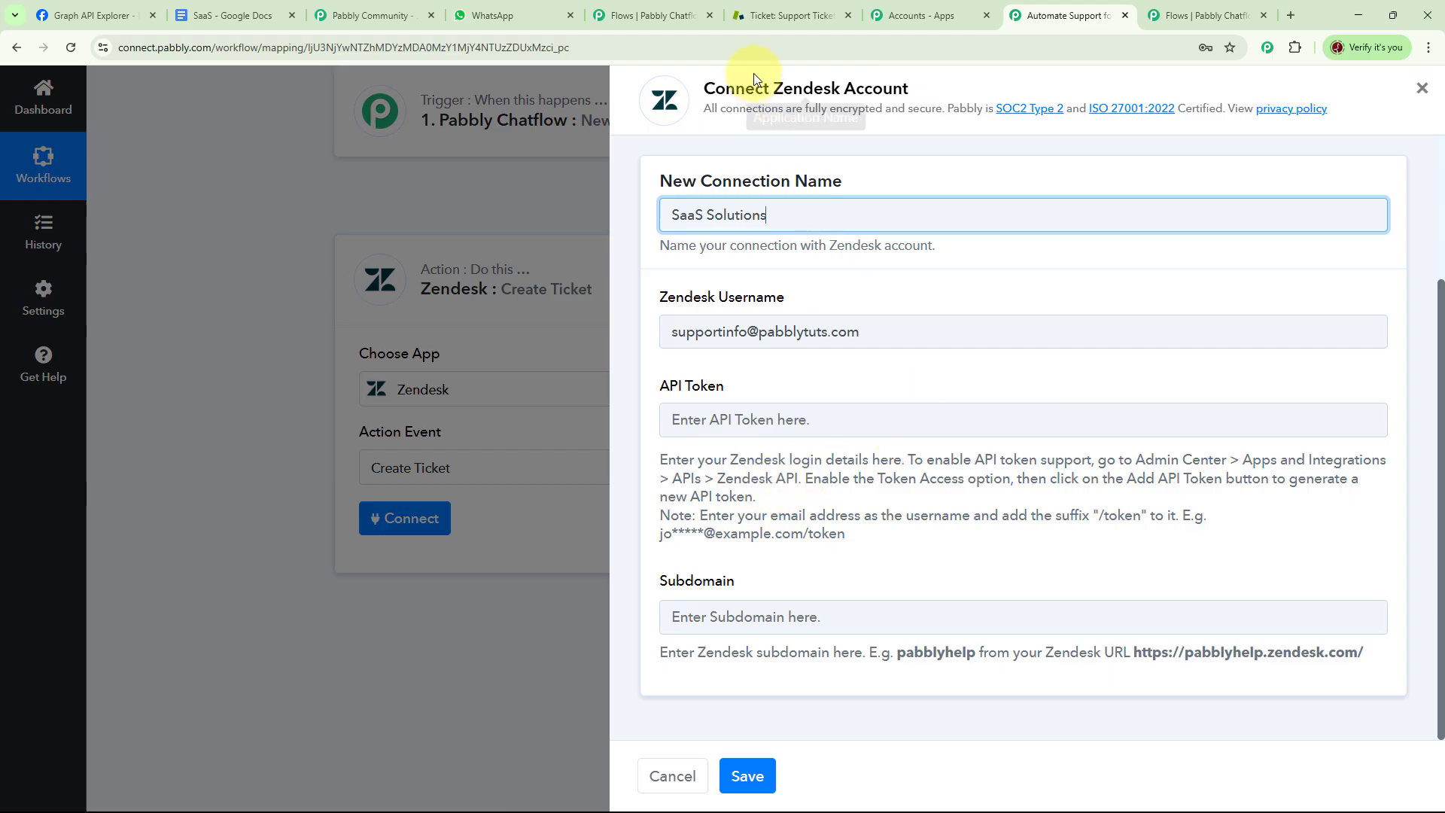
Switch to Zendesk and open the API tokens page under Apps and integrations in the Admin Center.
{"action": "left_click", "coordinate": [787, 15]}
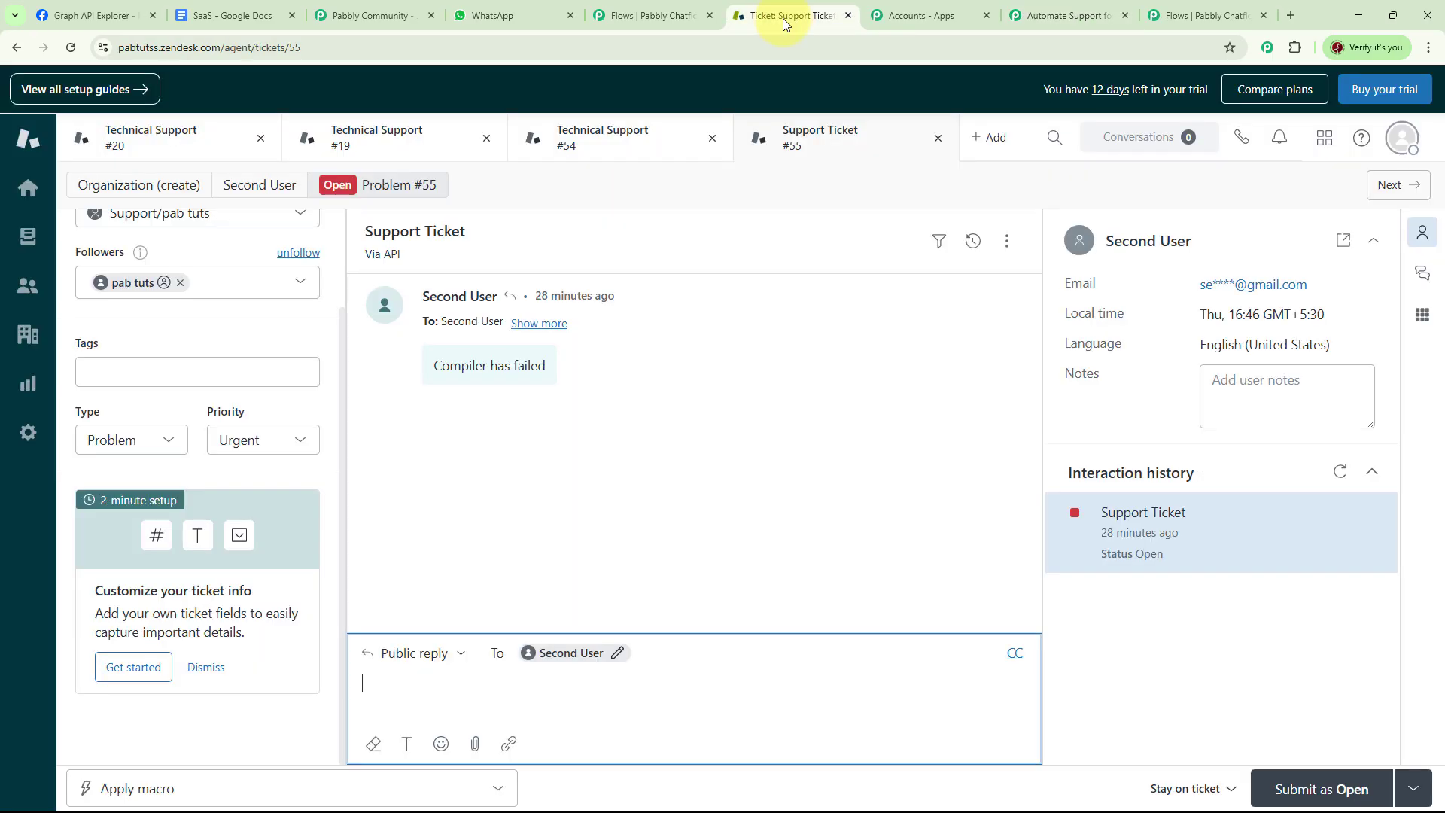
{"action": "left_click", "coordinate": [29, 433]}
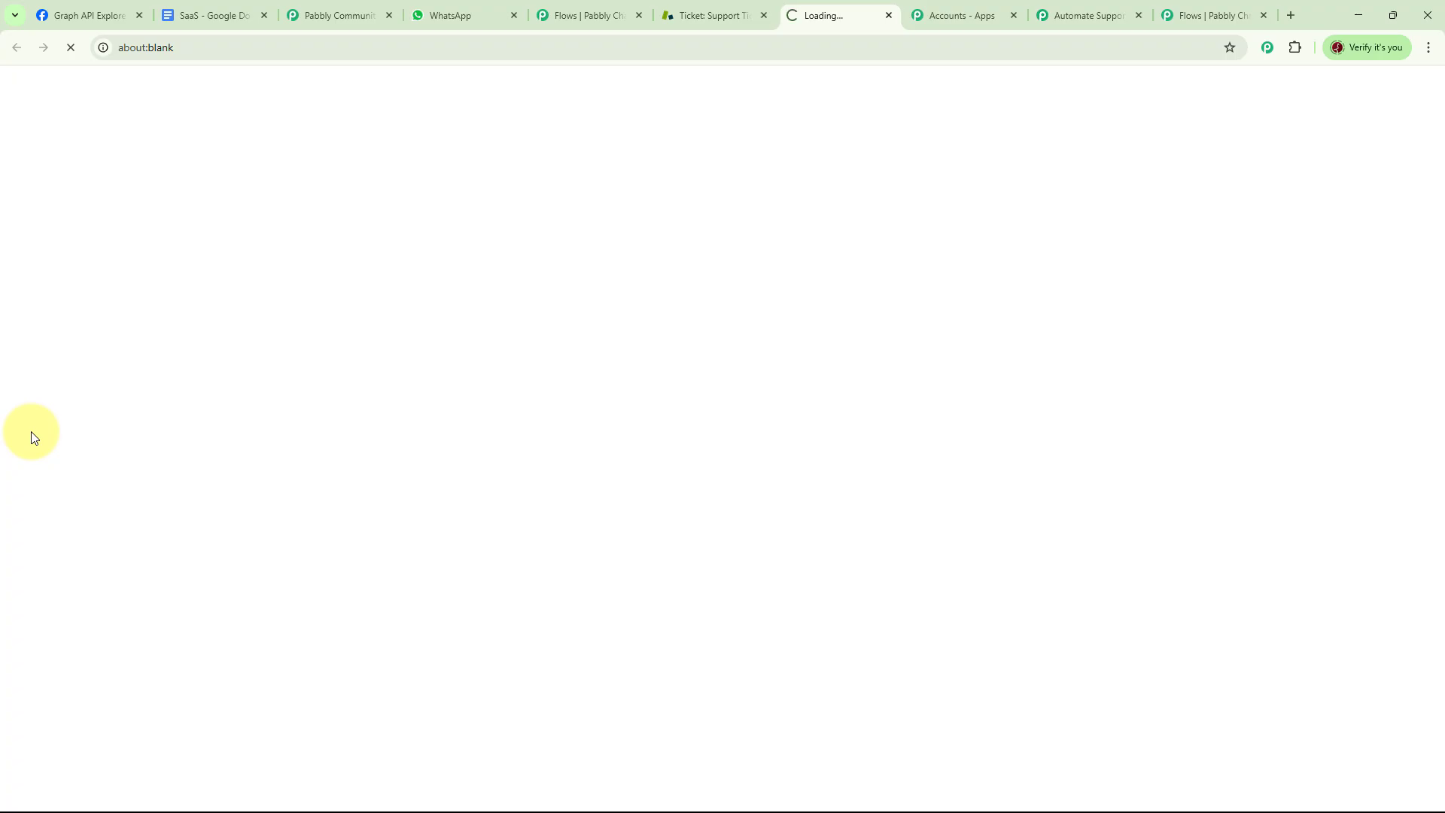
{"action": "left_click", "coordinate": [116, 634]}
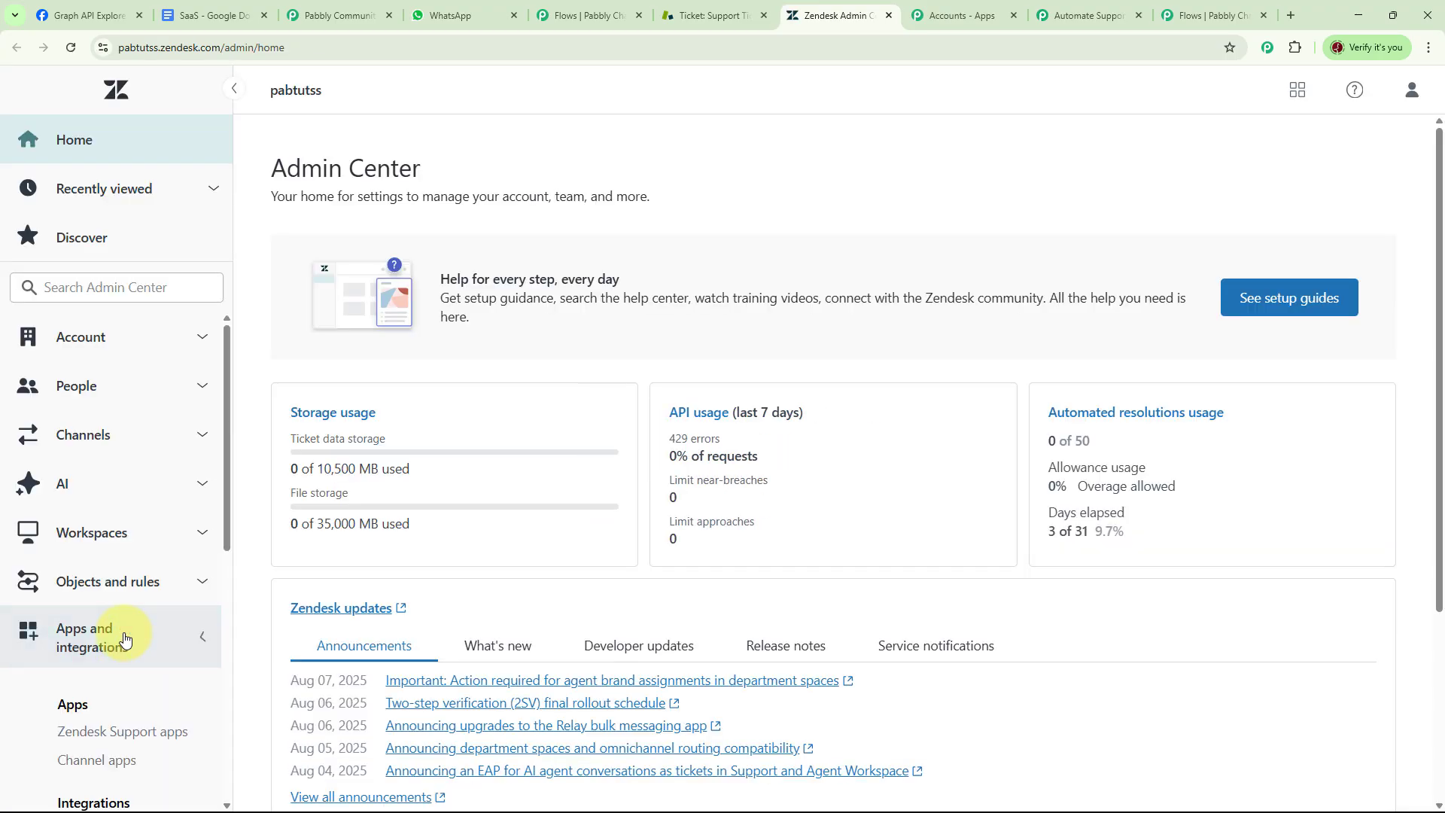
{"action": "scroll", "coordinate": [83, 568], "scroll_direction": "down", "scroll_amount": 5}
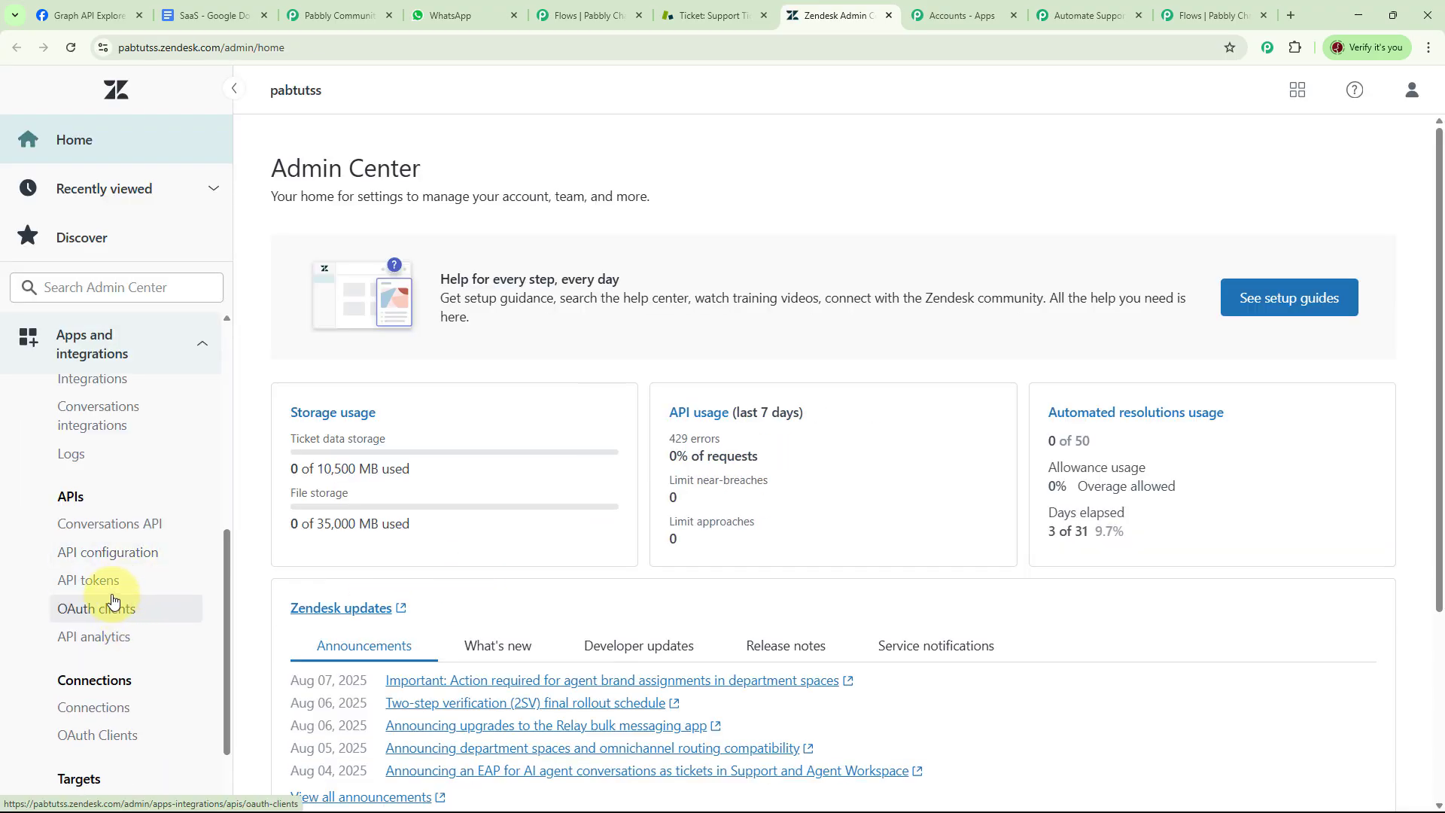
{"action": "left_click", "coordinate": [94, 581]}
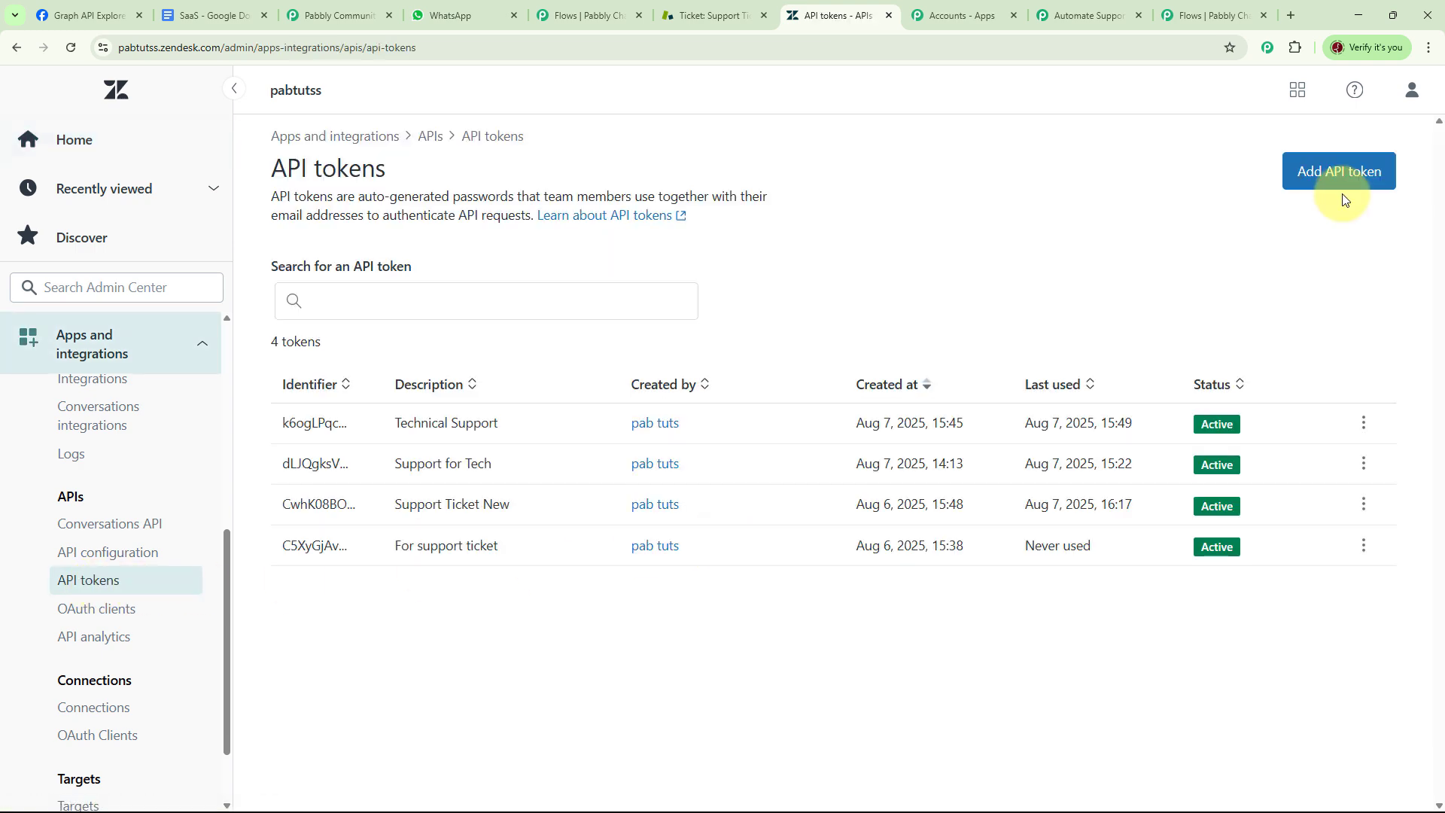
Add a Zendesk API token with the description "Software Solutions" and save it to generate the token.
{"action": "left_click", "coordinate": [1337, 174]}
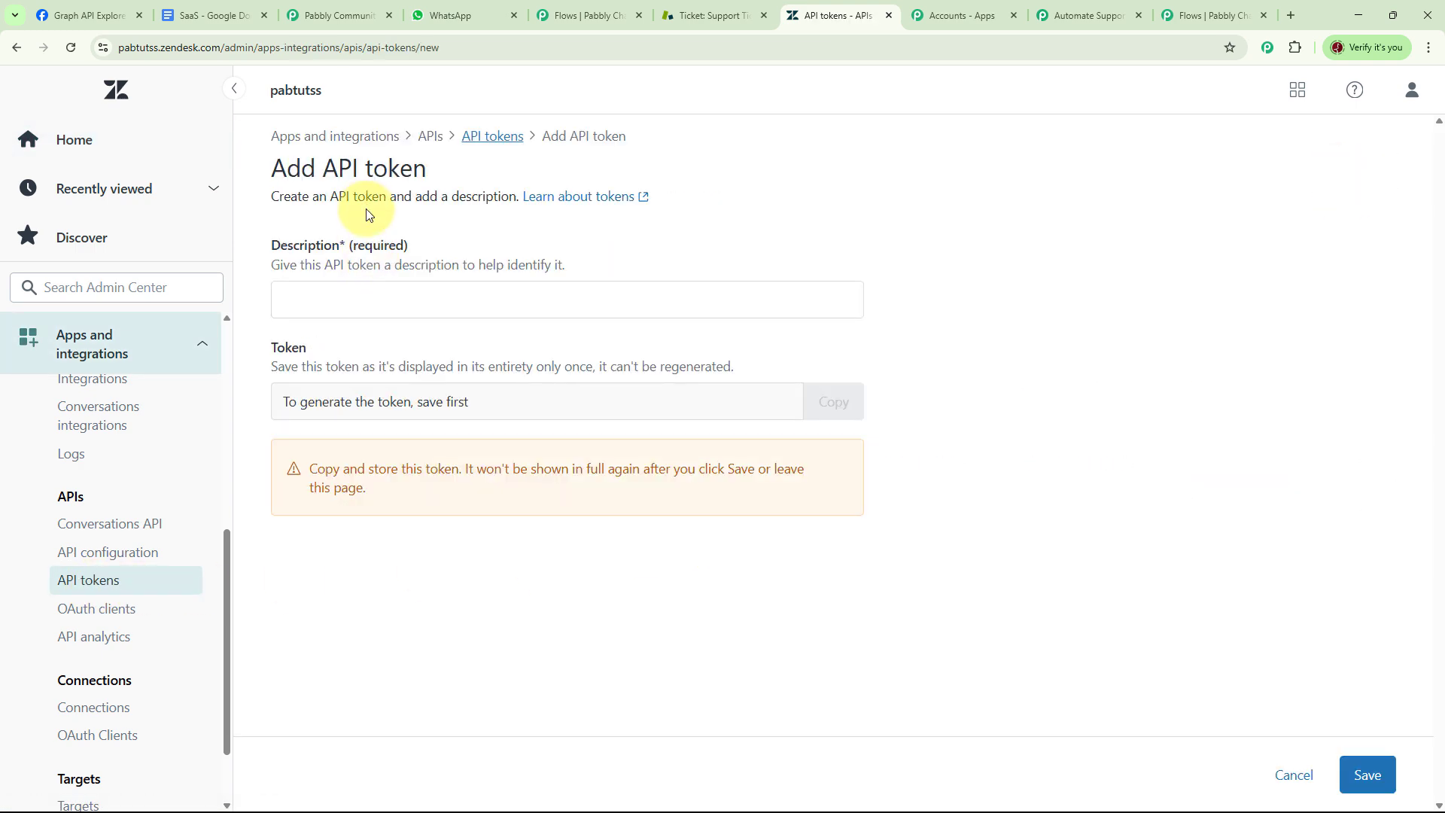
{"action": "left_click", "coordinate": [357, 294]}
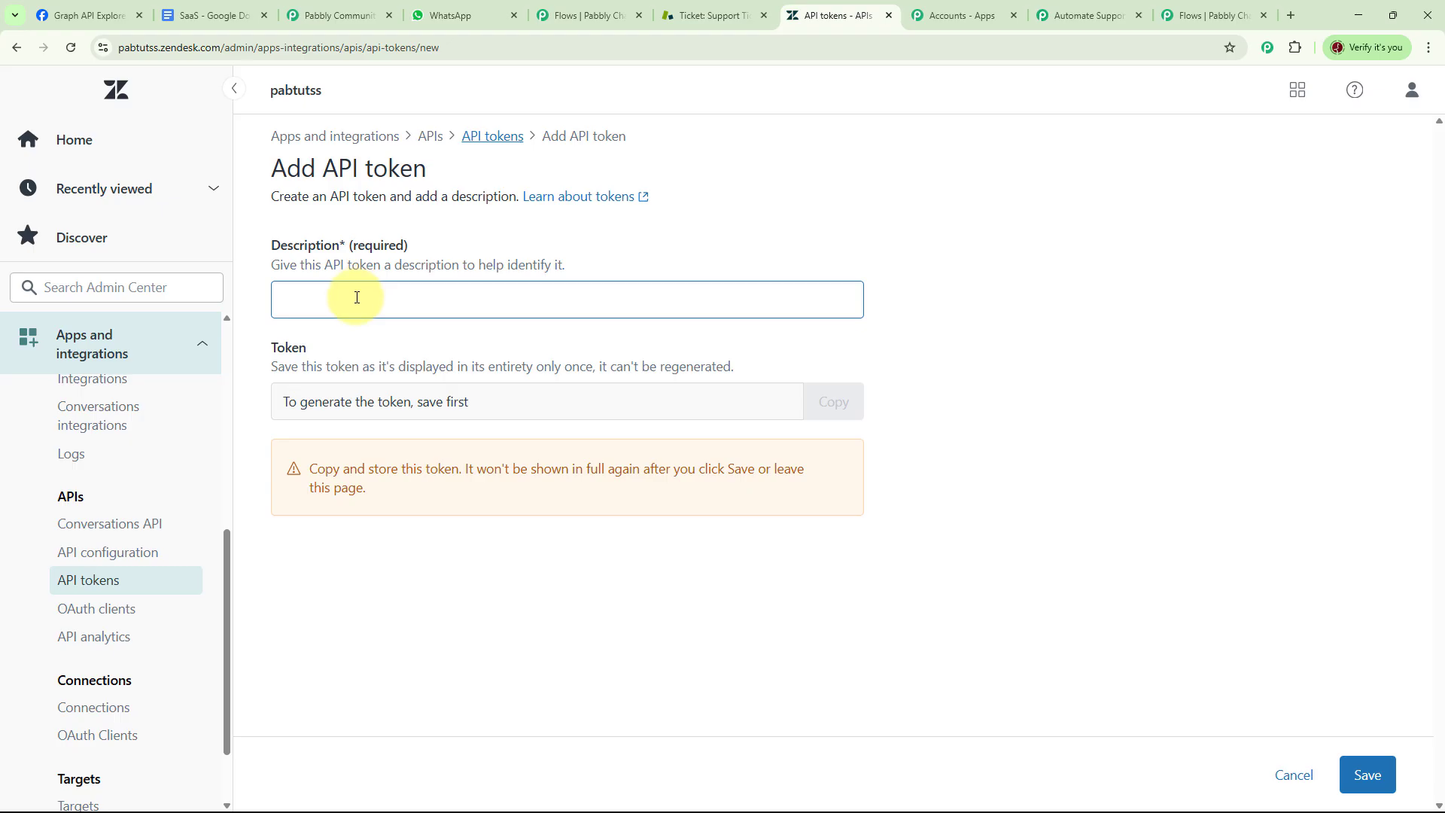
{"action": "type", "text": "Software Solutions"}
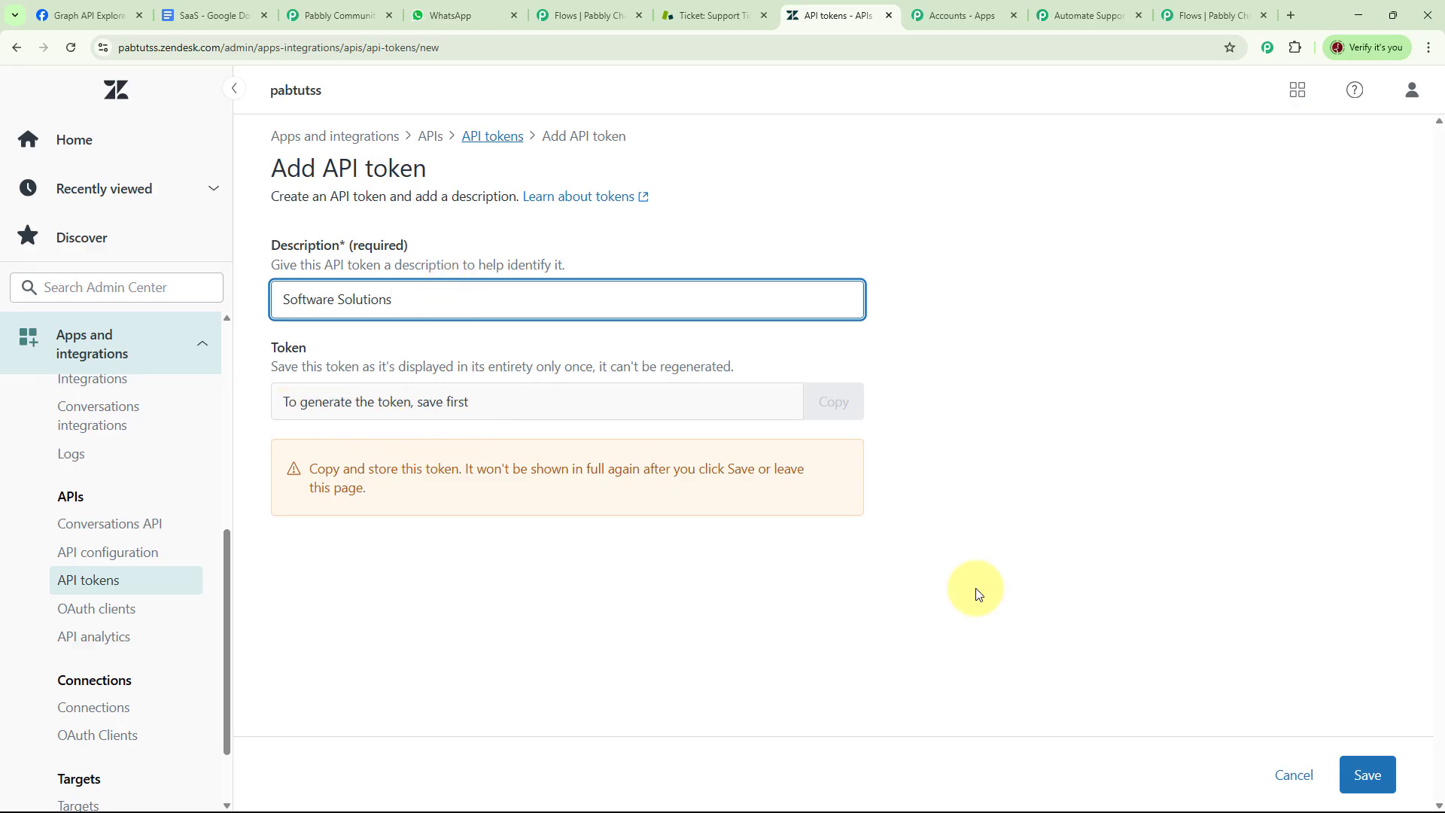
{"action": "left_click", "coordinate": [1369, 780]}
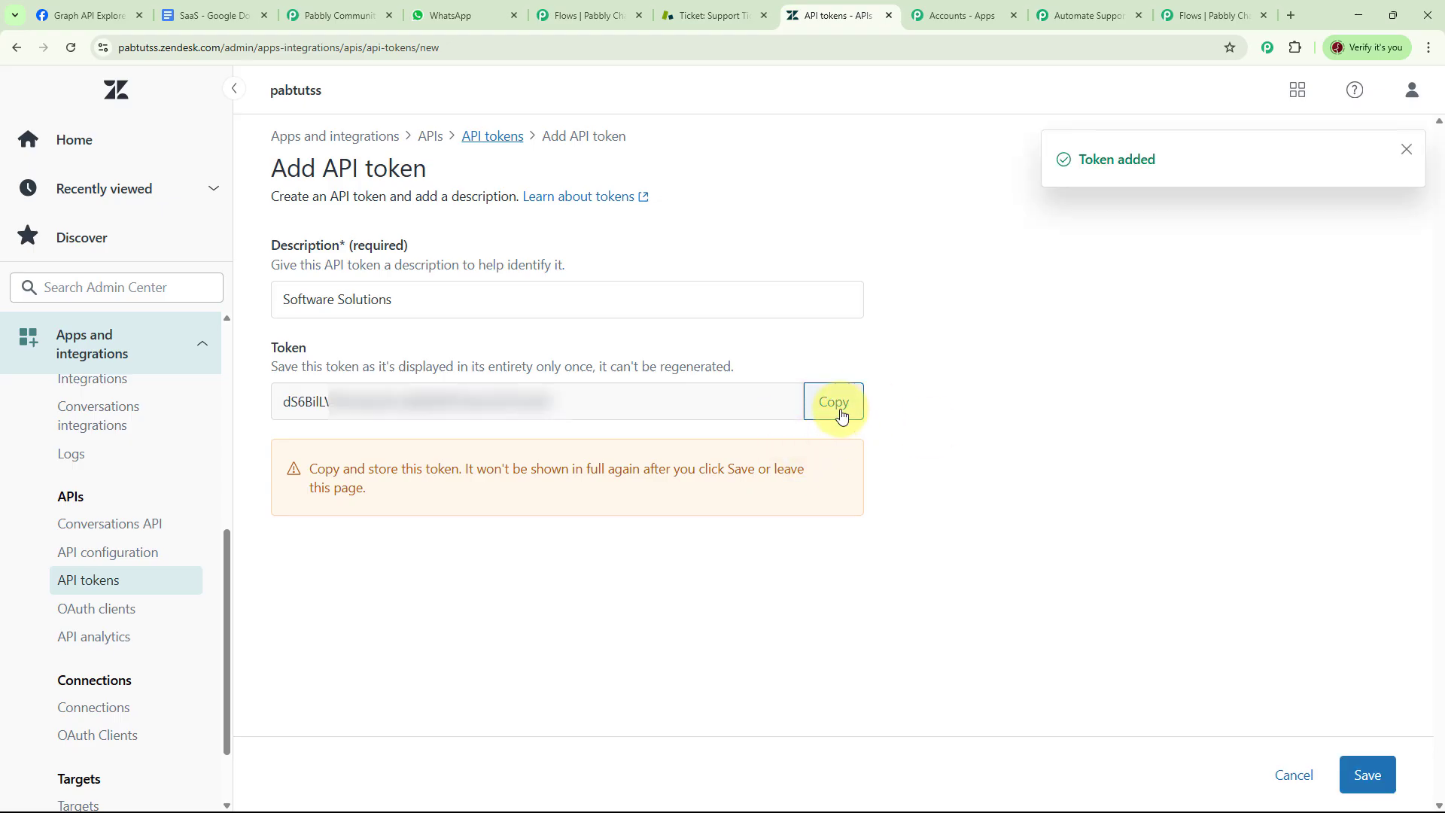
Copy the generated API token and paste it as the API token of the Zendesk connection in Pabbly Connect.
{"action": "left_click", "coordinate": [841, 416]}
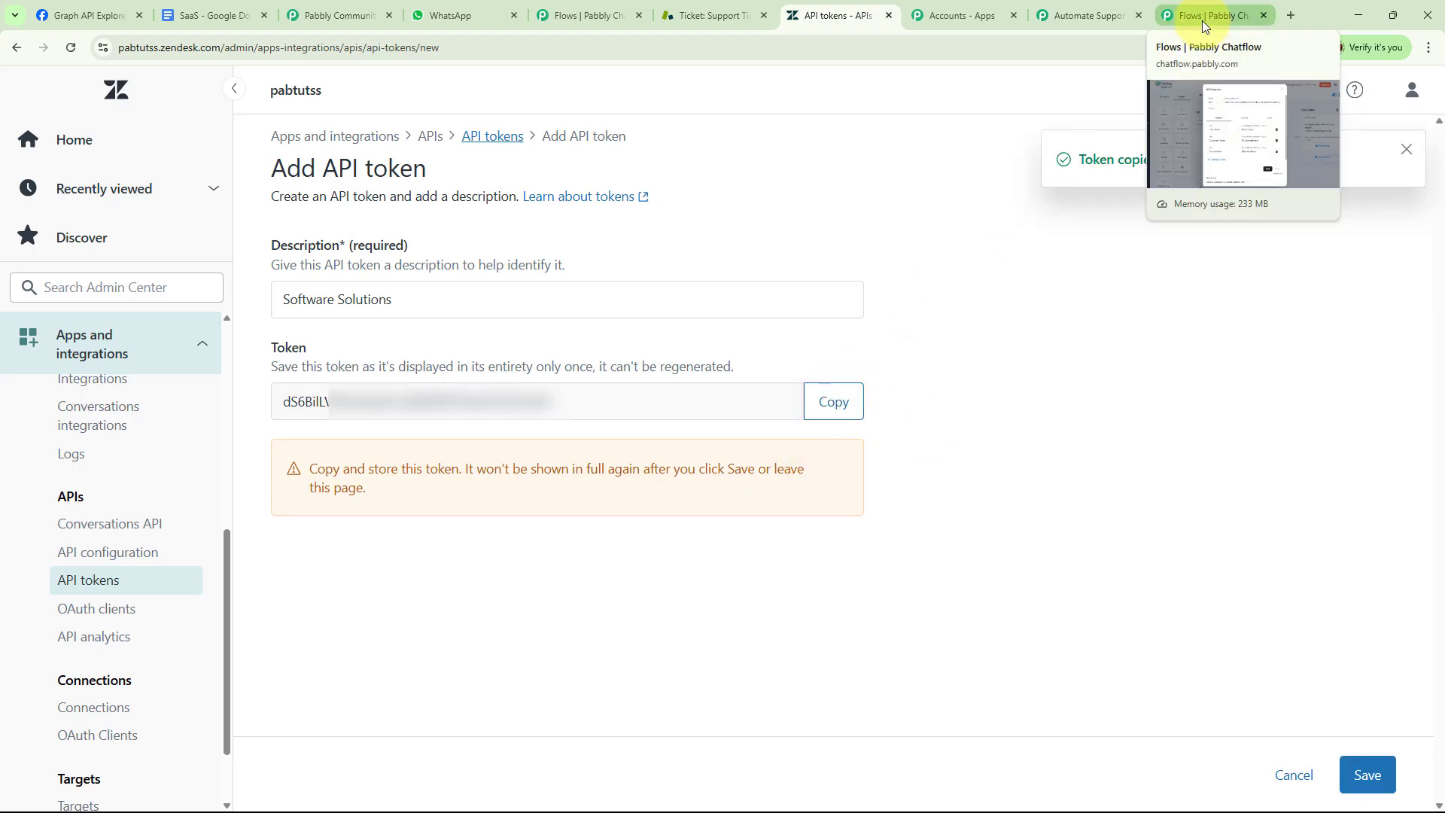
{"action": "left_click", "coordinate": [1092, 16]}
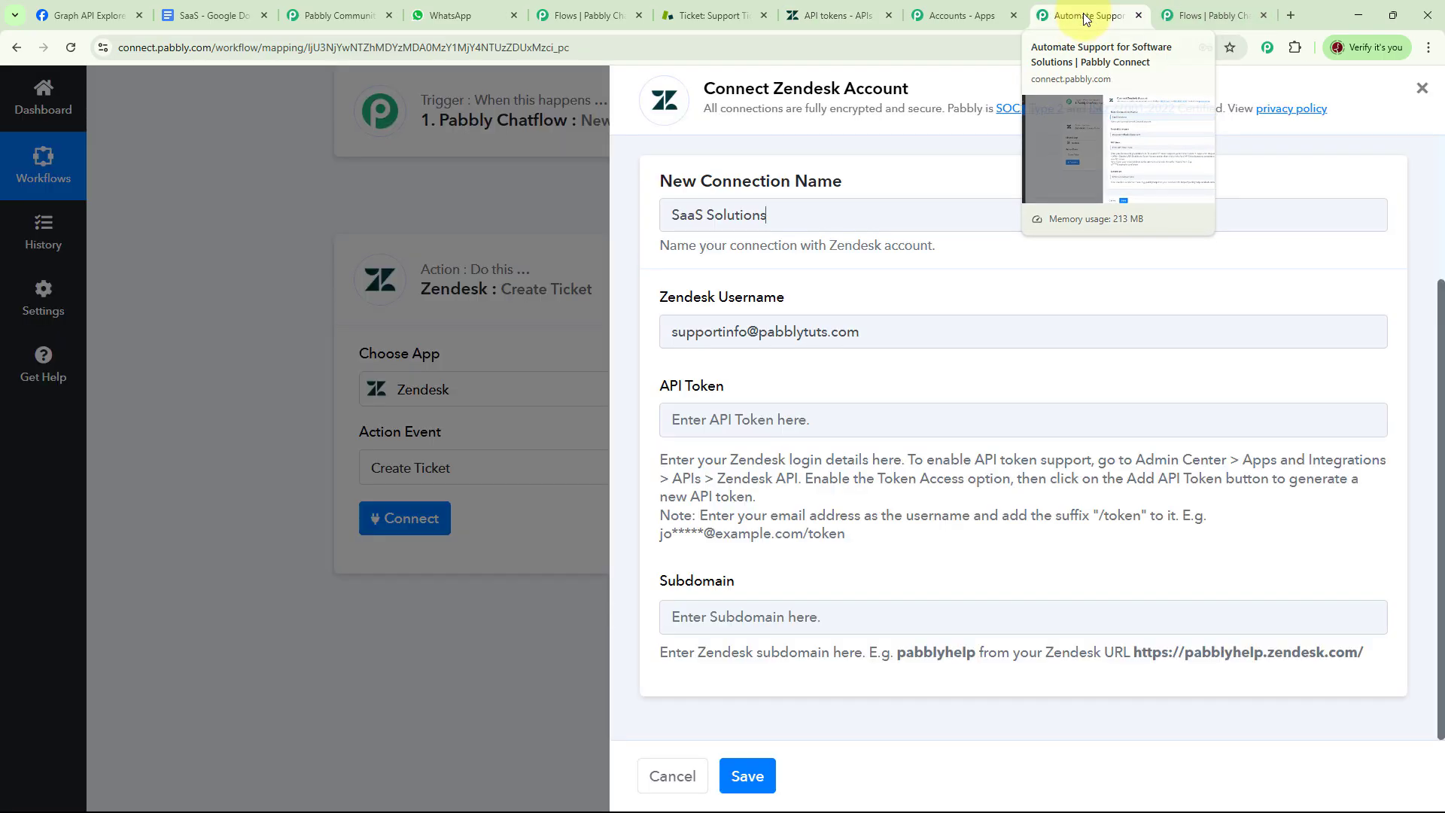
{"action": "left_click", "coordinate": [793, 421]}
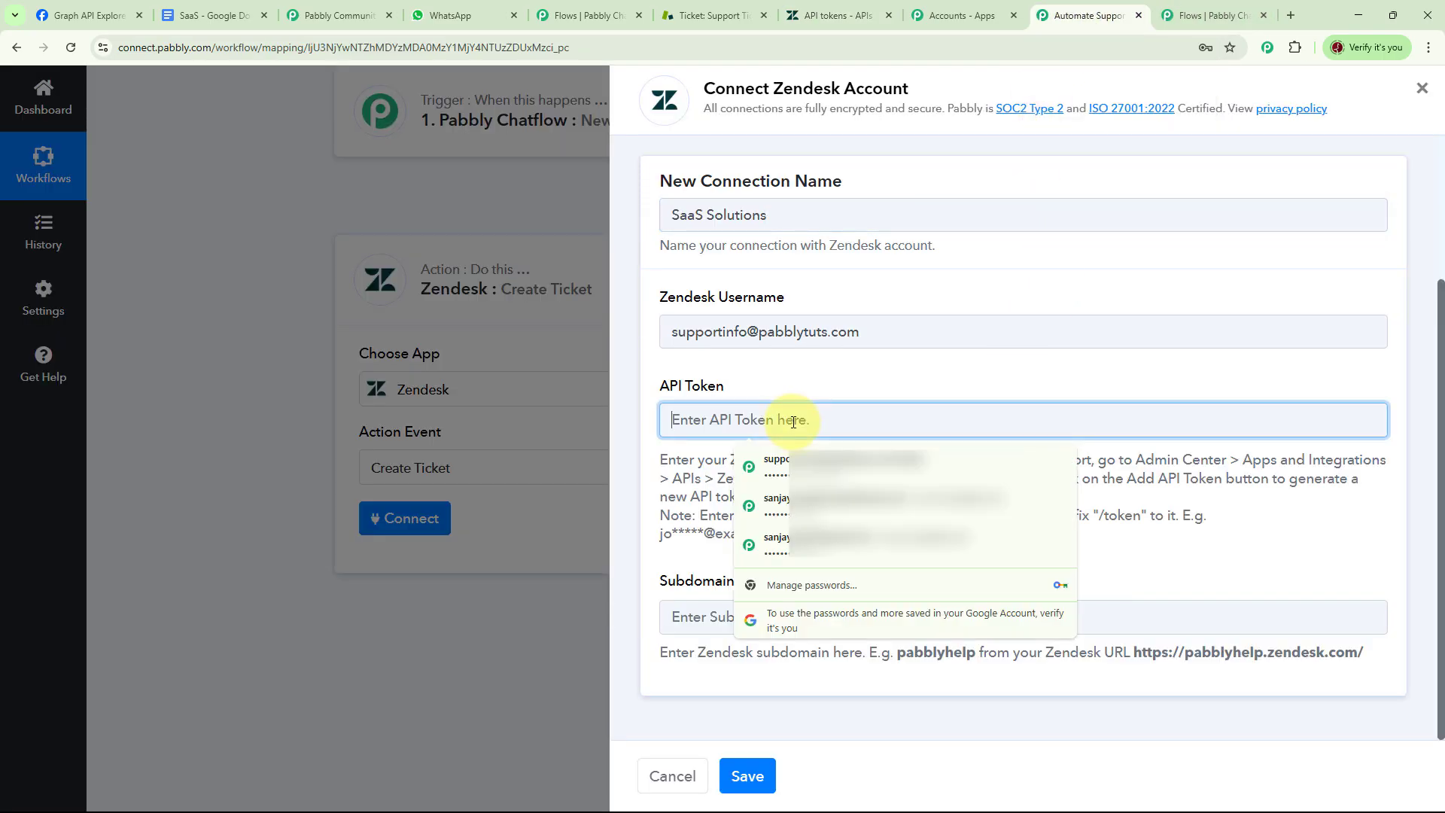
{"action": "key", "text": "ctrl+v"}
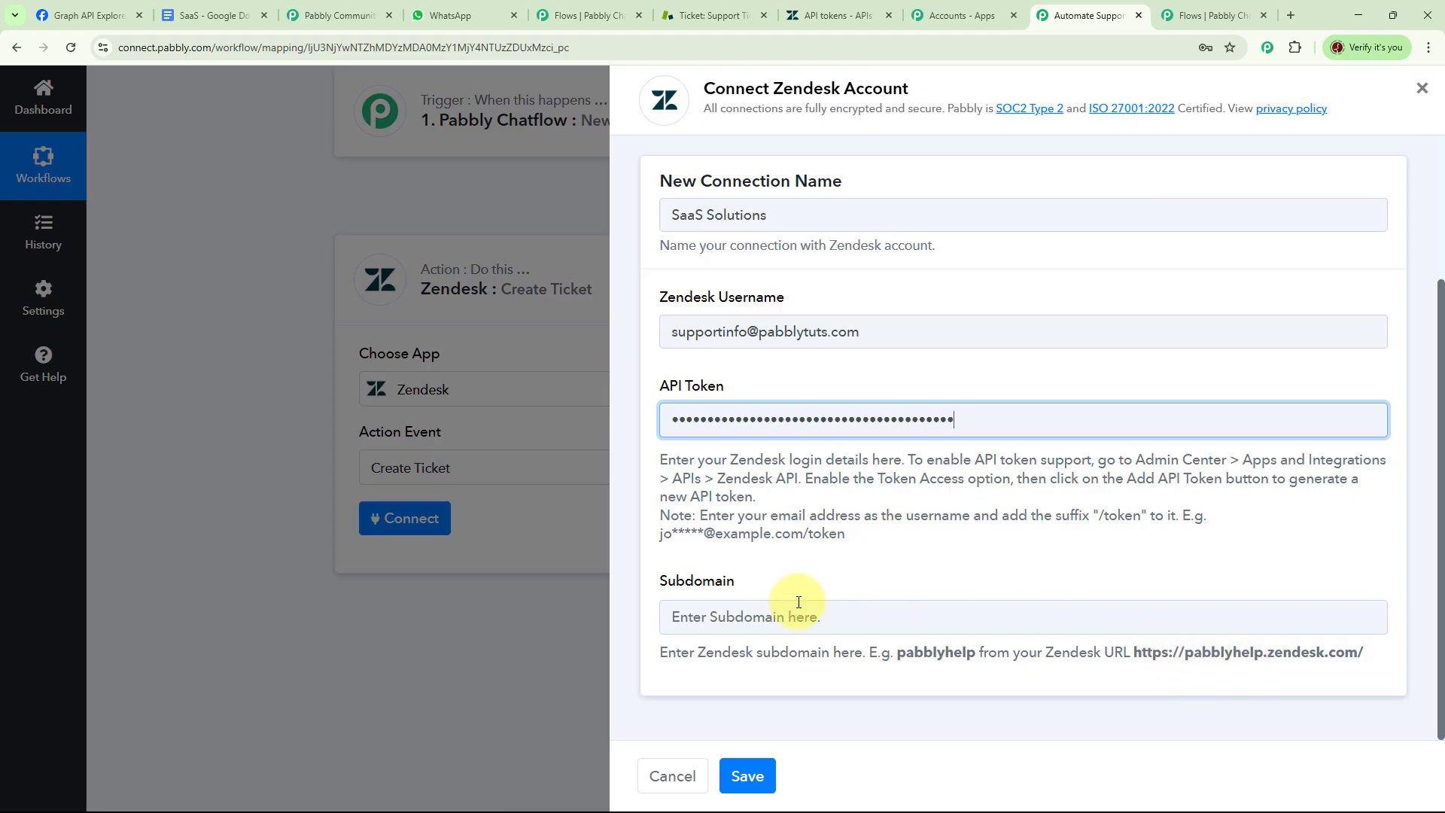
Take the subdomain from the Zendesk ticket page's URL and set the connection's subdomain to "pabtutss".
{"action": "left_click", "coordinate": [699, 16]}
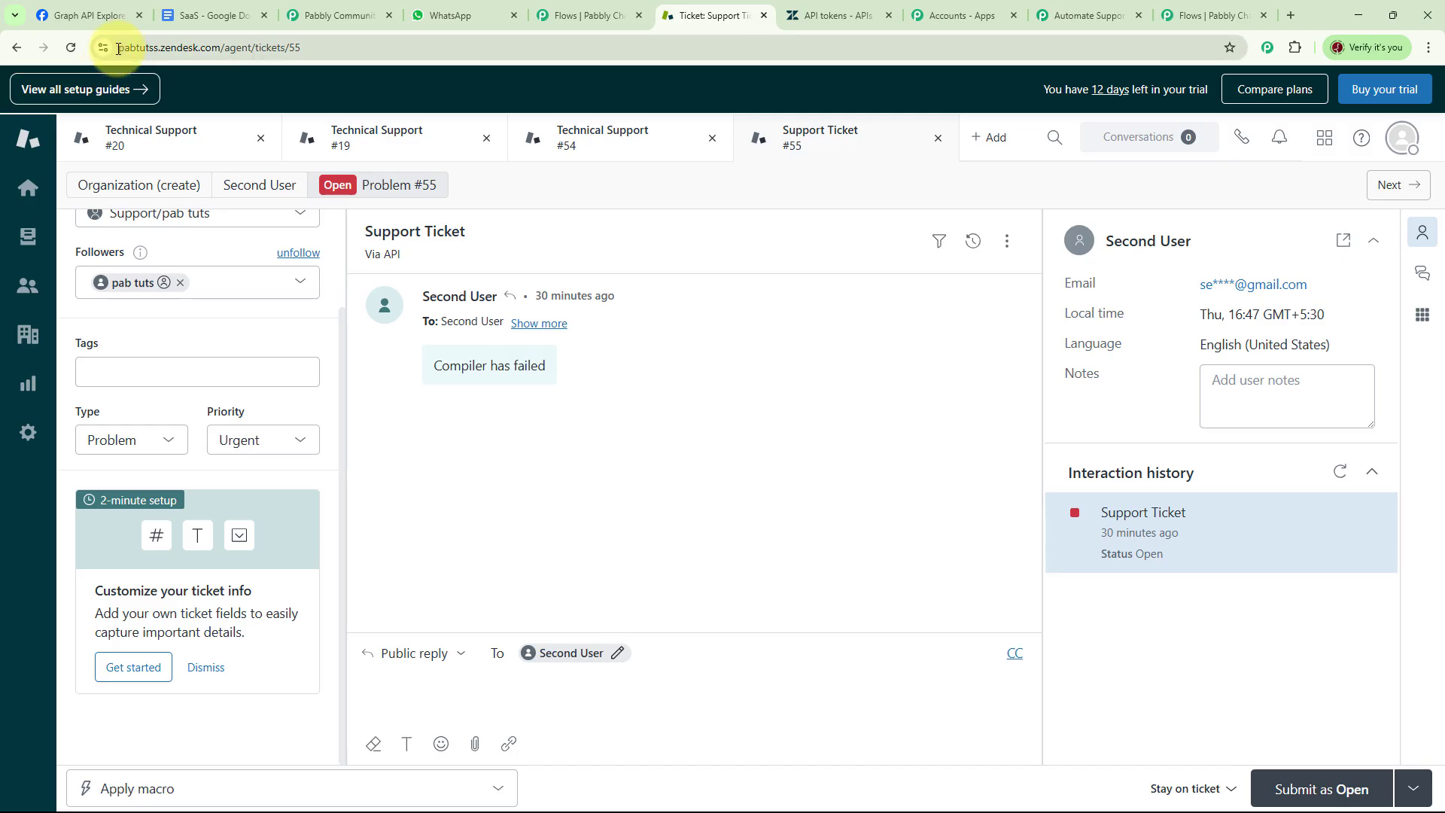
{"action": "left_click_drag", "start_coordinate": [114, 50], "coordinate": [152, 47]}
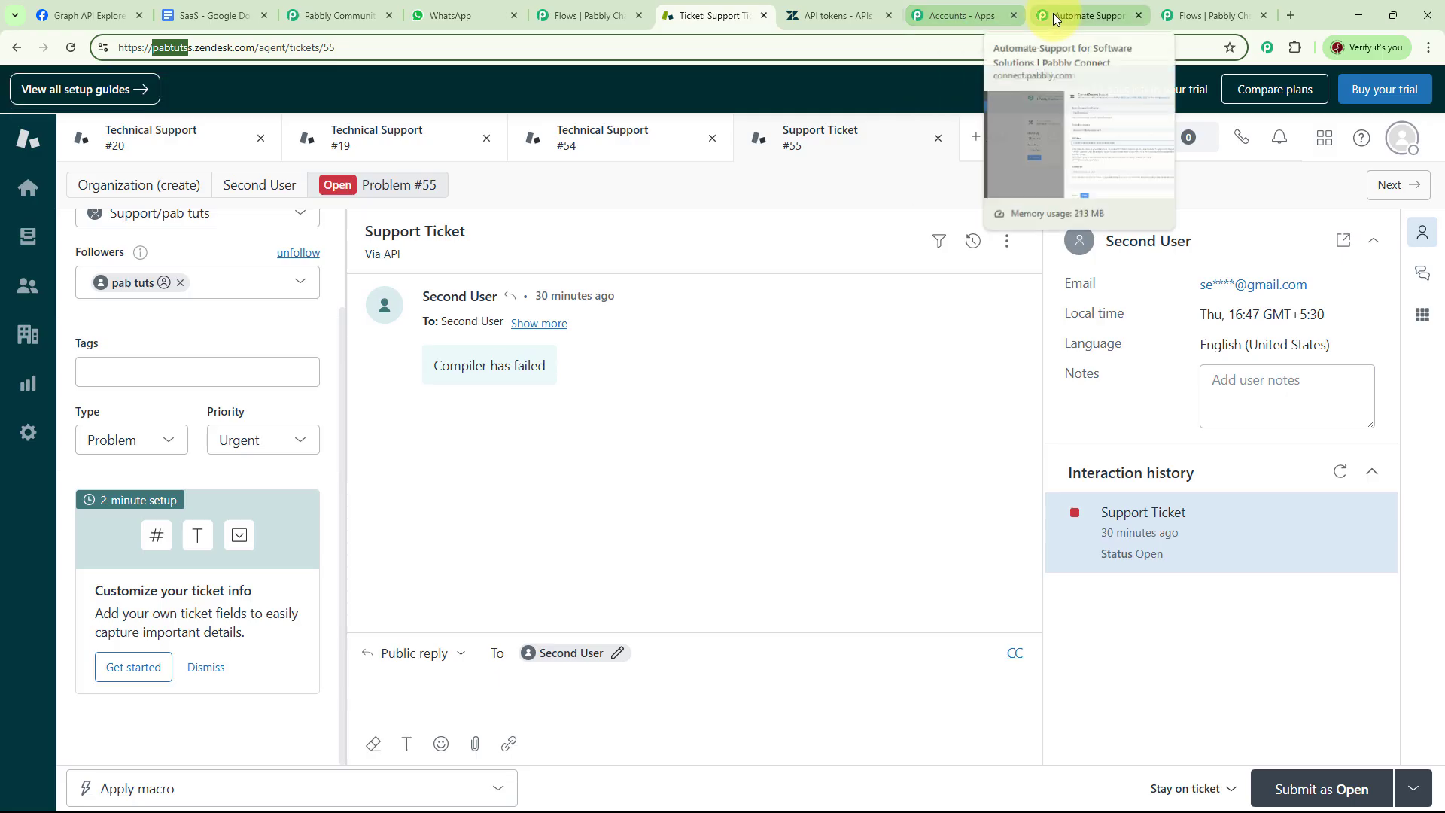
{"action": "left_click", "coordinate": [1087, 16]}
{"action": "left_click", "coordinate": [821, 618]}
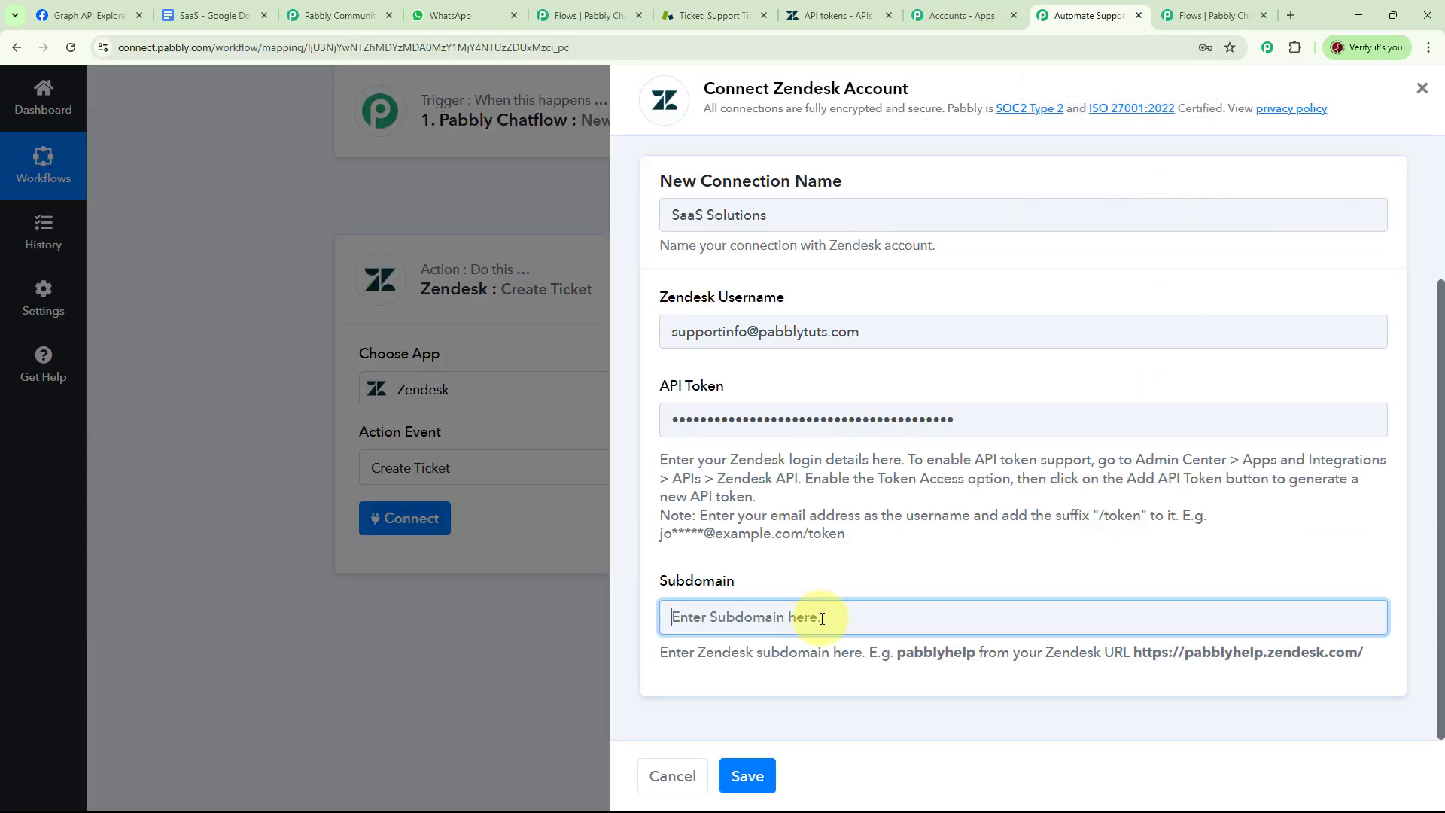
{"action": "key", "text": "ctrl+v"}
{"action": "type", "text": "s"}
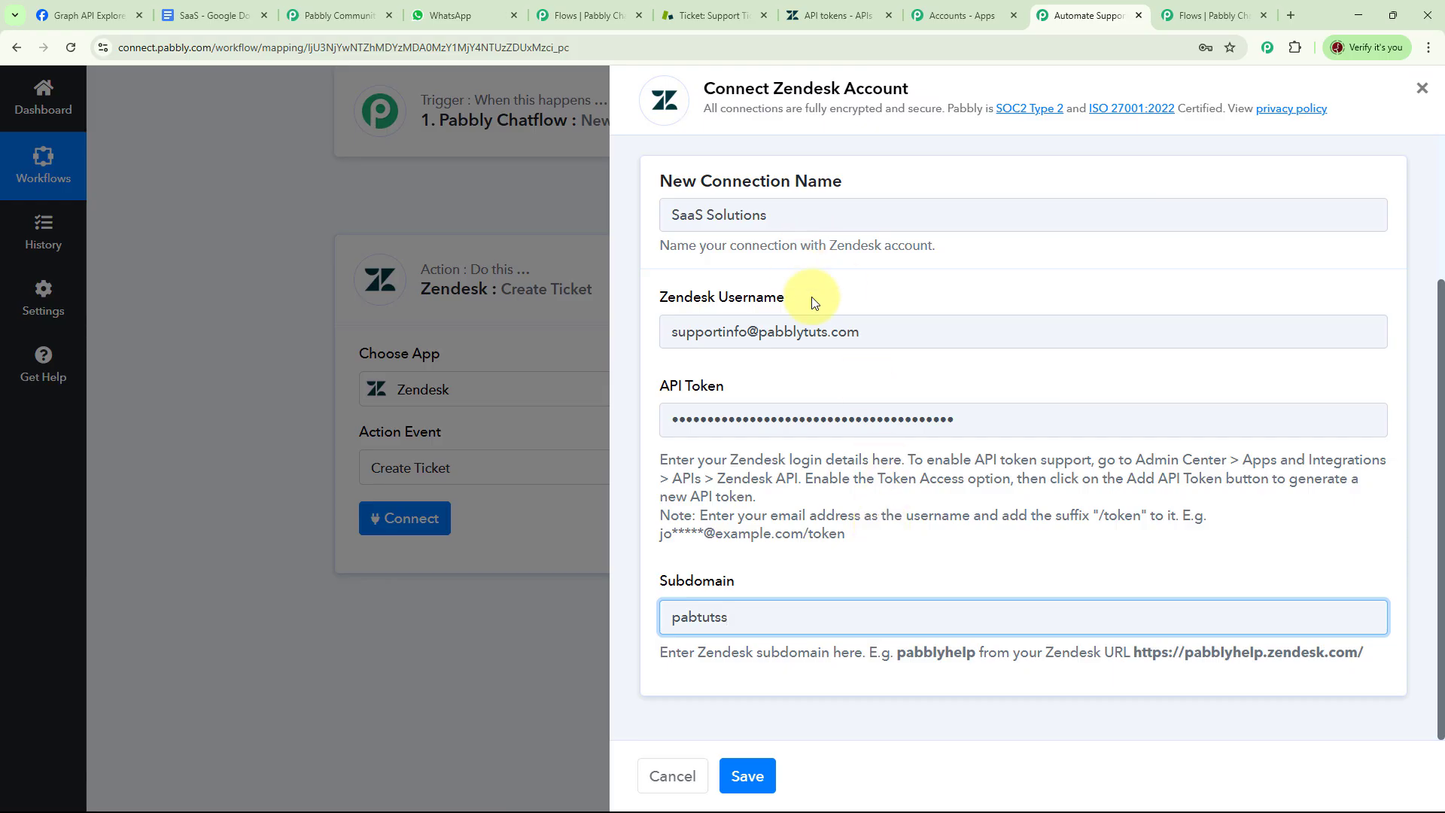
Append "/token" to the Zendesk username and save the connection.
{"action": "left_click", "coordinate": [903, 338]}
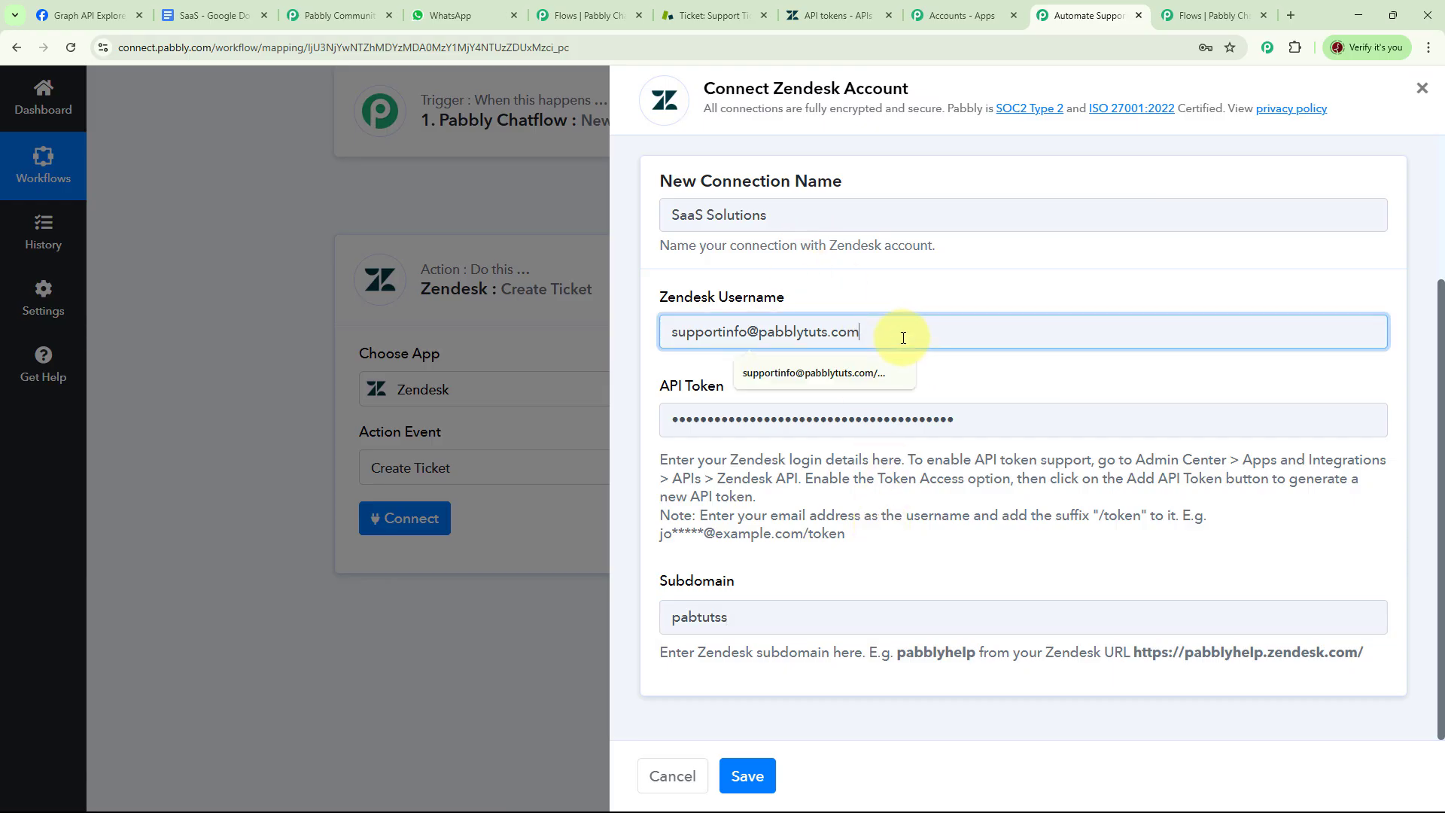
{"action": "type", "text": "/token"}
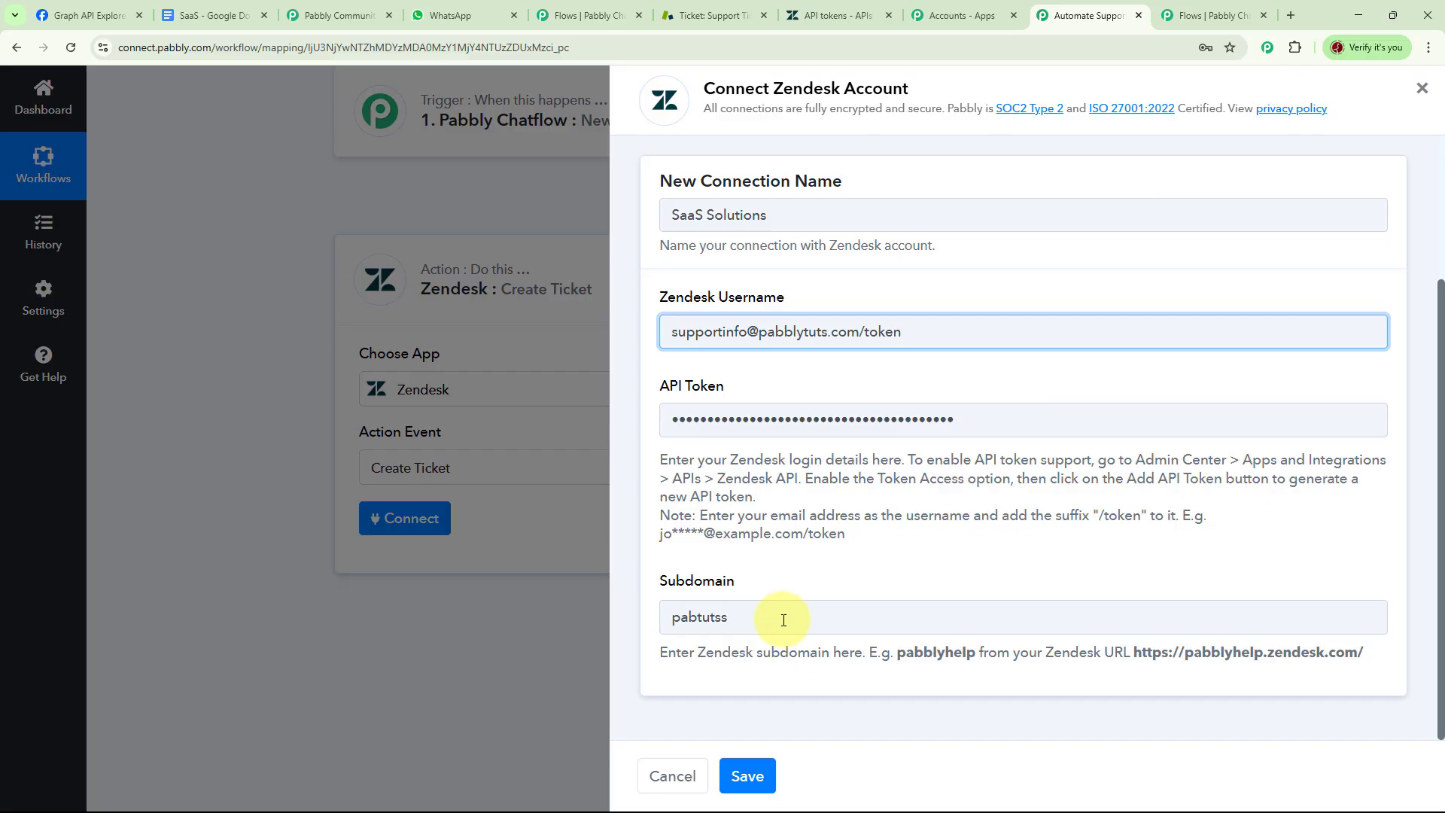
{"action": "left_click", "coordinate": [749, 777]}
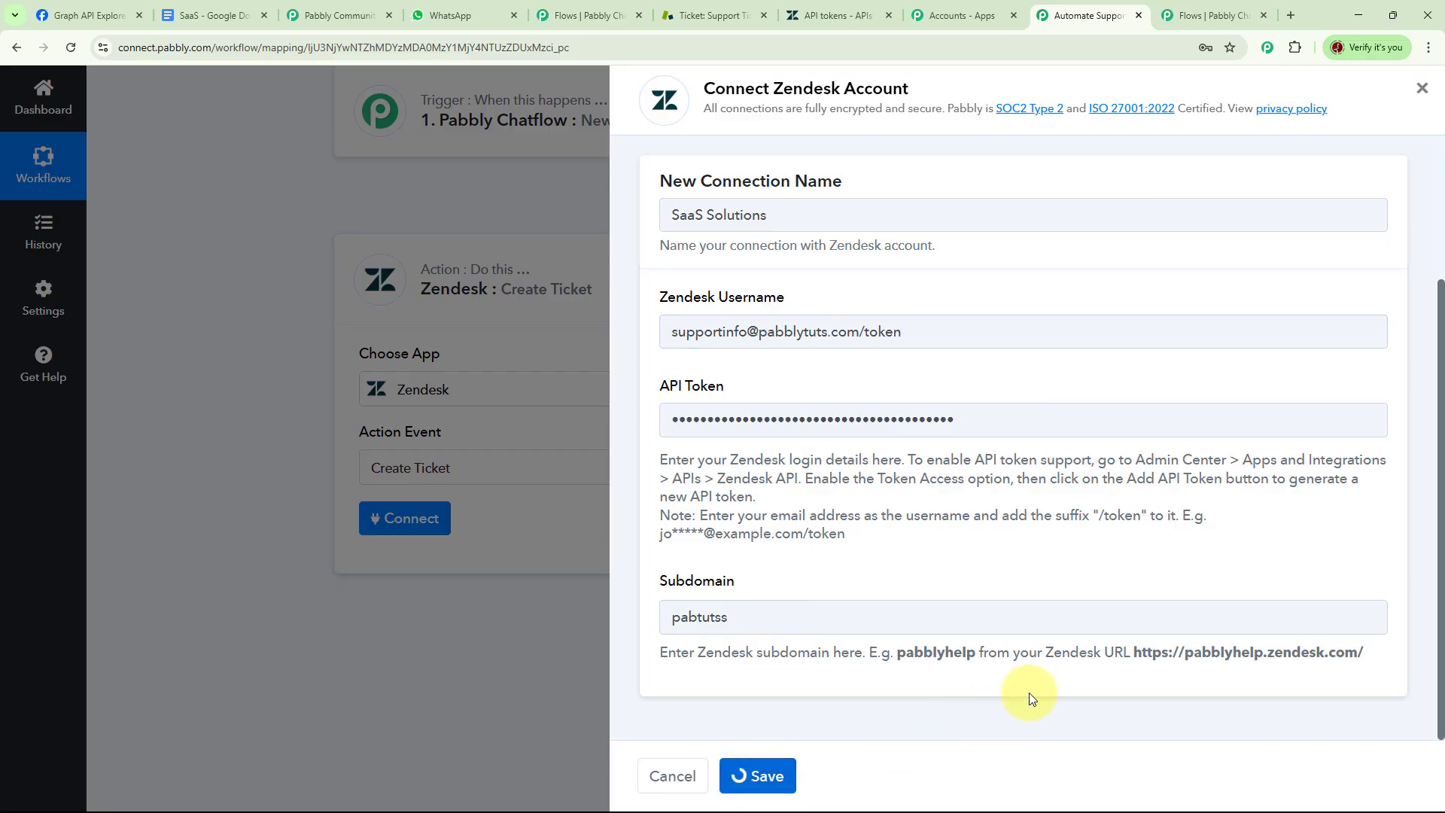
Set the subject of the Zendesk Create Ticket action to "Software Solution".
{"action": "scroll", "coordinate": [920, 354], "scroll_direction": "down", "scroll_amount": 4}
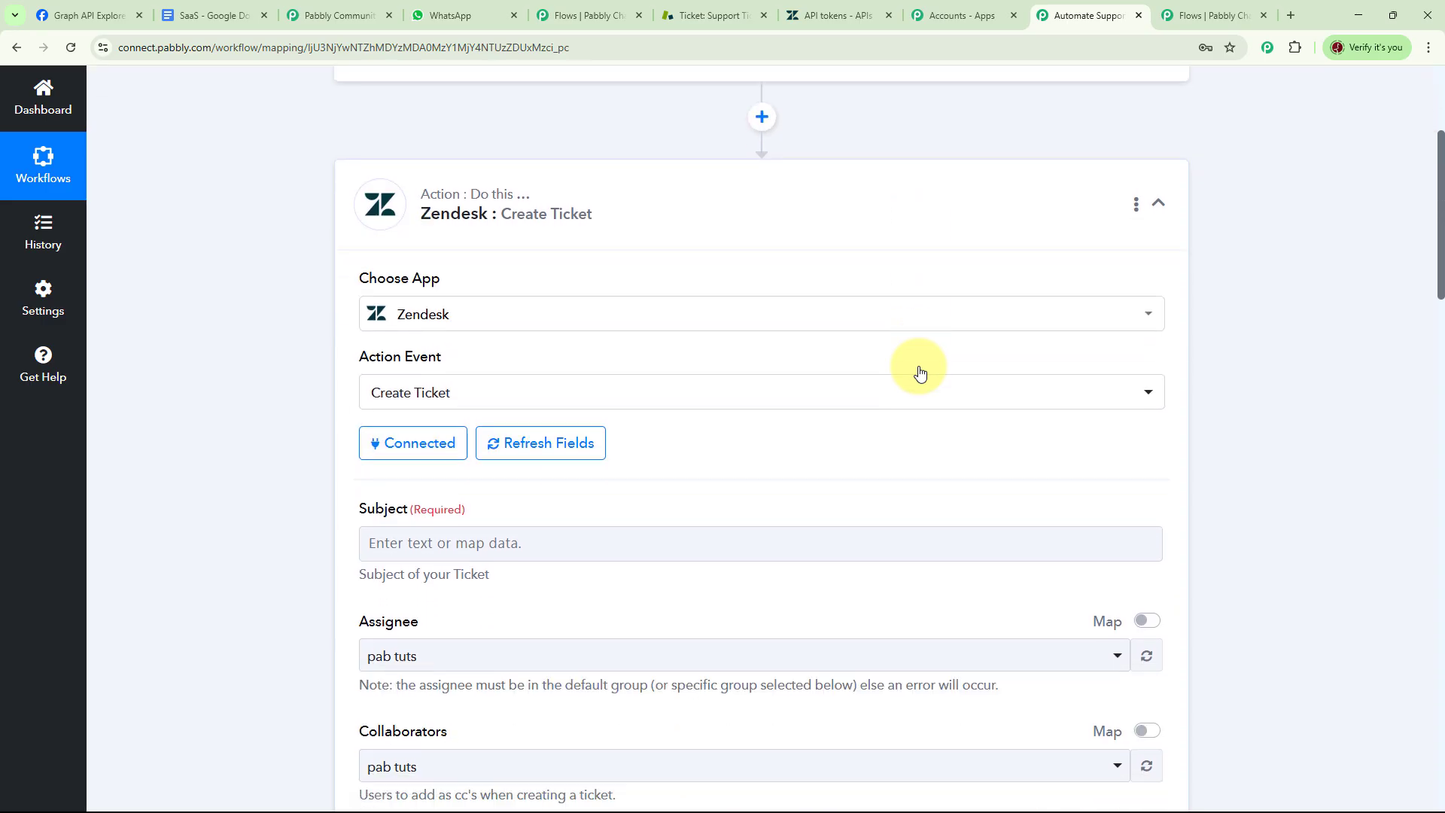
{"action": "scroll", "coordinate": [920, 371], "scroll_direction": "down", "scroll_amount": 1}
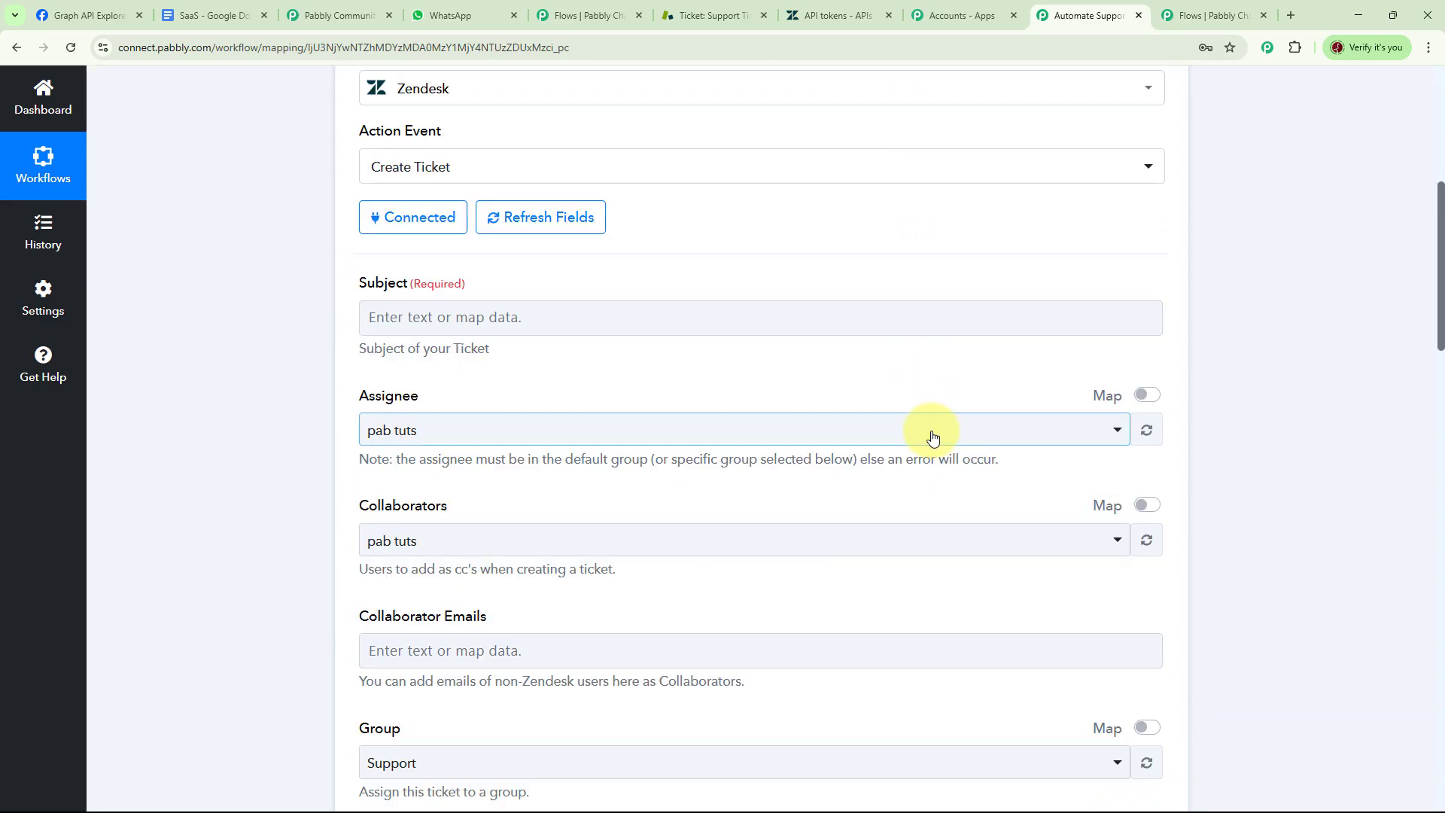
{"action": "left_click", "coordinate": [463, 313]}
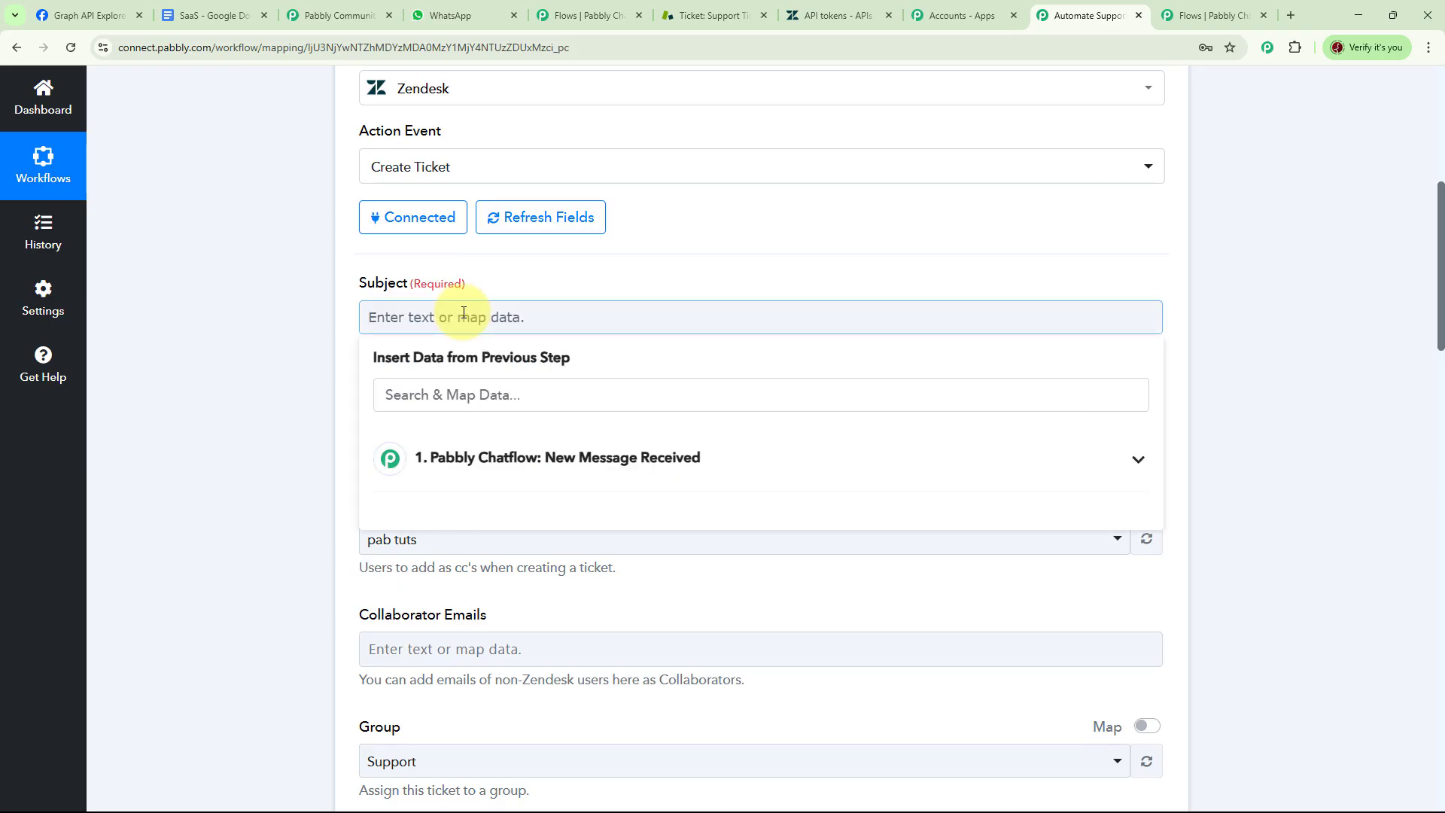
{"action": "type", "text": "Software Solution"}
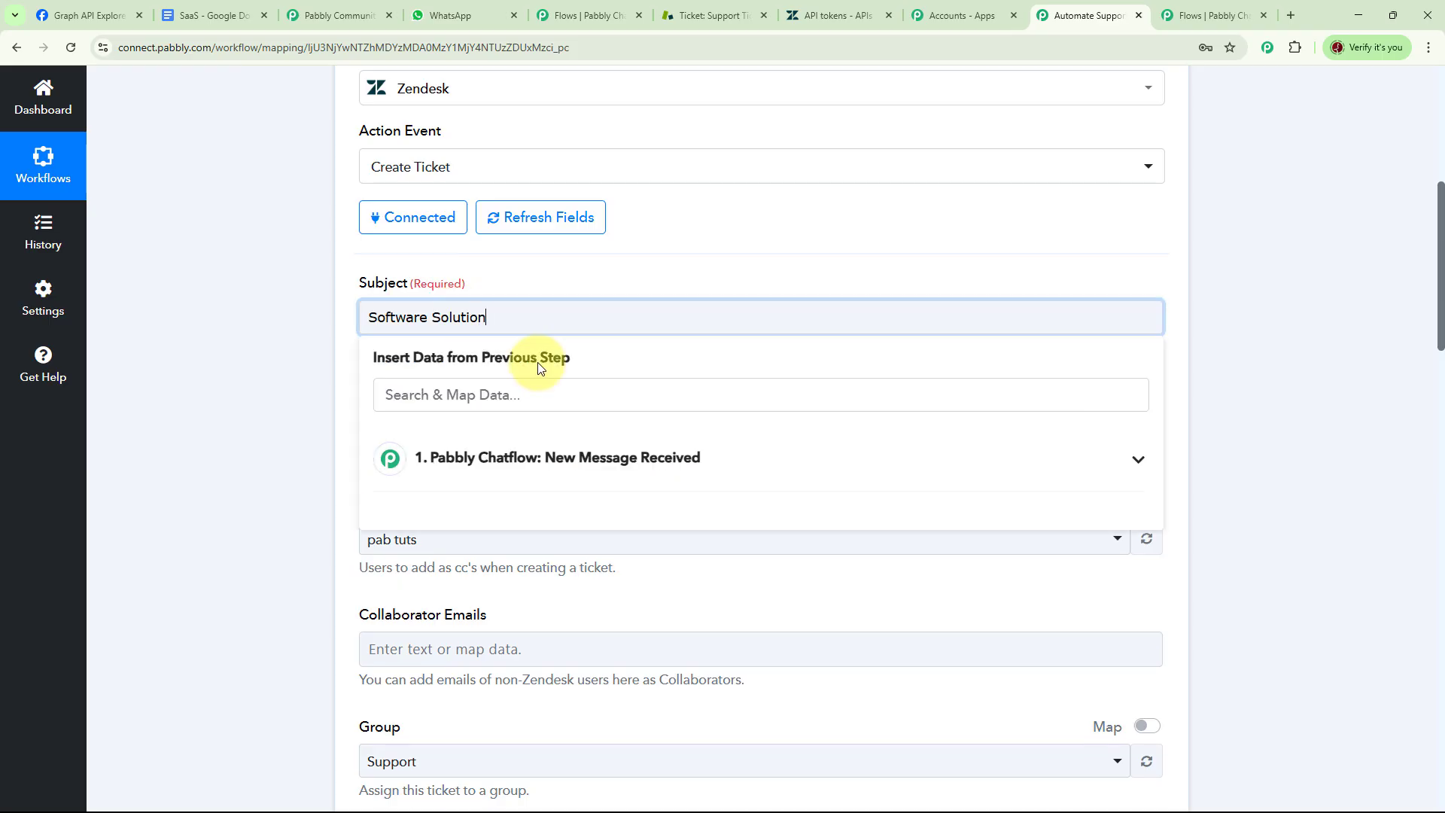
{"action": "left_click", "coordinate": [313, 337]}
Map the ticket's Requester Name to the Customer Name value from the Pabbly Chatflow trigger.
{"action": "scroll", "coordinate": [439, 281], "scroll_direction": "down", "scroll_amount": 2}
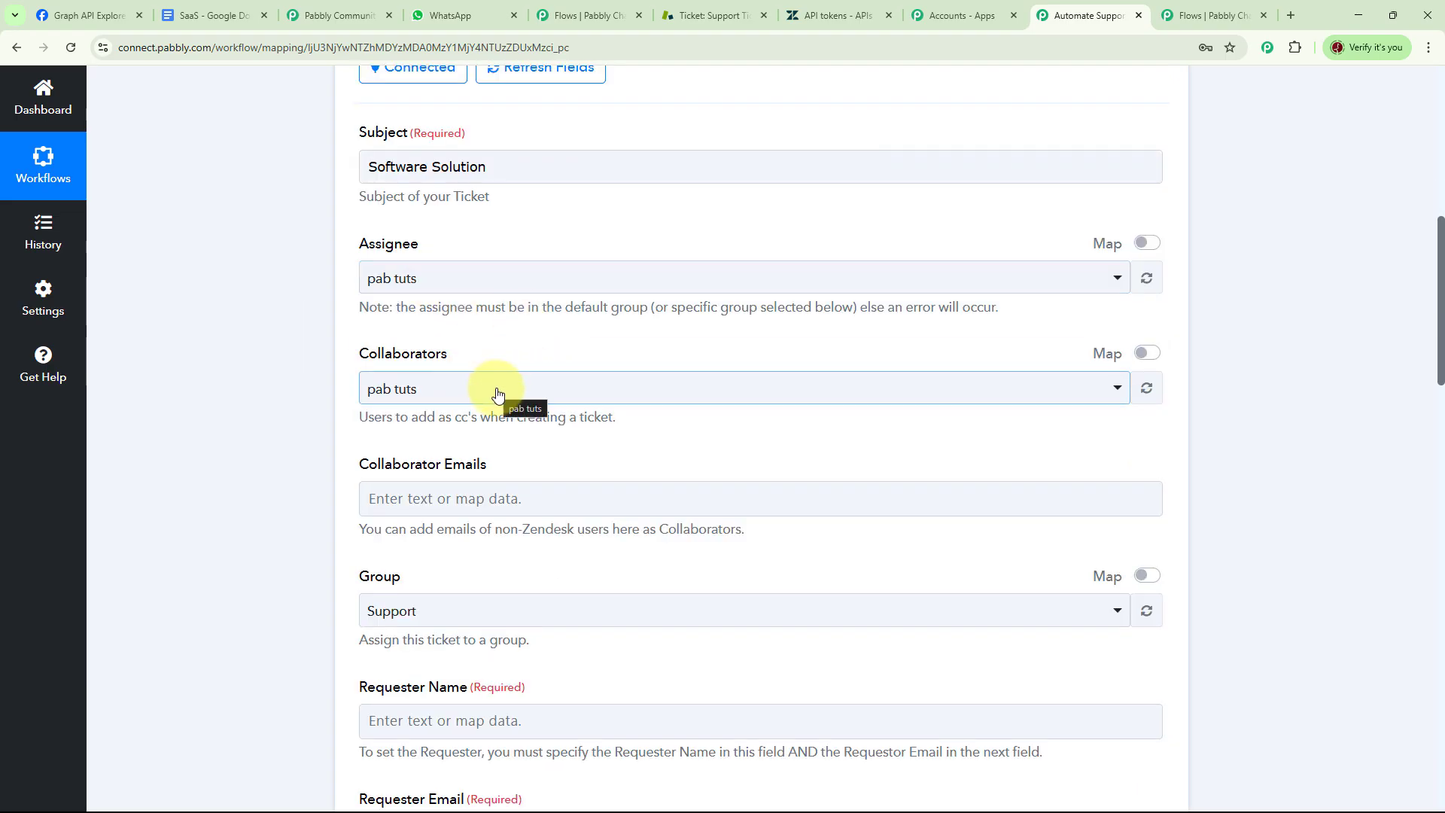
{"action": "scroll", "coordinate": [846, 365], "scroll_direction": "down", "scroll_amount": 2}
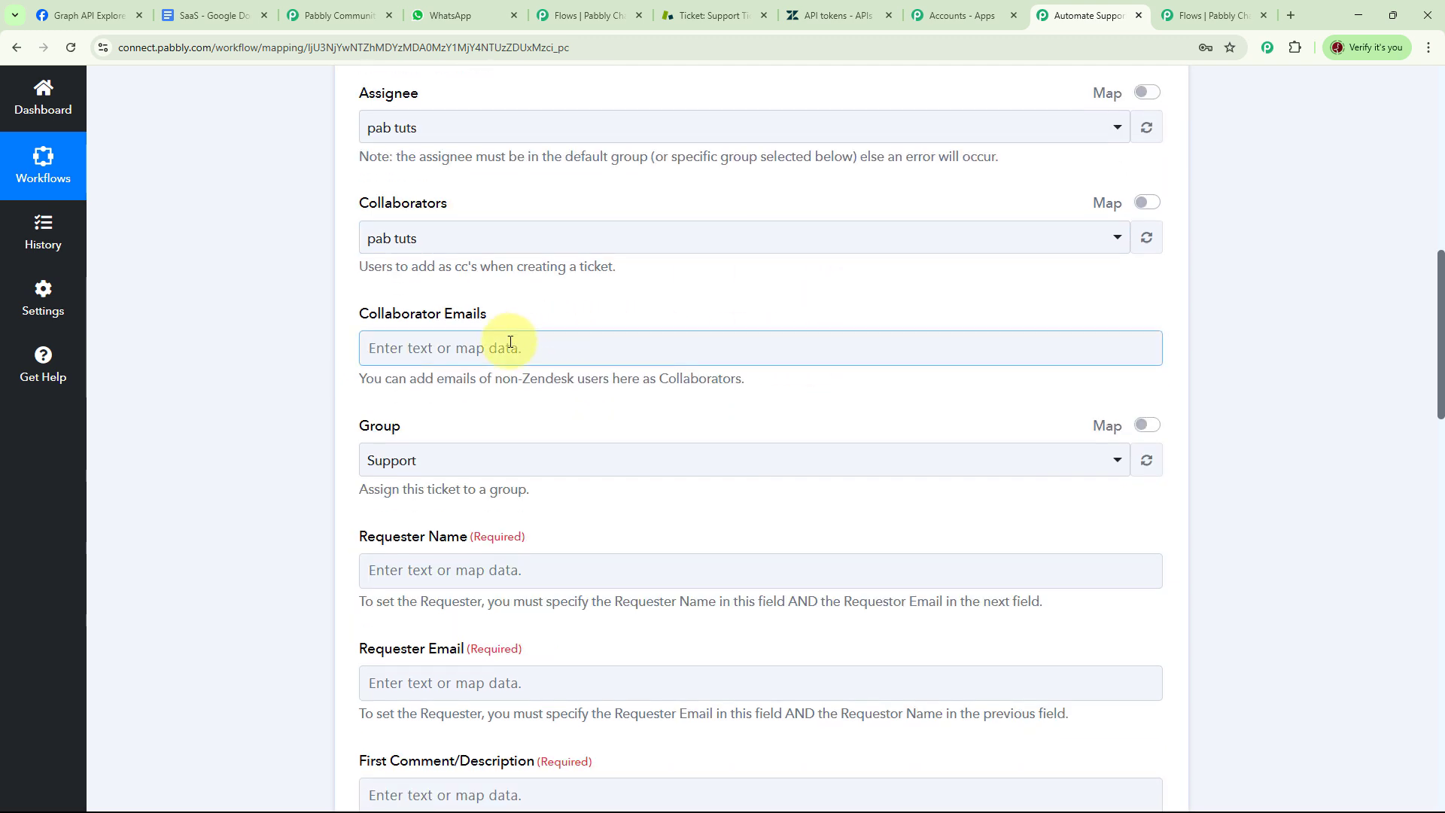
{"action": "scroll", "coordinate": [735, 354], "scroll_direction": "down", "scroll_amount": 1}
{"action": "scroll", "coordinate": [736, 355], "scroll_direction": "down", "scroll_amount": 1}
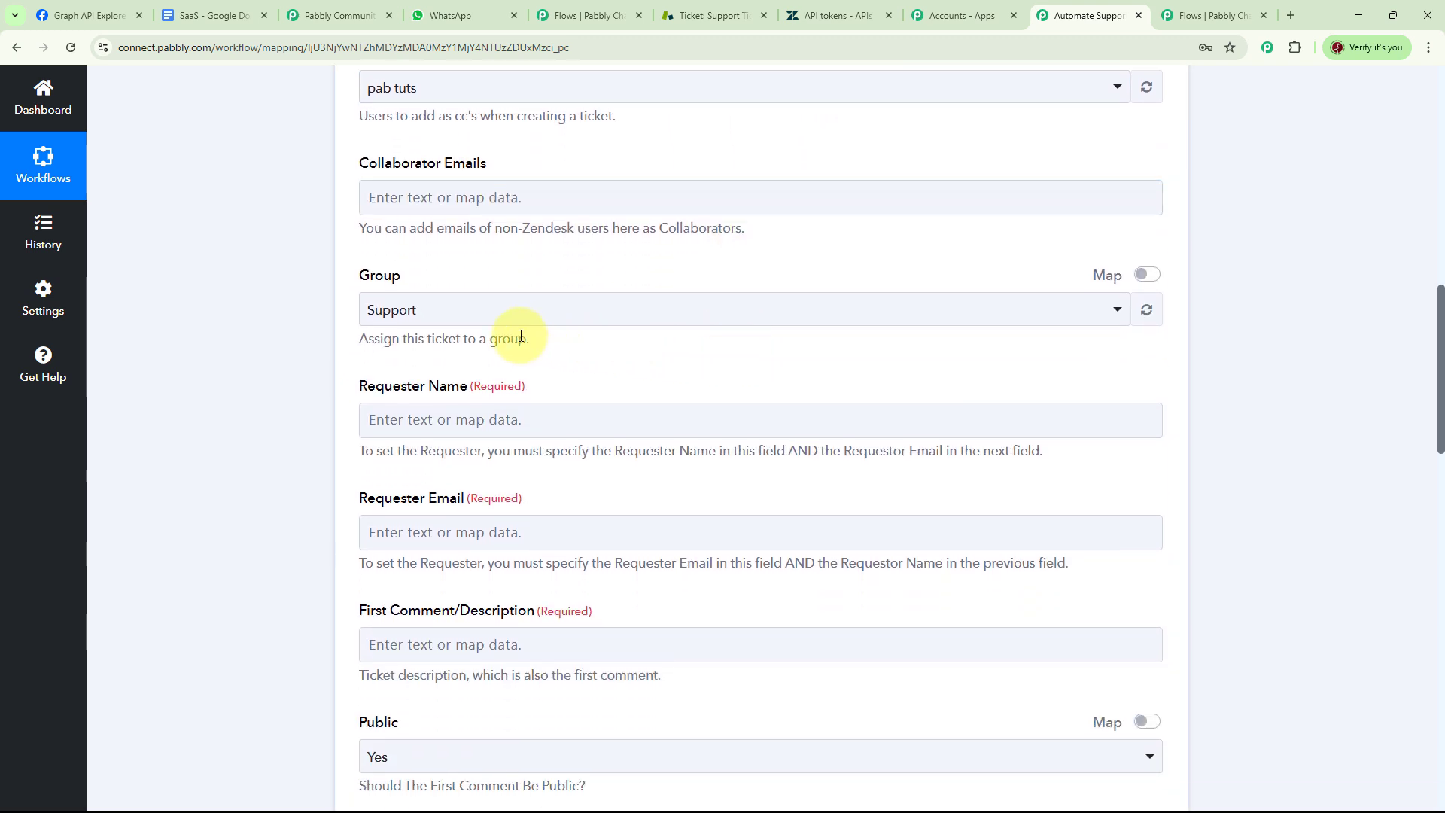
{"action": "scroll", "coordinate": [831, 341], "scroll_direction": "down", "scroll_amount": 1}
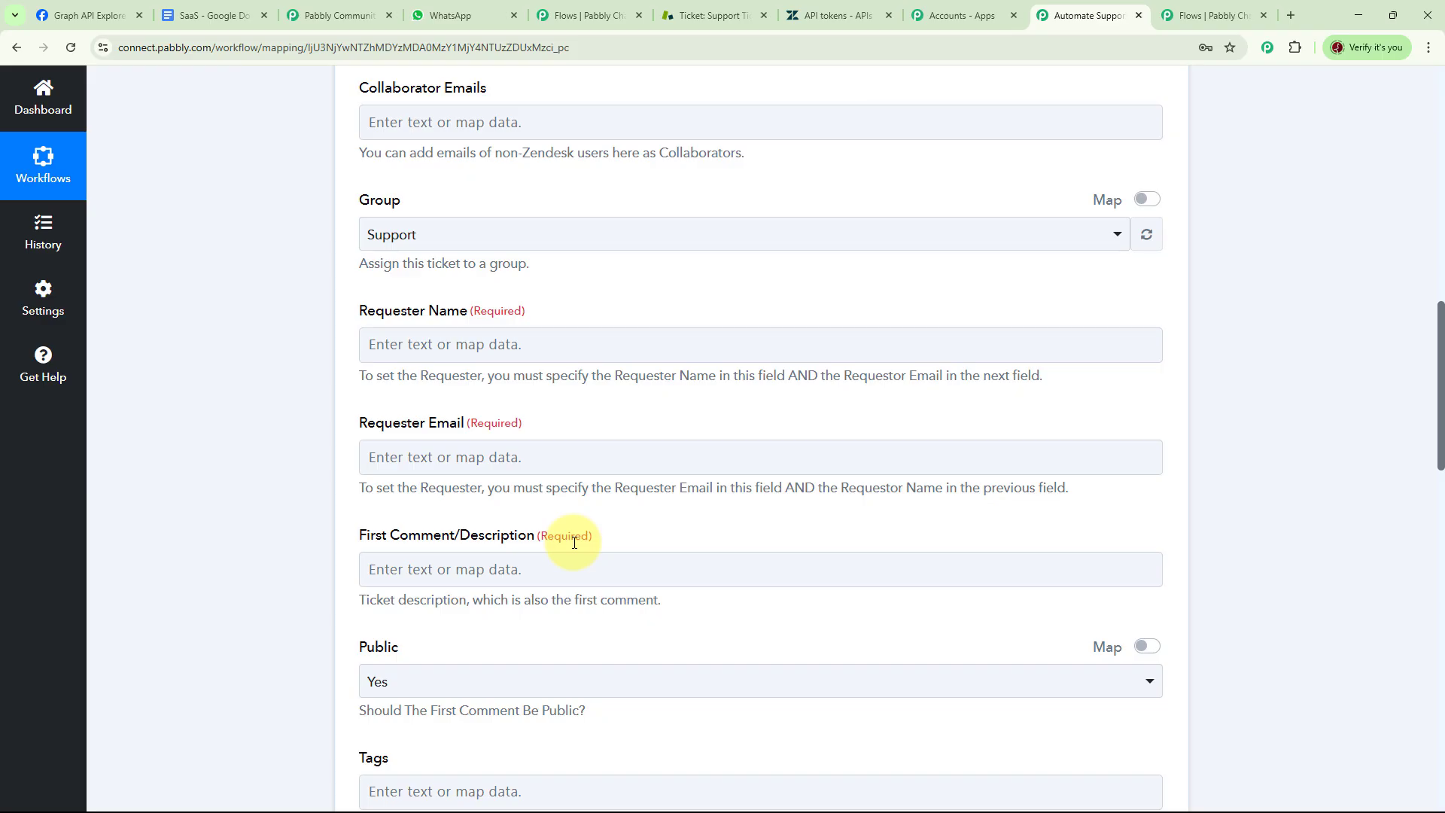
{"action": "left_click", "coordinate": [538, 344]}
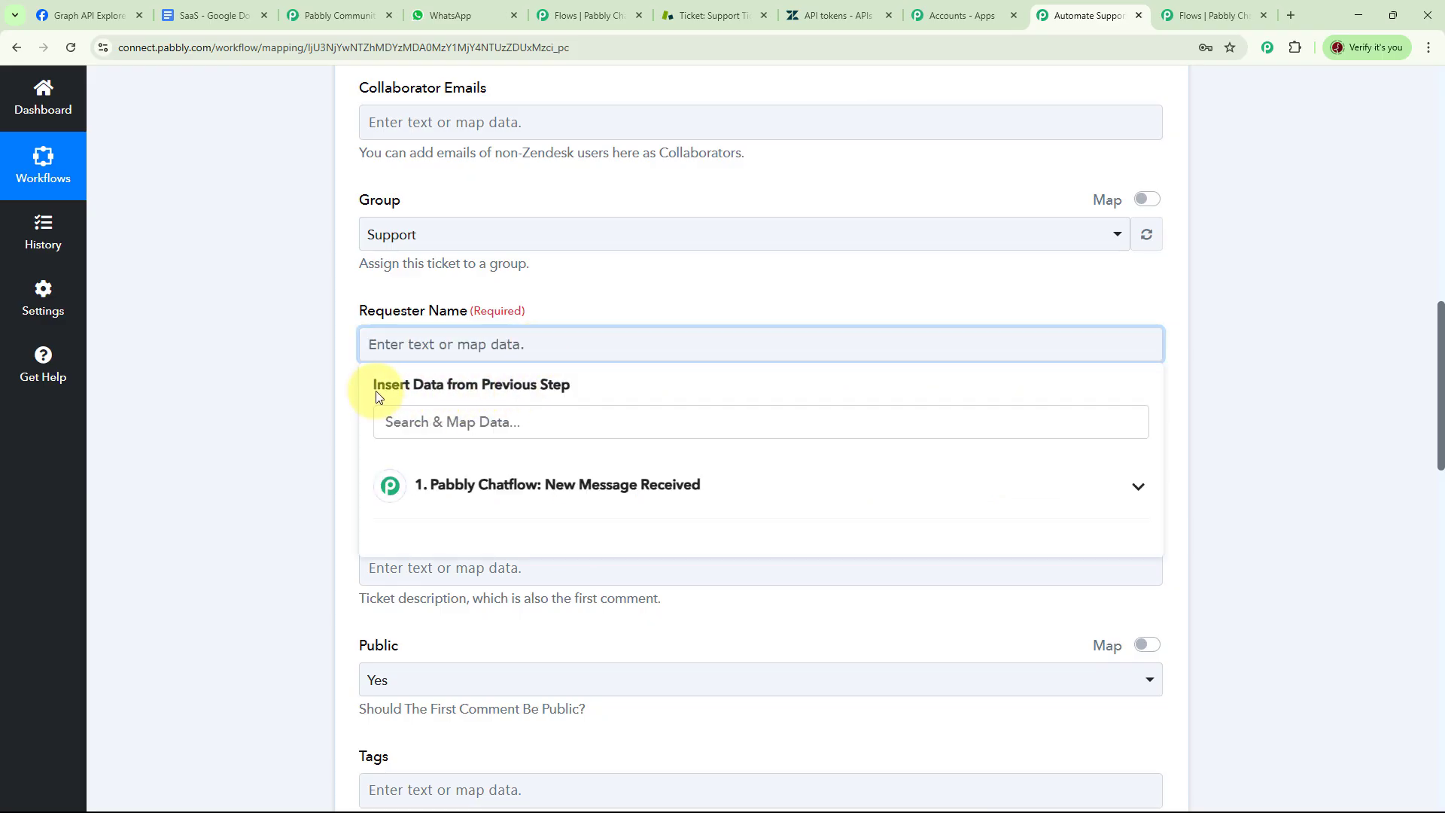
{"action": "scroll", "coordinate": [1076, 328], "scroll_direction": "up", "scroll_amount": 4}
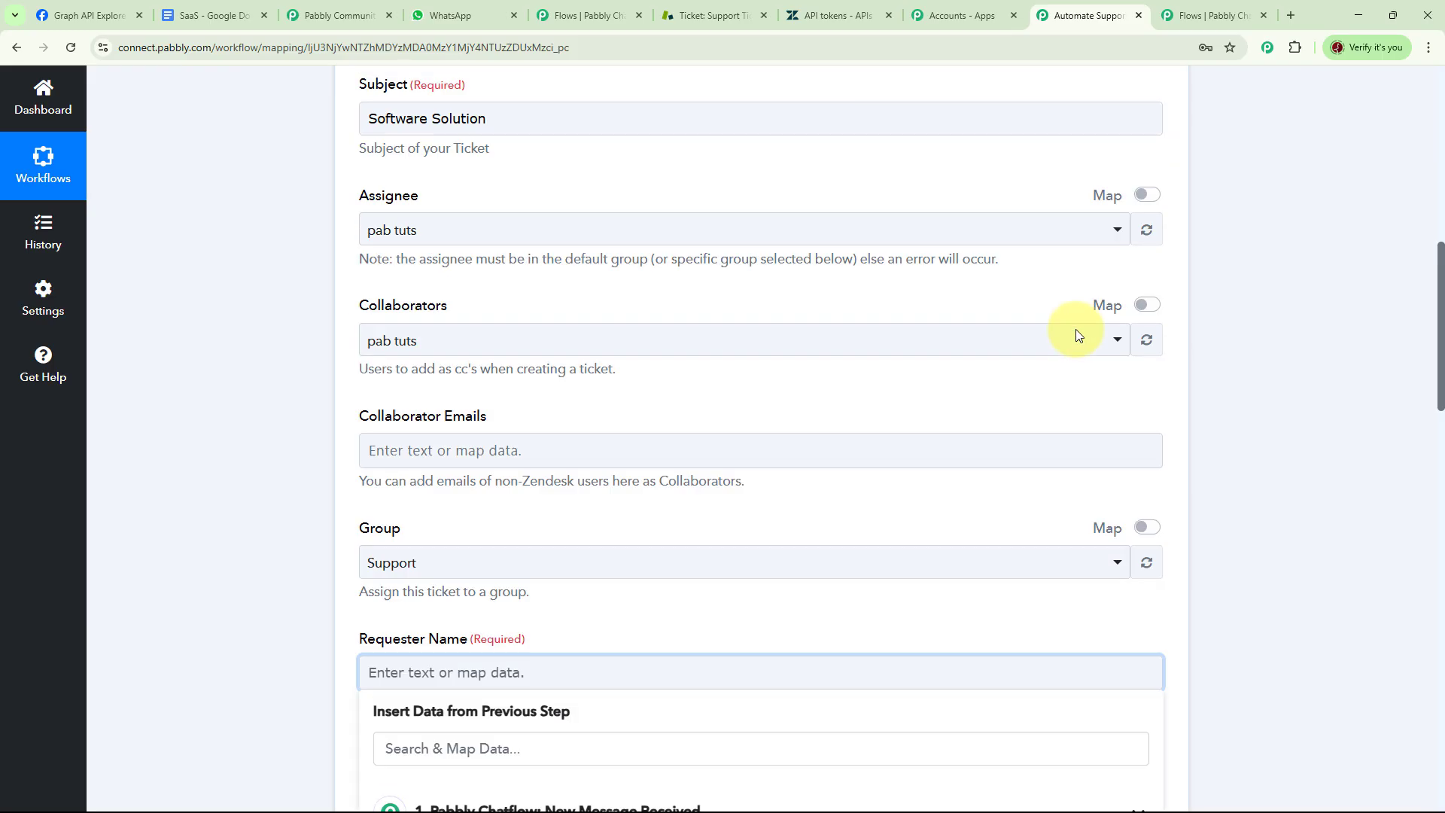
{"action": "scroll", "coordinate": [774, 329], "scroll_direction": "up", "scroll_amount": 9}
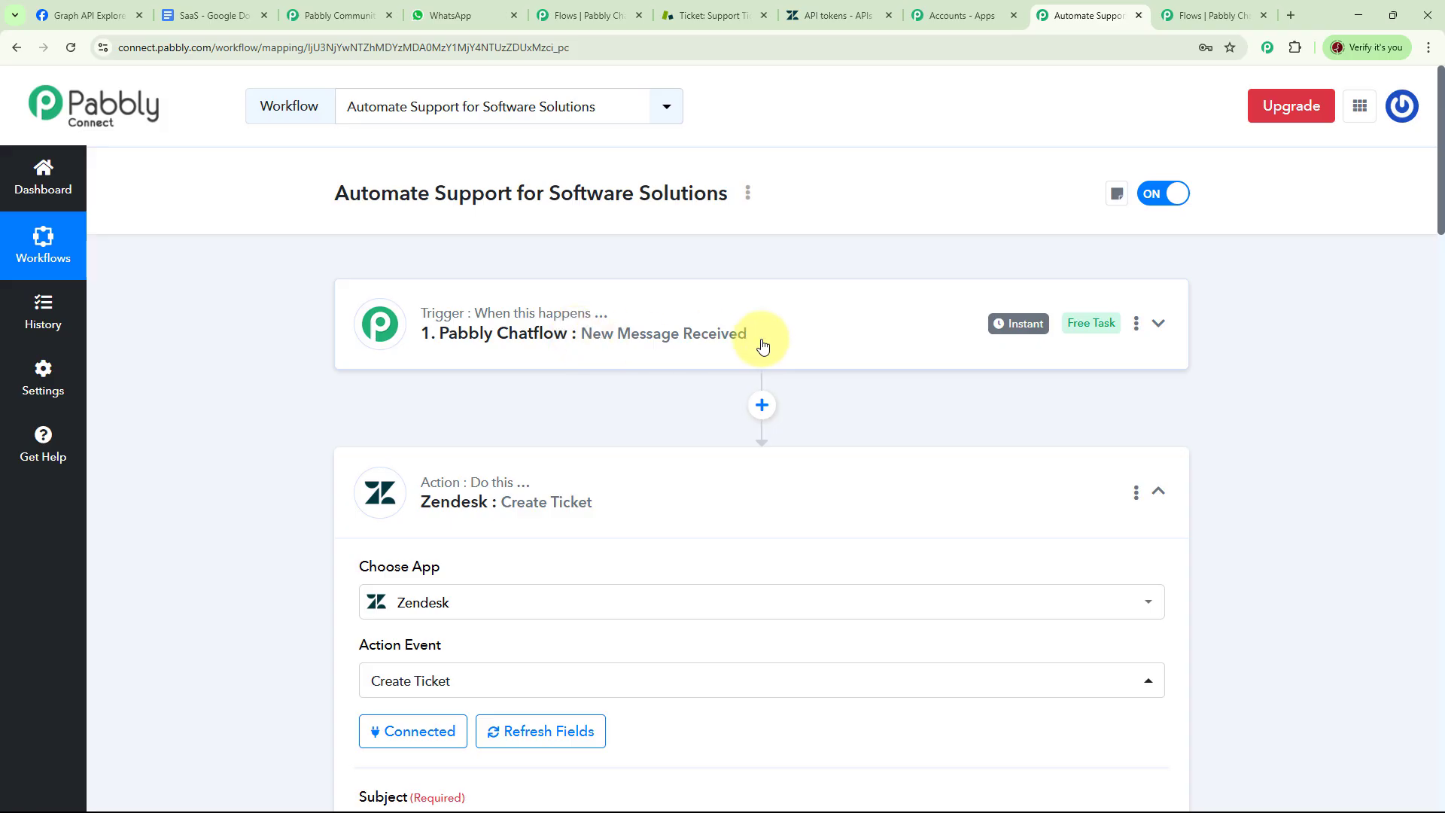
{"action": "scroll", "coordinate": [763, 344], "scroll_direction": "down", "scroll_amount": 10}
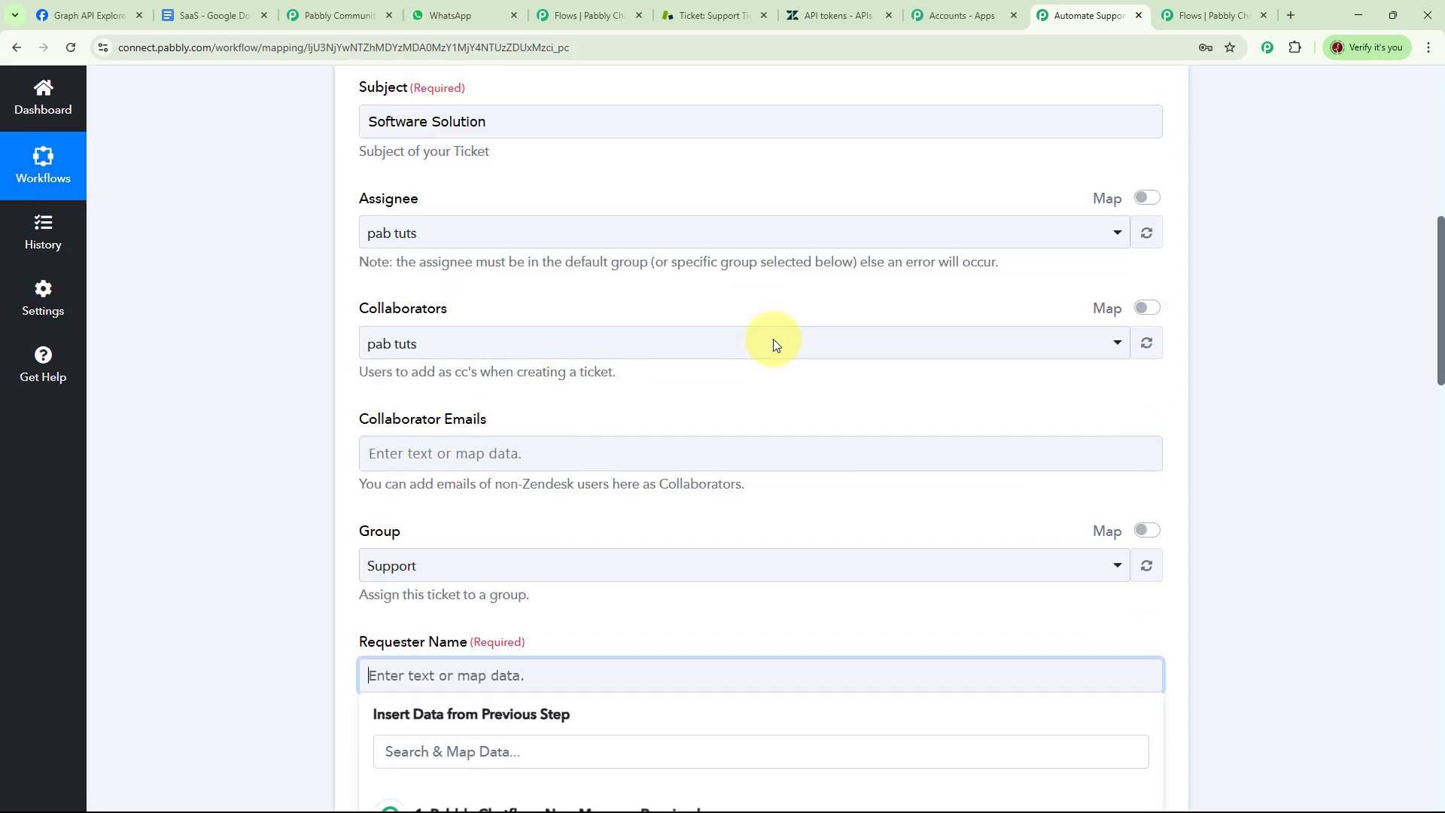
{"action": "scroll", "coordinate": [757, 343], "scroll_direction": "down", "scroll_amount": 3}
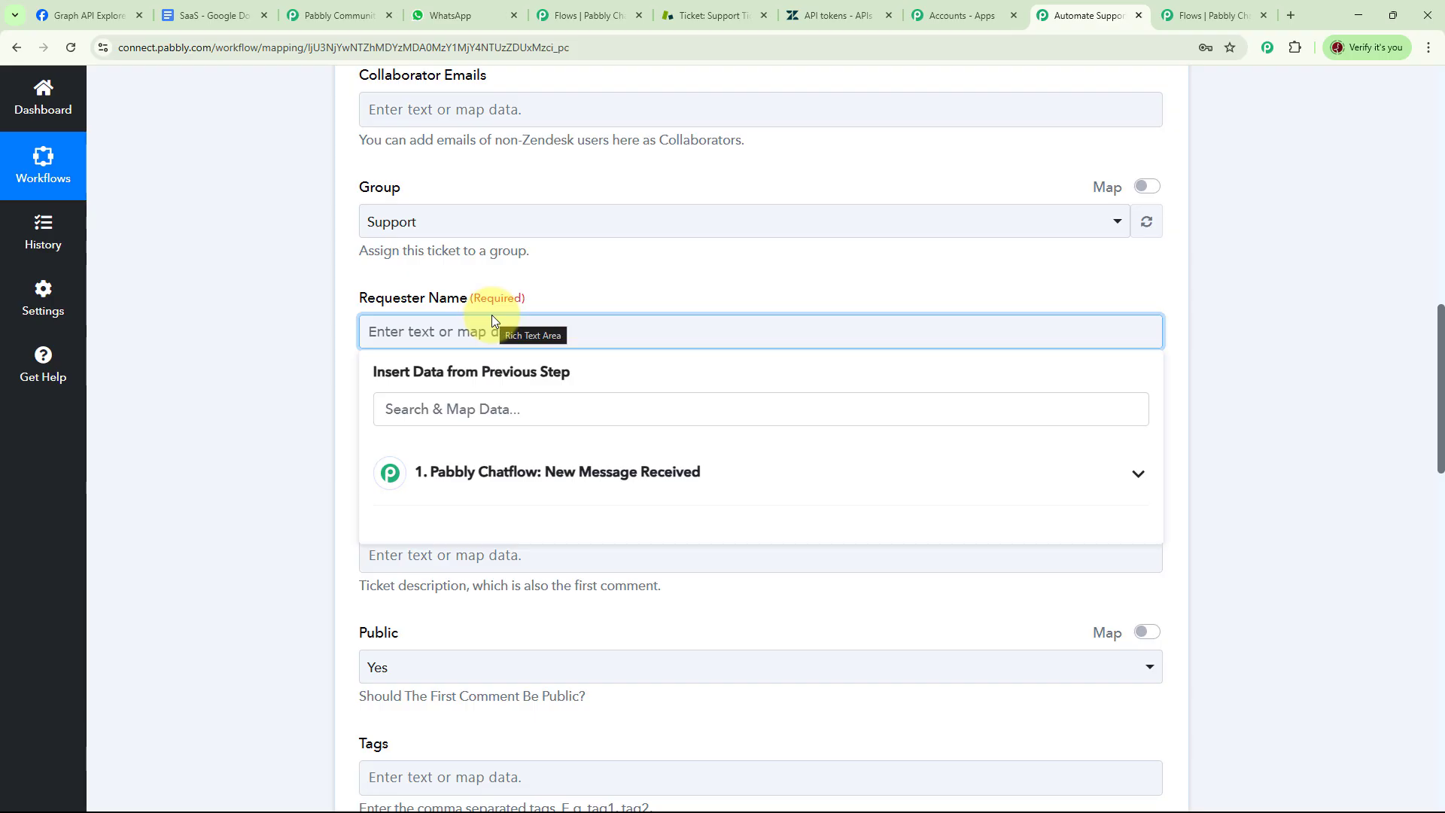
{"action": "left_click", "coordinate": [504, 474]}
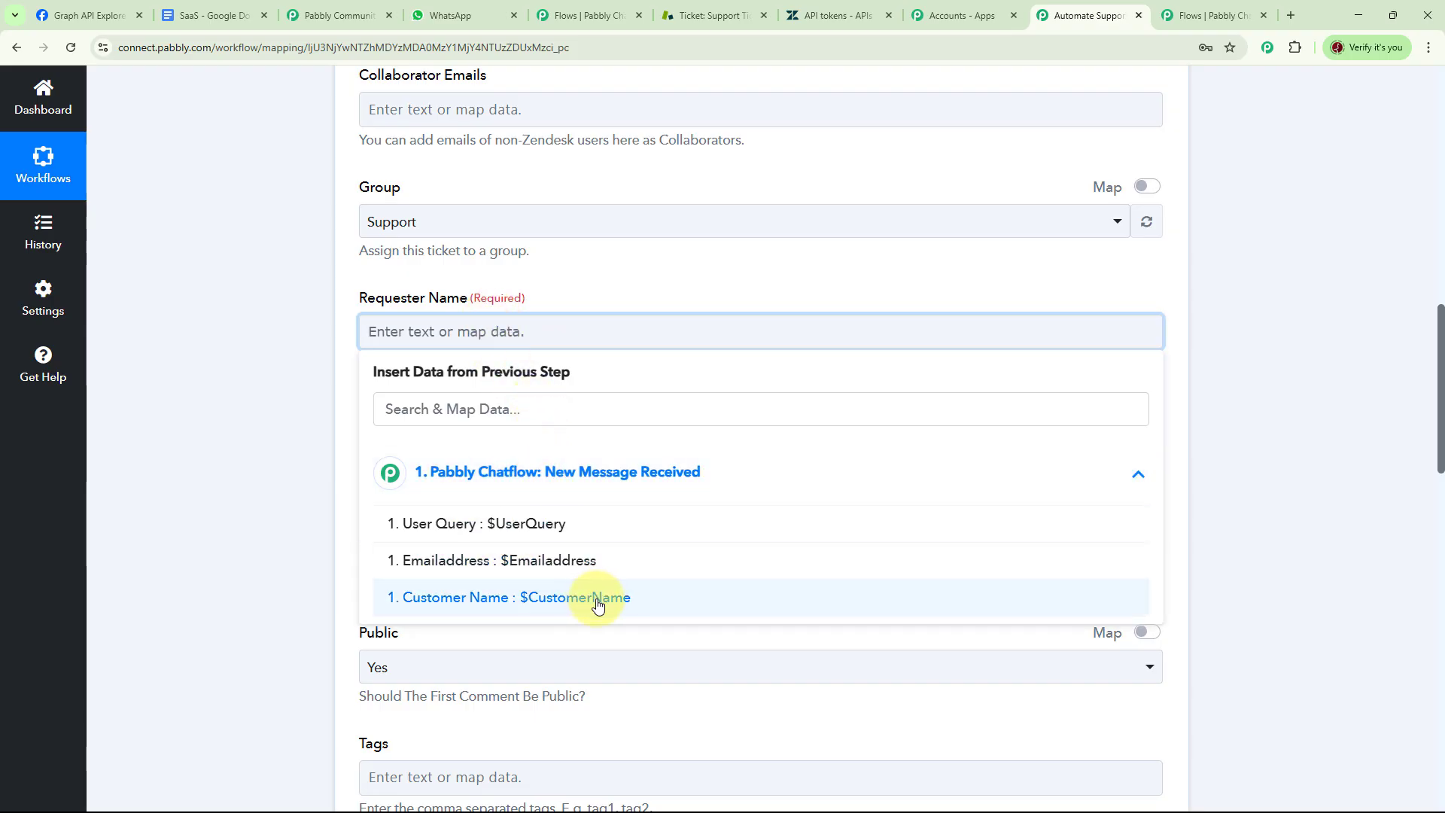
{"action": "left_click", "coordinate": [574, 599]}
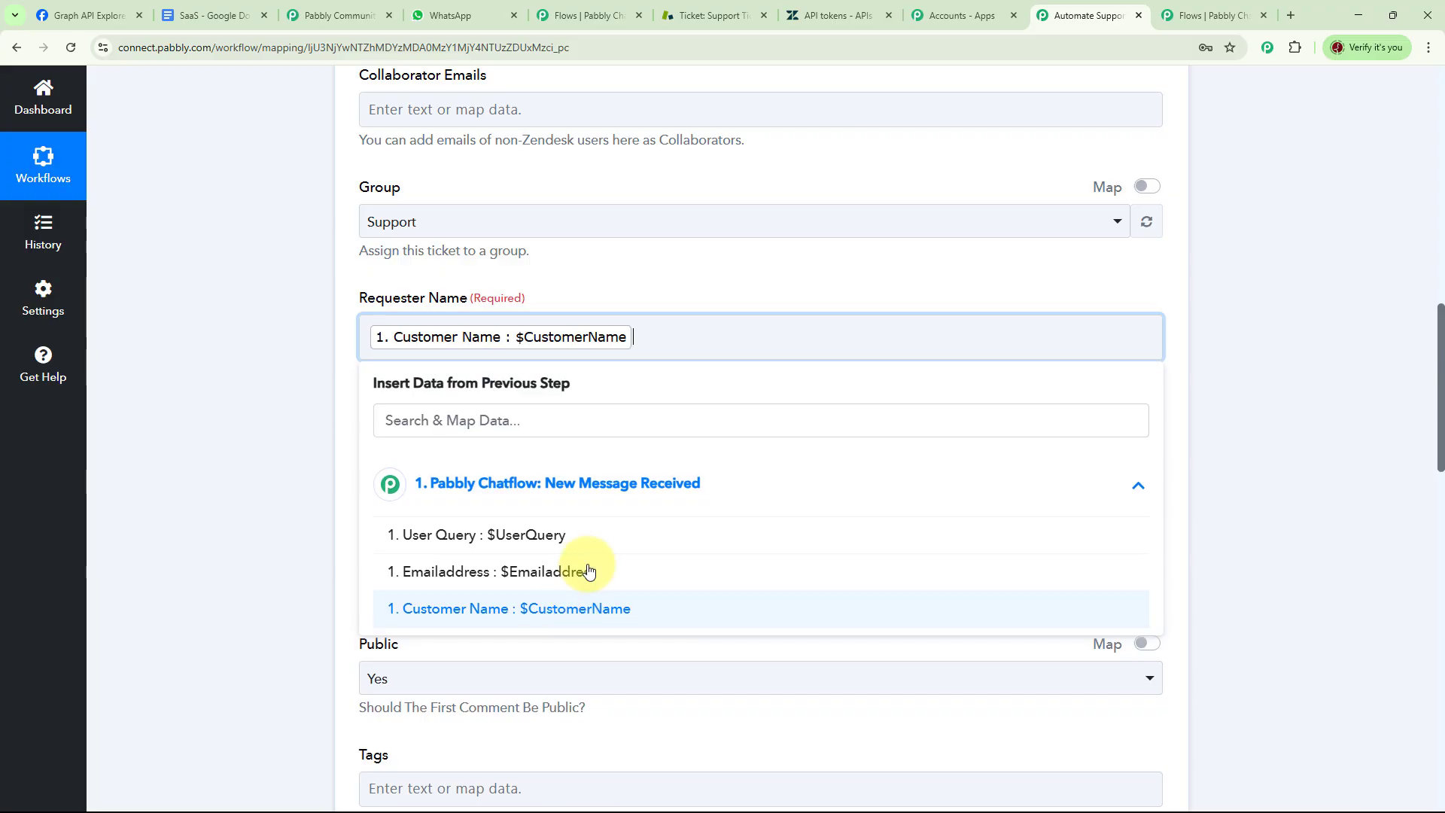
Map the ticket's Requester Email to the Emailaddress value from the Pabbly Chatflow trigger.
{"action": "left_click", "coordinate": [299, 374]}
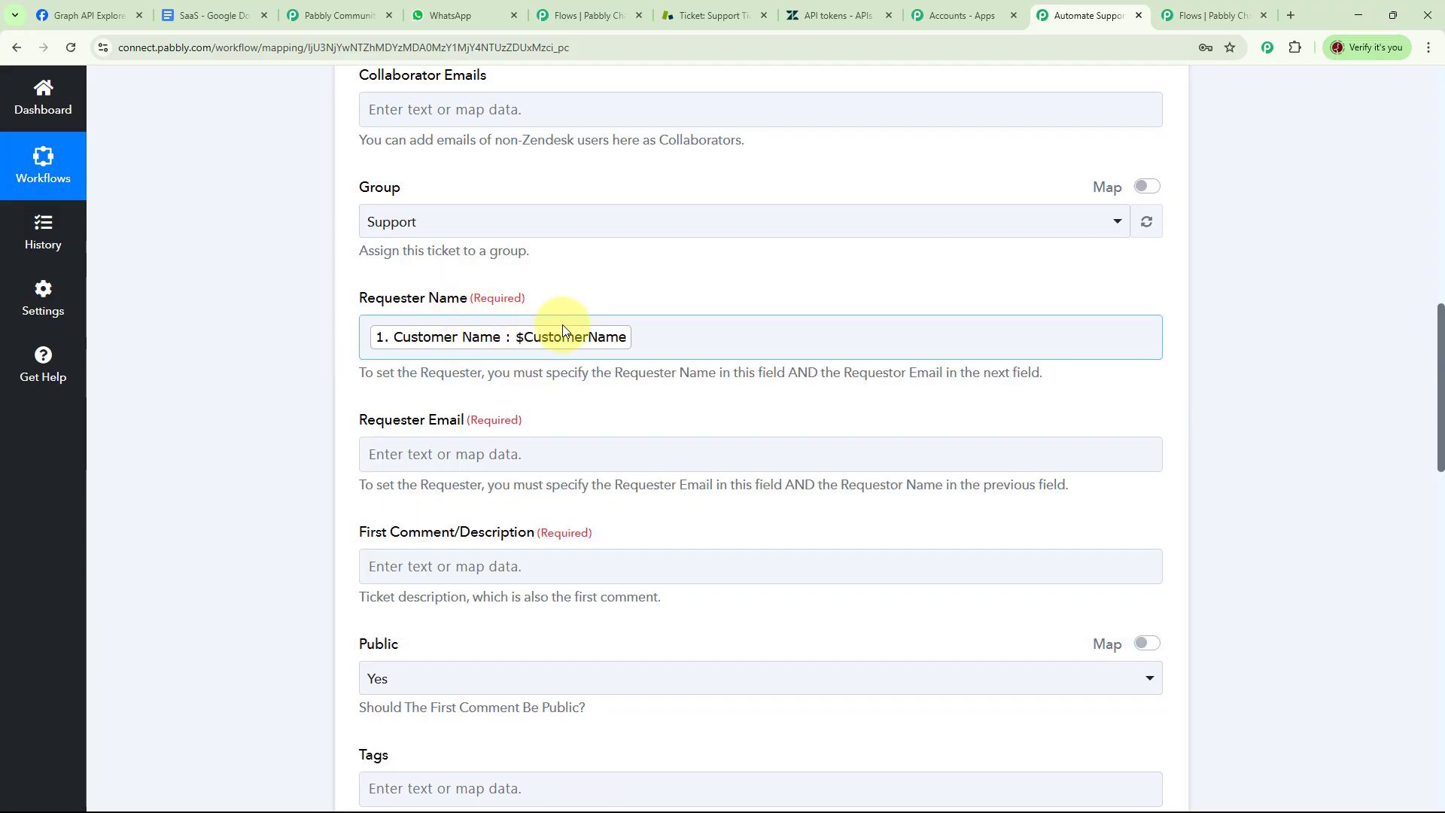
{"action": "scroll", "coordinate": [470, 304], "scroll_direction": "down", "scroll_amount": 2}
{"action": "left_click", "coordinate": [466, 302]}
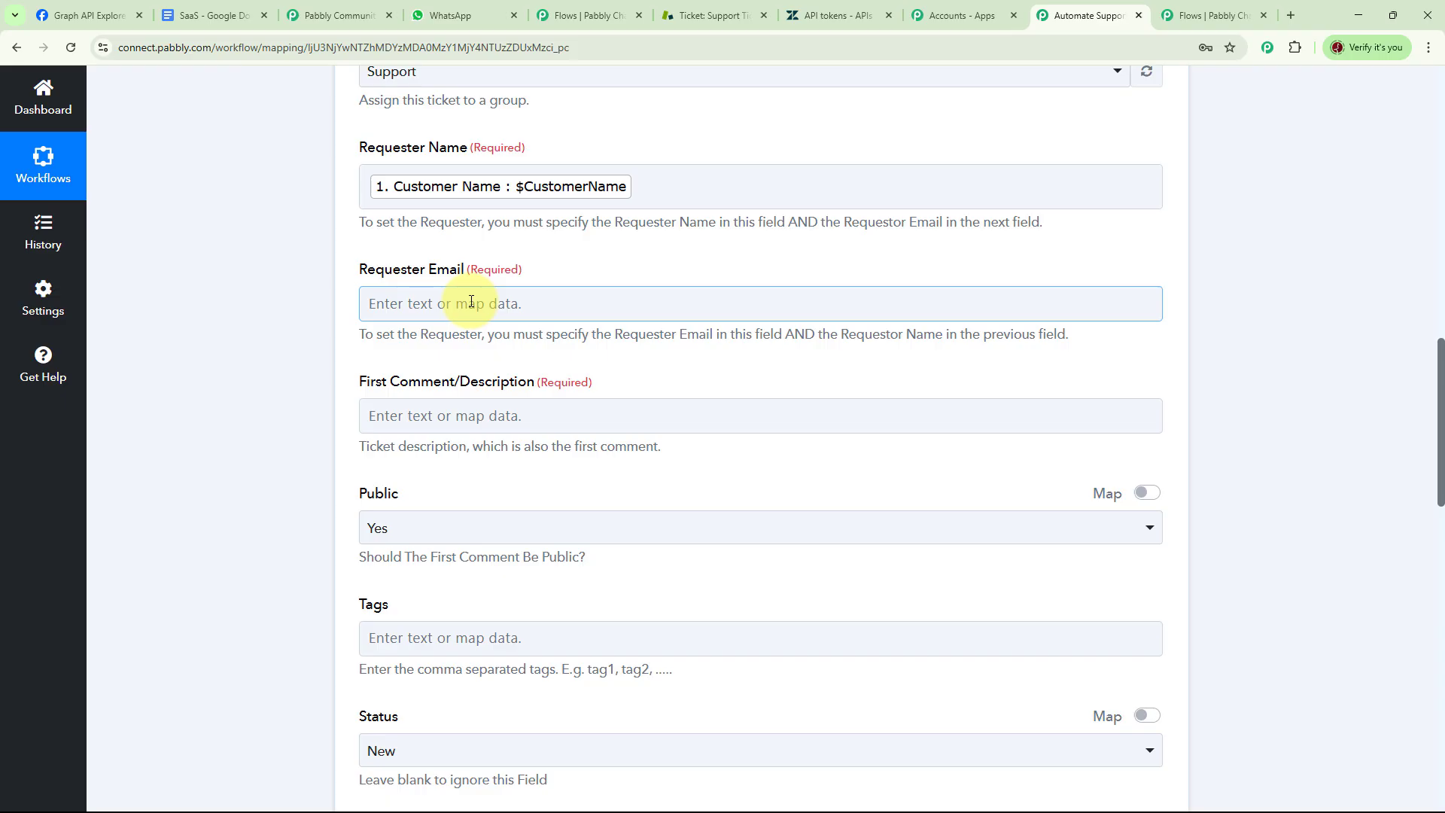
{"action": "left_click", "coordinate": [533, 446]}
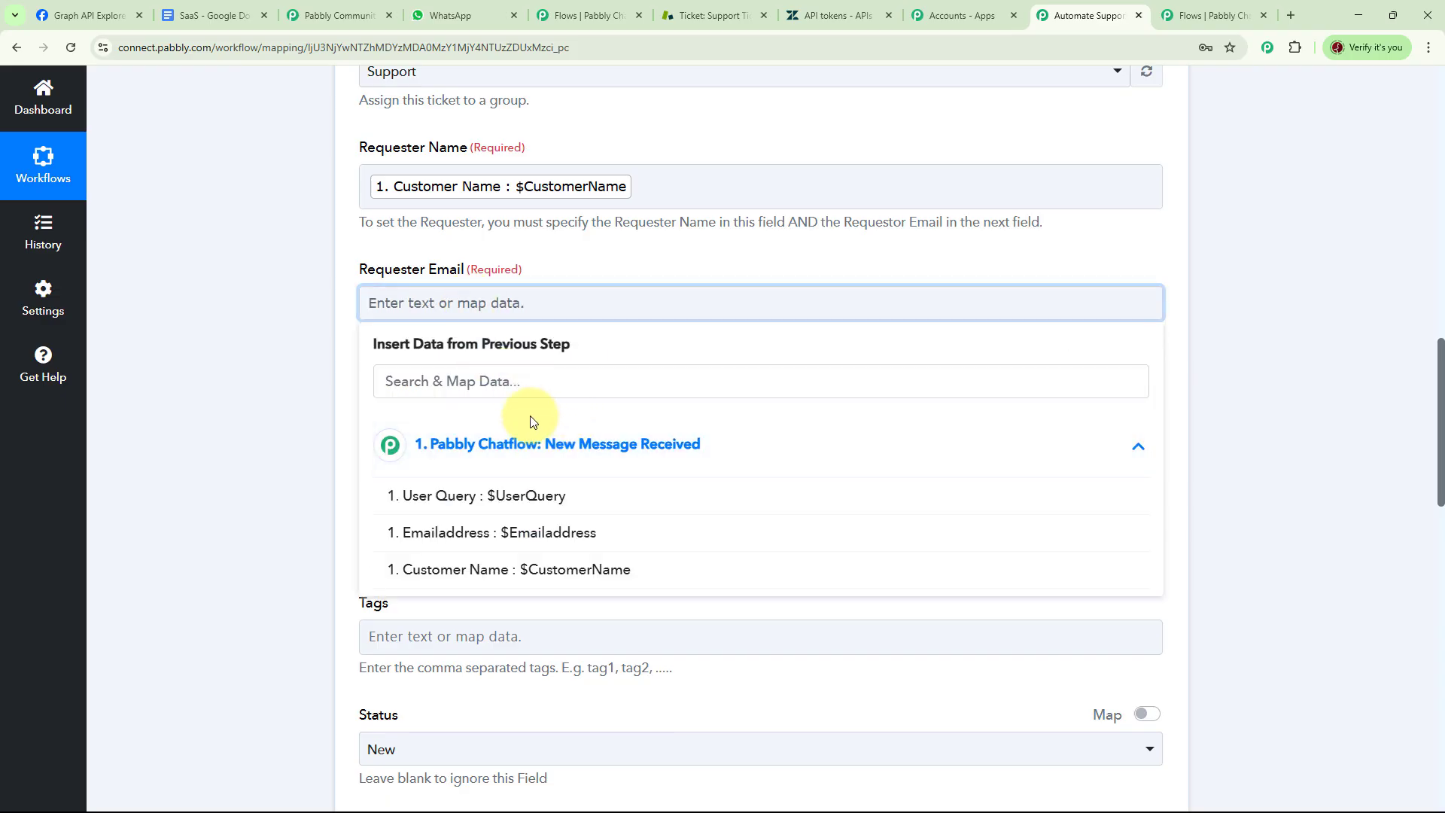
{"action": "left_click", "coordinate": [565, 539]}
{"action": "left_click", "coordinate": [302, 362]}
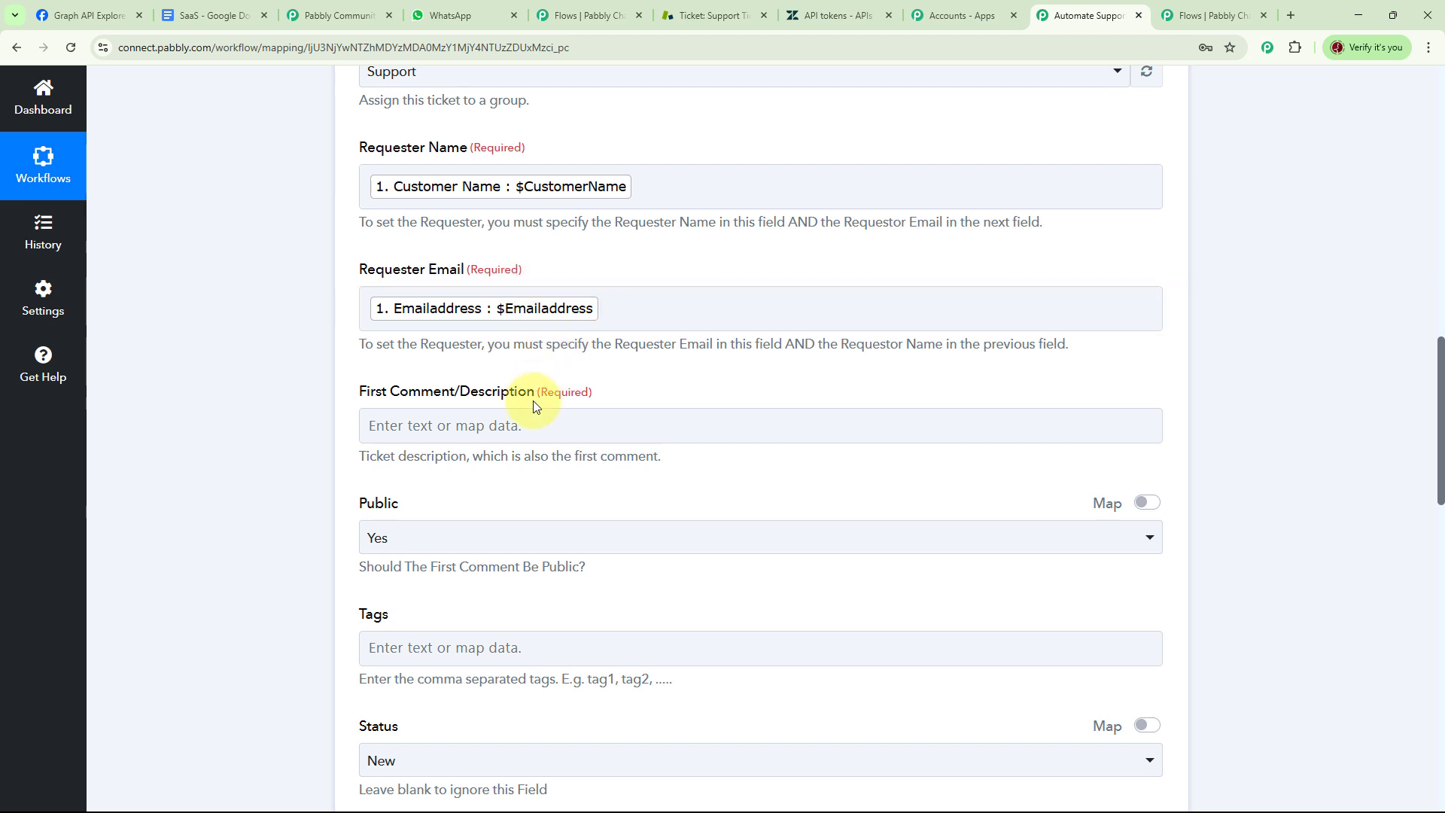
Map the ticket's First Comment/Description to the User Query value from the Pabbly Chatflow trigger.
{"action": "left_click", "coordinate": [481, 423]}
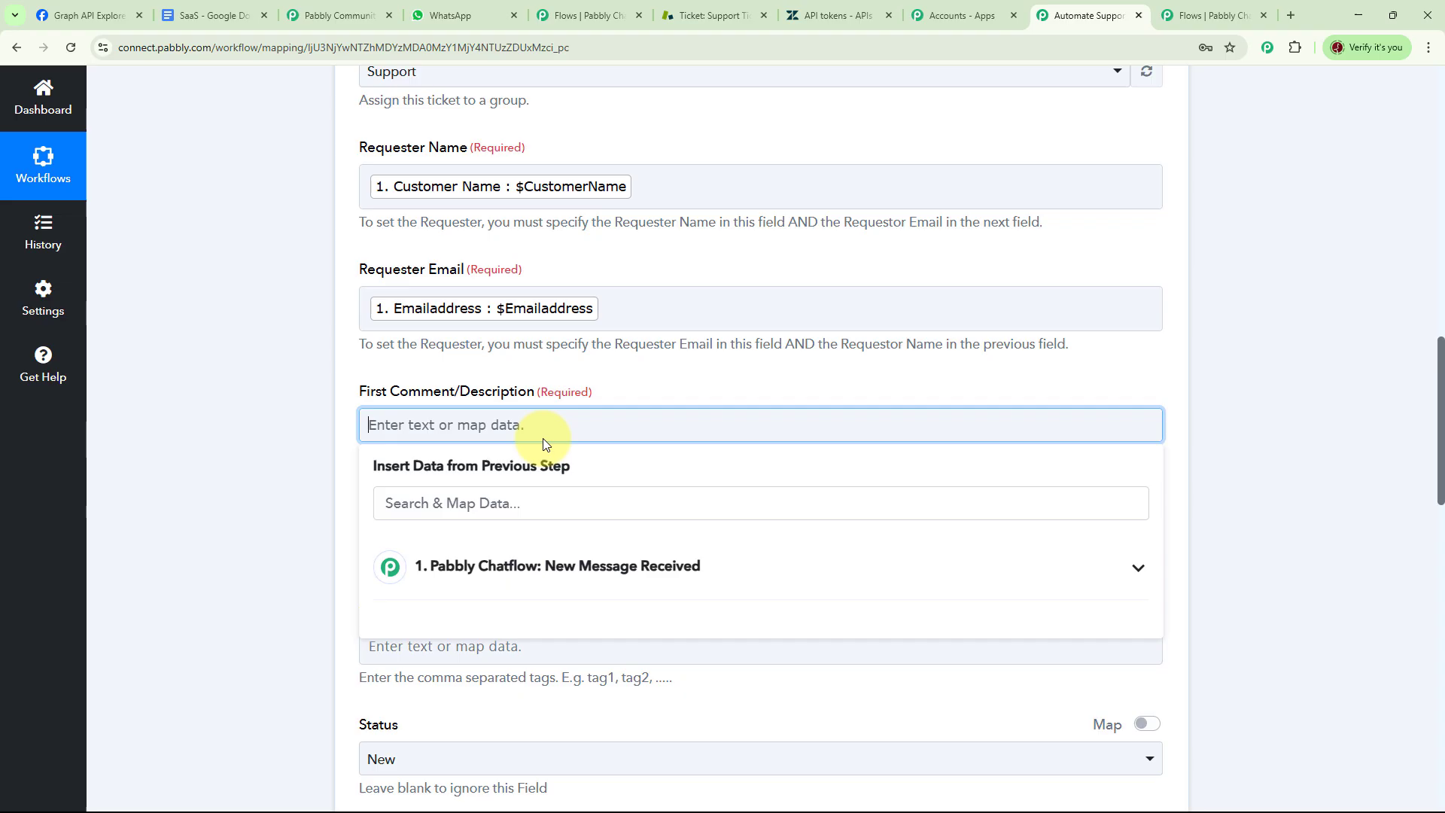
{"action": "left_click", "coordinate": [555, 565]}
{"action": "left_click", "coordinate": [542, 618]}
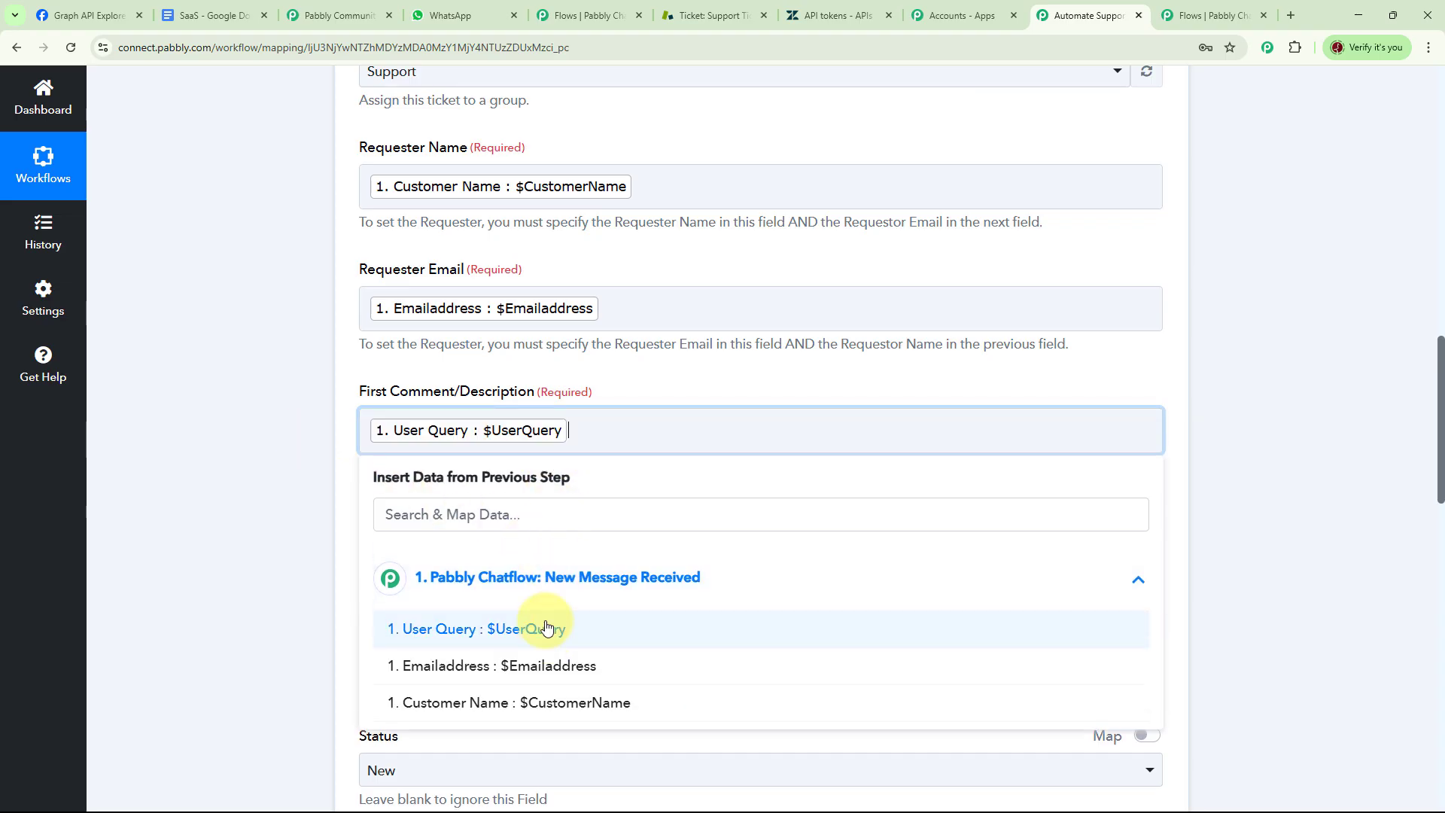
{"action": "left_click", "coordinate": [286, 444]}
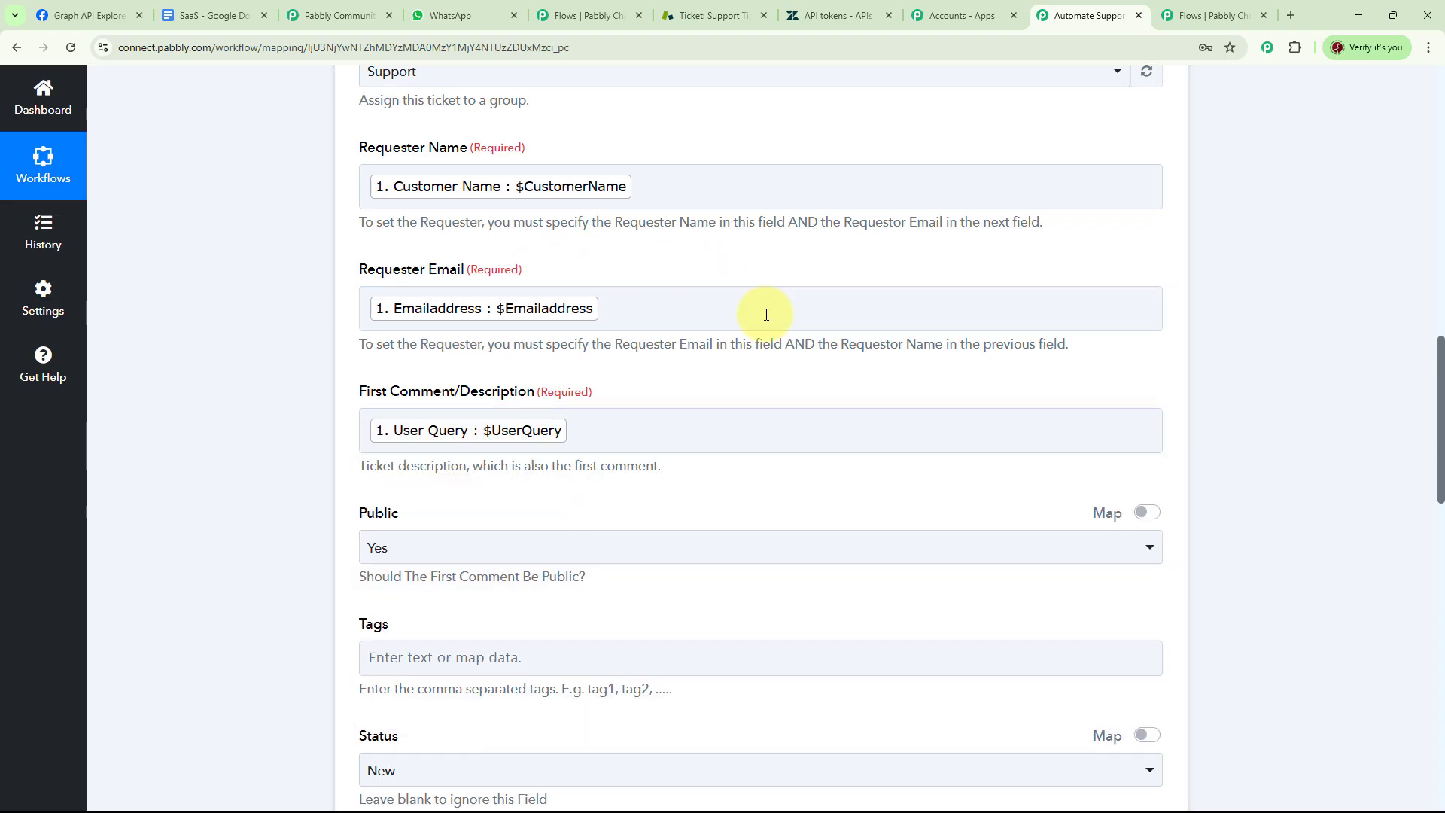
Review the ticket's Public, Tags, Status, Type, Due At and Priority settings.
{"action": "scroll", "coordinate": [761, 346], "scroll_direction": "down", "scroll_amount": 2}
{"action": "scroll", "coordinate": [761, 346], "scroll_direction": "down", "scroll_amount": 1}
{"action": "left_click", "coordinate": [399, 322]}
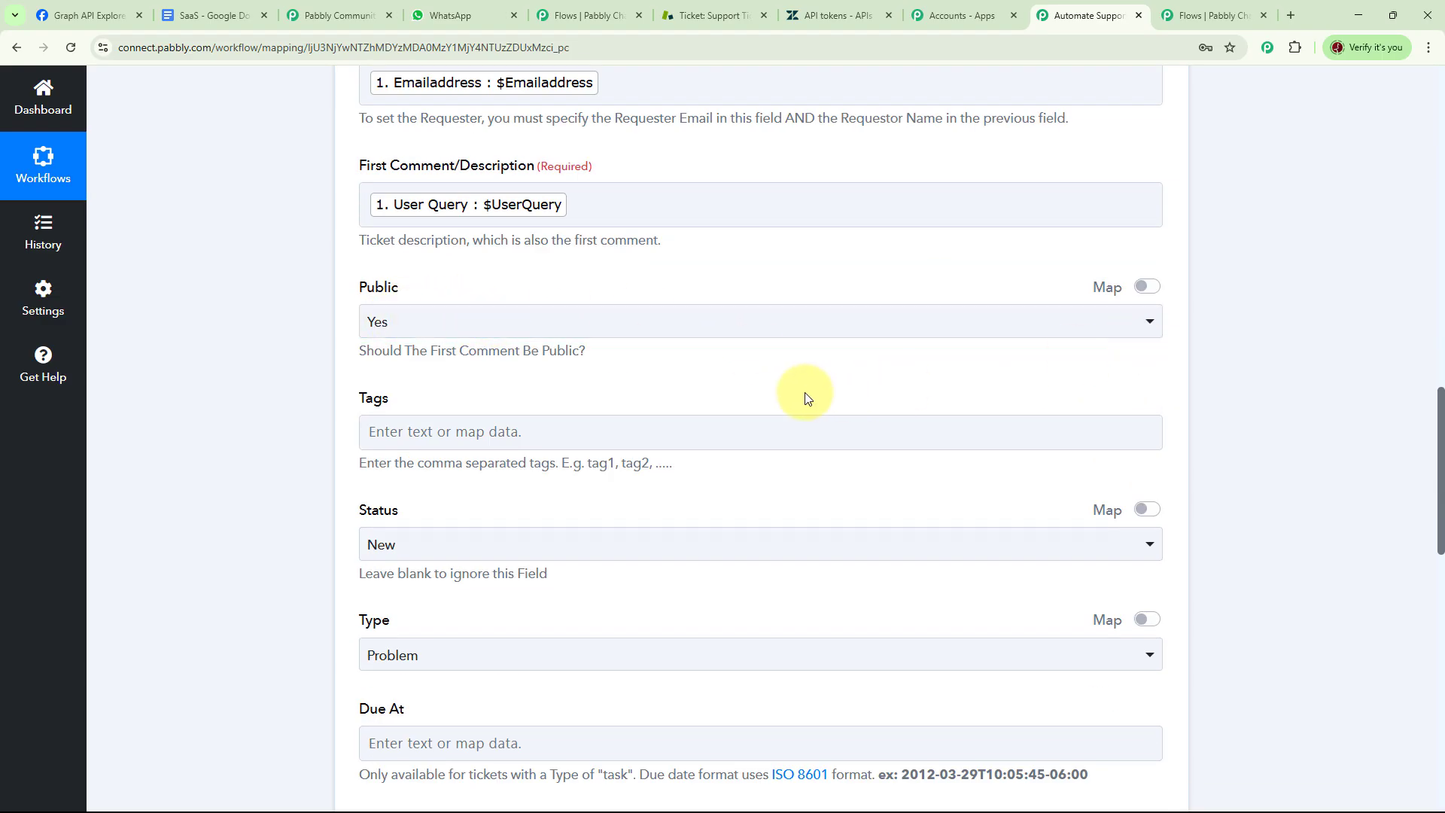
{"action": "scroll", "coordinate": [806, 394], "scroll_direction": "down", "scroll_amount": 1}
{"action": "left_click", "coordinate": [549, 345]}
{"action": "scroll", "coordinate": [645, 374], "scroll_direction": "down", "scroll_amount": 1}
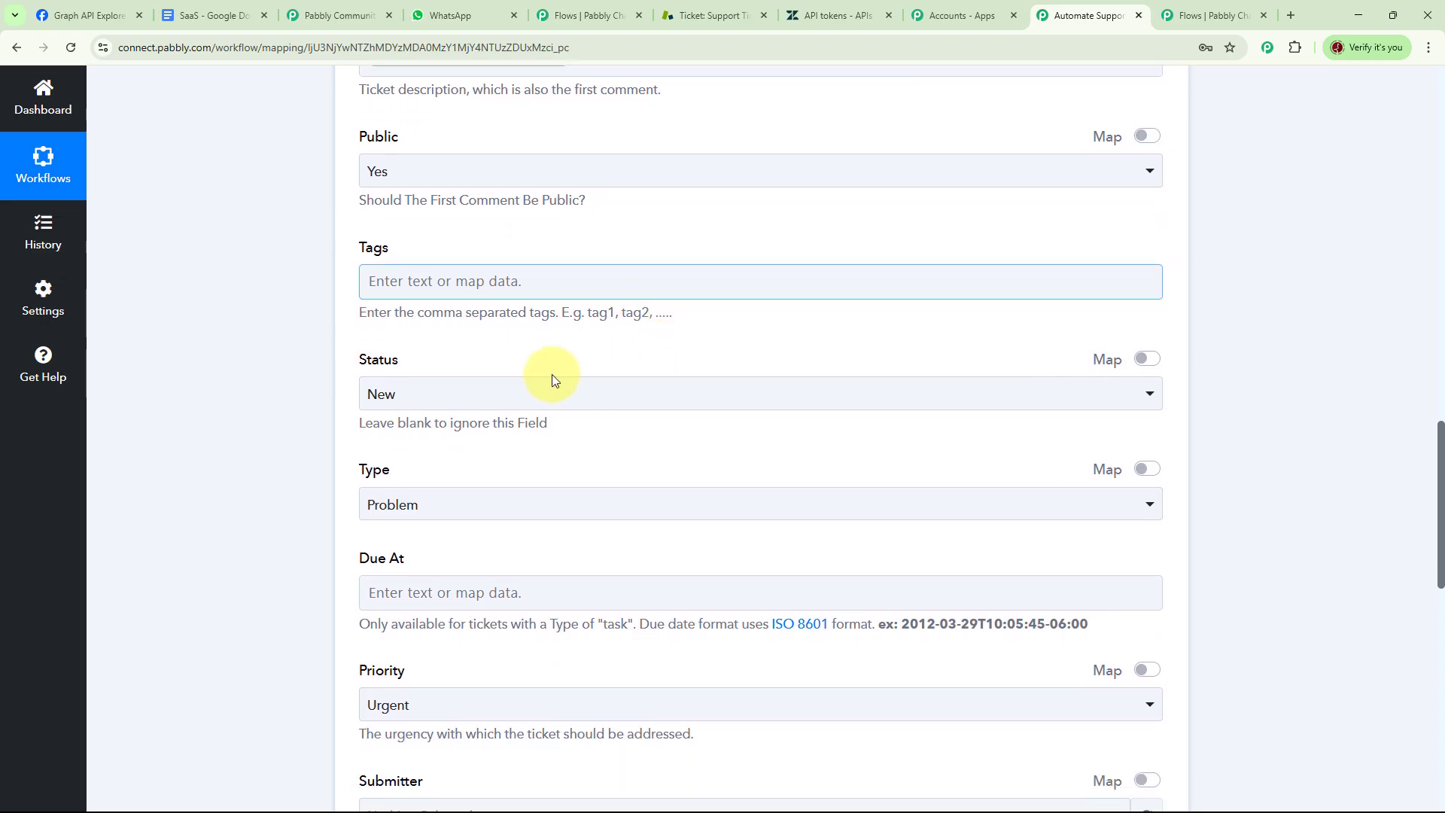
{"action": "left_click", "coordinate": [550, 382]}
{"action": "scroll", "coordinate": [964, 372], "scroll_direction": "down", "scroll_amount": 1}
{"action": "left_click", "coordinate": [487, 443]}
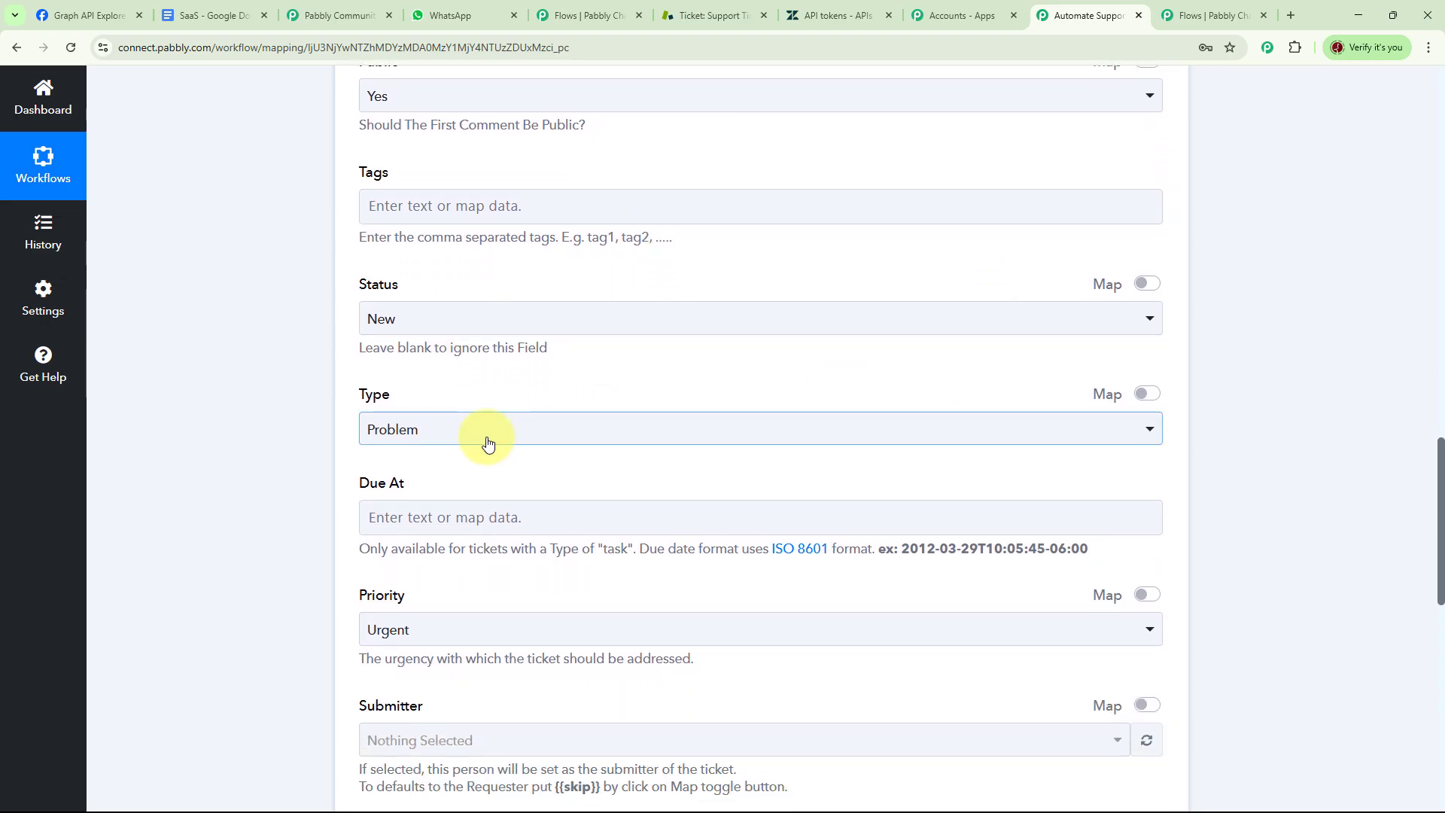
{"action": "left_click", "coordinate": [869, 463]}
{"action": "scroll", "coordinate": [932, 404], "scroll_direction": "down", "scroll_amount": 1}
{"action": "scroll", "coordinate": [932, 404], "scroll_direction": "down", "scroll_amount": 3}
{"action": "left_click", "coordinate": [517, 292]}
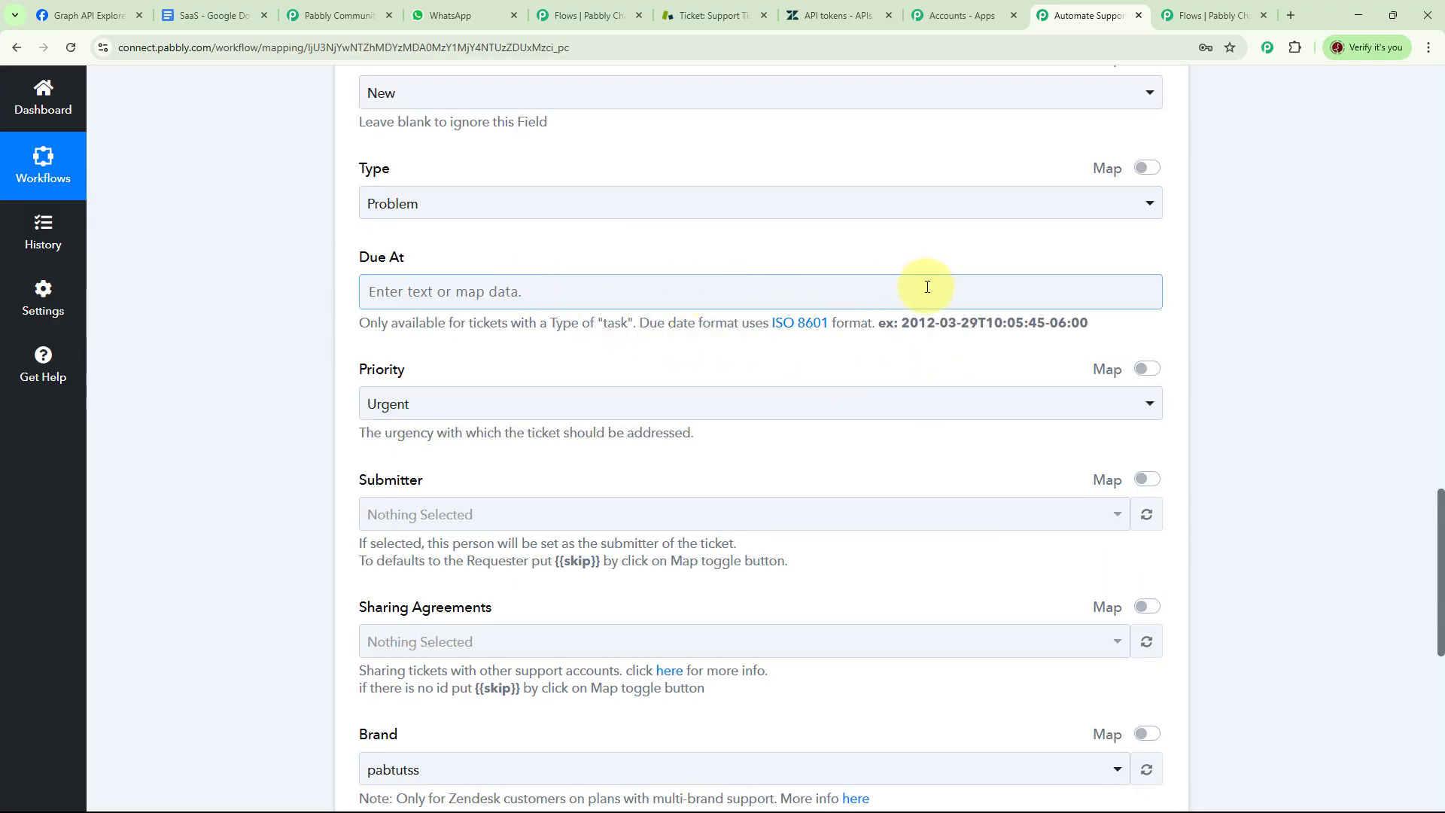
Enable mapping for the ticket's Submitter and set it to {{skip}}.
{"action": "scroll", "coordinate": [926, 294], "scroll_direction": "down", "scroll_amount": 1}
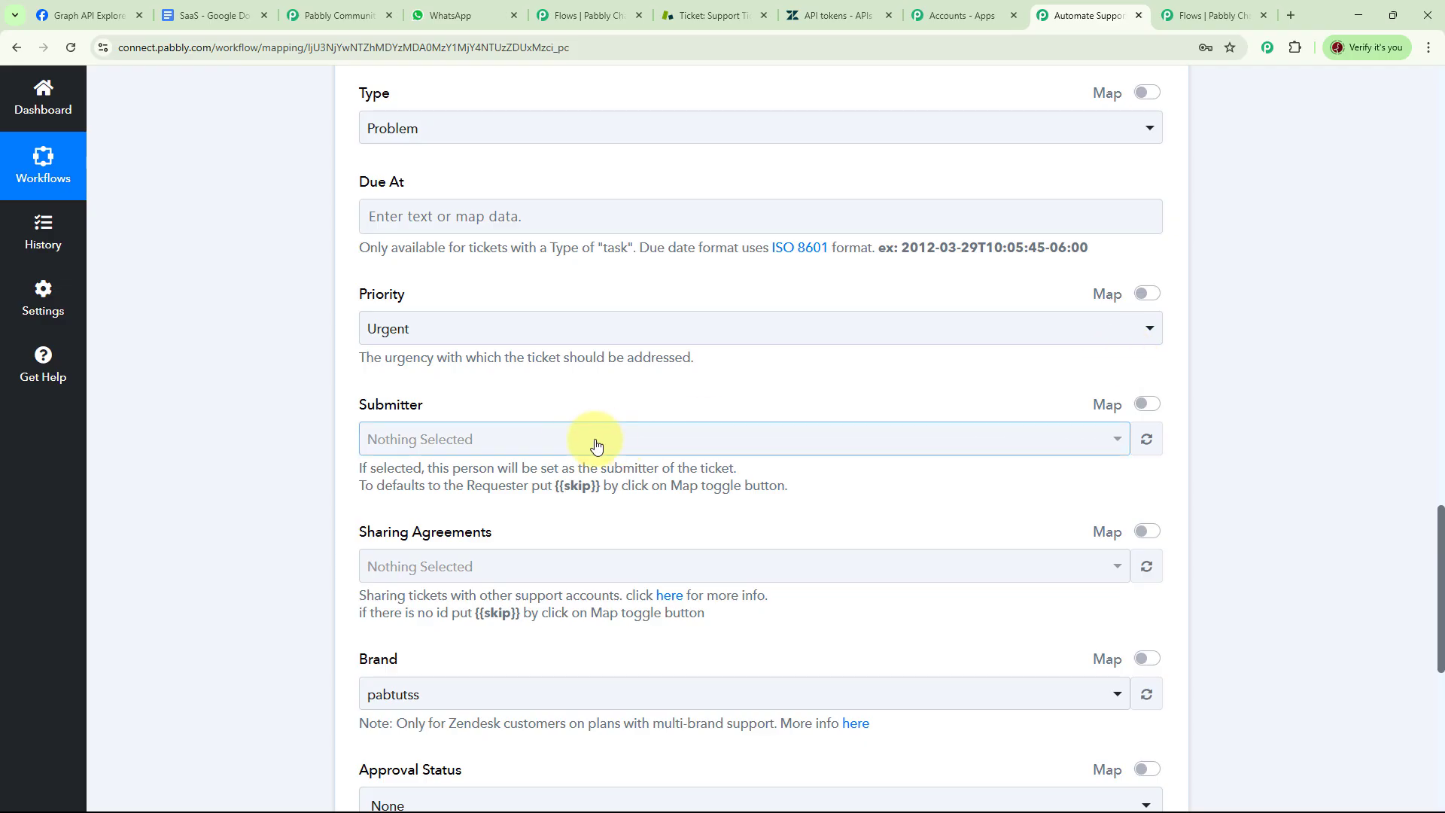
{"action": "left_click", "coordinate": [1151, 407]}
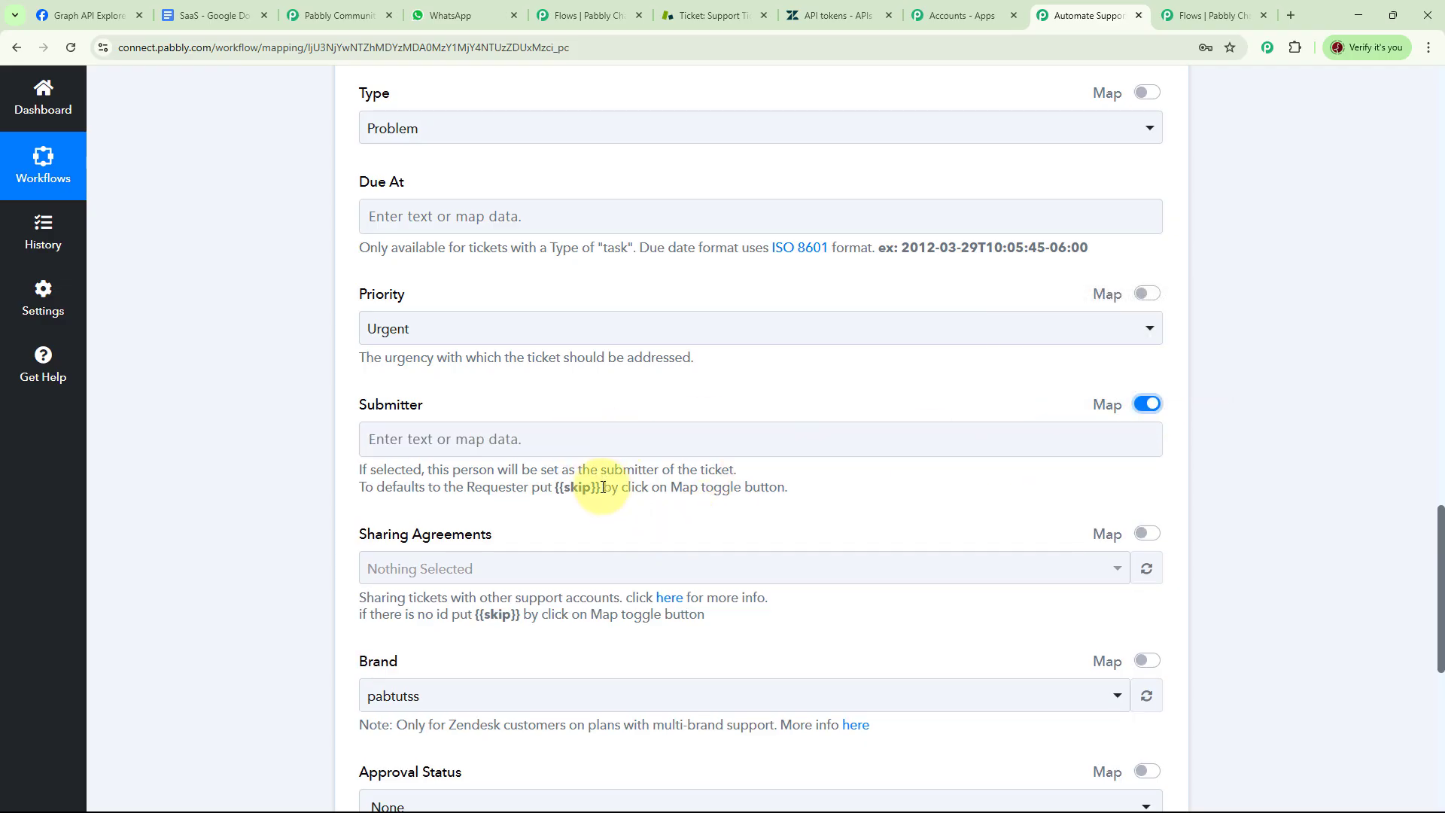
{"action": "left_click_drag", "start_coordinate": [603, 487], "coordinate": [560, 492]}
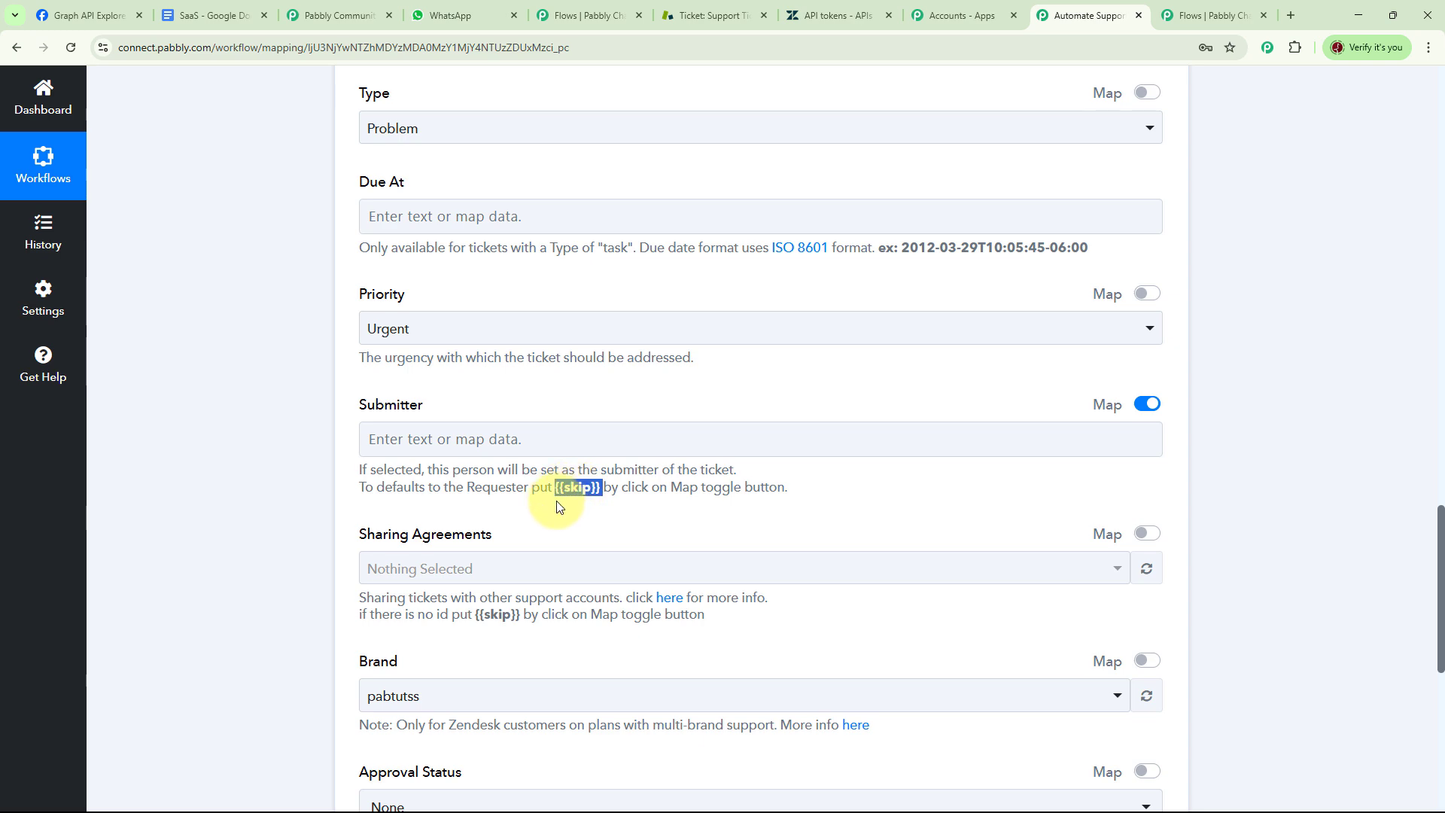
{"action": "left_click", "coordinate": [510, 435]}
{"action": "type", "text": "{{skip}}"}
{"action": "left_click", "coordinate": [255, 455]}
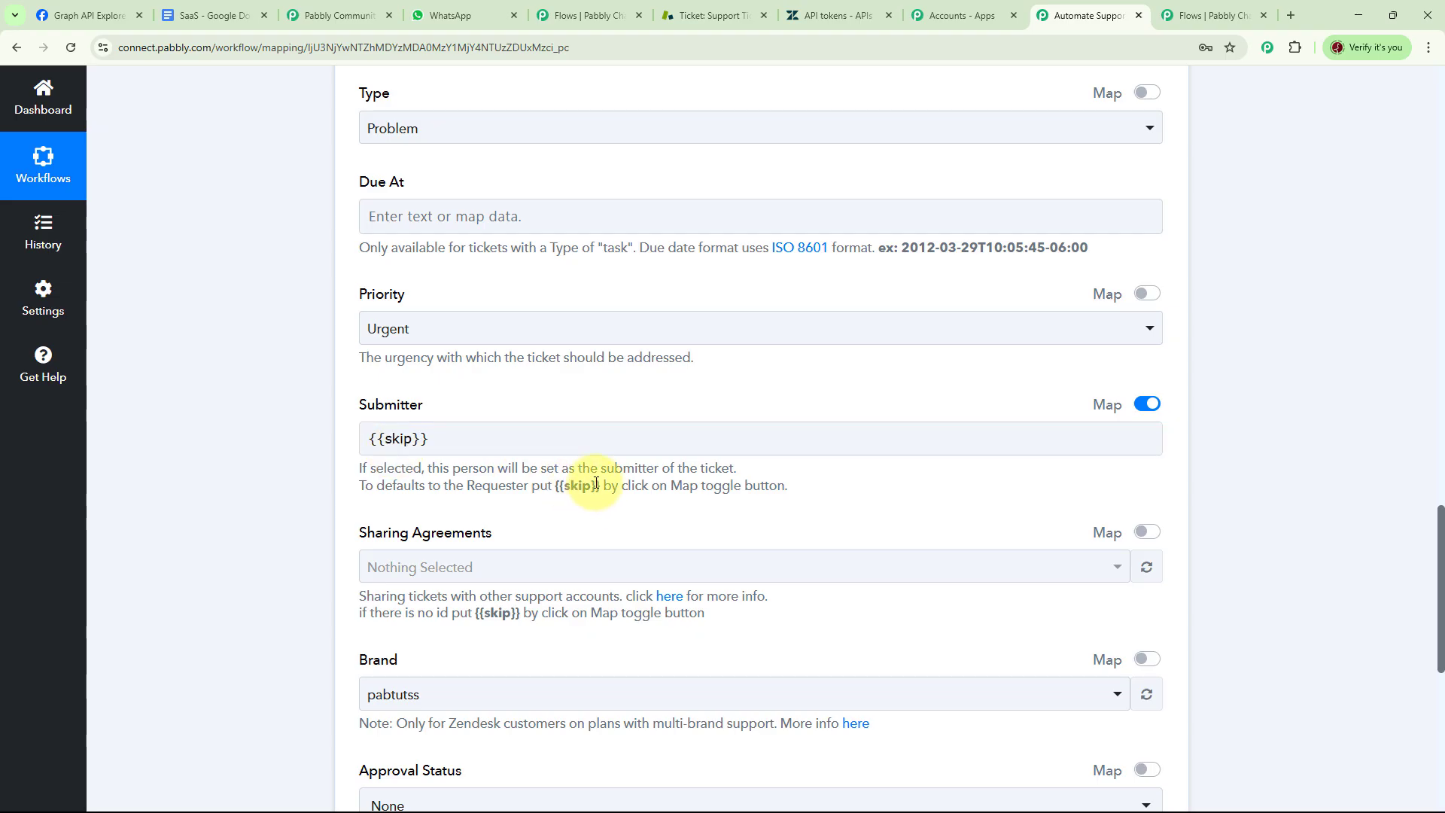
Enable mapping for Sharing Agreements and set it to {{skip}}.
{"action": "scroll", "coordinate": [596, 483], "scroll_direction": "down", "scroll_amount": 3}
{"action": "left_click", "coordinate": [1145, 307]}
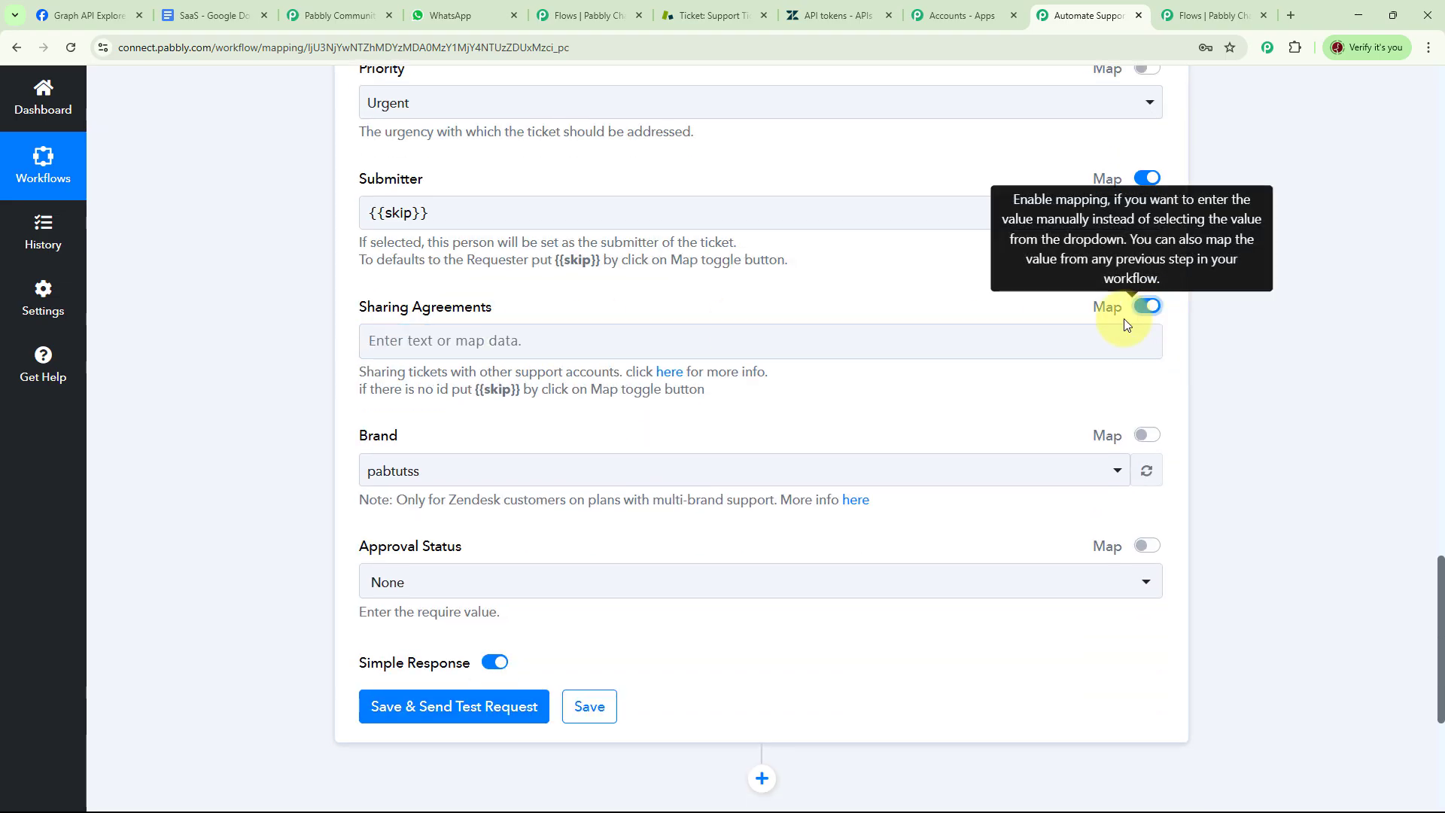
{"action": "left_click", "coordinate": [540, 345]}
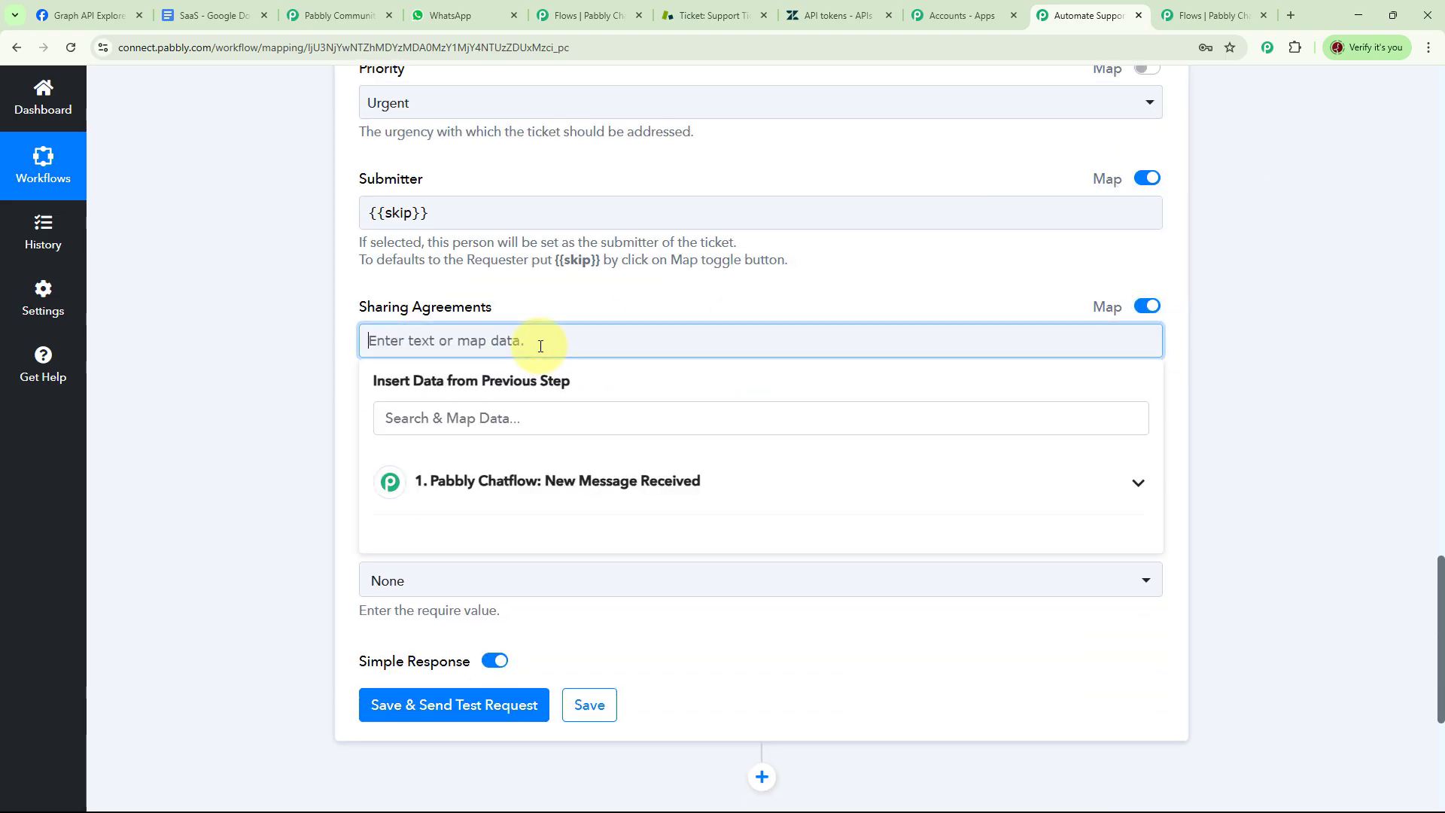
{"action": "type", "text": "{{skip}}"}
{"action": "left_click", "coordinate": [304, 353]}
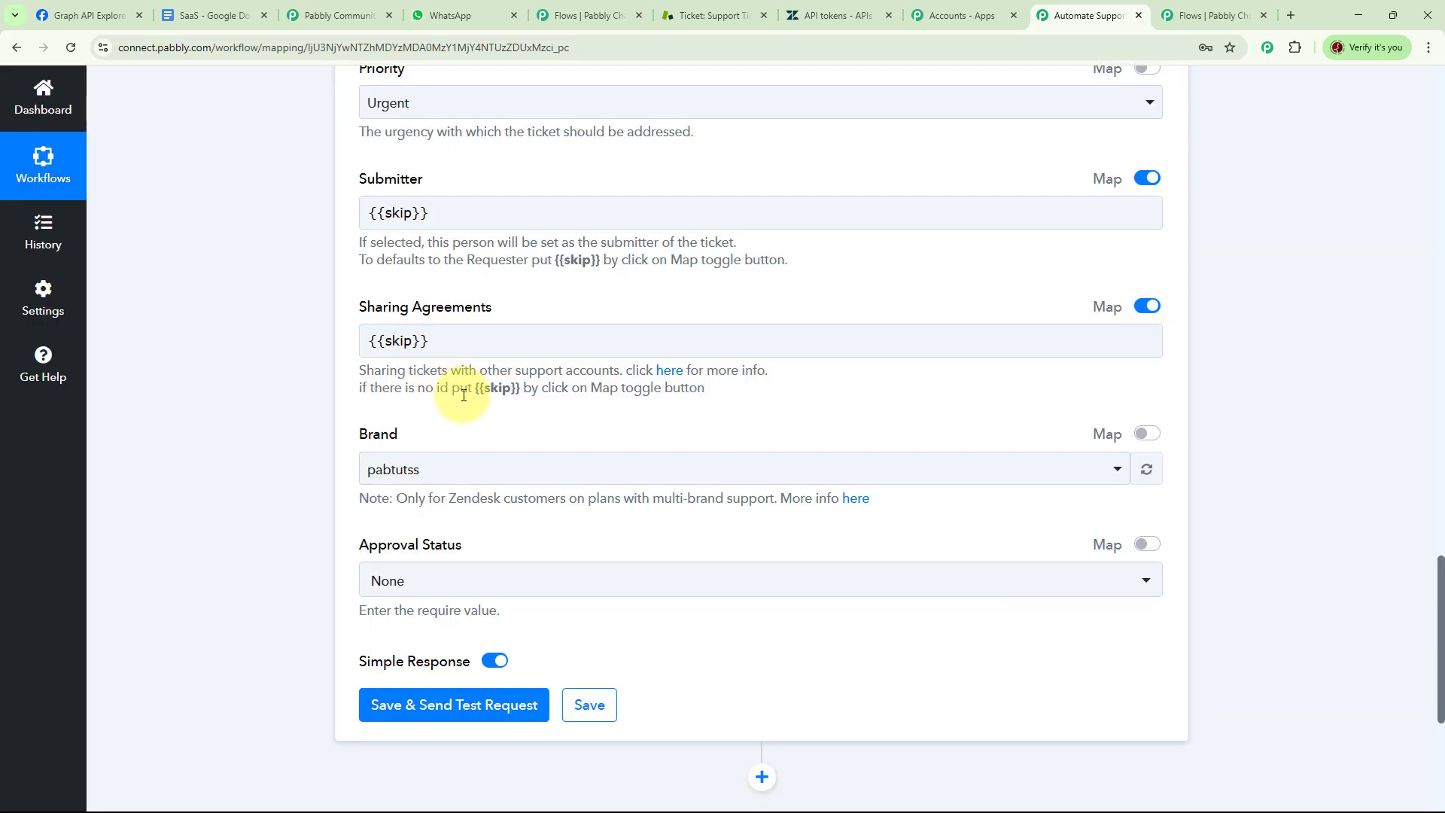
Set the ticket's Approval Status to Approved and save the Create Ticket action without sending a test request.
{"action": "scroll", "coordinate": [432, 358], "scroll_direction": "down", "scroll_amount": 2}
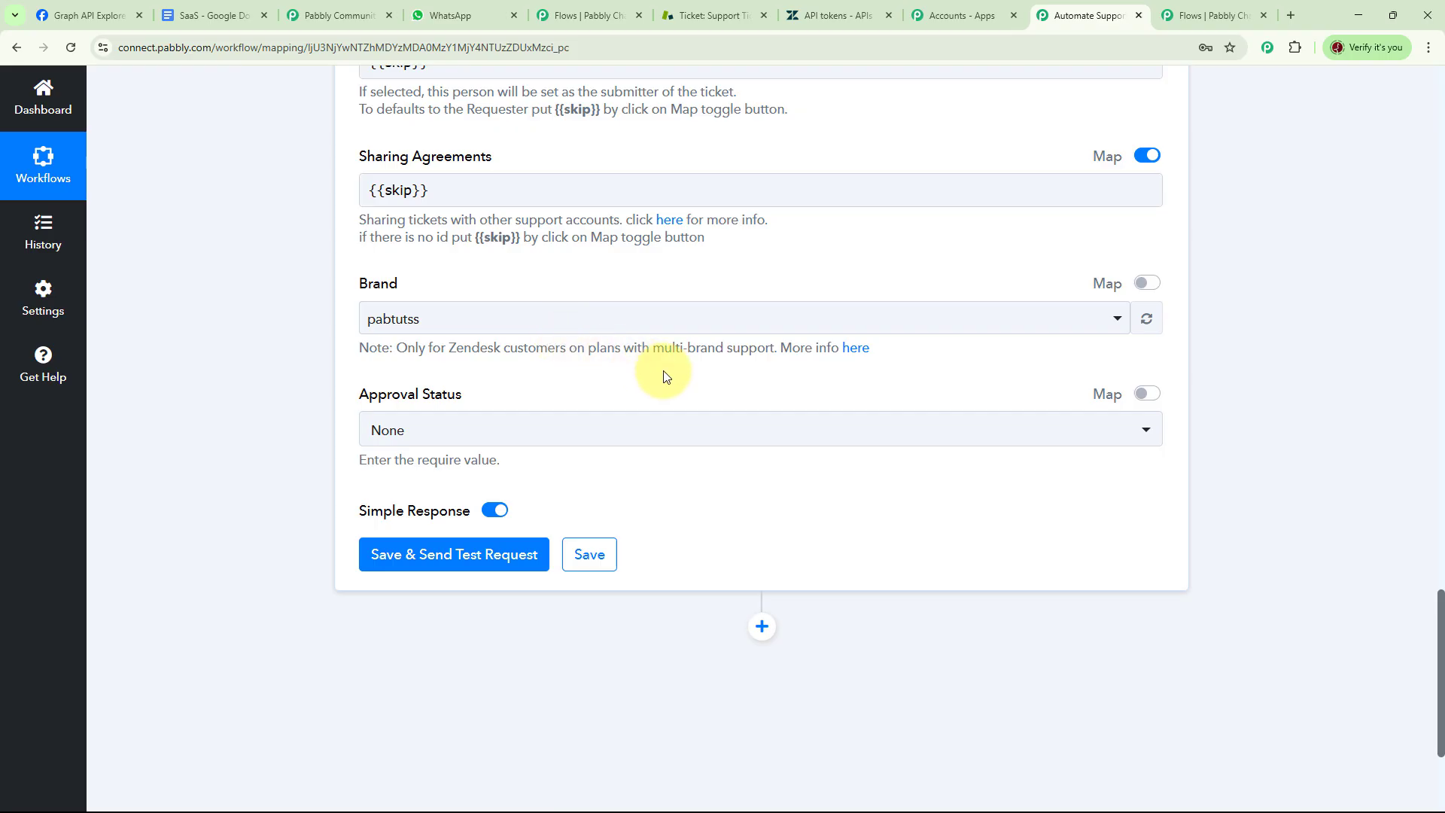
{"action": "left_click", "coordinate": [1144, 431]}
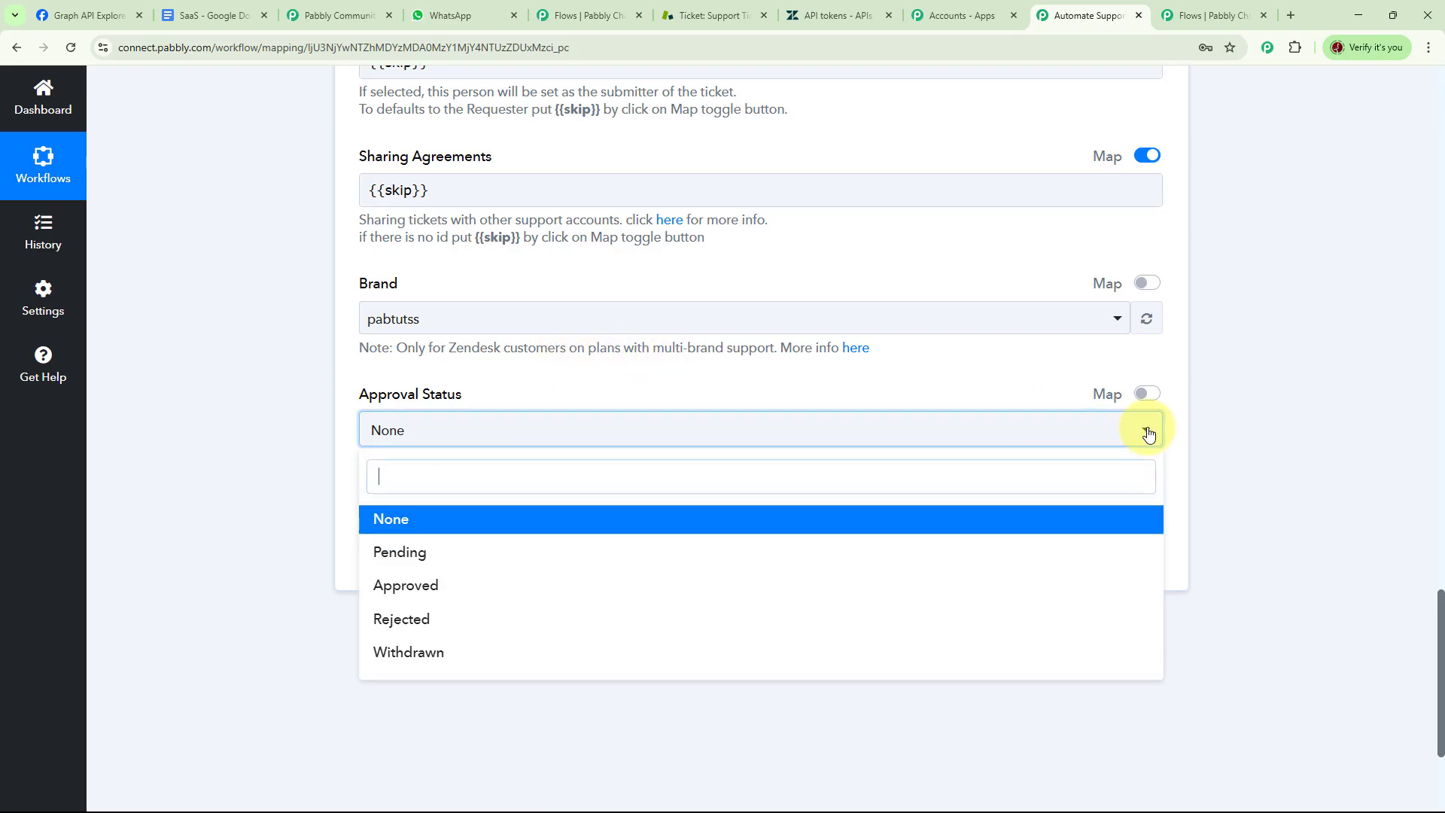
{"action": "left_click", "coordinate": [444, 584]}
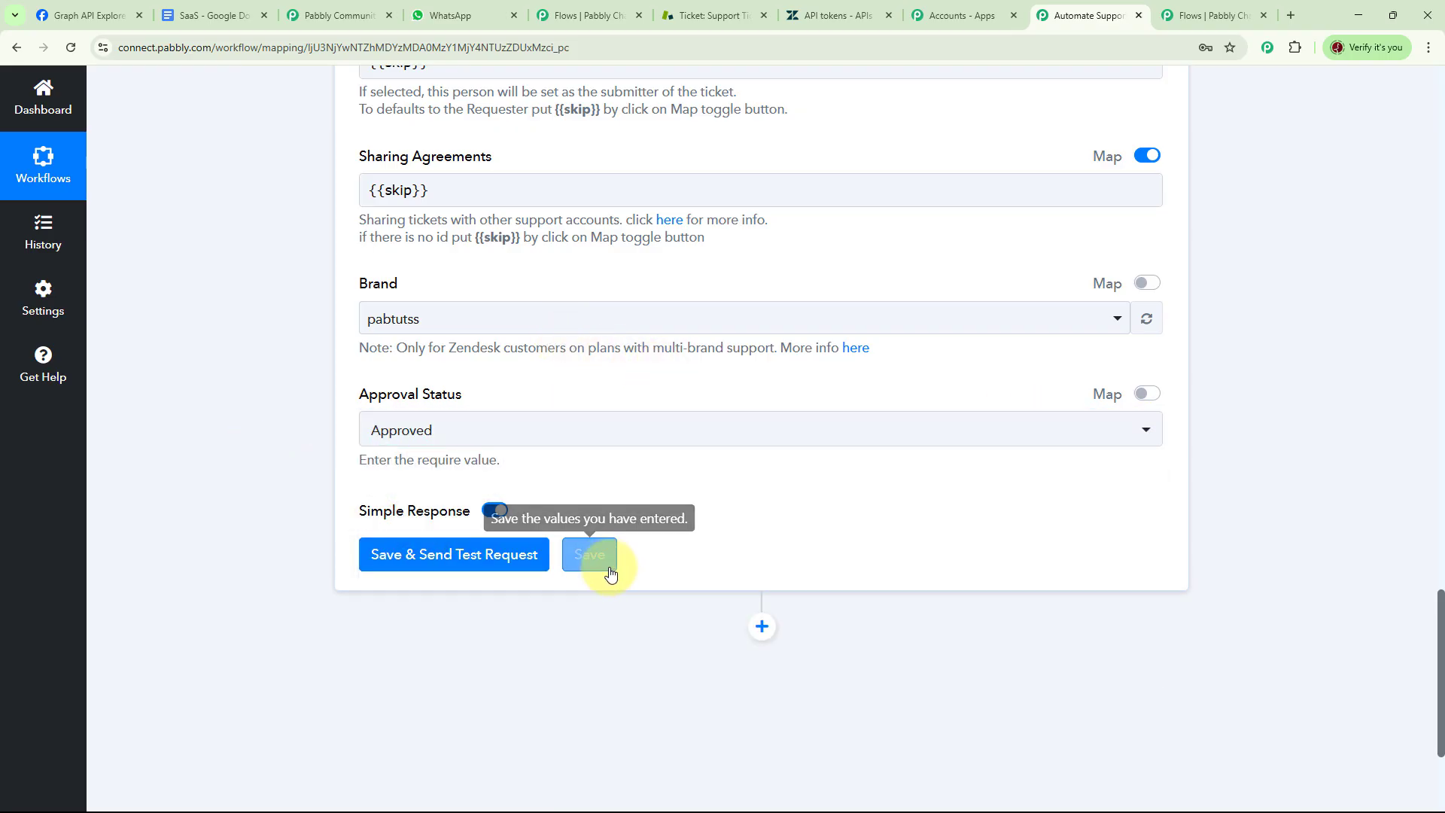
{"action": "left_click", "coordinate": [589, 555]}
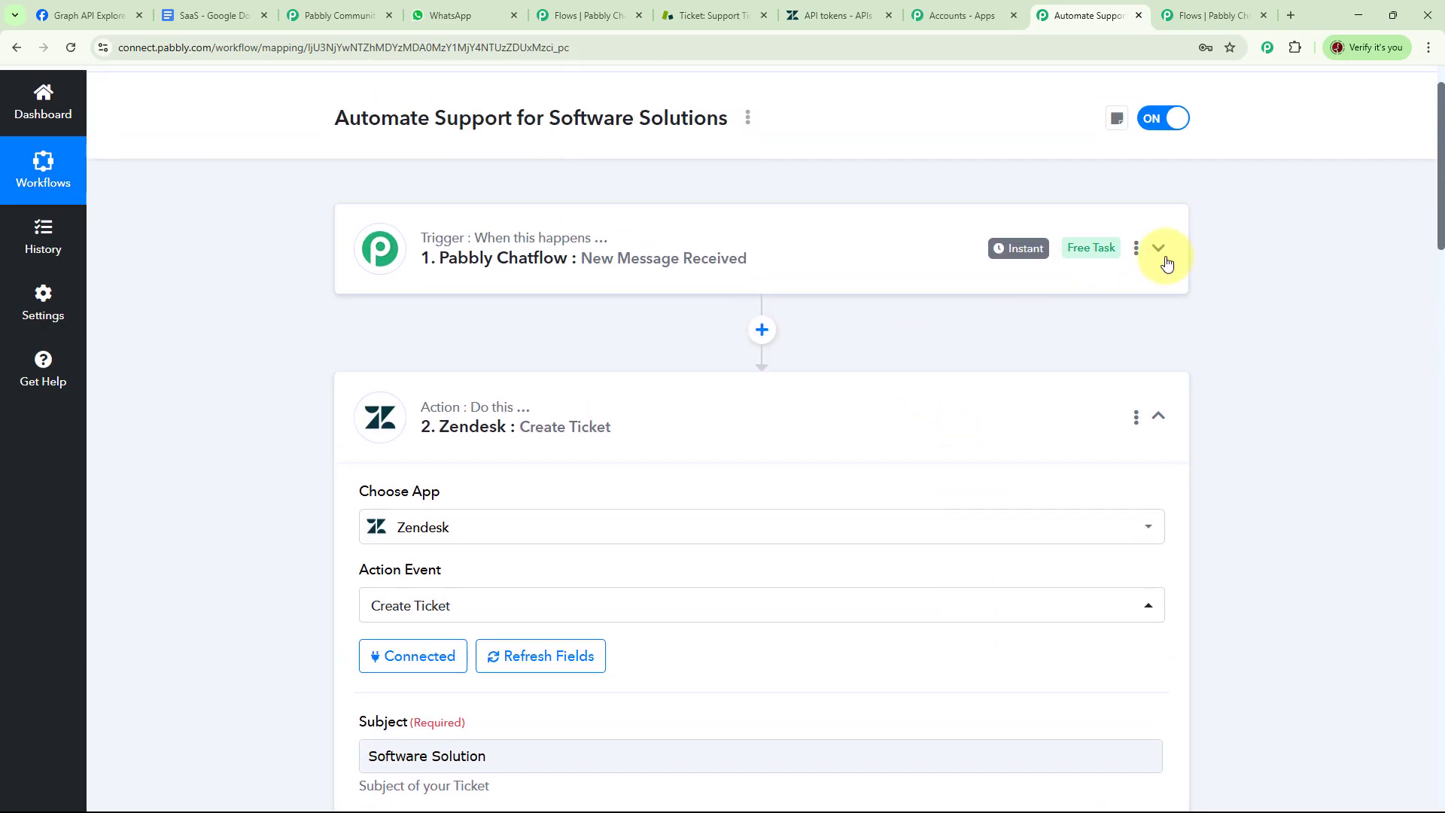
Start recapturing the webhook response in the Pabbly Chatflow trigger and dismiss the browser's password update offer.
{"action": "left_click", "coordinate": [1159, 250]}
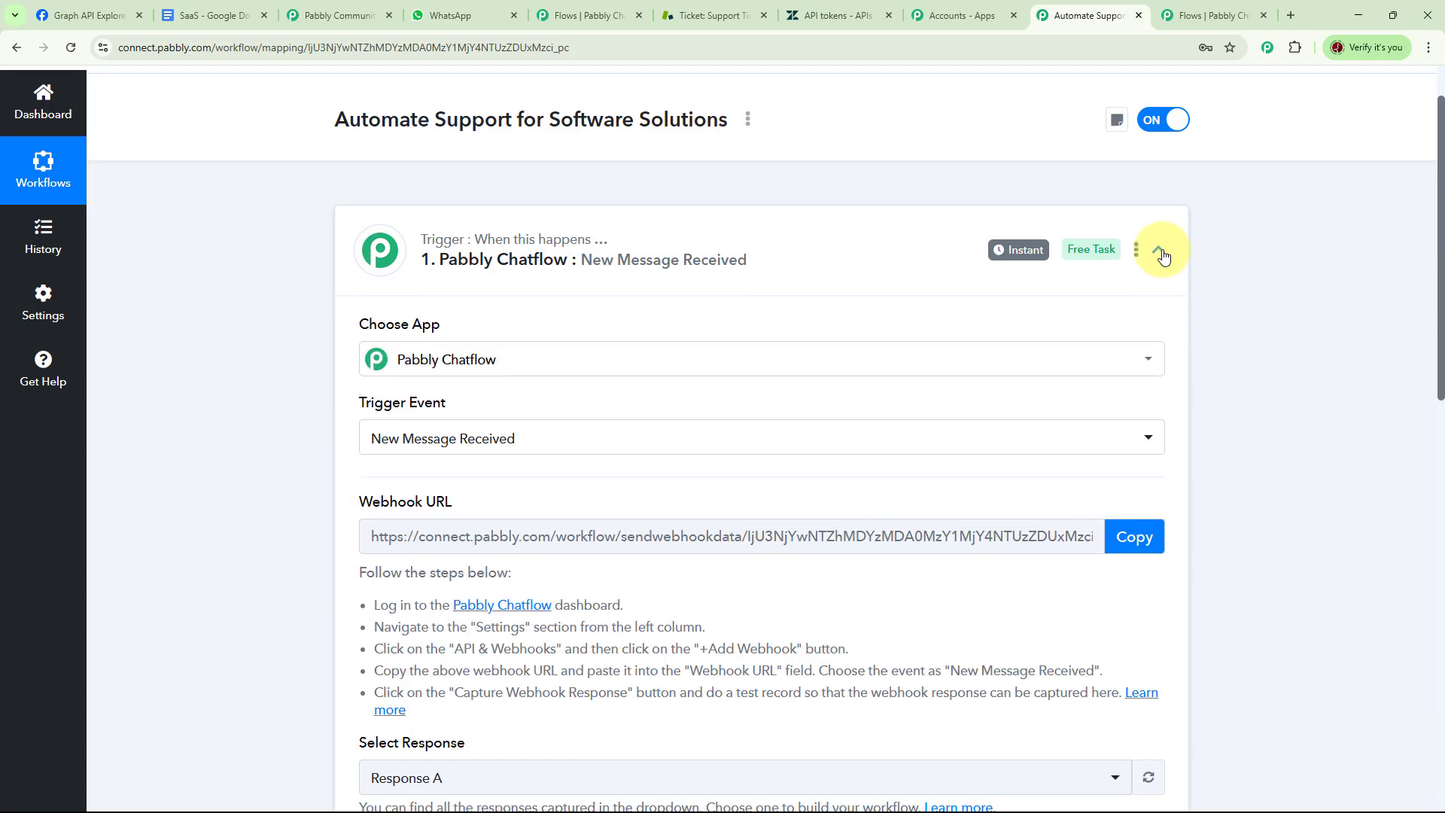
{"action": "scroll", "coordinate": [833, 386], "scroll_direction": "down", "scroll_amount": 8}
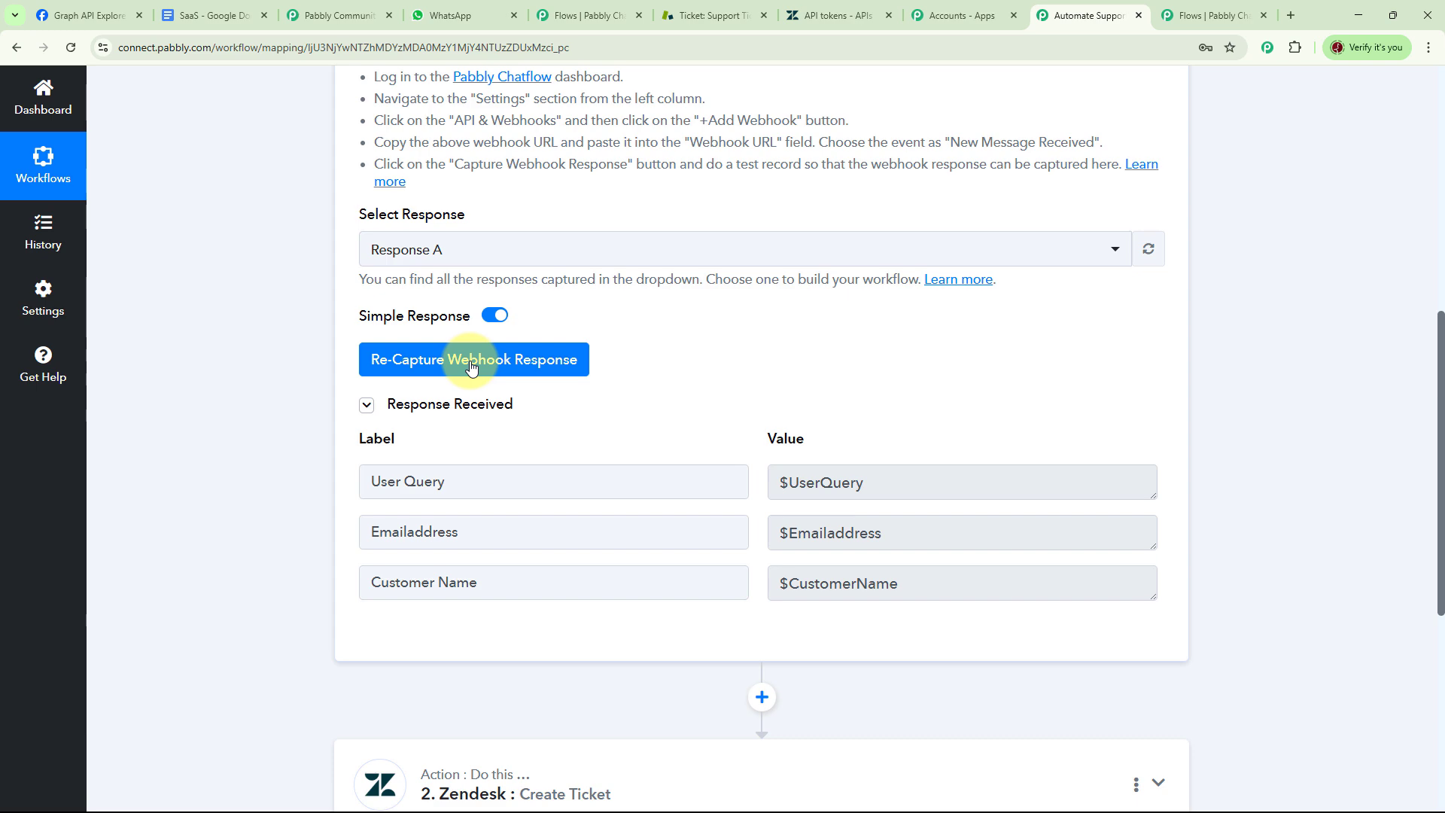
{"action": "left_click", "coordinate": [471, 366]}
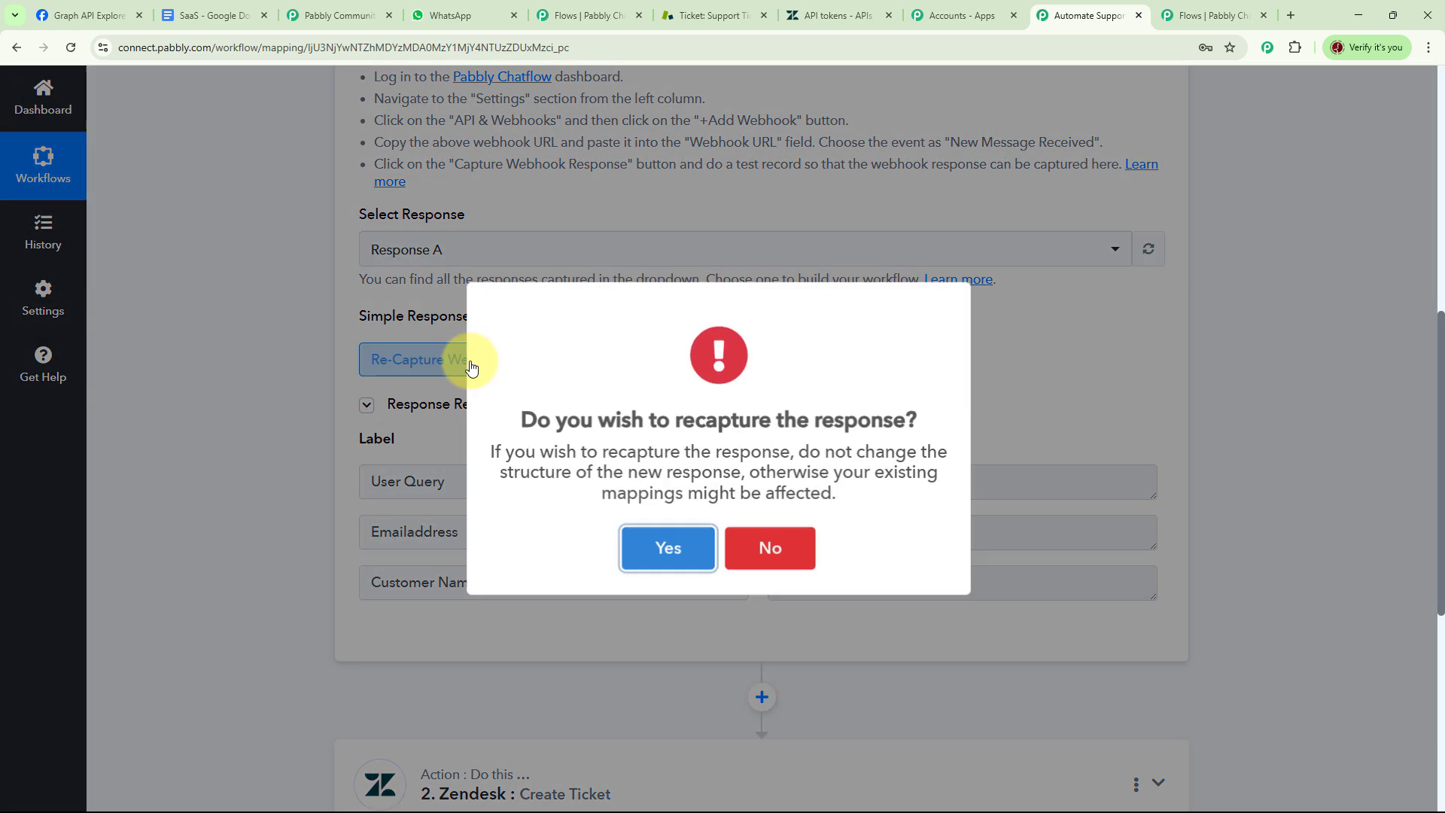
{"action": "left_click", "coordinate": [670, 551]}
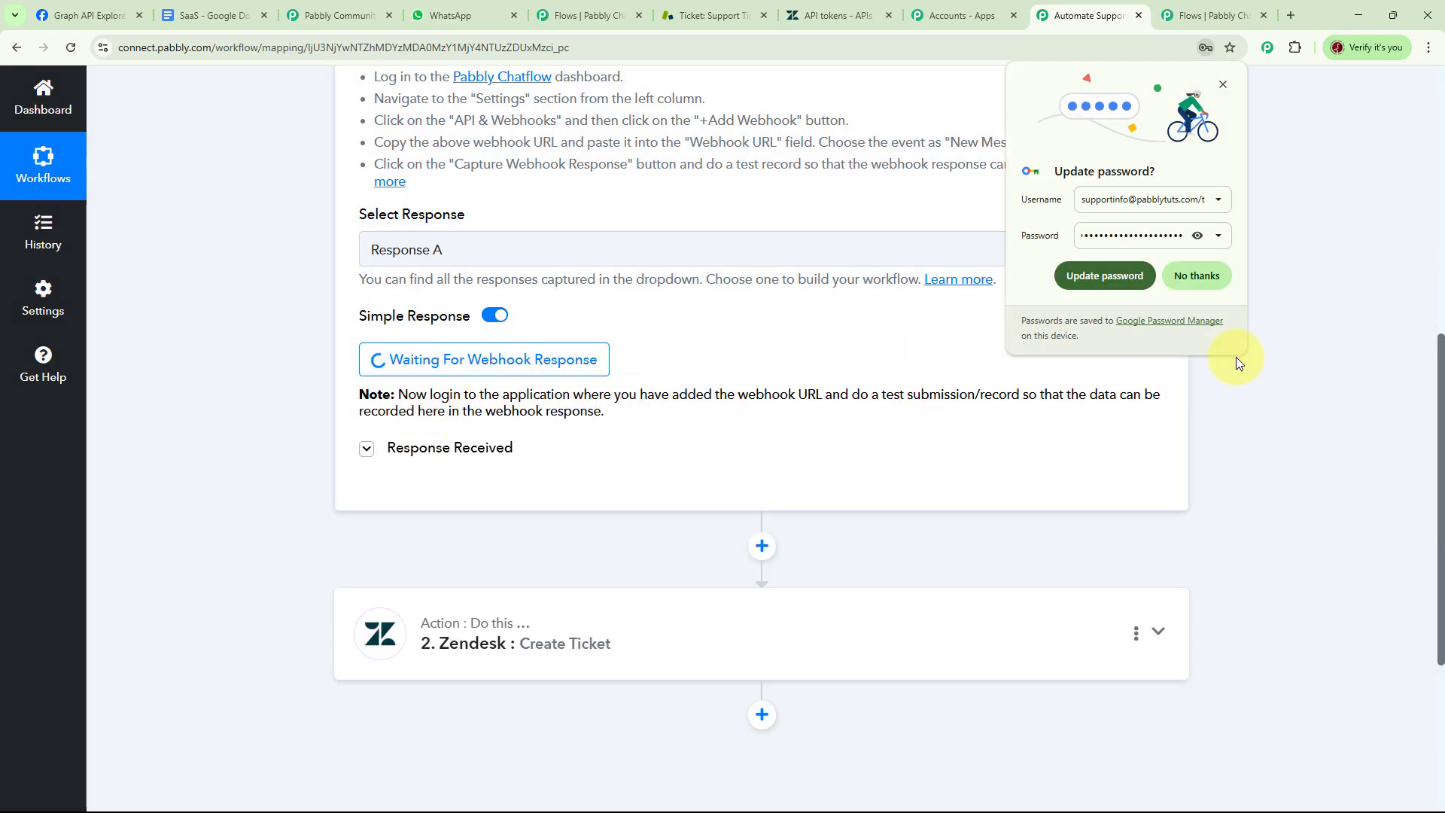
{"action": "left_click", "coordinate": [1223, 85]}
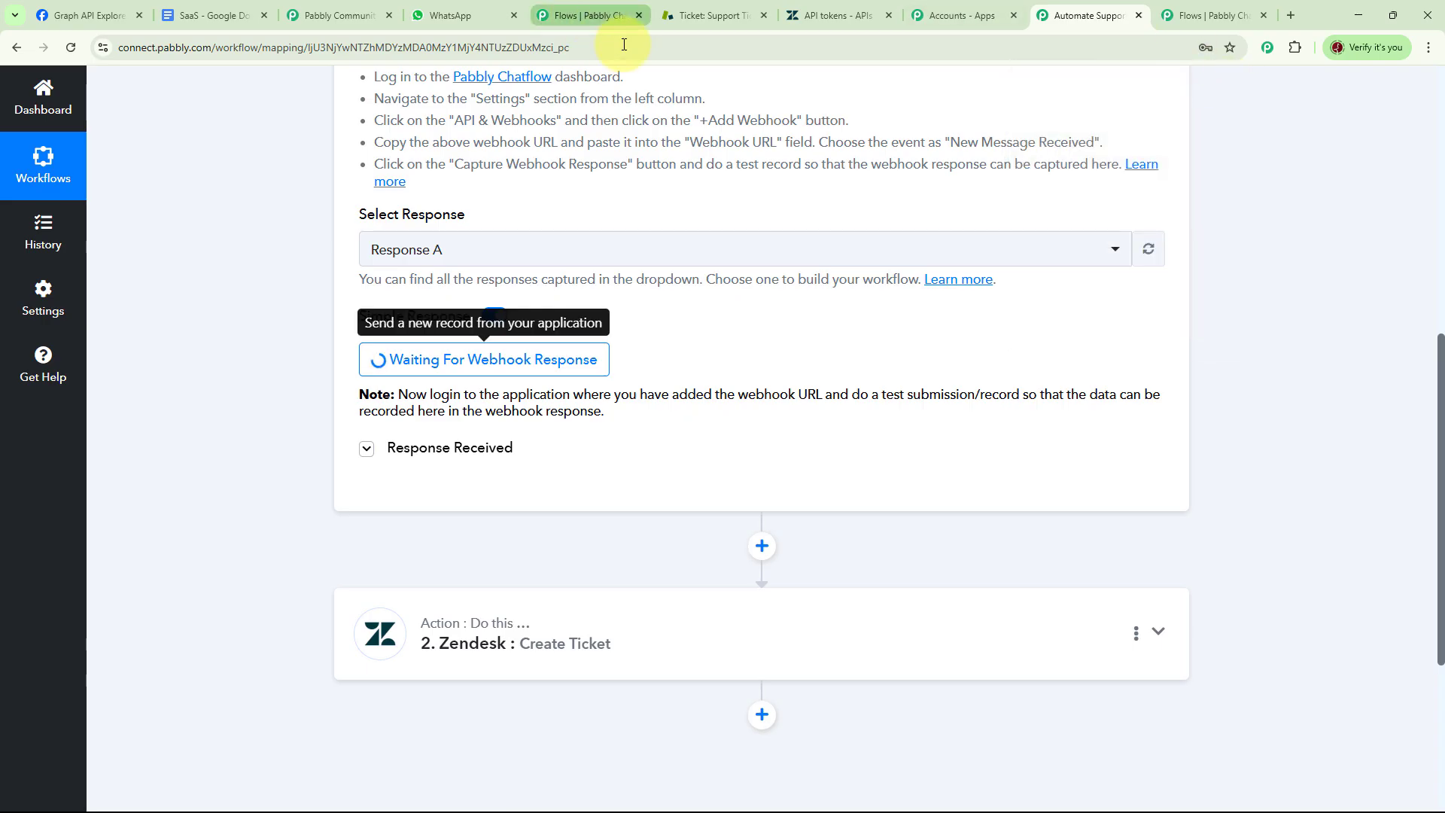
Switch to WhatsApp Web and clear the Future Software Solutions chat.
{"action": "left_click", "coordinate": [465, 14]}
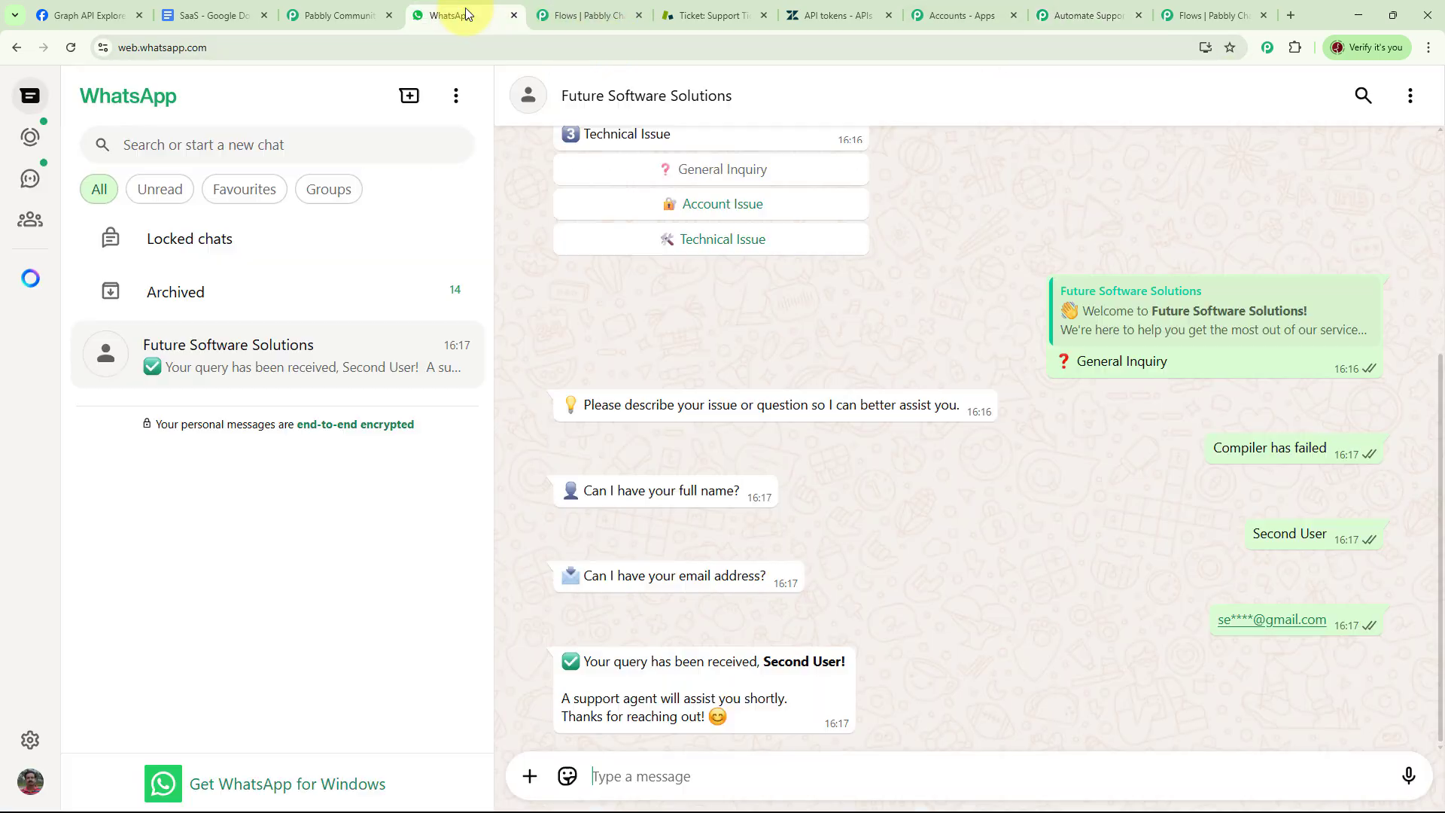
{"action": "left_click", "coordinate": [1409, 95]}
{"action": "left_click", "coordinate": [1296, 422]}
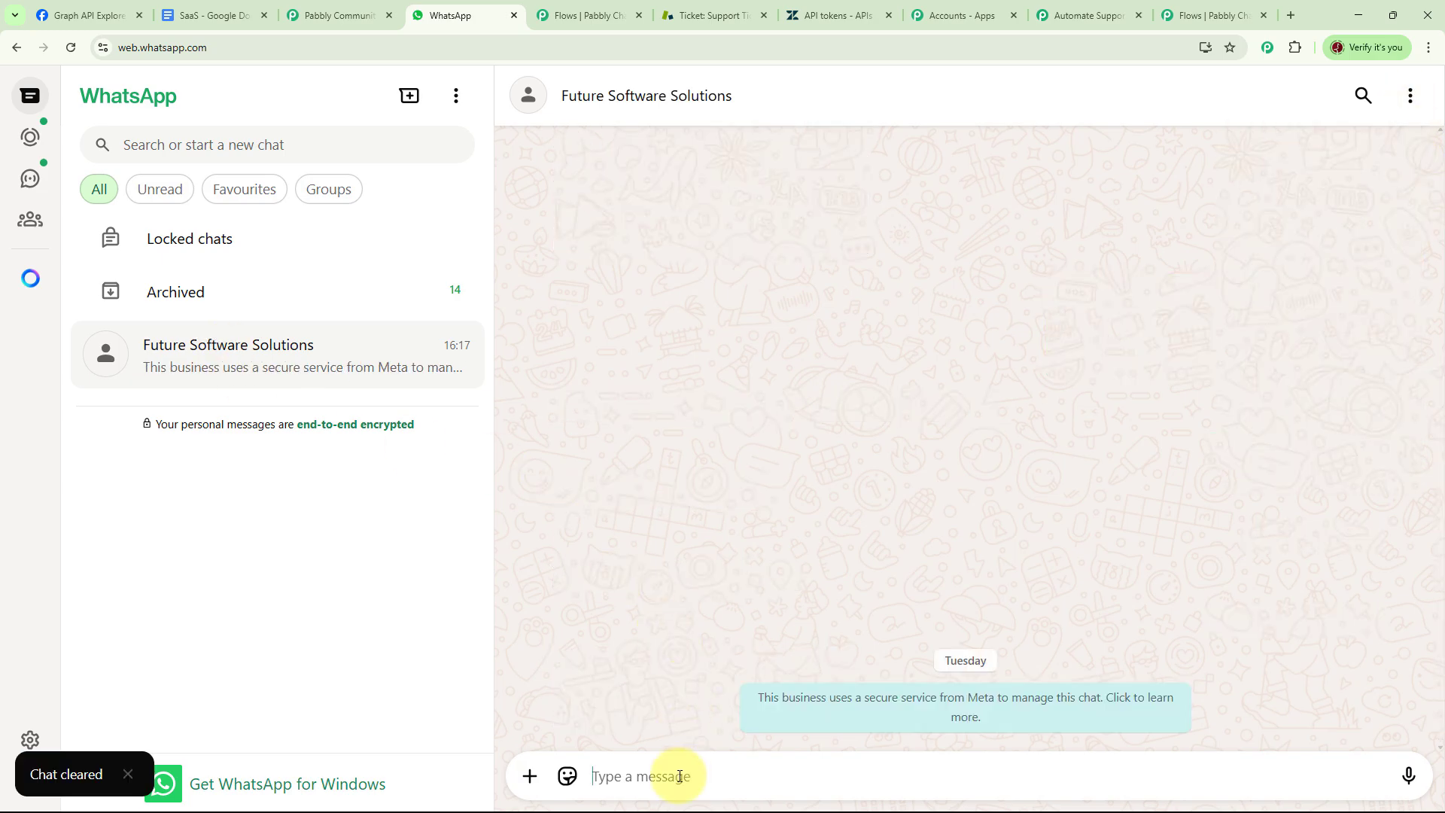
Send "Help" to Future Software Solutions and choose General Inquiry in the welcome message.
{"action": "type", "text": "Help"}
{"action": "key", "text": "Return"}
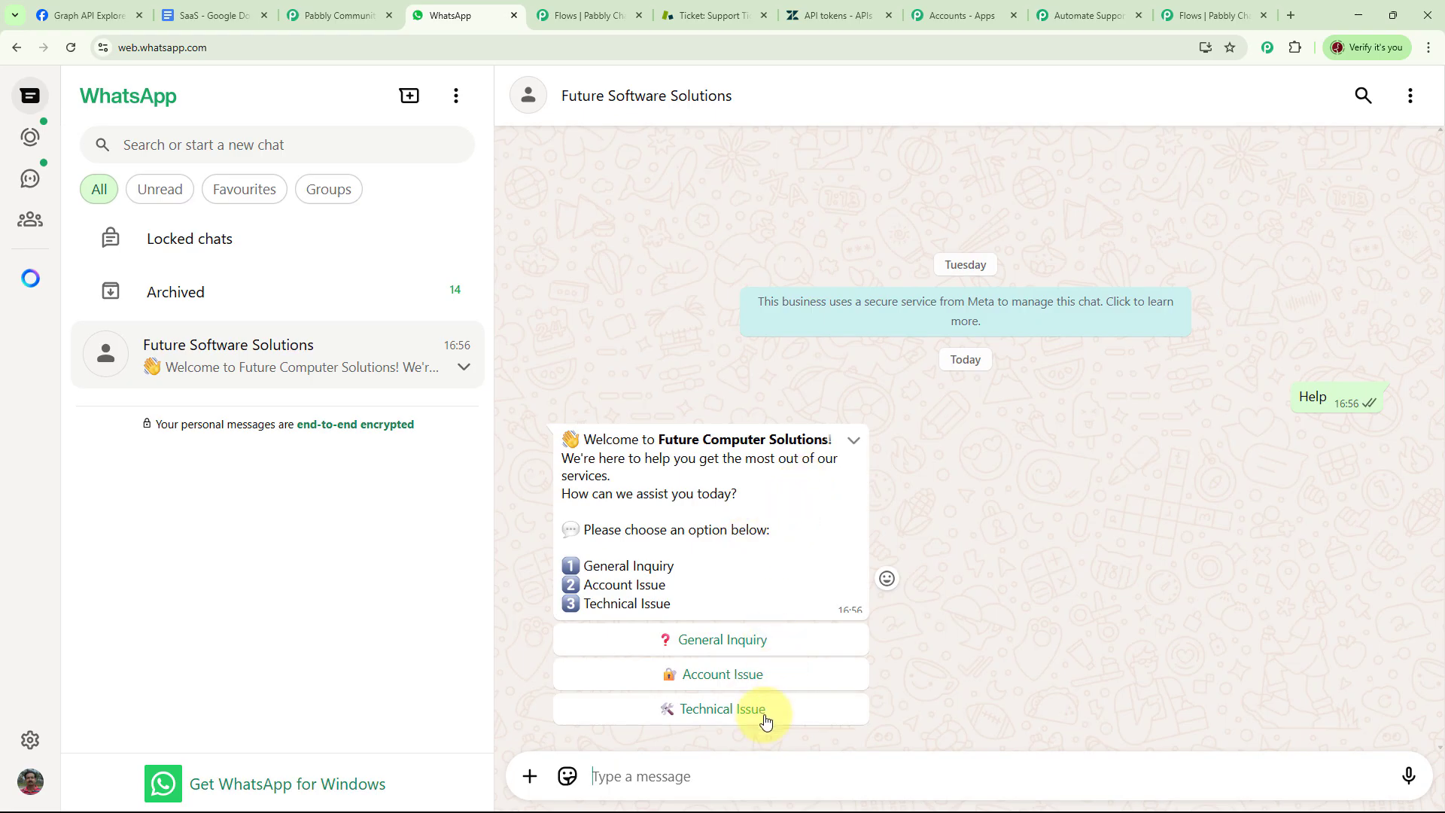
{"action": "left_click", "coordinate": [750, 642]}
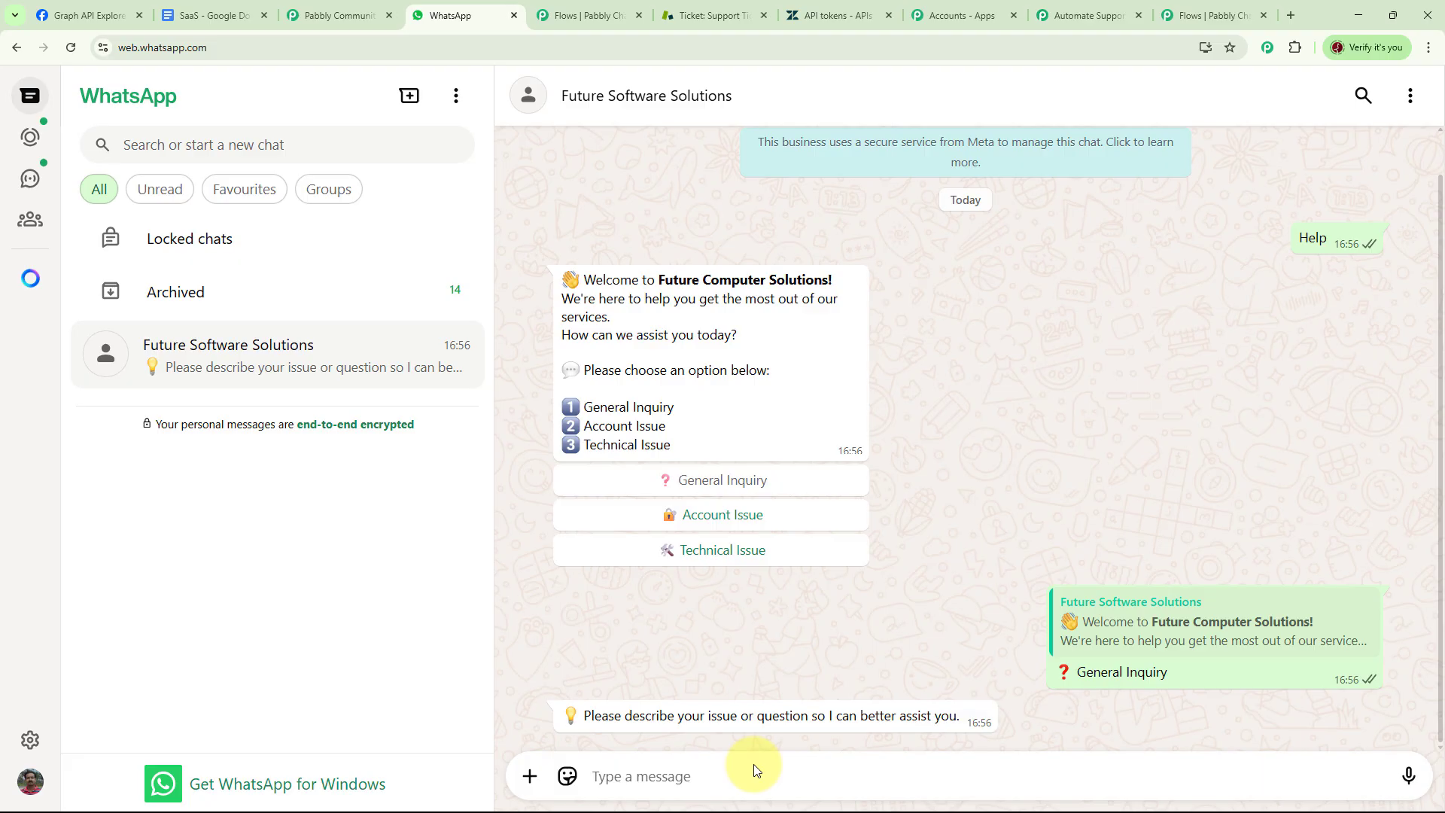
Answer the chatbot's questions with "Microsoft Word freezes when opening a document.", the customer's full name and the customer's email address.
{"action": "type", "text": "Microsoft Word freezes when opening a document."}
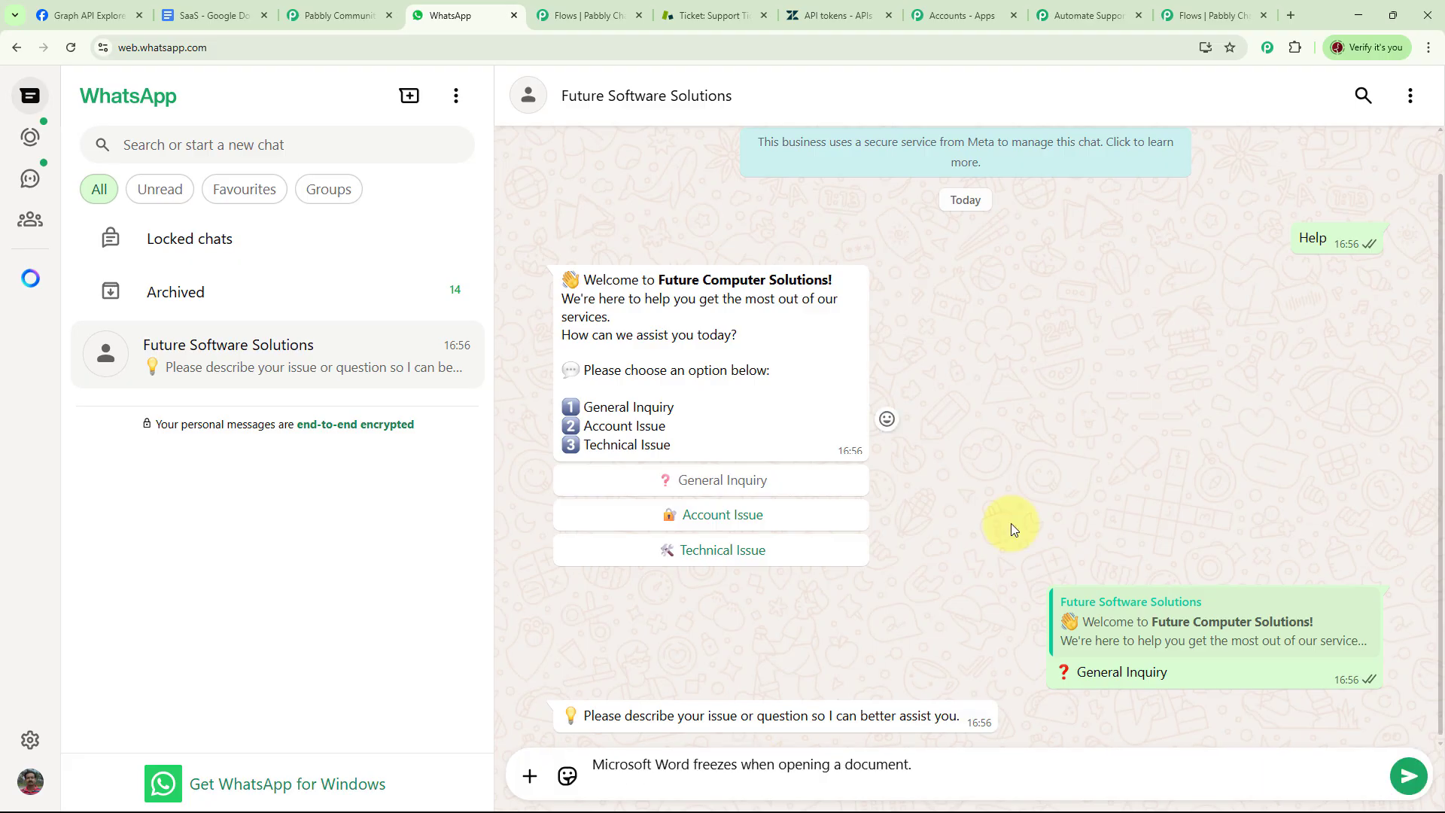
{"action": "key", "text": "Return"}
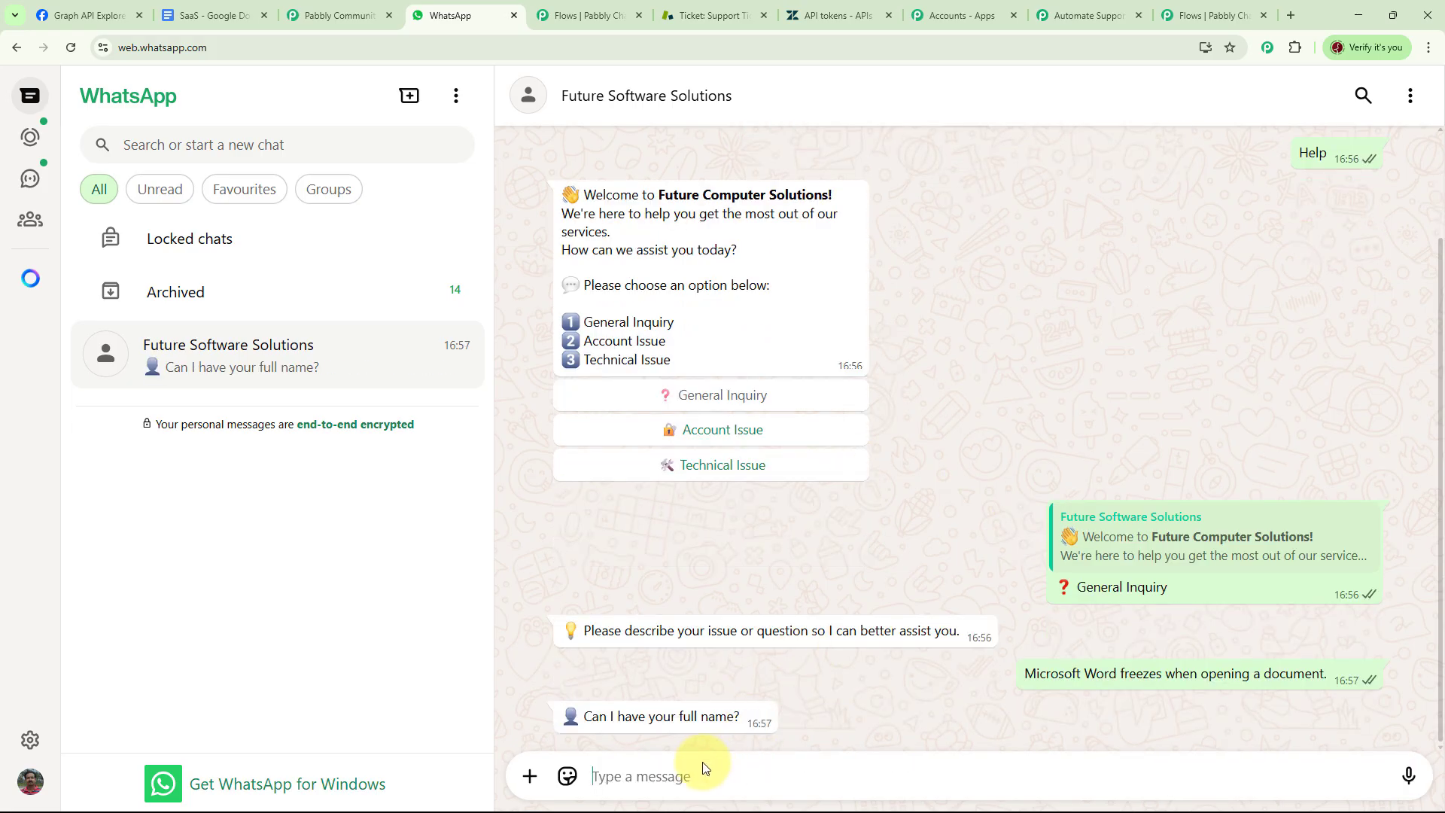
{"action": "type", "text": "Third User"}
{"action": "key", "text": "Return"}
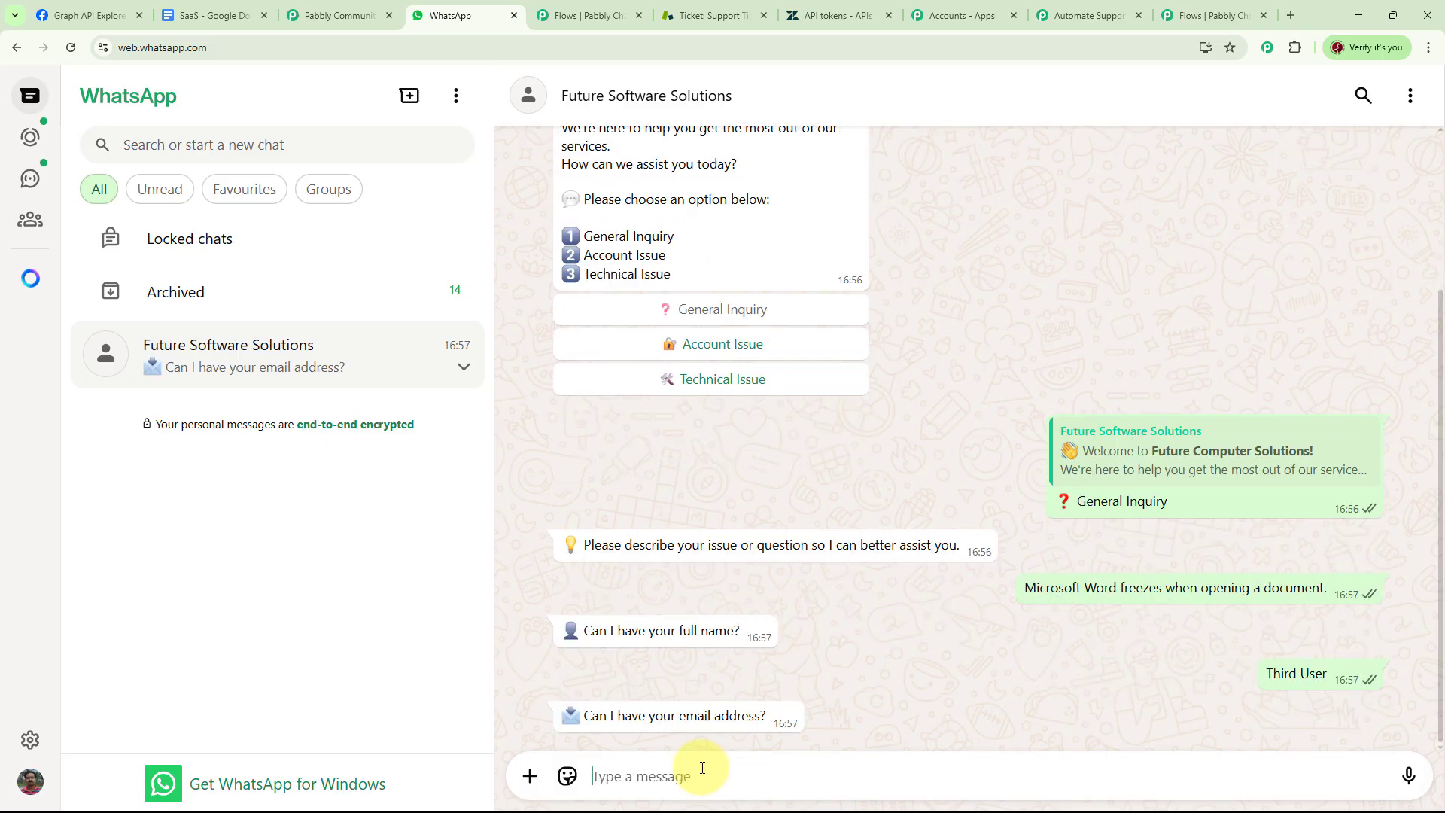
{"action": "key", "text": "ctrl+v"}
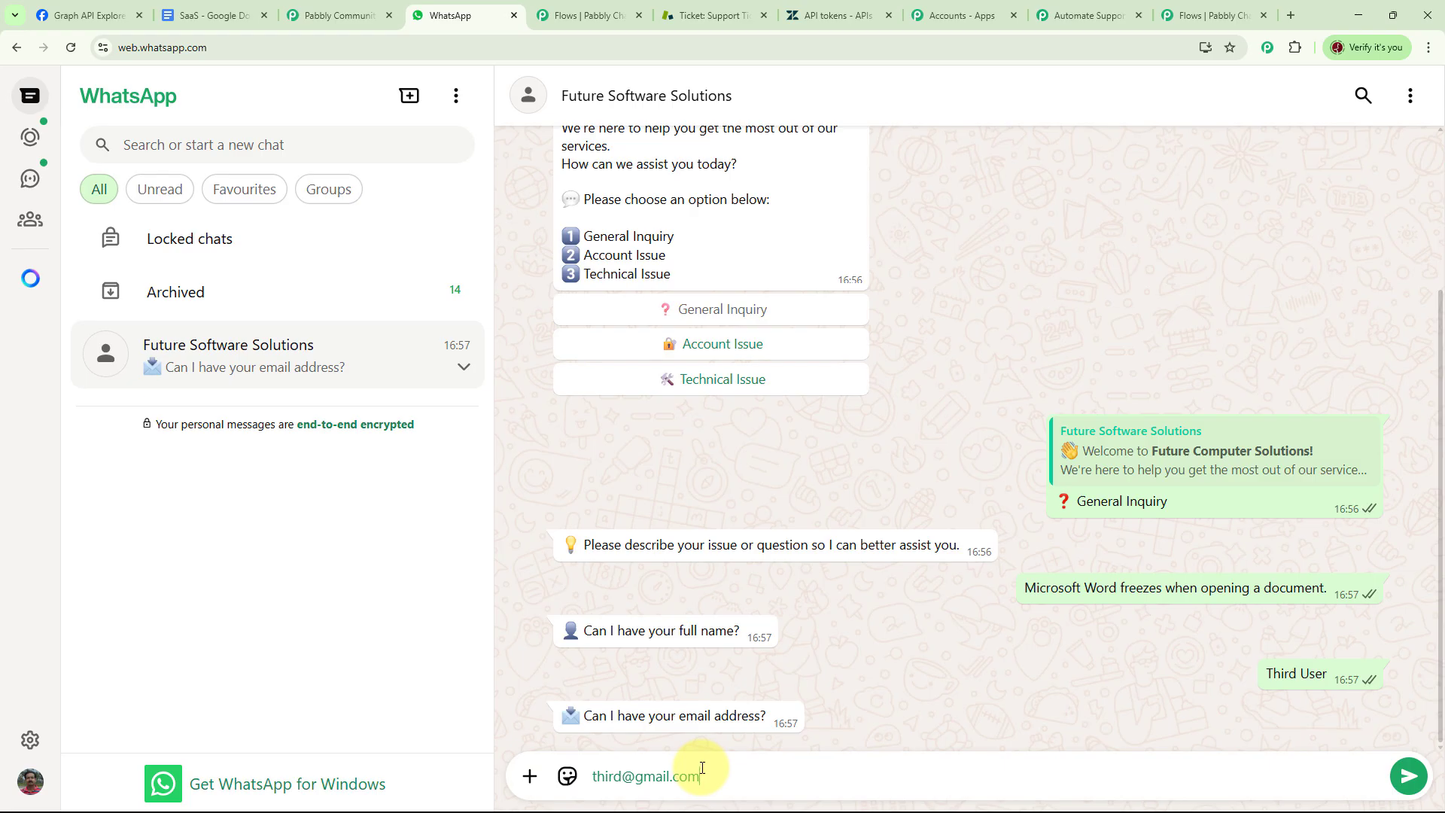
{"action": "key", "text": "Return"}
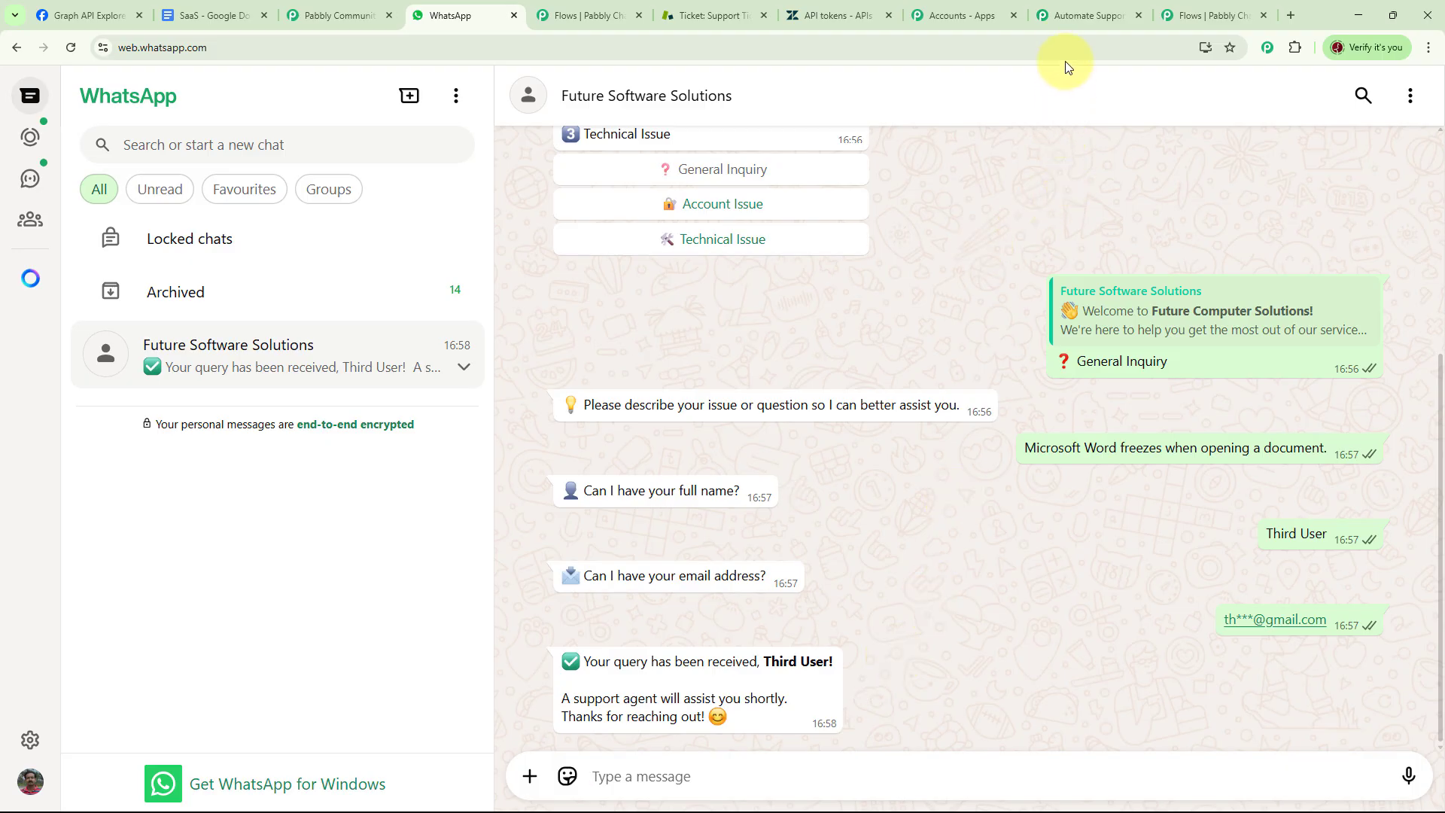
Switch to Pabbly Connect, collapse the trigger step, and save the Zendesk Create Ticket action with a test request.
{"action": "left_click", "coordinate": [1068, 17]}
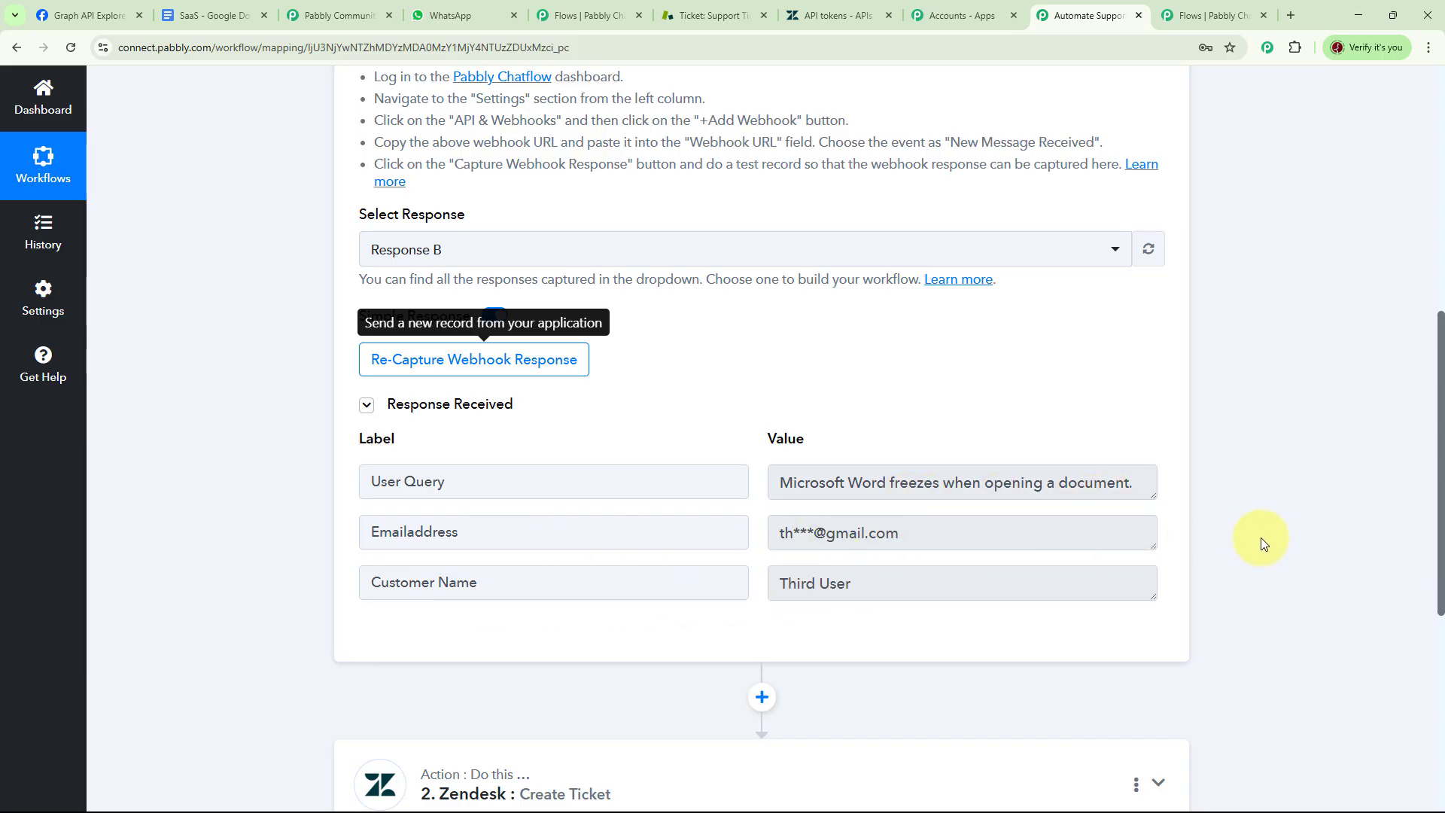
{"action": "scroll", "coordinate": [1264, 527], "scroll_direction": "down", "scroll_amount": 3}
{"action": "left_click", "coordinate": [1157, 559]}
{"action": "scroll", "coordinate": [1076, 410], "scroll_direction": "down", "scroll_amount": 6}
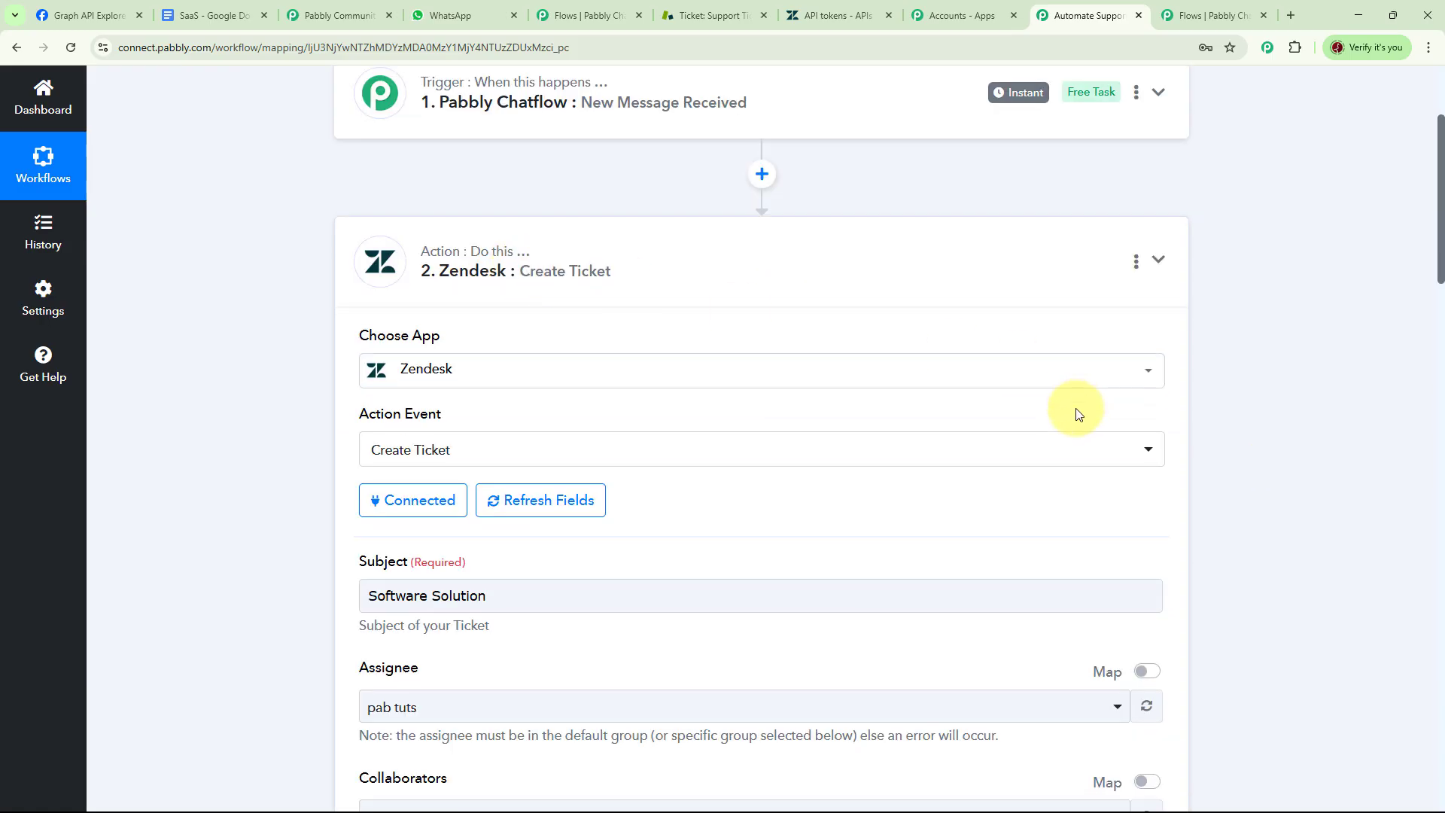
{"action": "scroll", "coordinate": [978, 448], "scroll_direction": "down", "scroll_amount": 15}
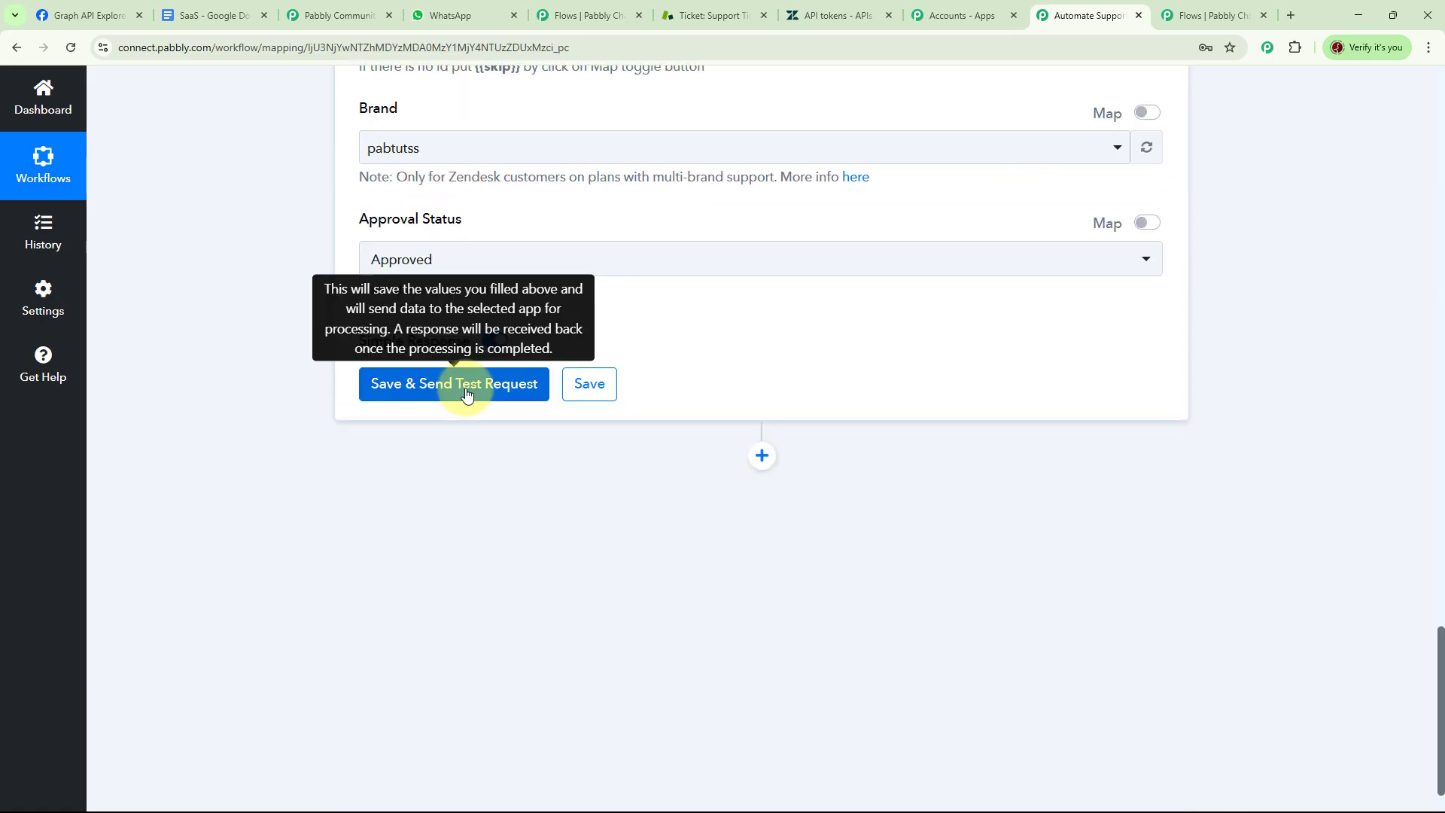
{"action": "left_click", "coordinate": [466, 392]}
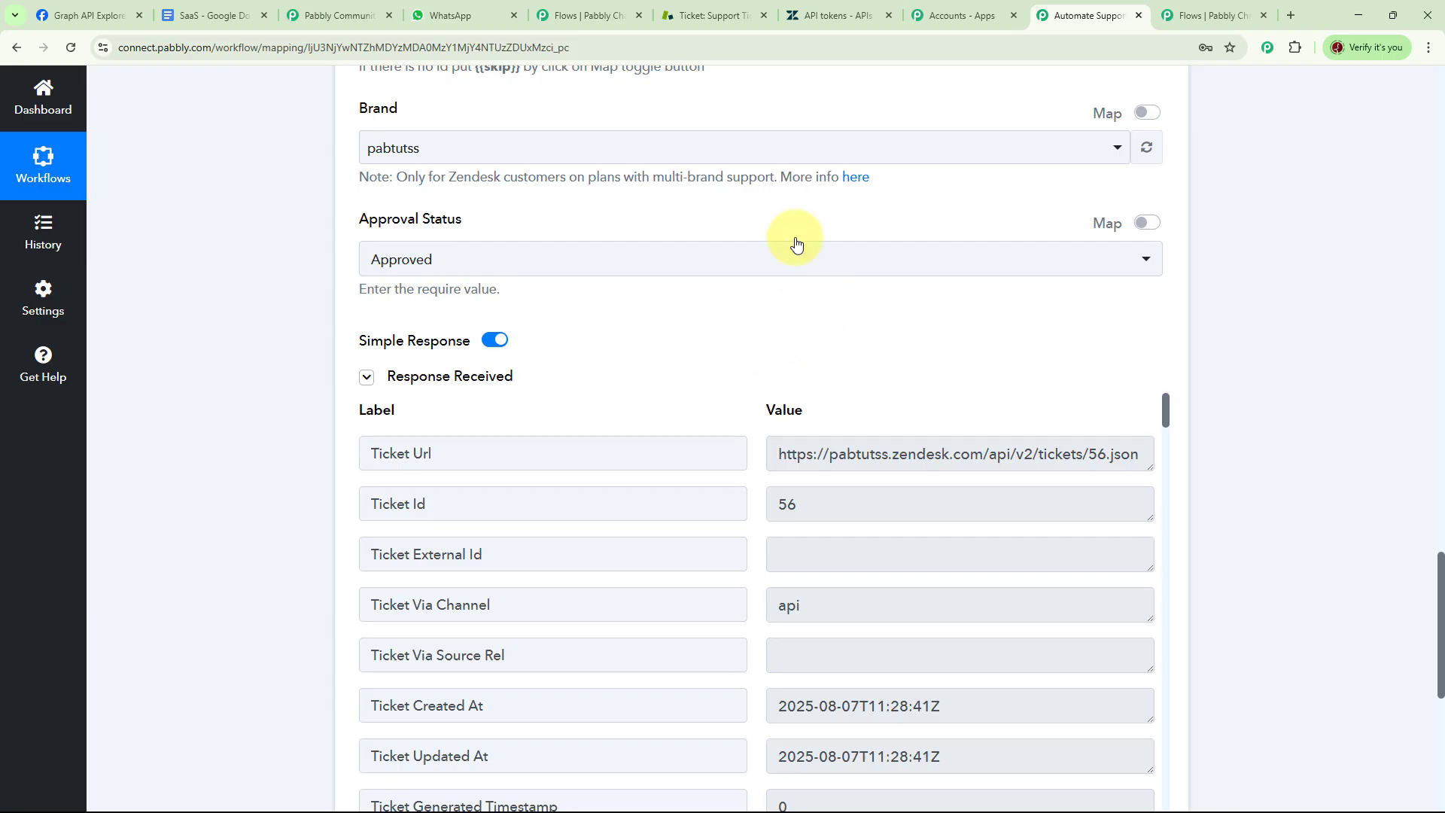
Switch to Zendesk and open the newest Software Solution ticket from the unsolved tickets view to check its details.
{"action": "left_click", "coordinate": [711, 17]}
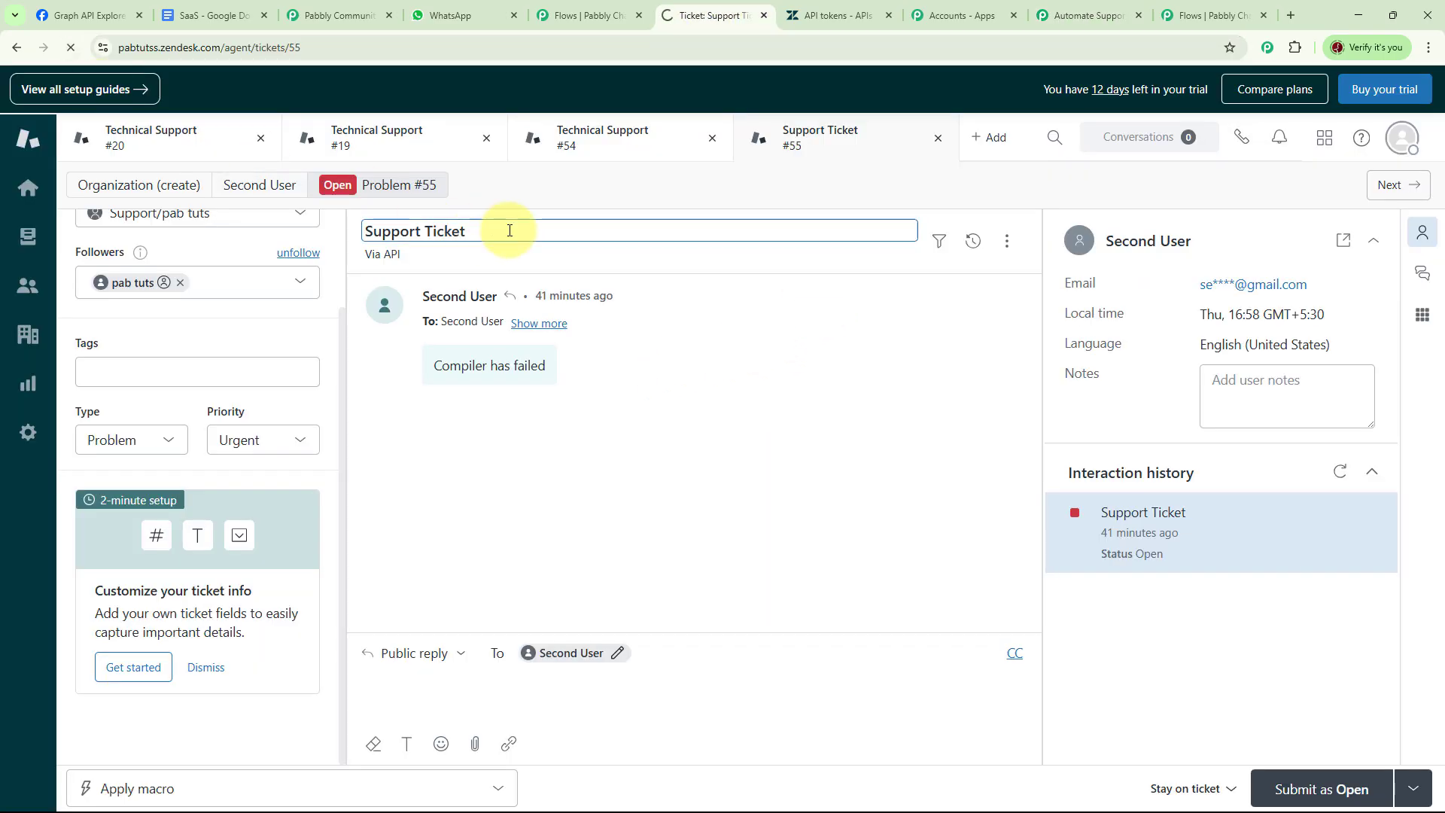
{"action": "left_click", "coordinate": [28, 236]}
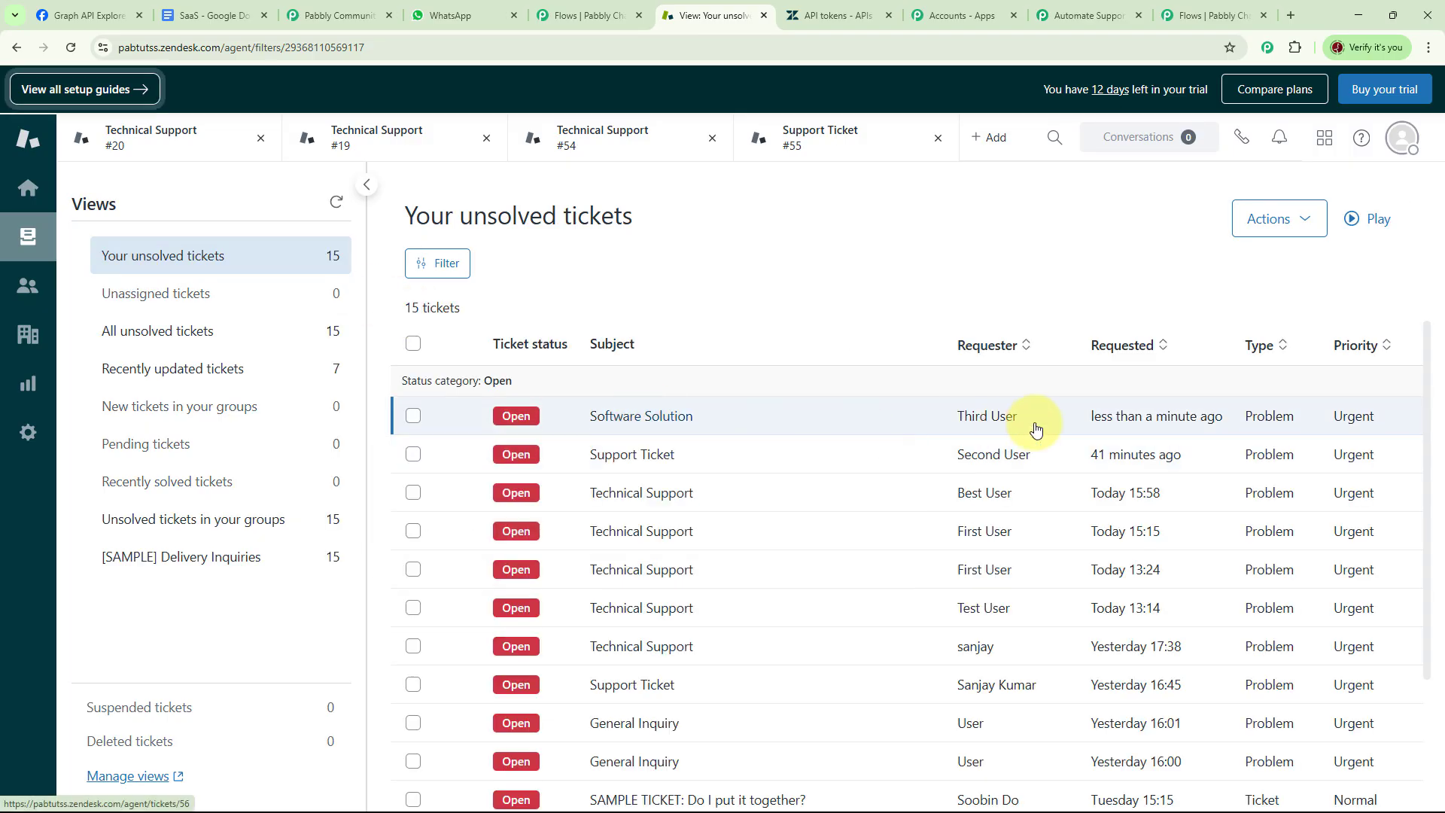
{"action": "mouse_move", "coordinate": [684, 424]}
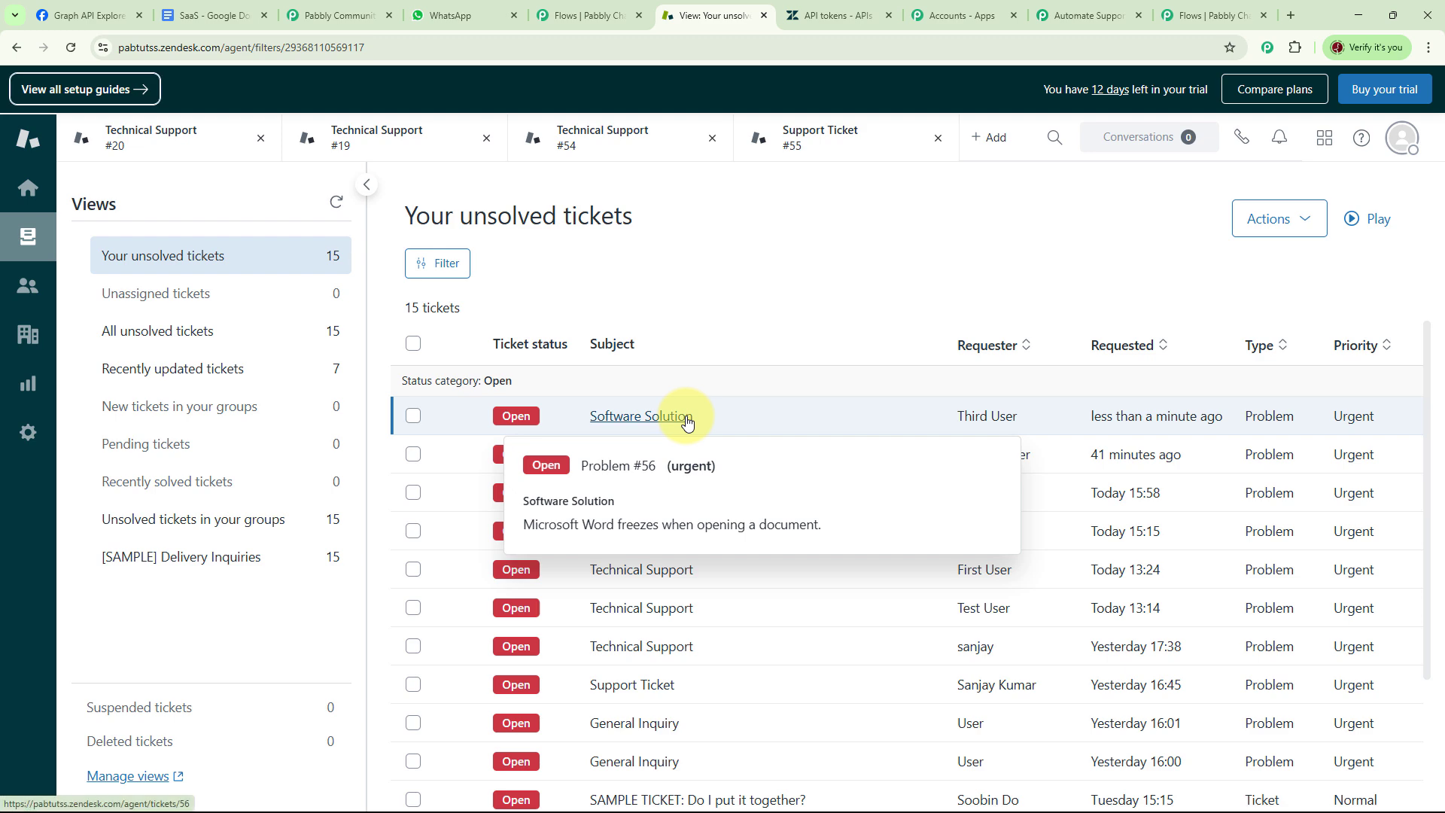
{"action": "left_click", "coordinate": [686, 419]}
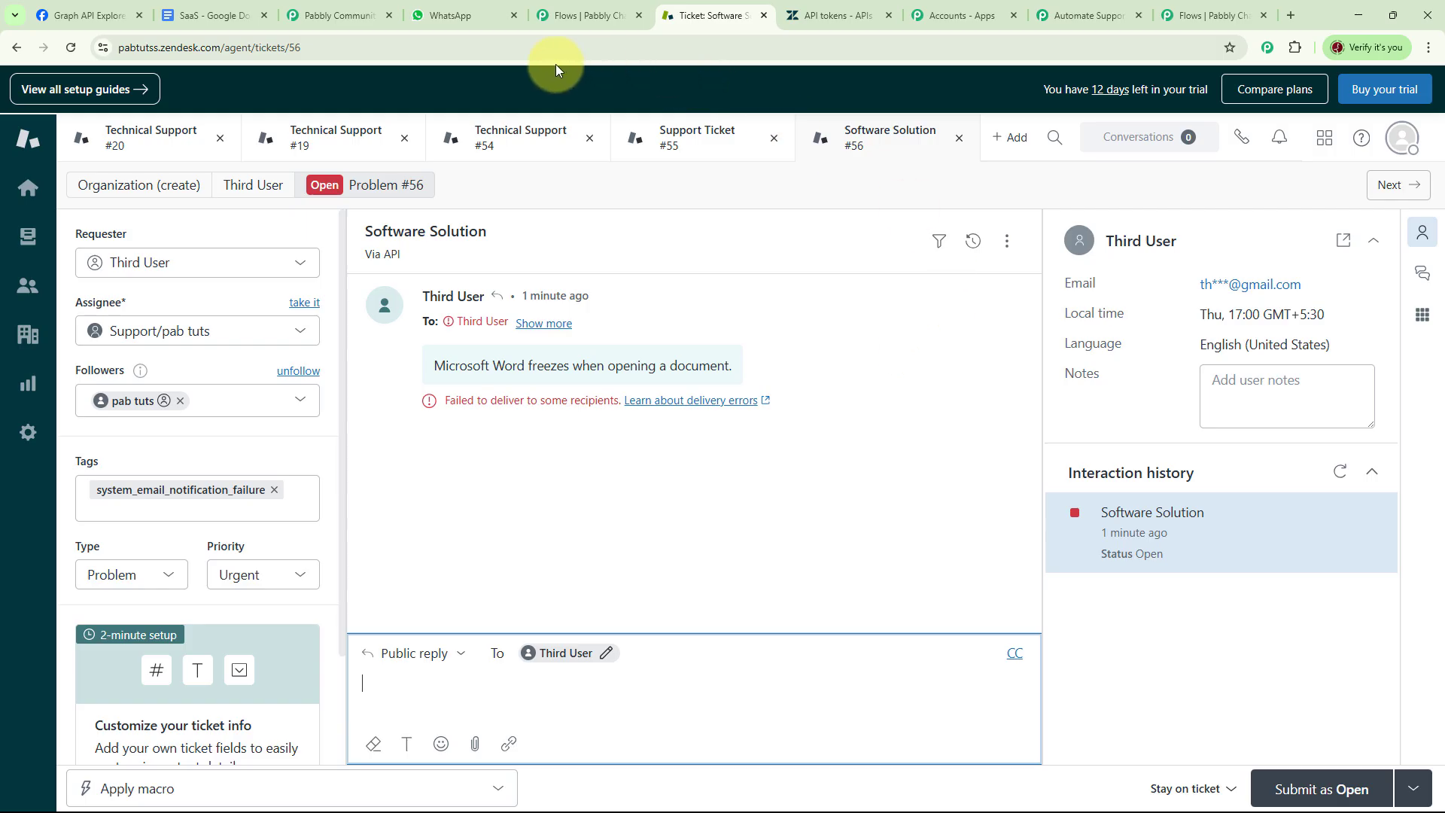
Review the support conversation in WhatsApp Web and switch to the Pabbly Chatflow dashboard.
{"action": "left_click", "coordinate": [453, 18]}
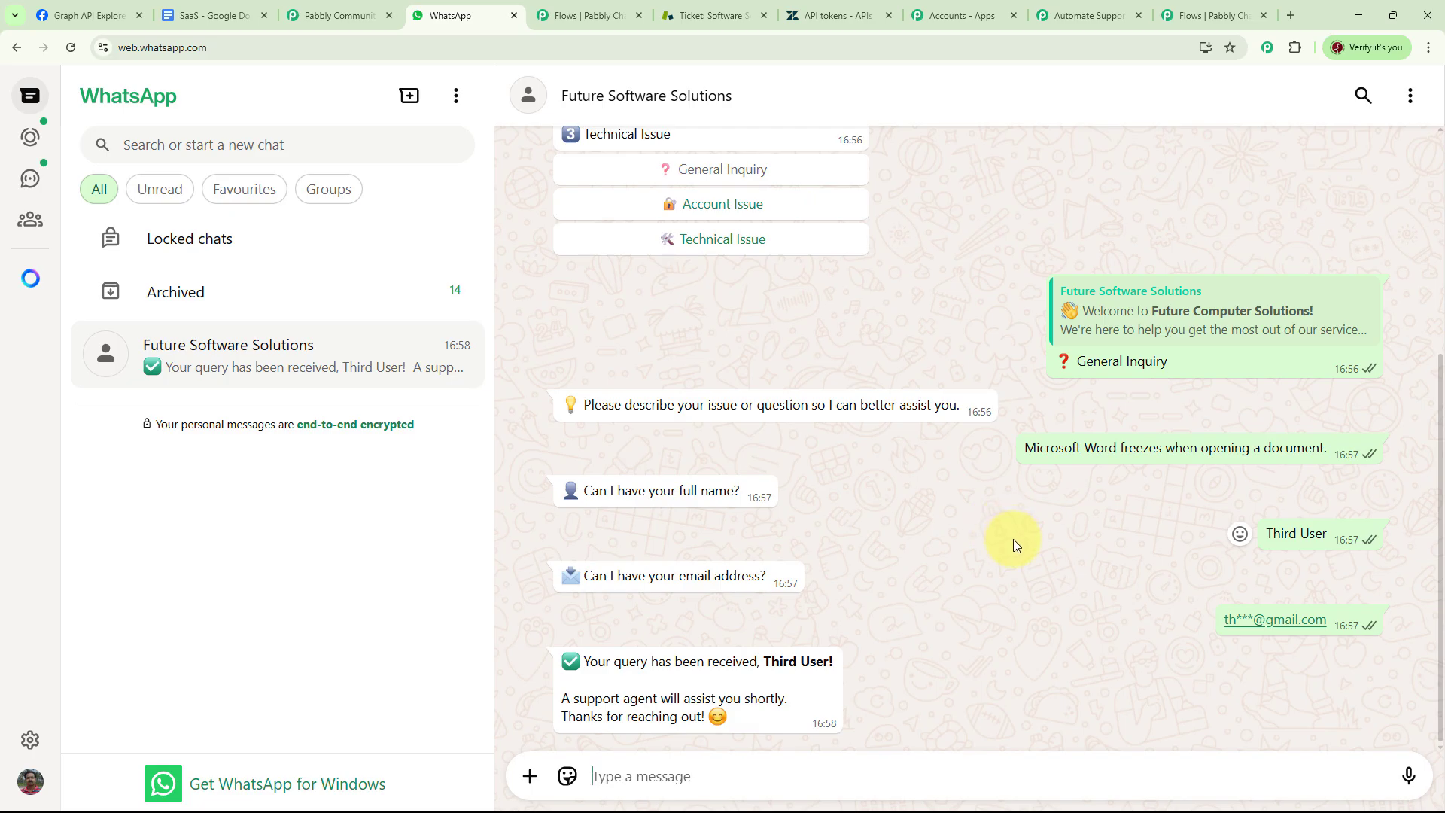
{"action": "left_click", "coordinate": [1209, 16]}
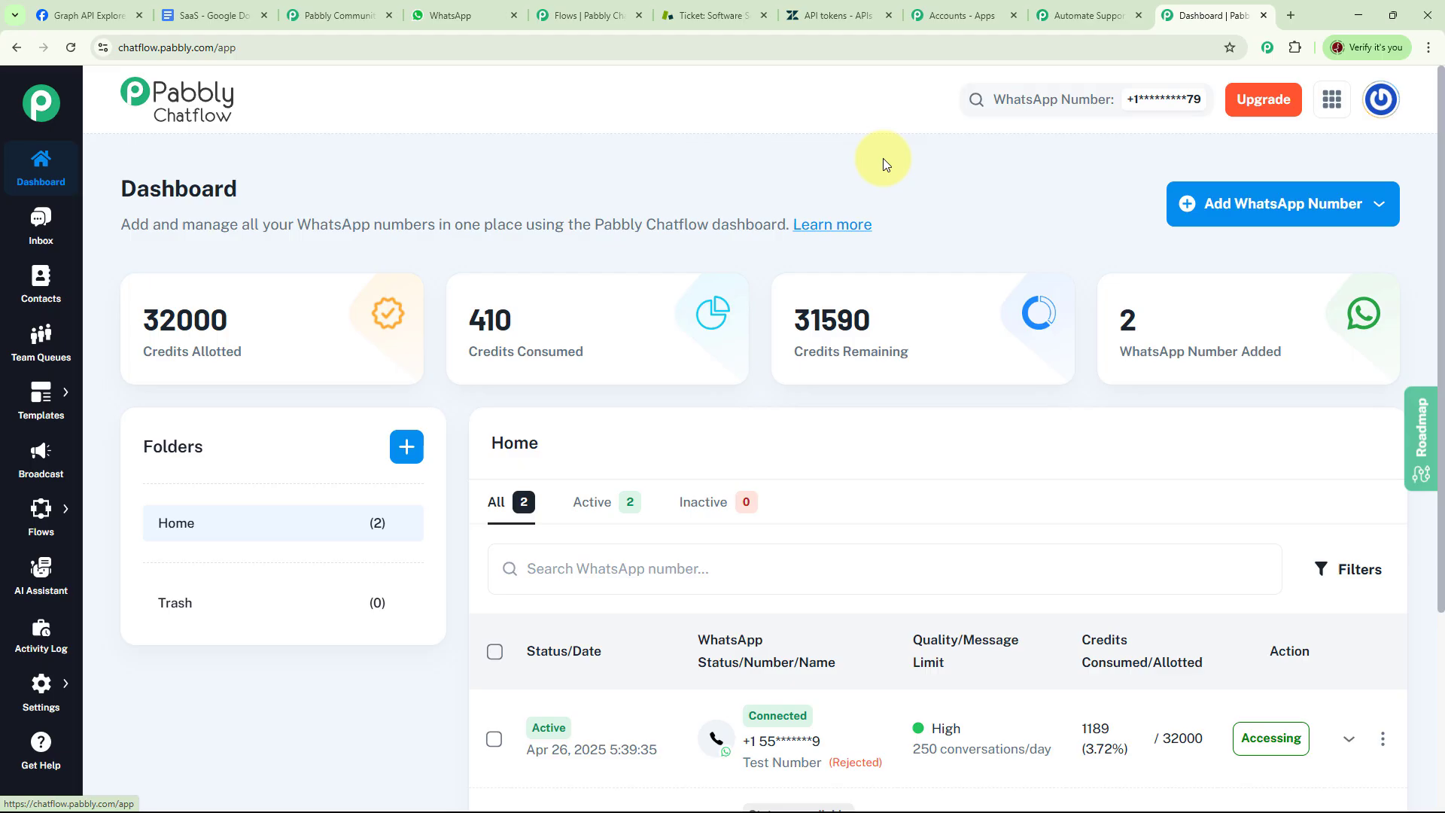